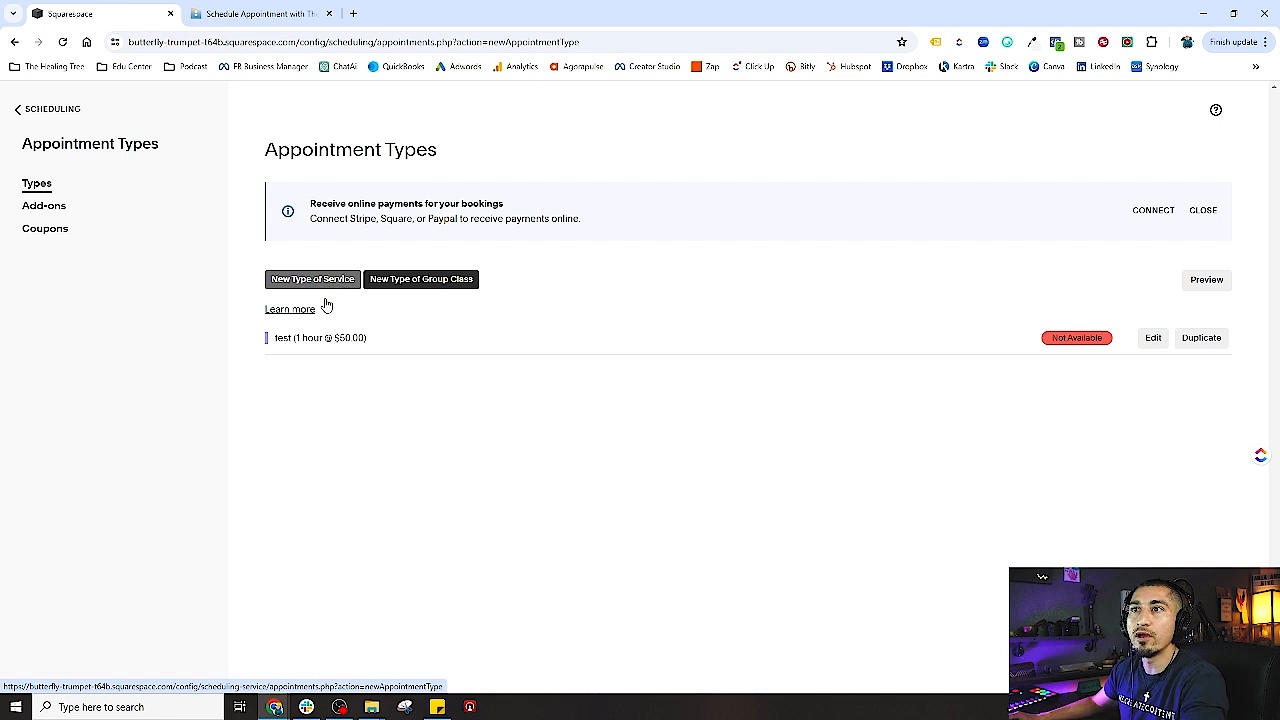
# - Start a new service type and name it 'Aroma Therapy 1 Hour Massage'
pyautogui.click(343, 236)
pyautogui.write('appoint')
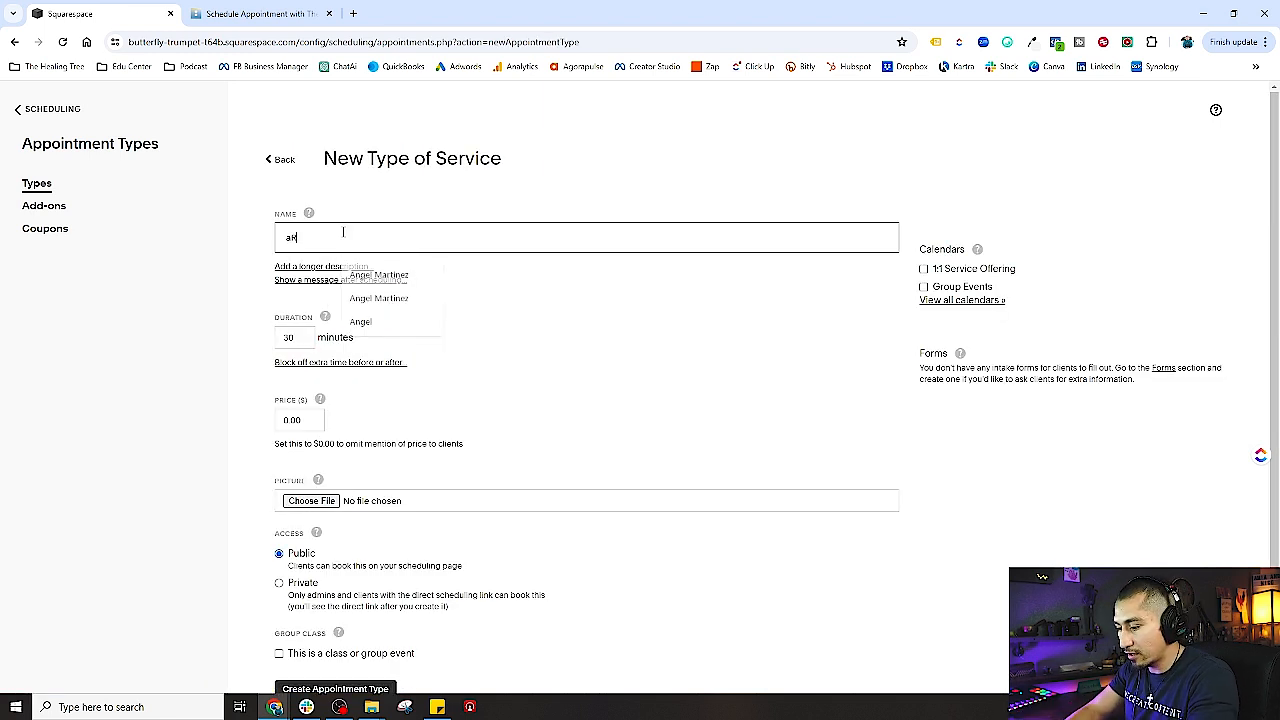
pyautogui.press('BackSpace')
pyautogui.press('BackSpace')
pyautogui.press('BackSpace')
pyautogui.press('BackSpace')
pyautogui.press('BackSpace')
pyautogui.press('BackSpace')
pyautogui.press('BackSpace')
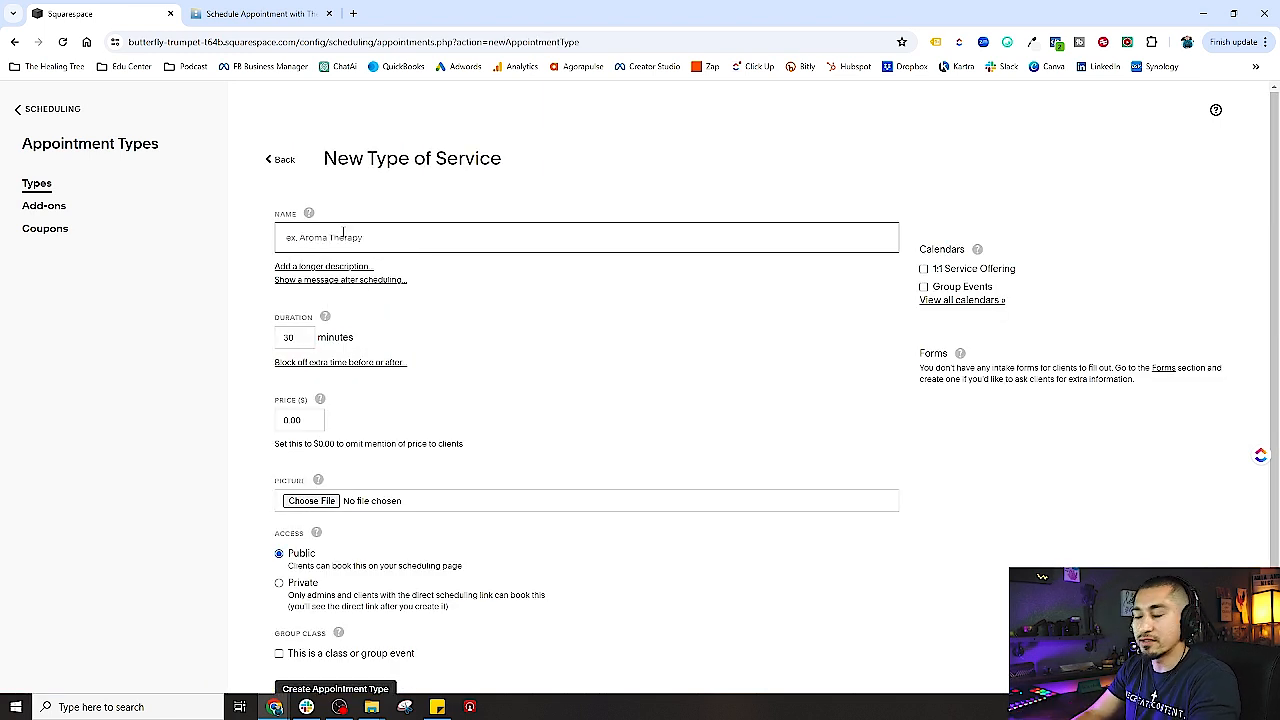
pyautogui.write('Aroma Ter')
pyautogui.press('BackSpace')
pyautogui.press('BackSpace')
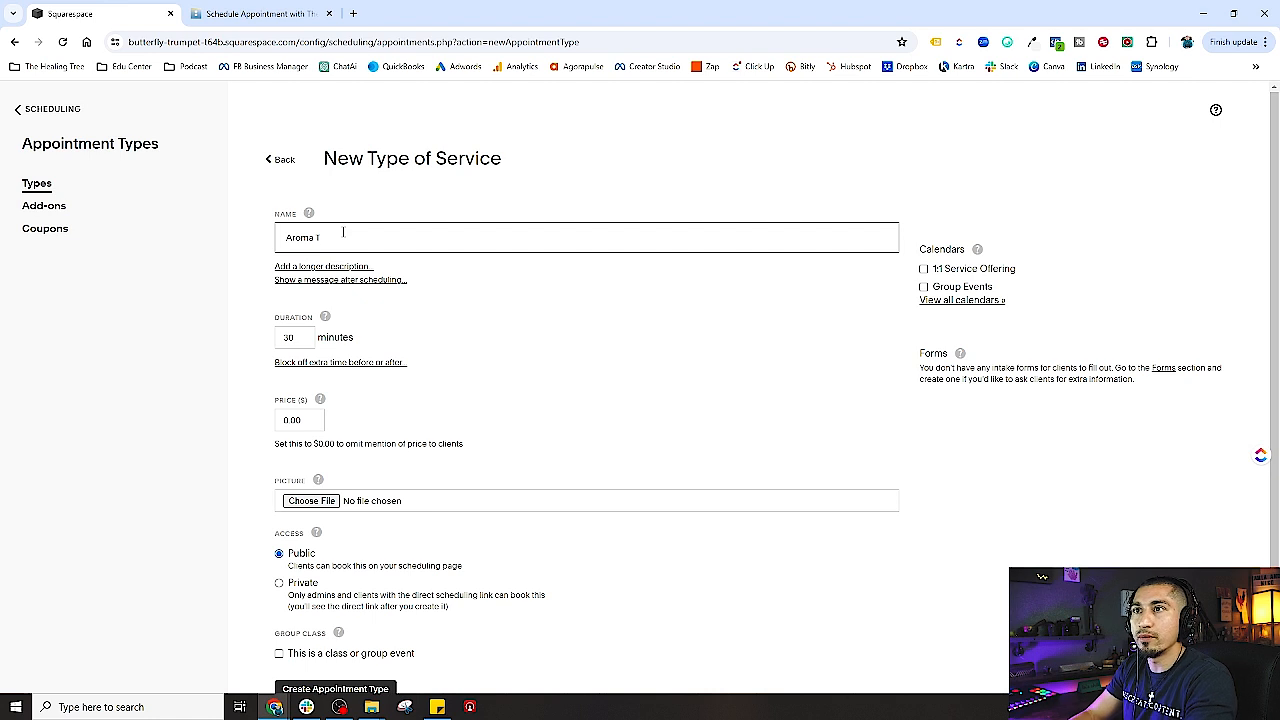
pyautogui.write('herapy Massage')
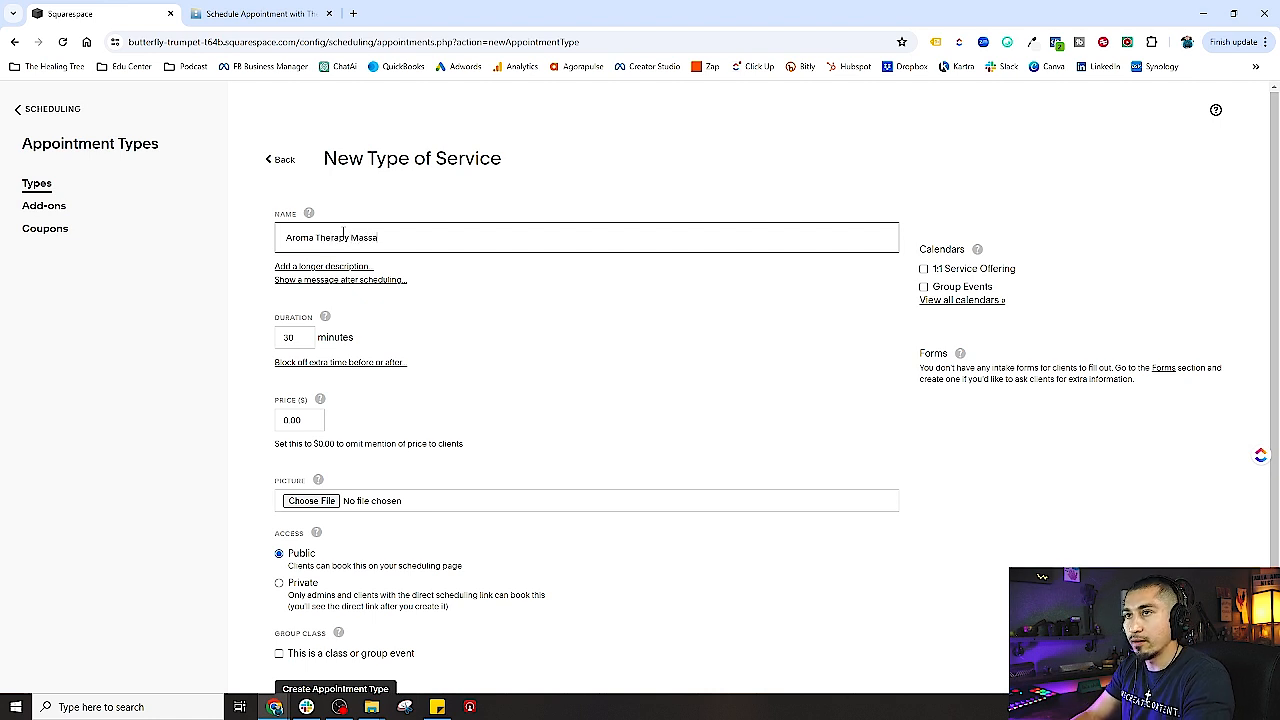
pyautogui.press('BackSpace')
pyautogui.press('BackSpace')
pyautogui.press('BackSpace')
pyautogui.press('BackSpace')
pyautogui.press('BackSpace')
pyautogui.press('BackSpace')
pyautogui.press('BackSpace')
pyautogui.press('BackSpace')
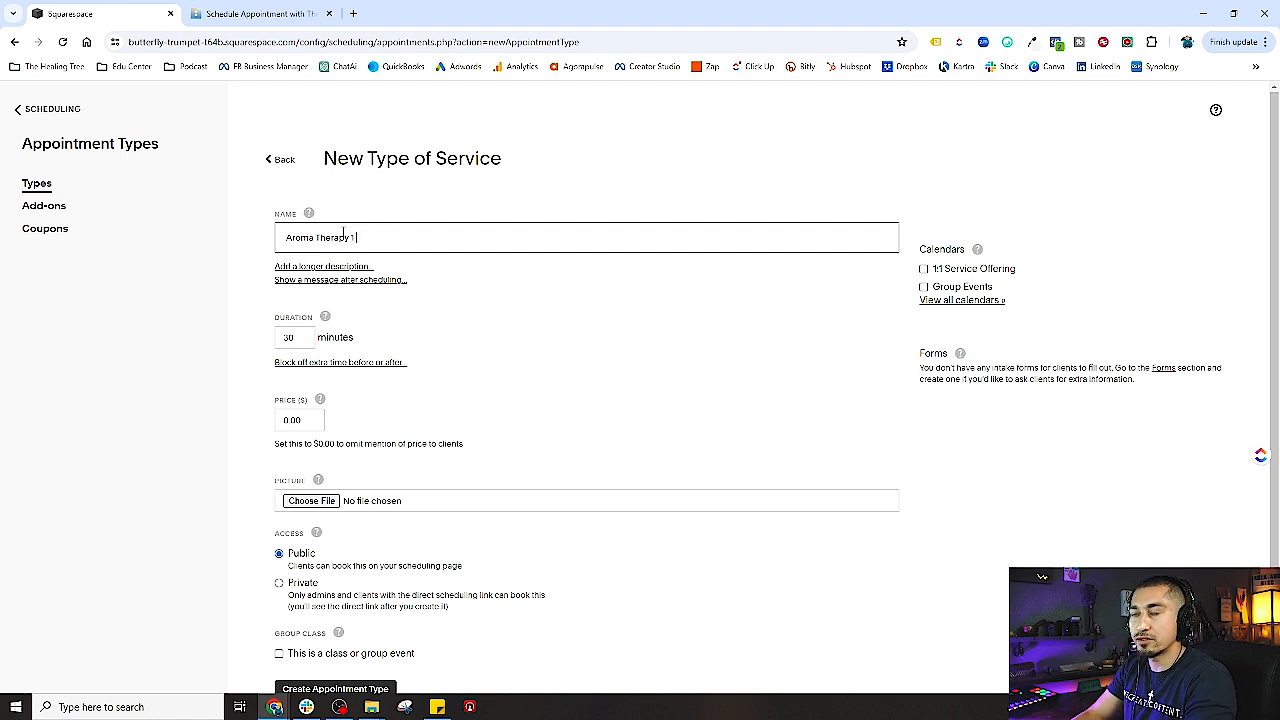
pyautogui.write('1 Hour Massage')
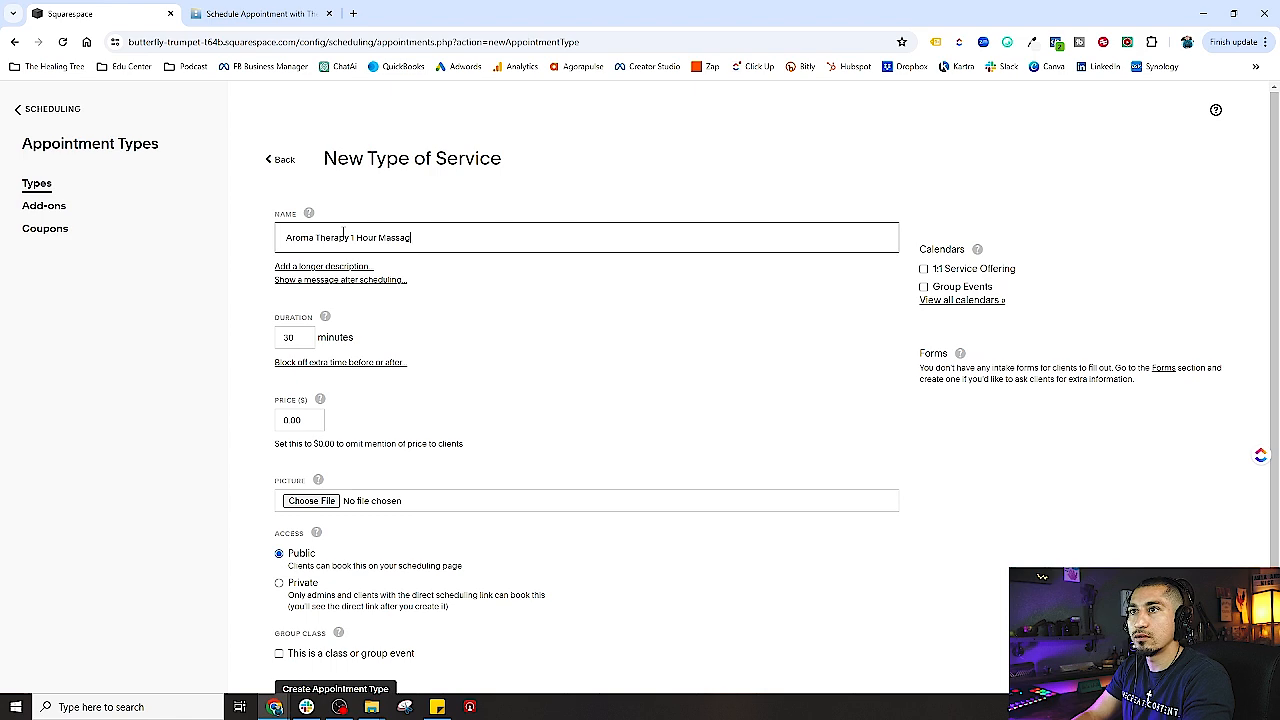
# - Add longer-description and after-scheduling message fields, then type a draft description and clear it
pyautogui.click(317, 268)
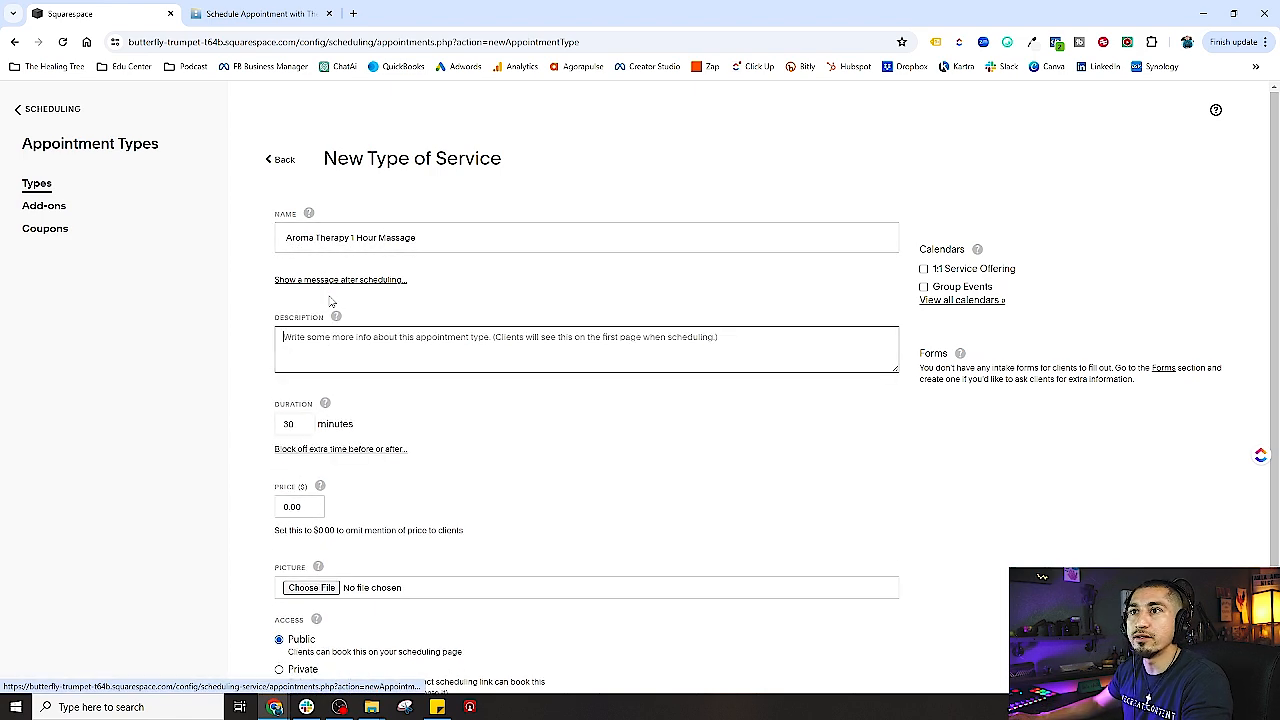
pyautogui.click(341, 280)
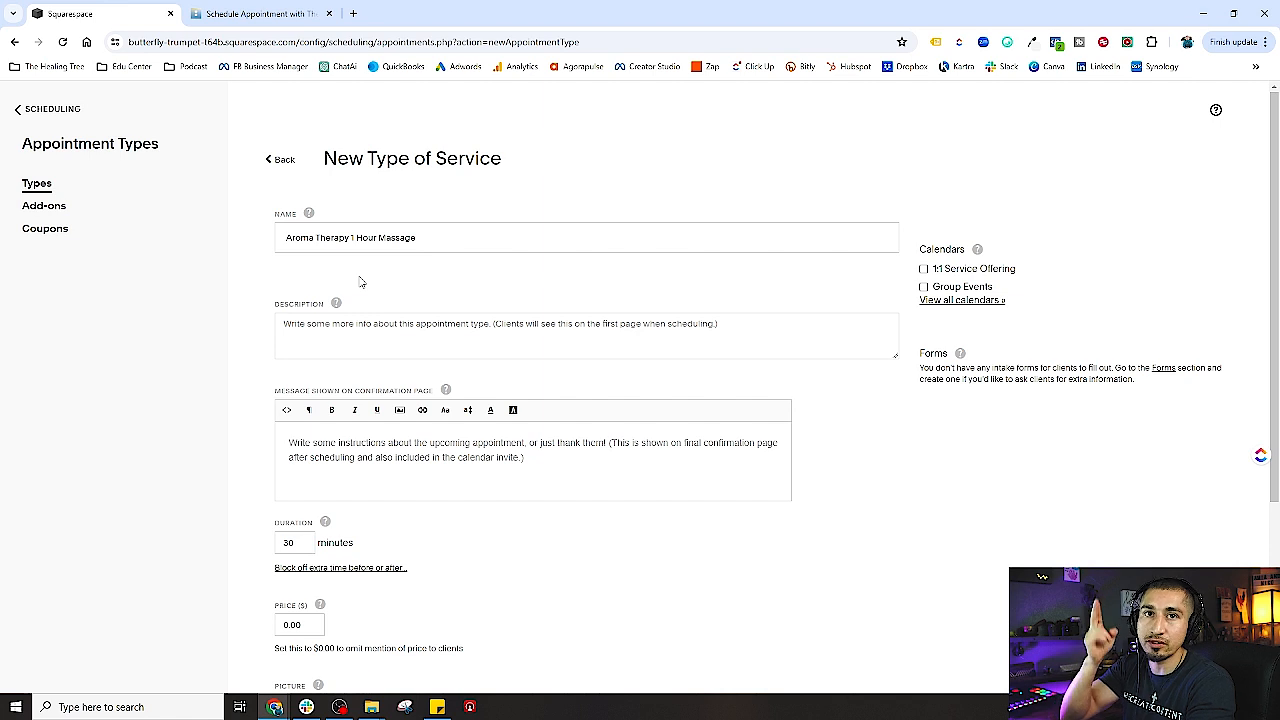
pyautogui.click(337, 336)
pyautogui.moveTo(337, 305)
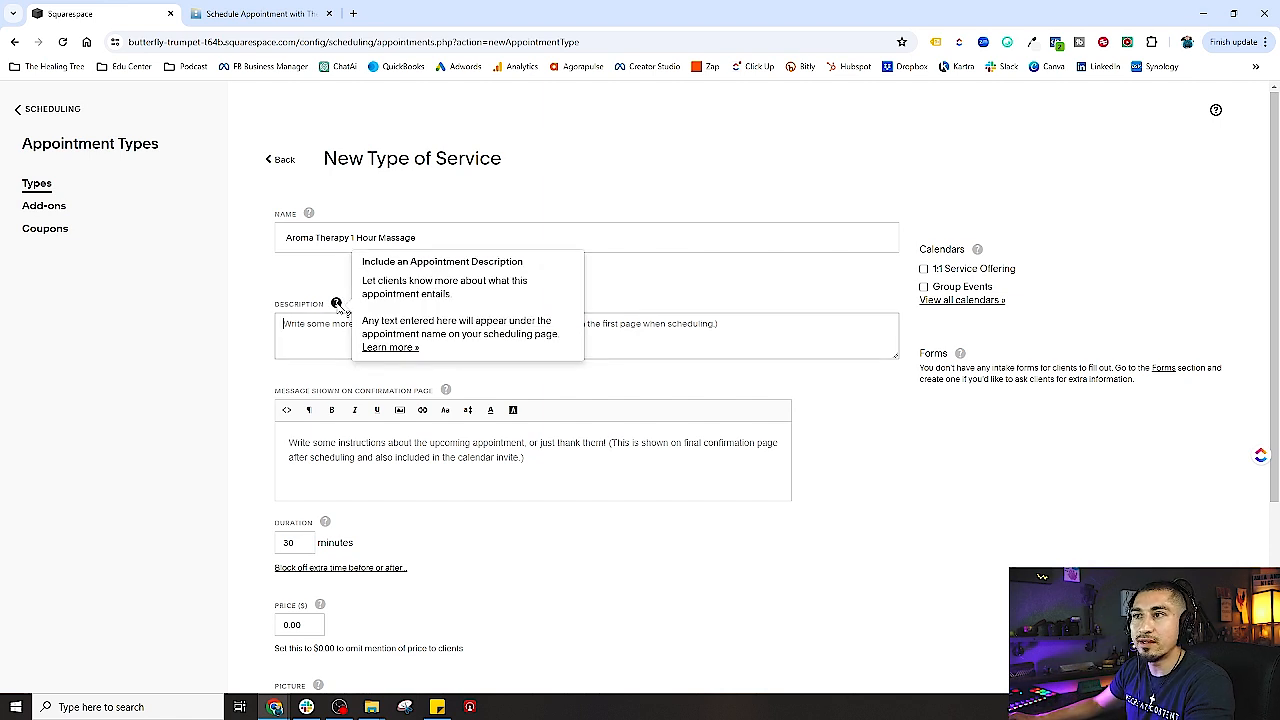
pyautogui.write('M')
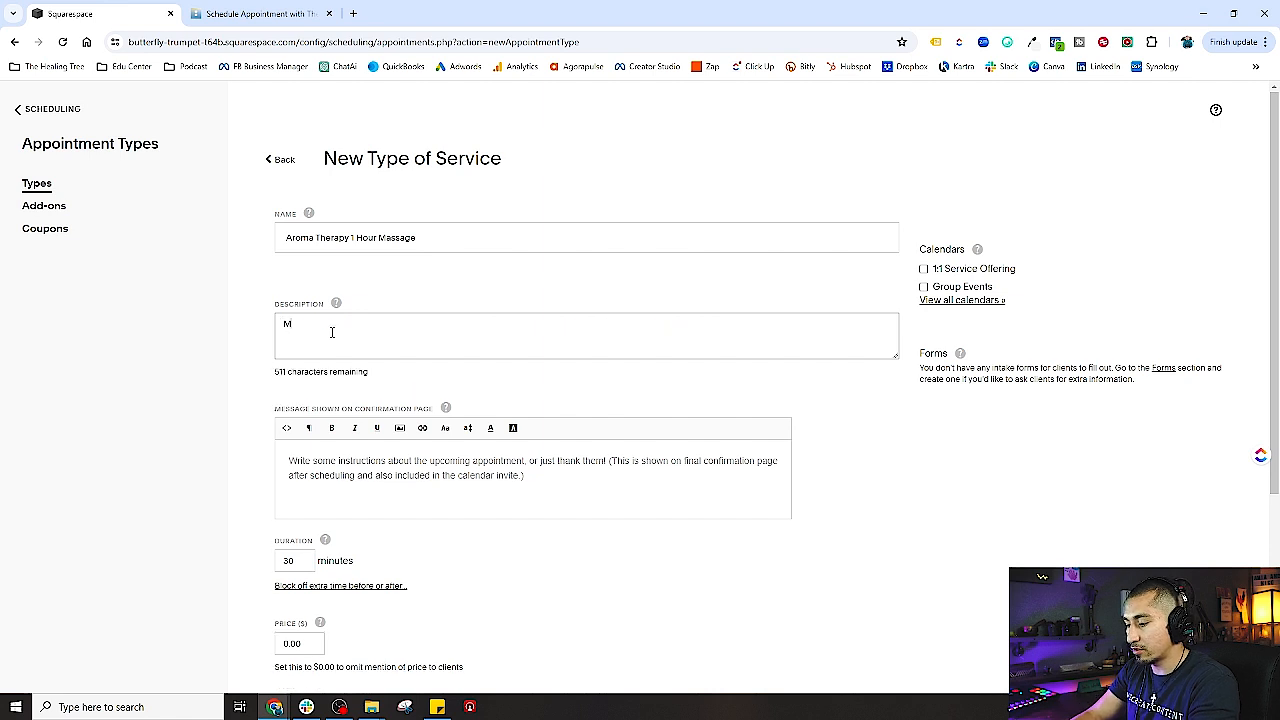
pyautogui.write('ake sure that you are')
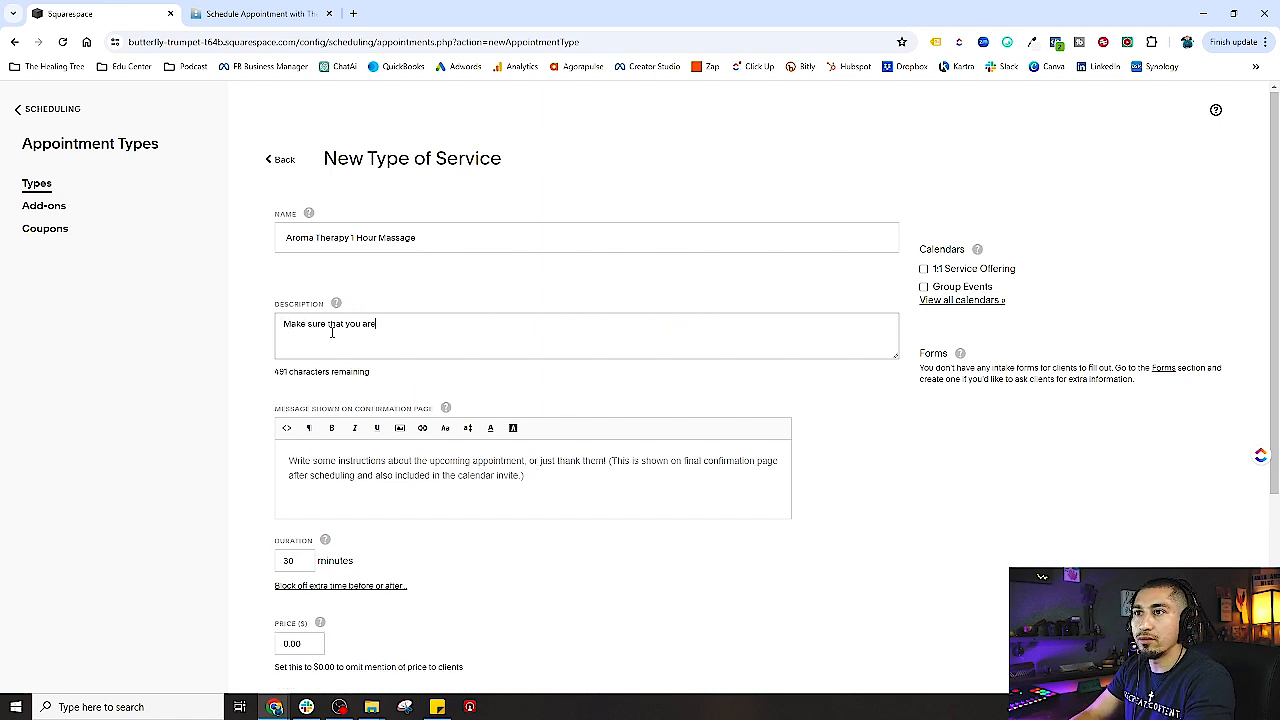
pyautogui.write(' very thor')
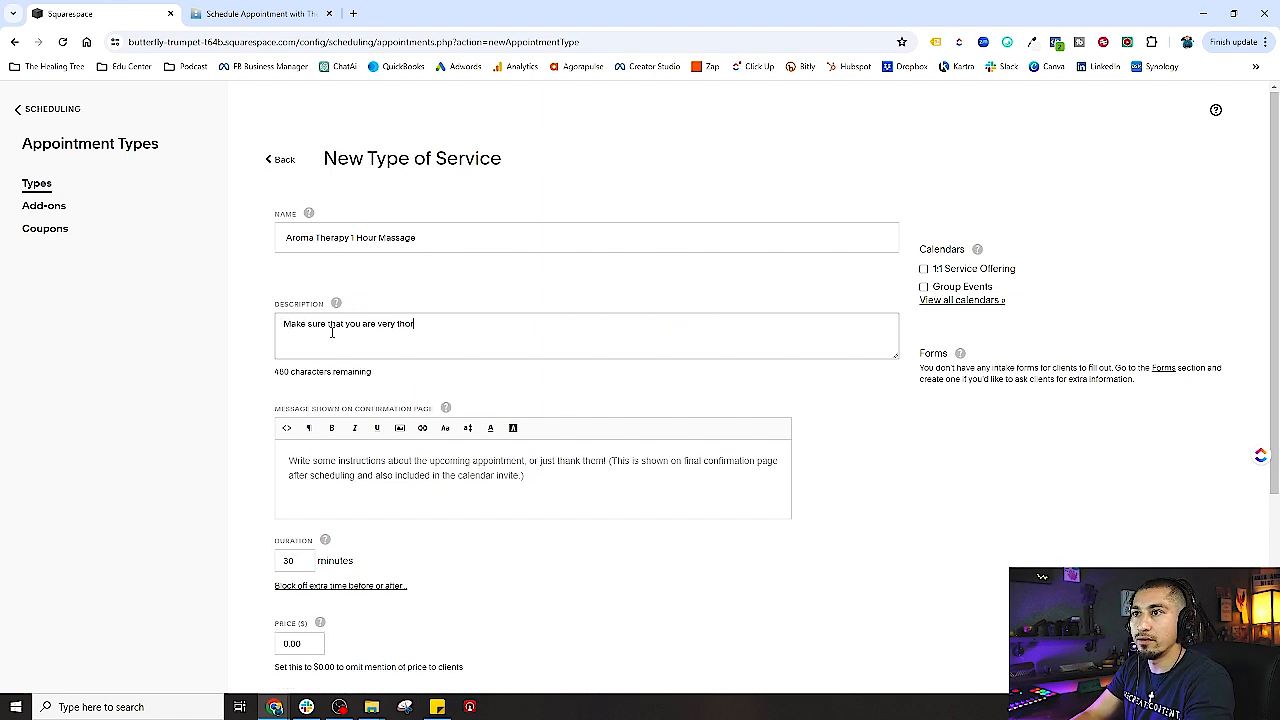
pyautogui.write('ough ')
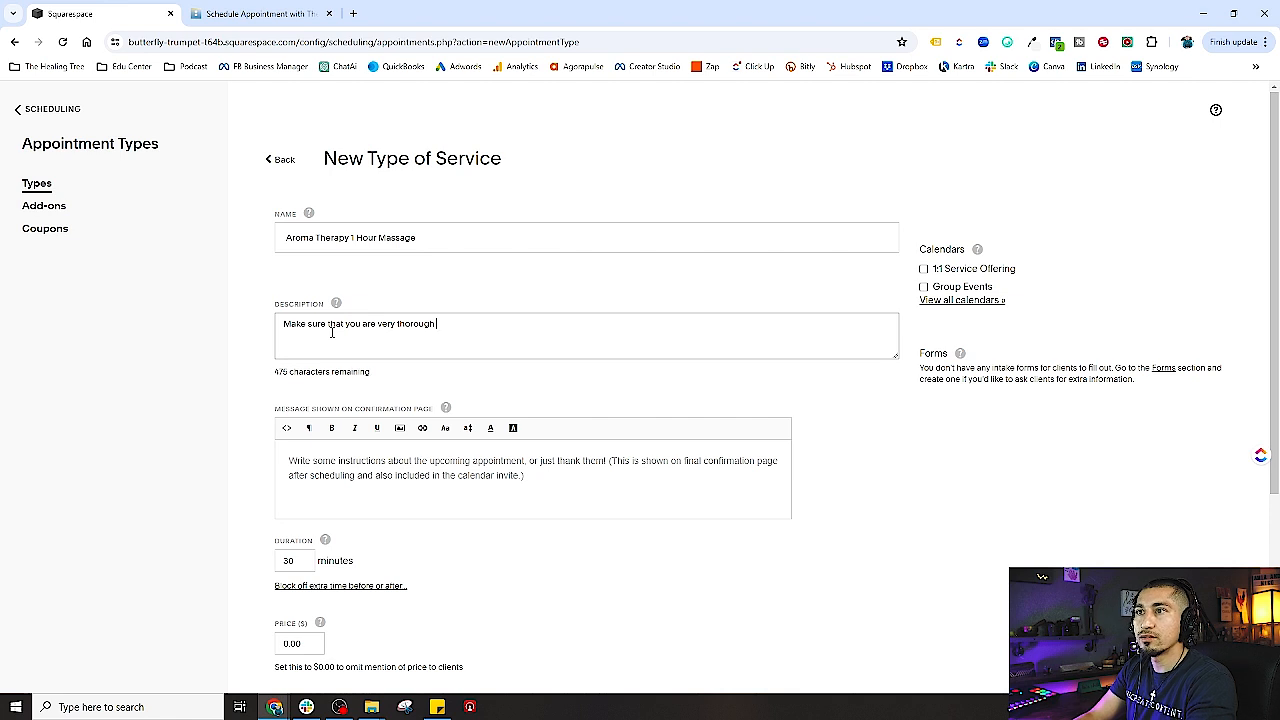
pyautogui.write('with th')
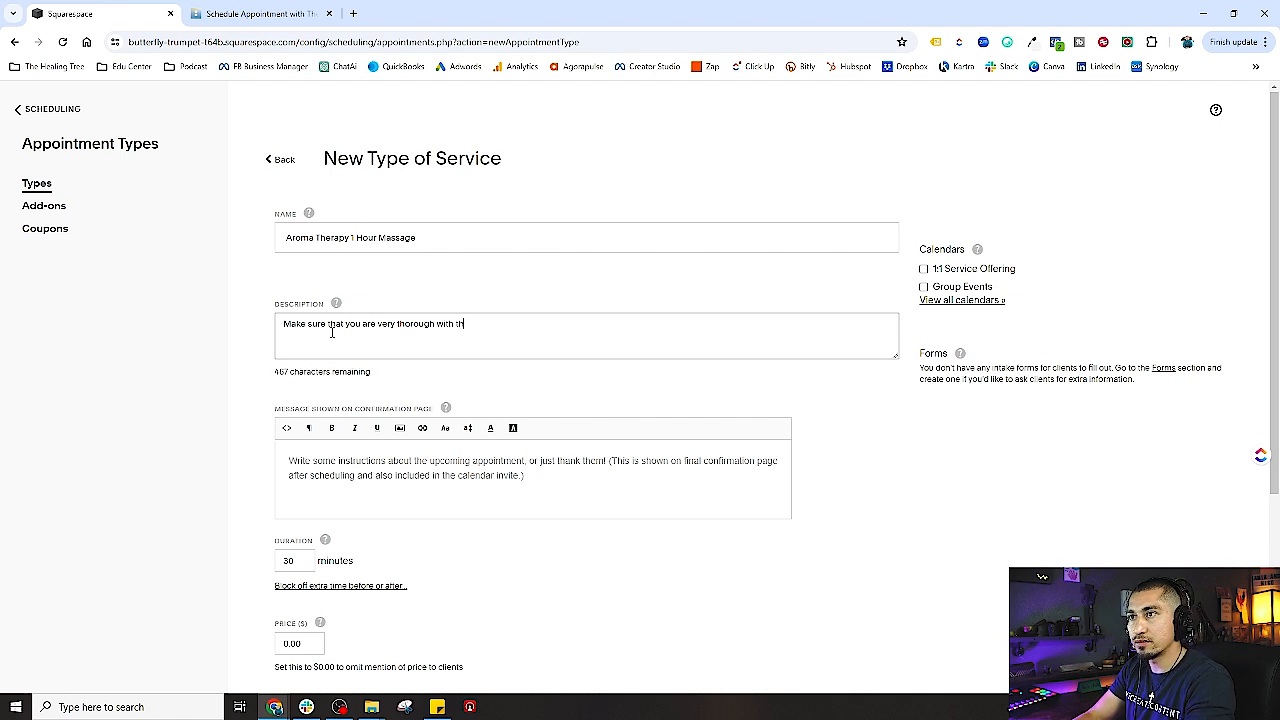
pyautogui.write('is cescr')
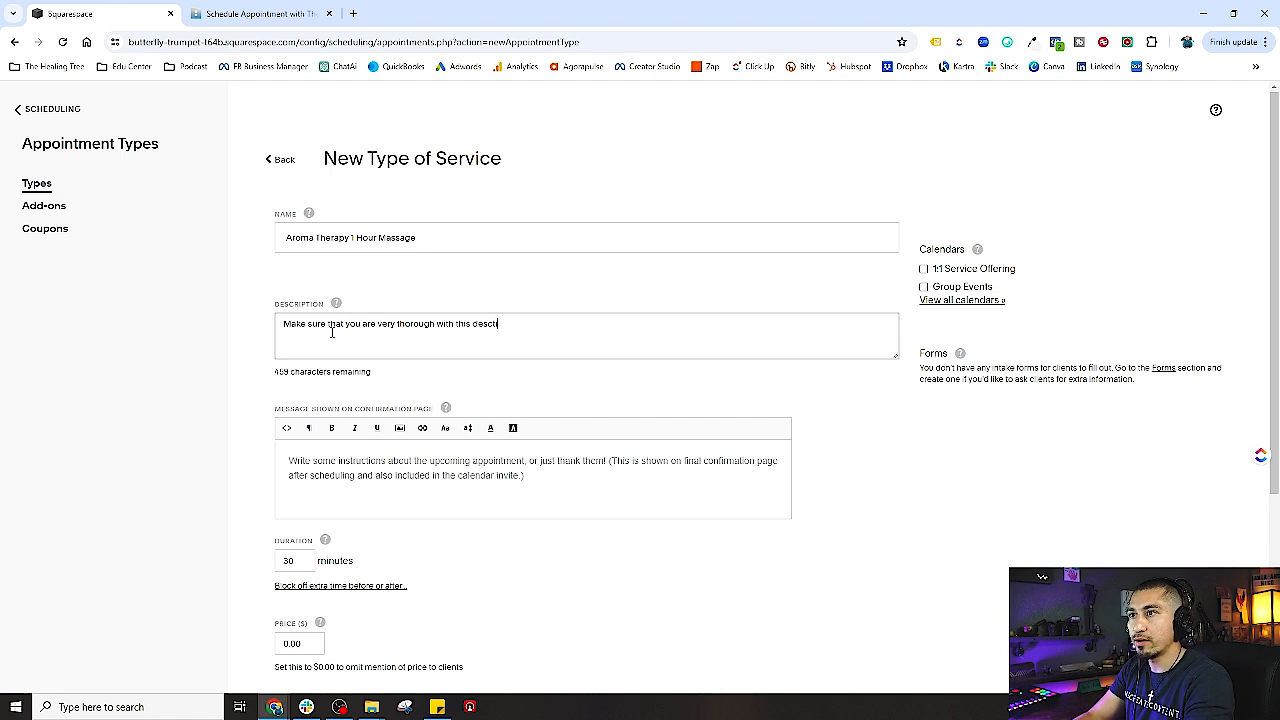
pyautogui.write('iption.')
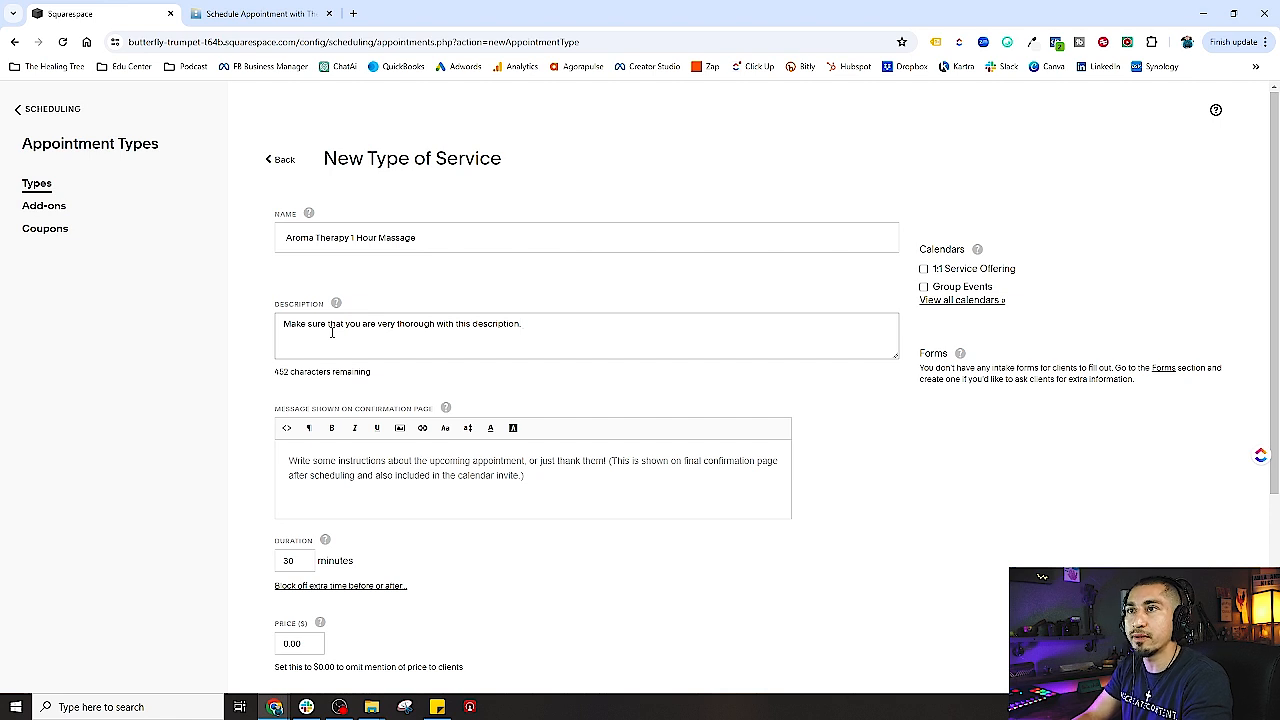
pyautogui.press('BackSpace')
pyautogui.press('BackSpace')
pyautogui.press('BackSpace')
pyautogui.press('BackSpace')
pyautogui.press('BackSpace')
pyautogui.press('BackSpace')
pyautogui.press('BackSpace')
pyautogui.press('BackSpace')
pyautogui.press('BackSpace')
pyautogui.press('BackSpace')
pyautogui.press('BackSpace')
pyautogui.press('BackSpace')
pyautogui.press('BackSpace')
pyautogui.press('BackSpace')
pyautogui.press('BackSpace')
pyautogui.press('BackSpace')
pyautogui.press('BackSpace')
pyautogui.press('BackSpace')
pyautogui.press('BackSpace')
pyautogui.press('BackSpace')
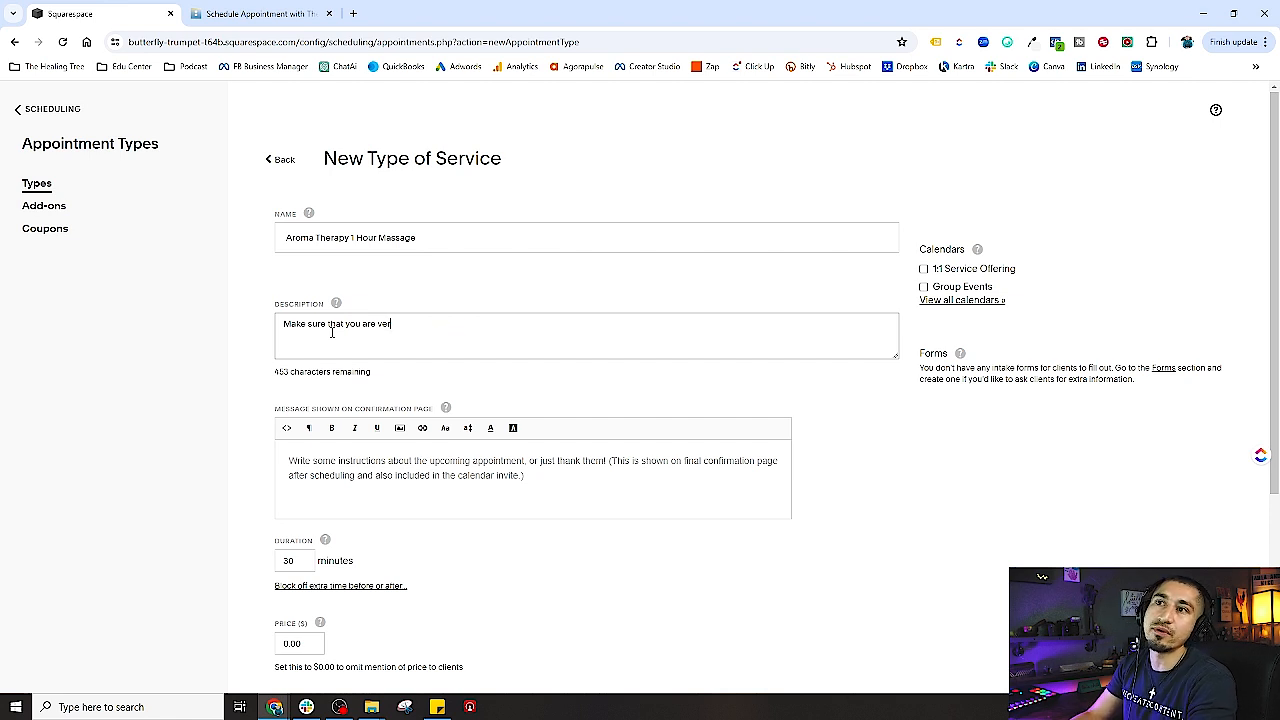
pyautogui.press('BackSpace')
pyautogui.press('BackSpace')
pyautogui.press('BackSpace')
pyautogui.press('BackSpace')
pyautogui.press('BackSpace')
pyautogui.press('BackSpace')
pyautogui.press('BackSpace')
pyautogui.press('BackSpace')
pyautogui.press('BackSpace')
pyautogui.press('BackSpace')
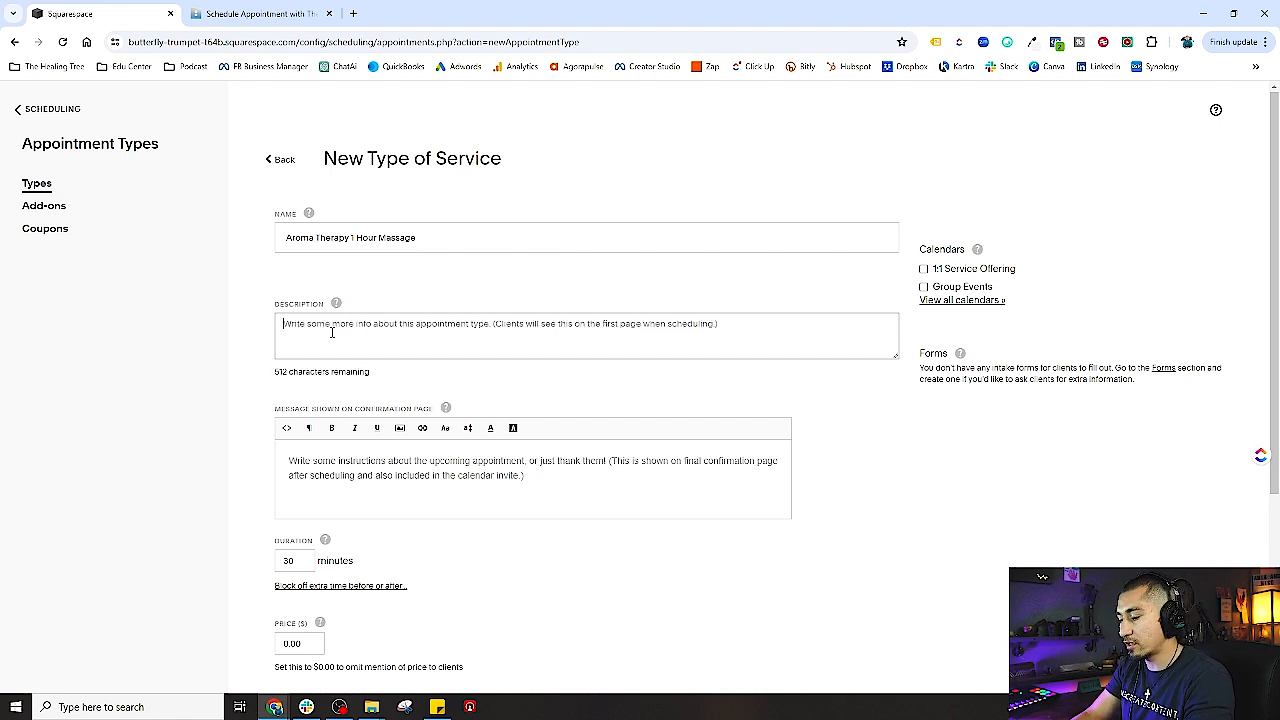
# - Describe the 1 hour Aroma Therapy Massage booking with a 50% deposit, balance paid at appointment
pyautogui.write('You are')
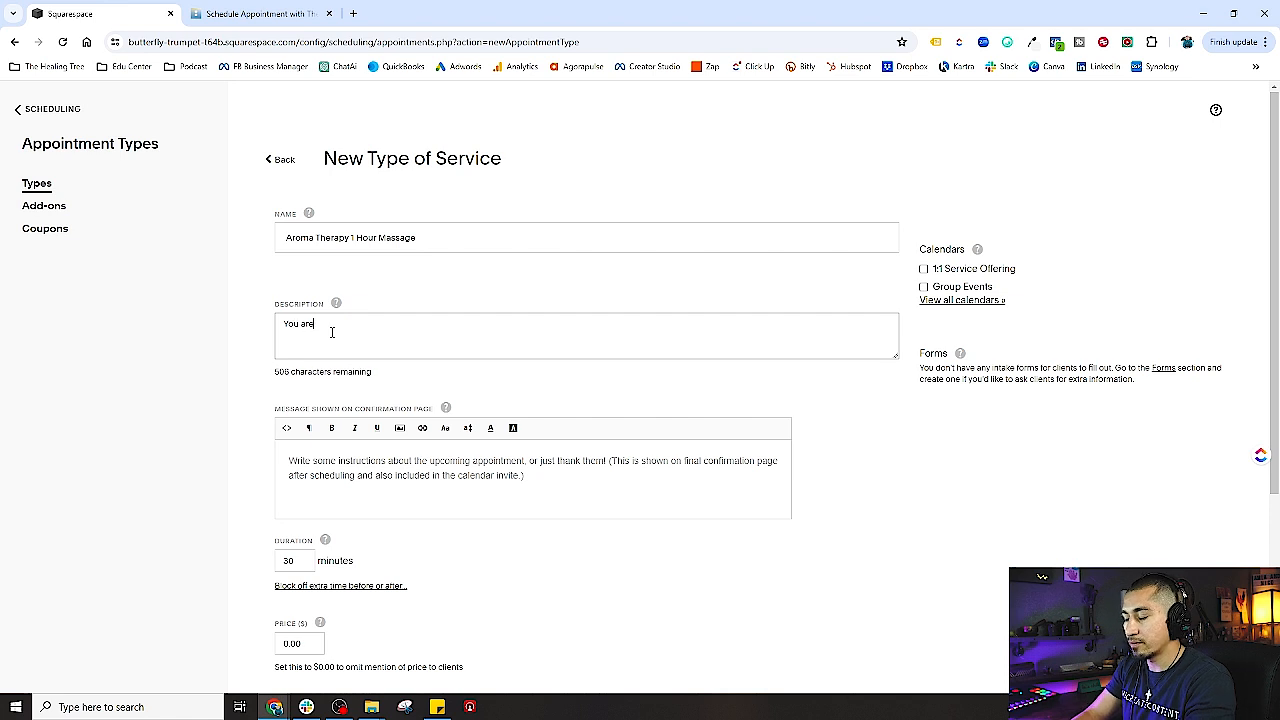
pyautogui.write(' booking a ')
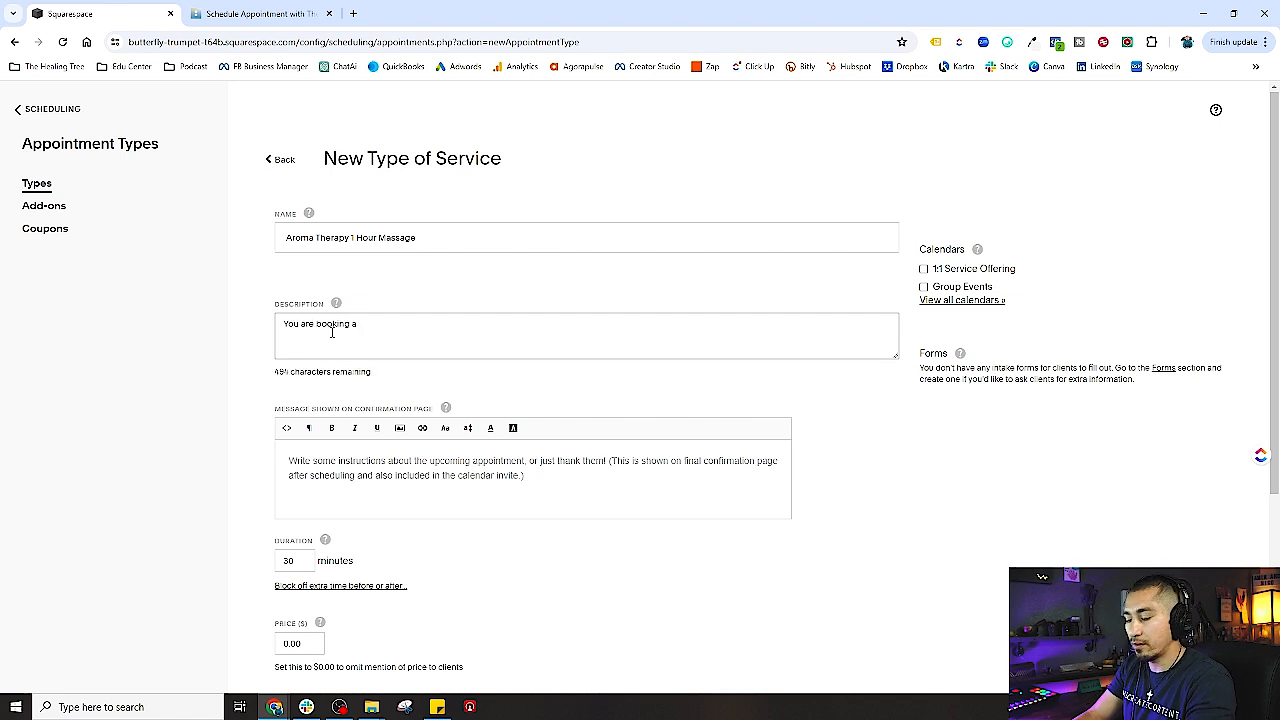
pyautogui.write('1 hour Aroma T')
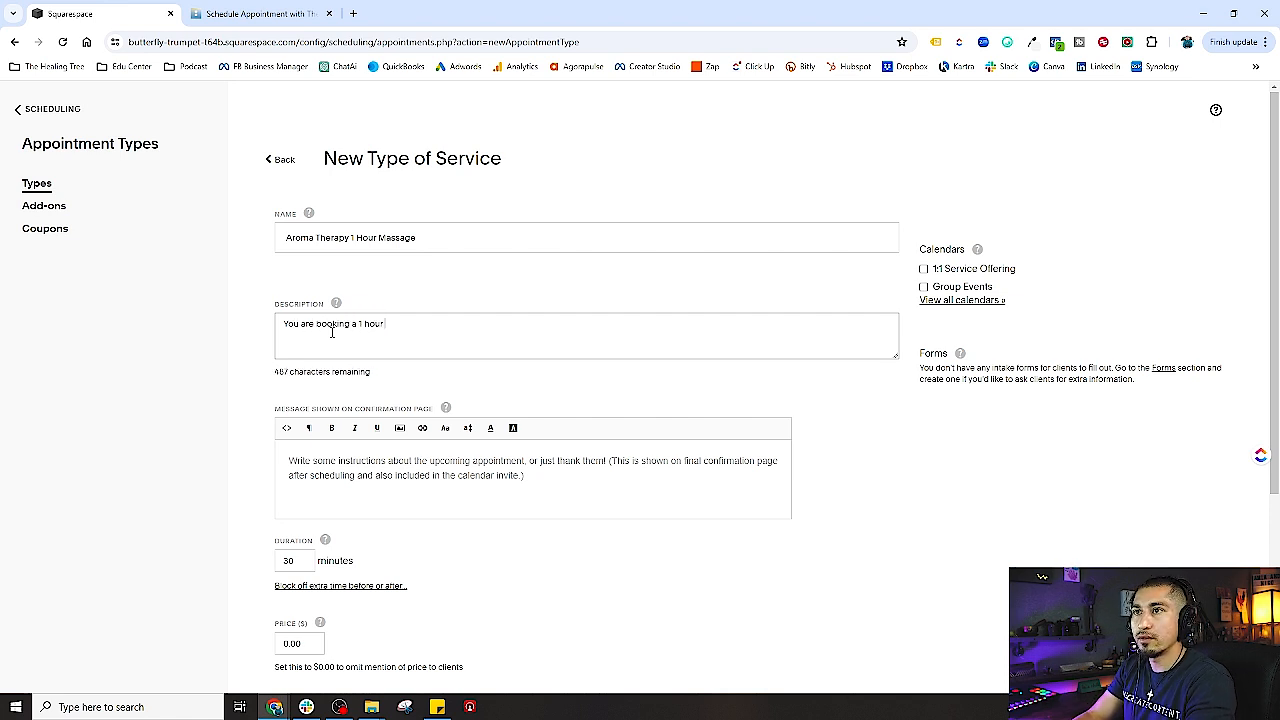
pyautogui.write('her')
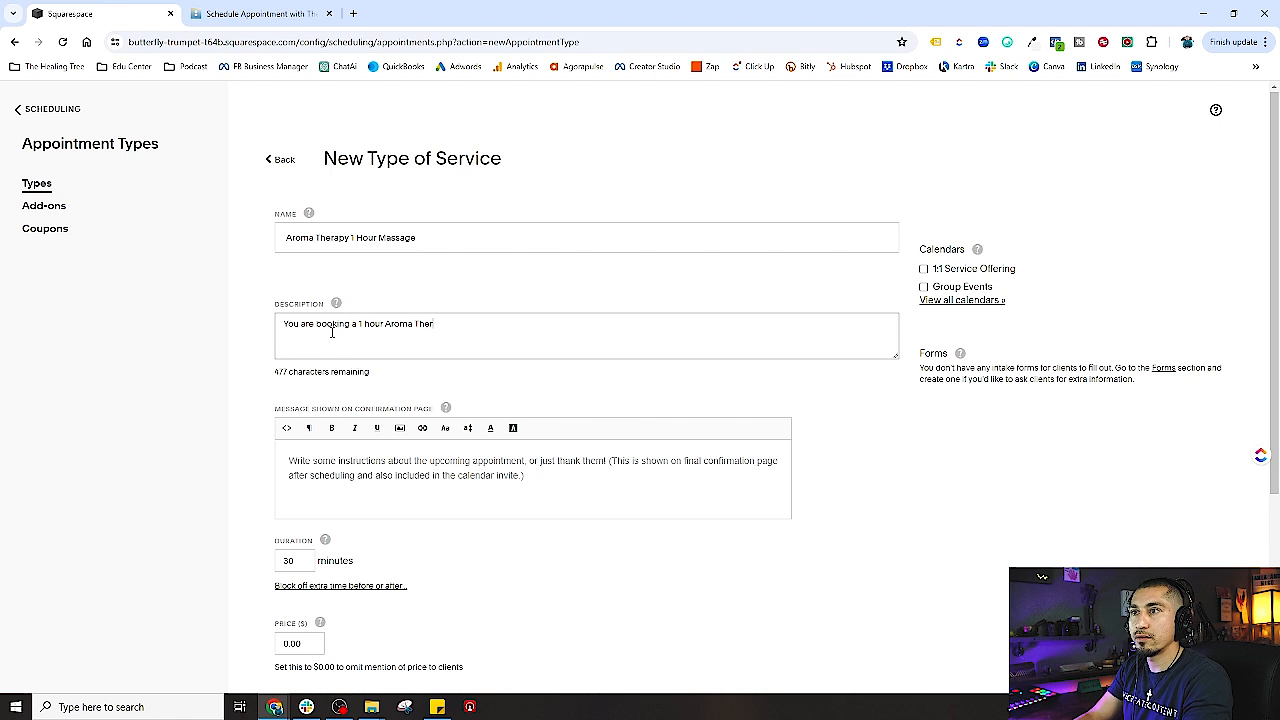
pyautogui.write('apy Massag')
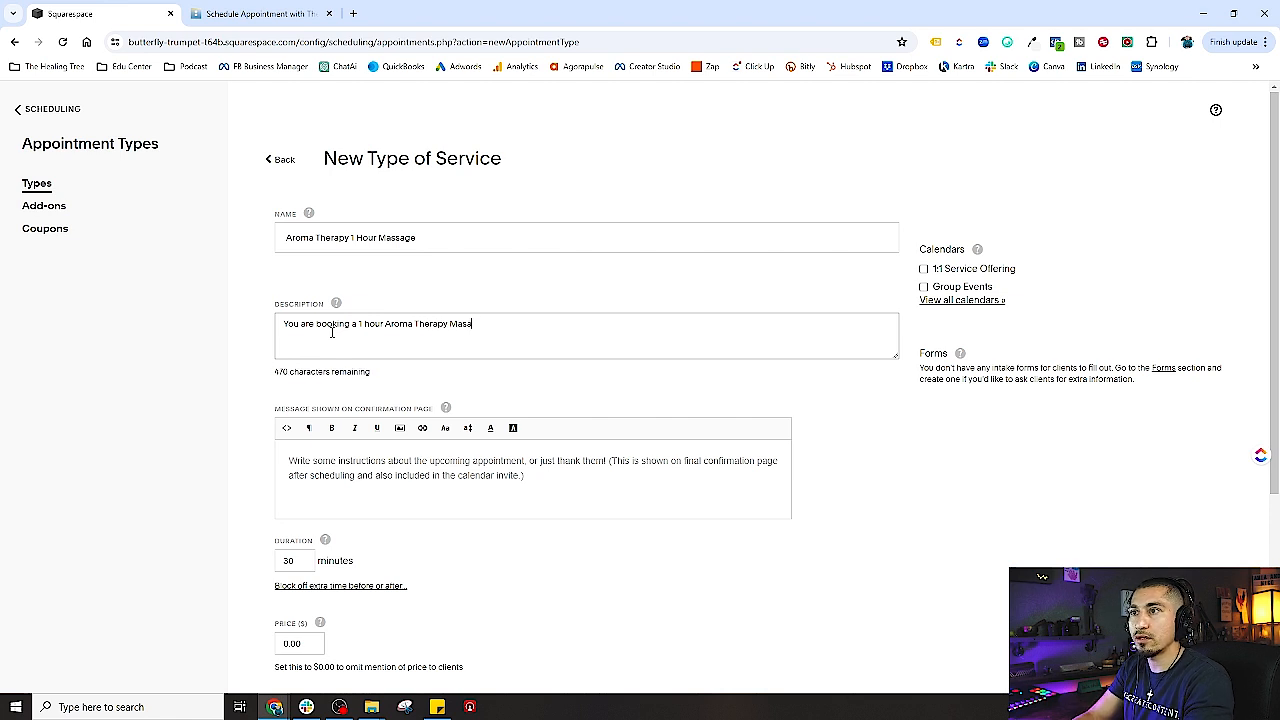
pyautogui.write('e ')
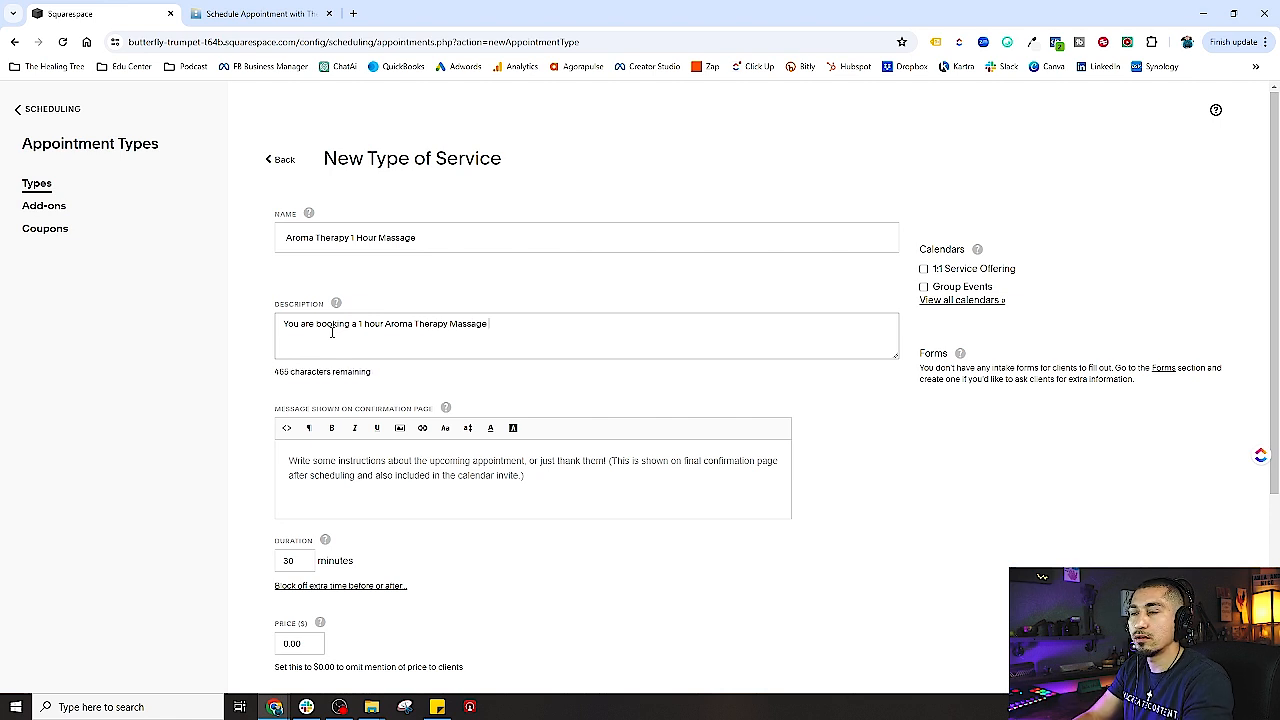
pyautogui.write('with')
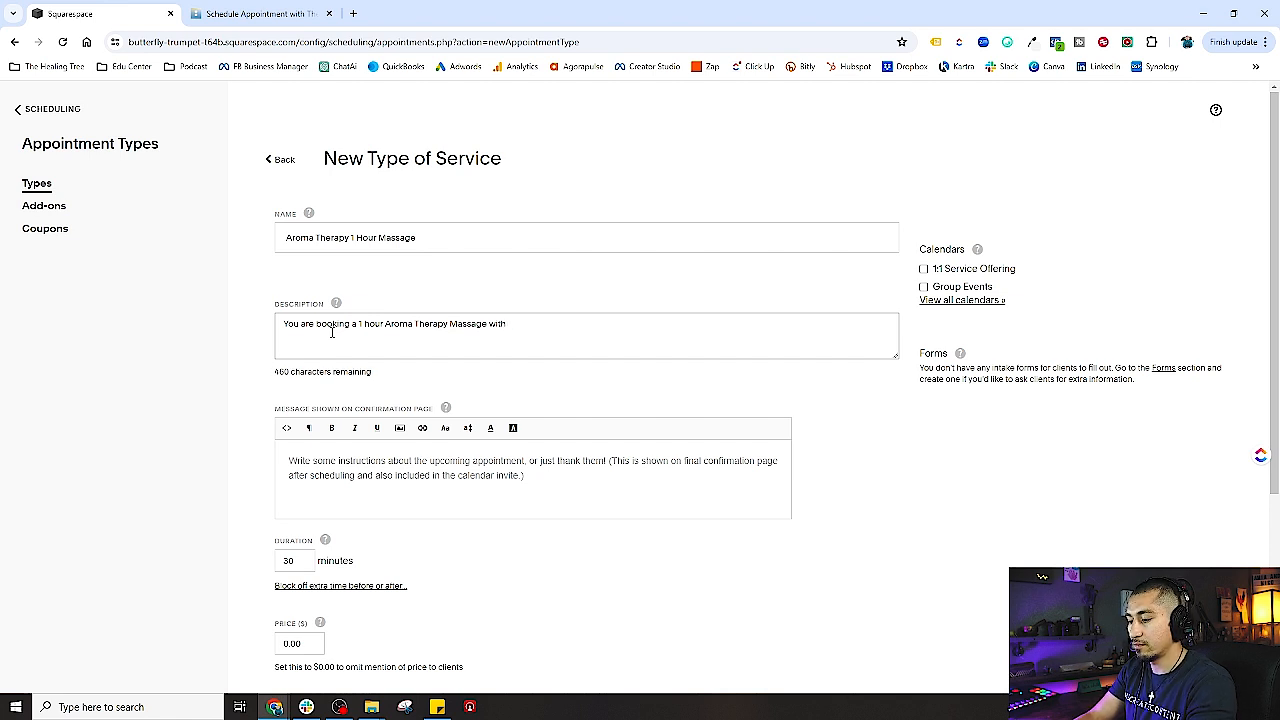
pyautogui.write(' First & last name at')
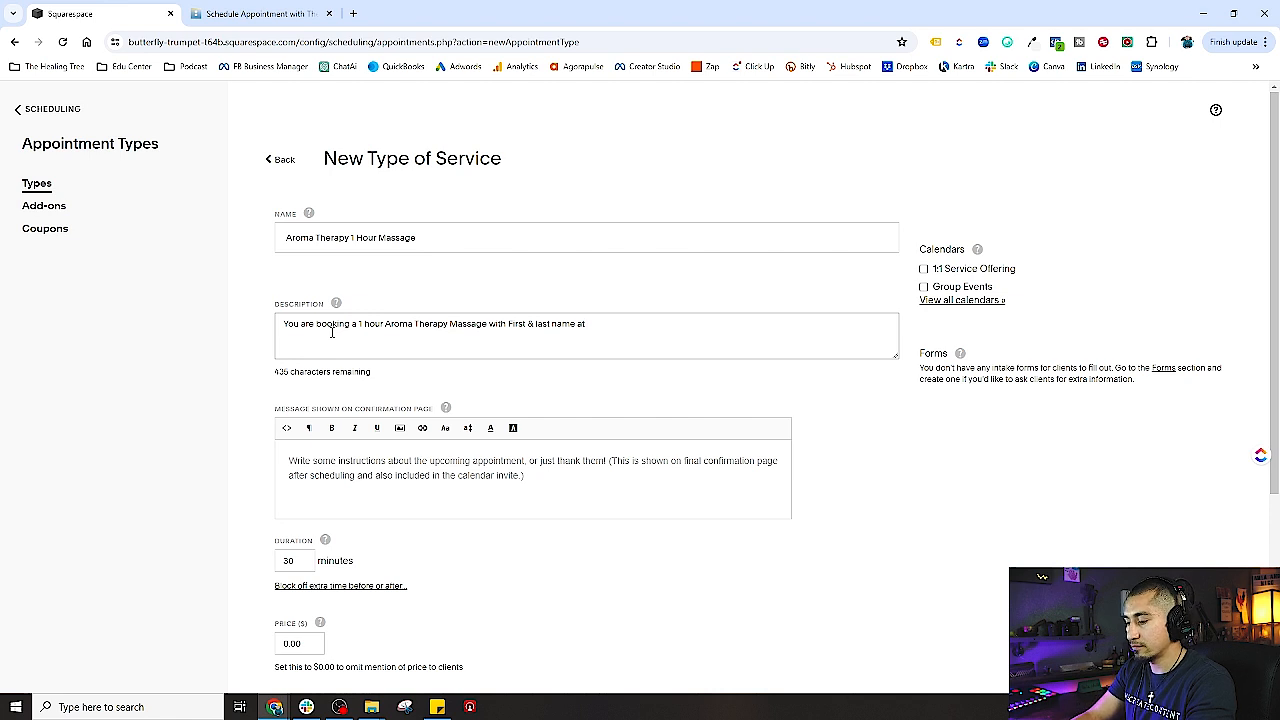
pyautogui.write(' X location. ')
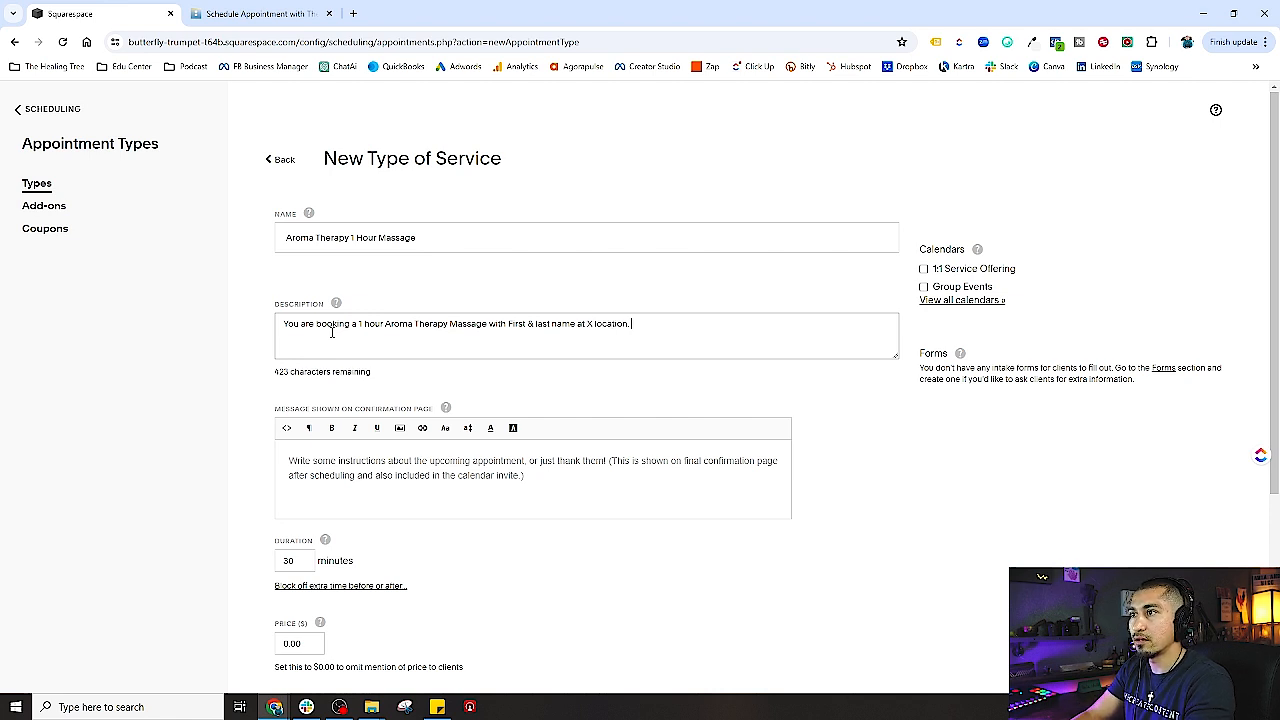
pyautogui.write('You')
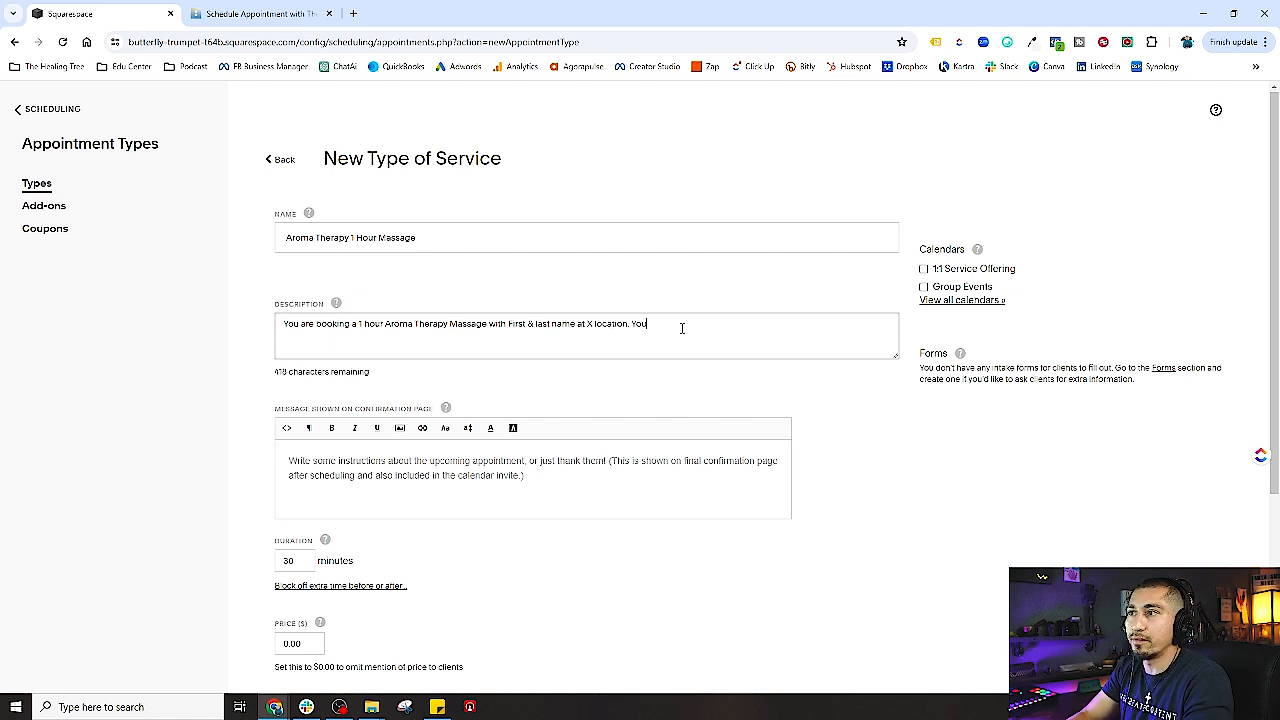
pyautogui.write(' are required to')
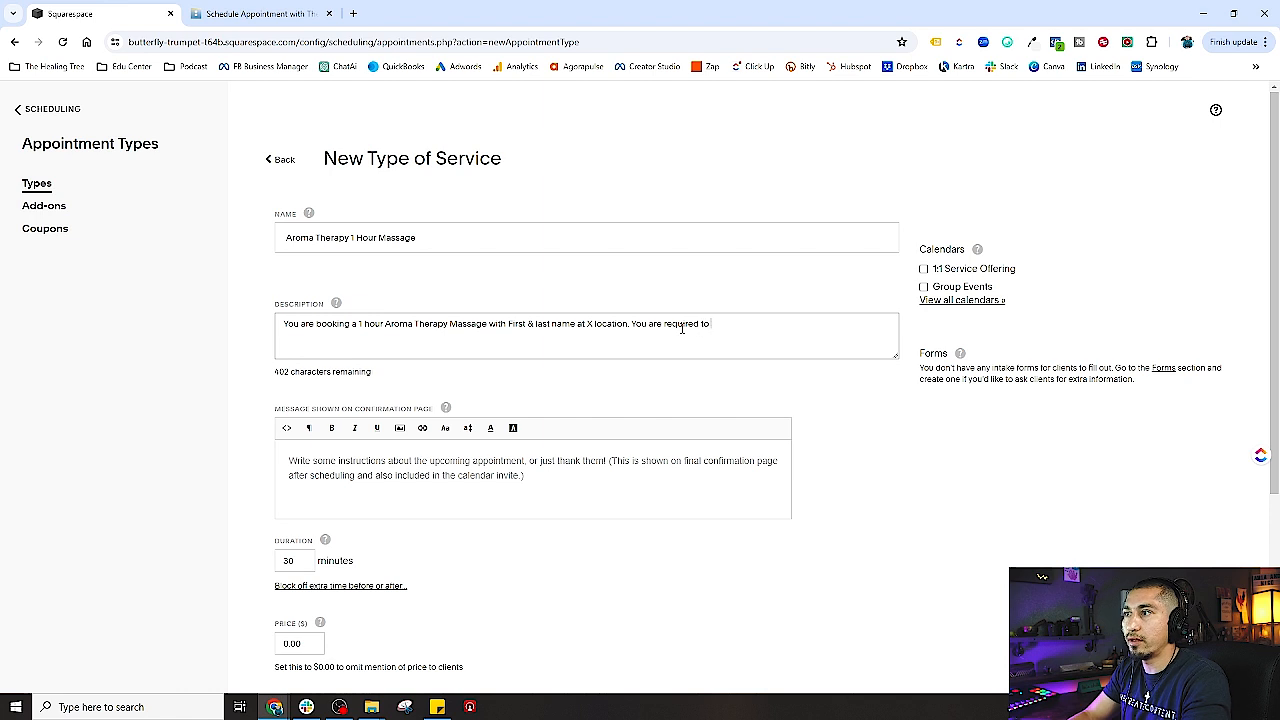
pyautogui.write(' pay 5')
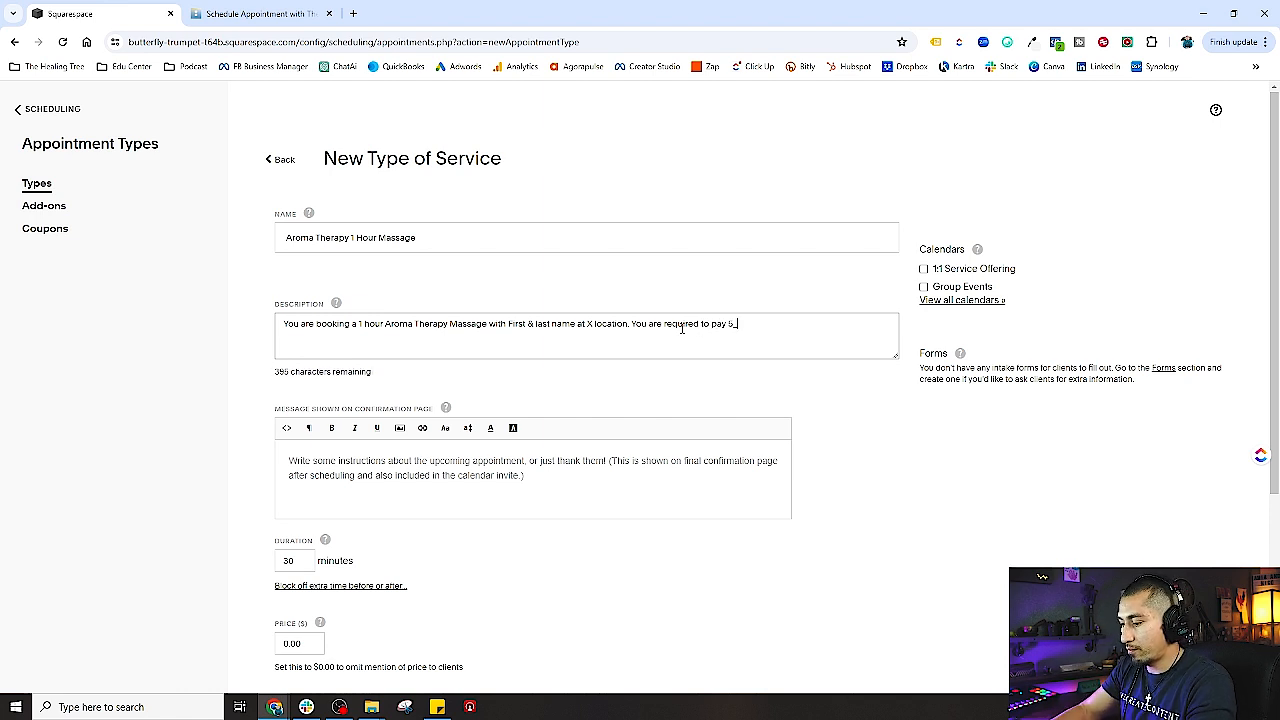
pyautogui.write('0% deposi')
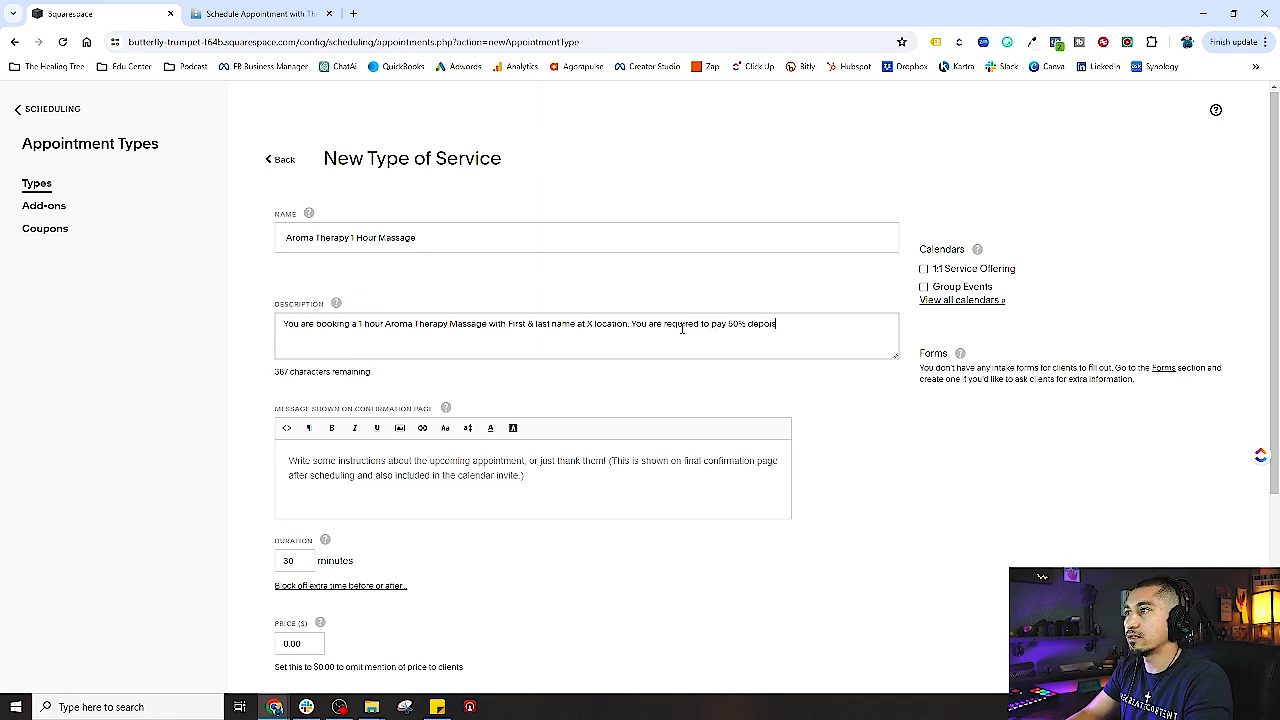
pyautogui.write('t and the ream')
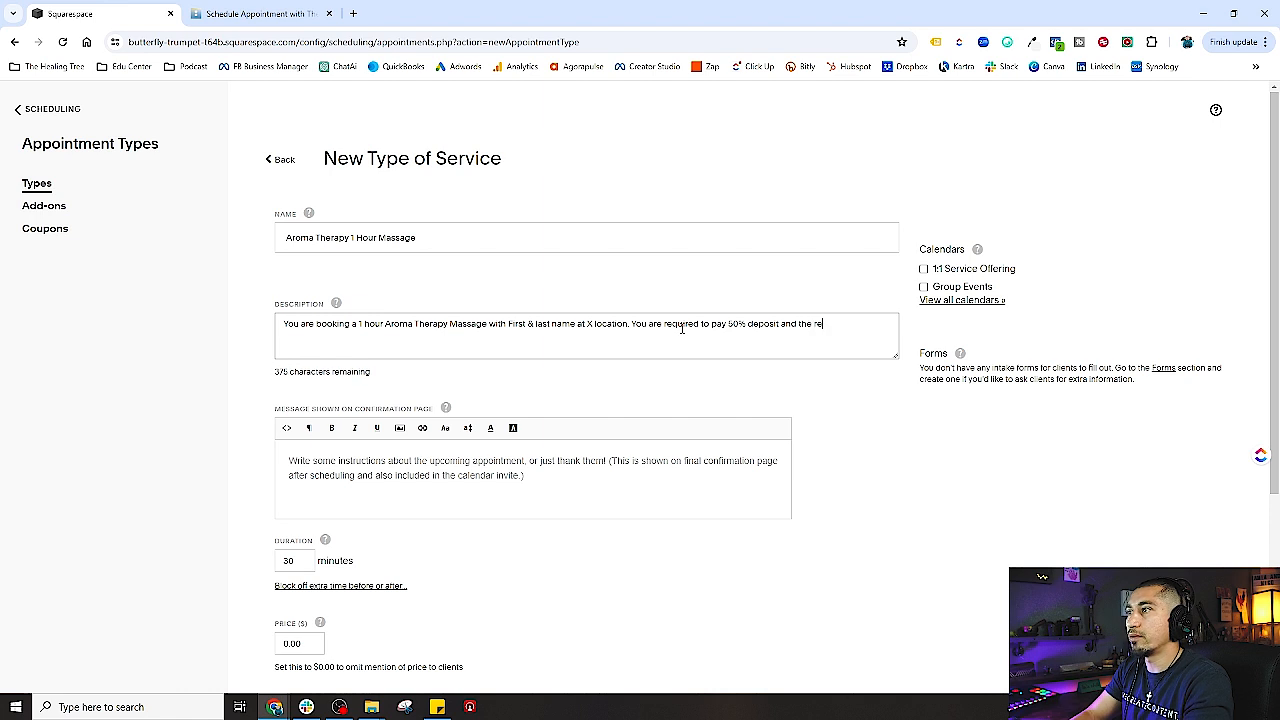
pyautogui.press('BackSpace')
pyautogui.press('BackSpace')
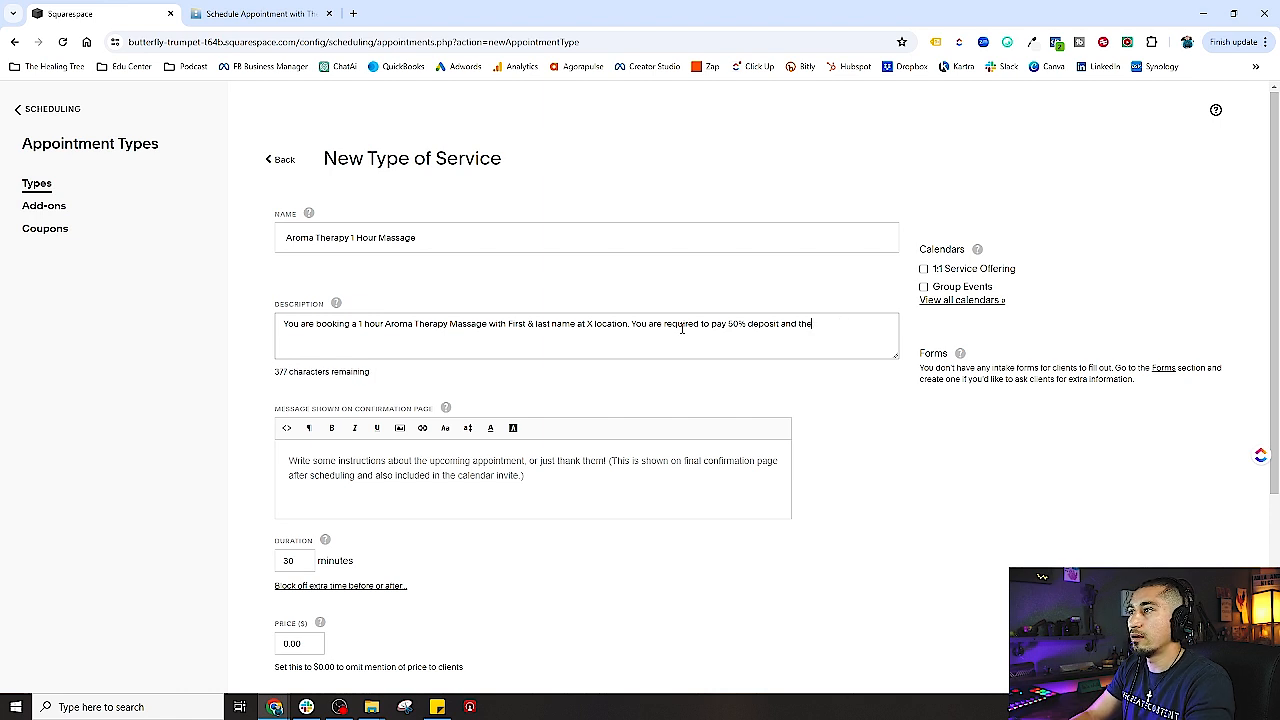
pyautogui.press('BackSpace')
pyautogui.press('BackSpace')
pyautogui.press('BackSpace')
pyautogui.write('you will pay')
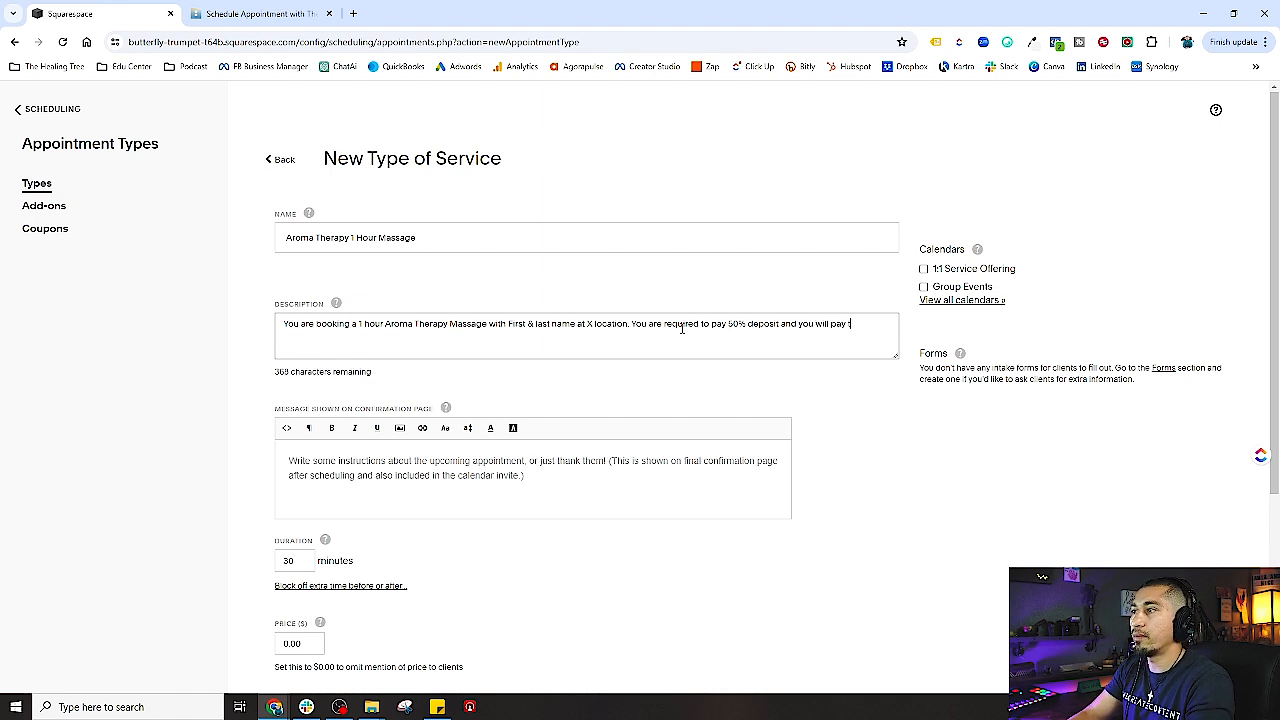
pyautogui.write(' the remain')
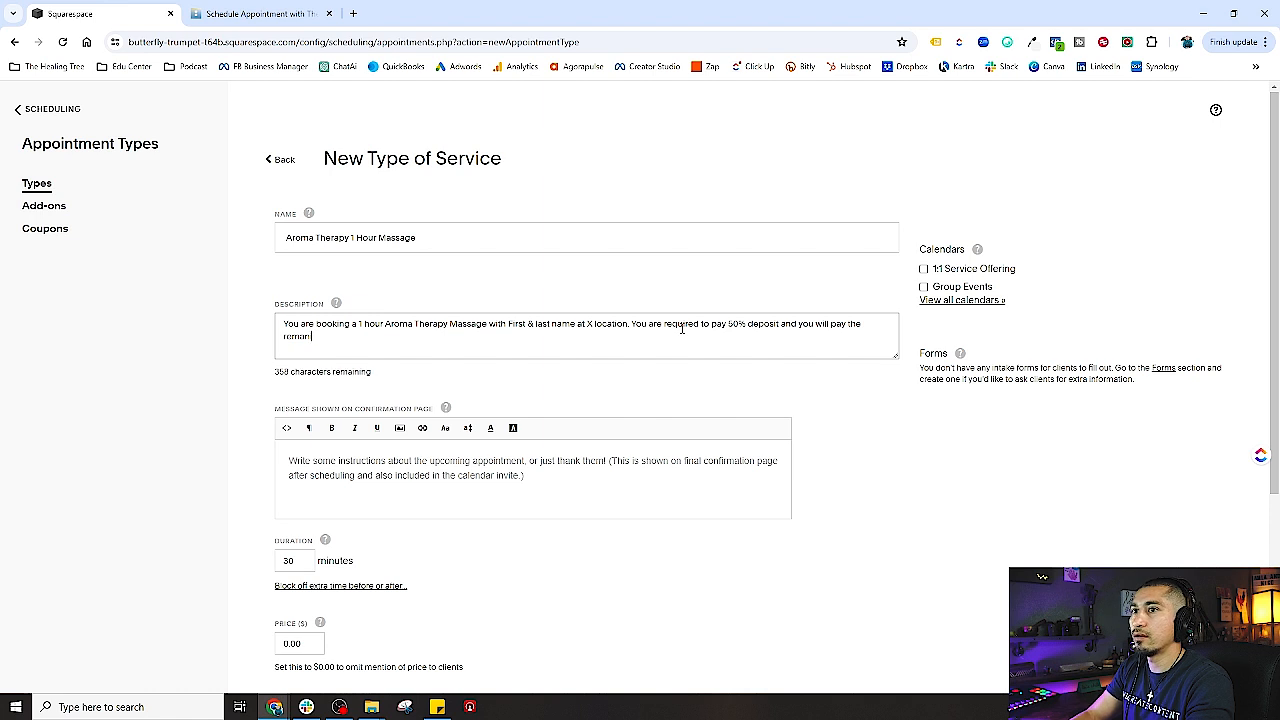
pyautogui.write('ing balan')
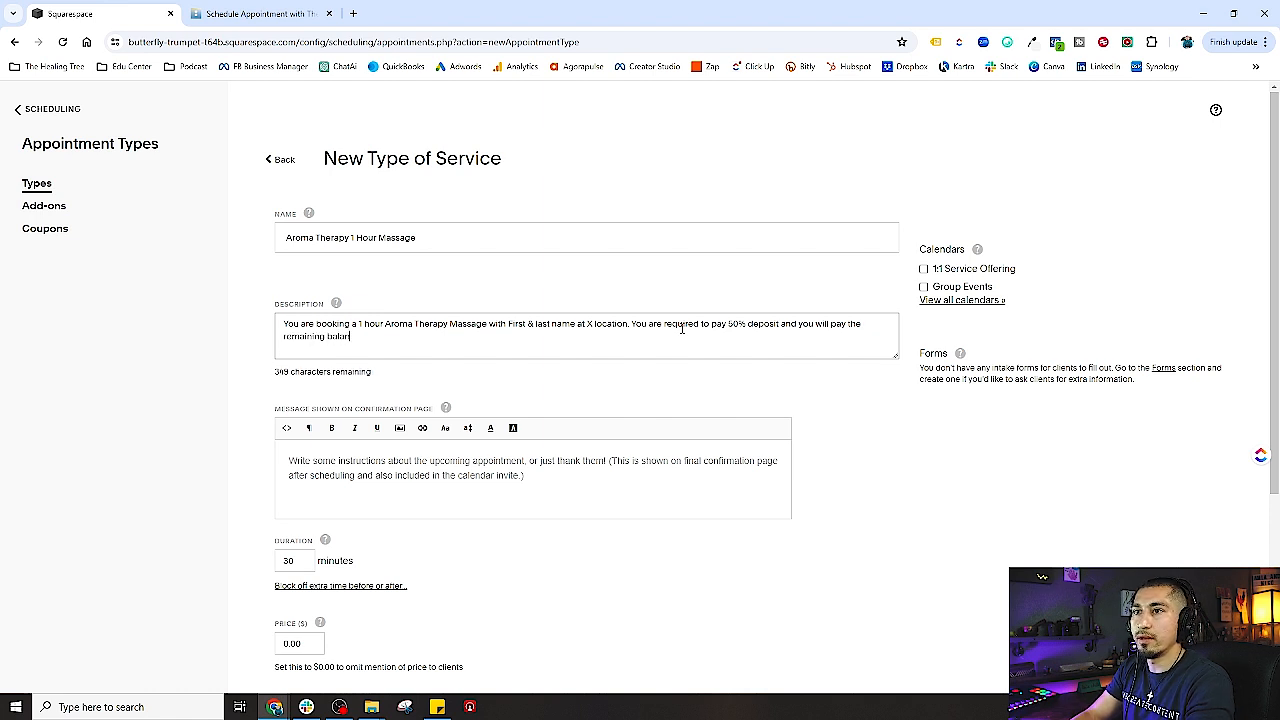
pyautogui.write('ce at your')
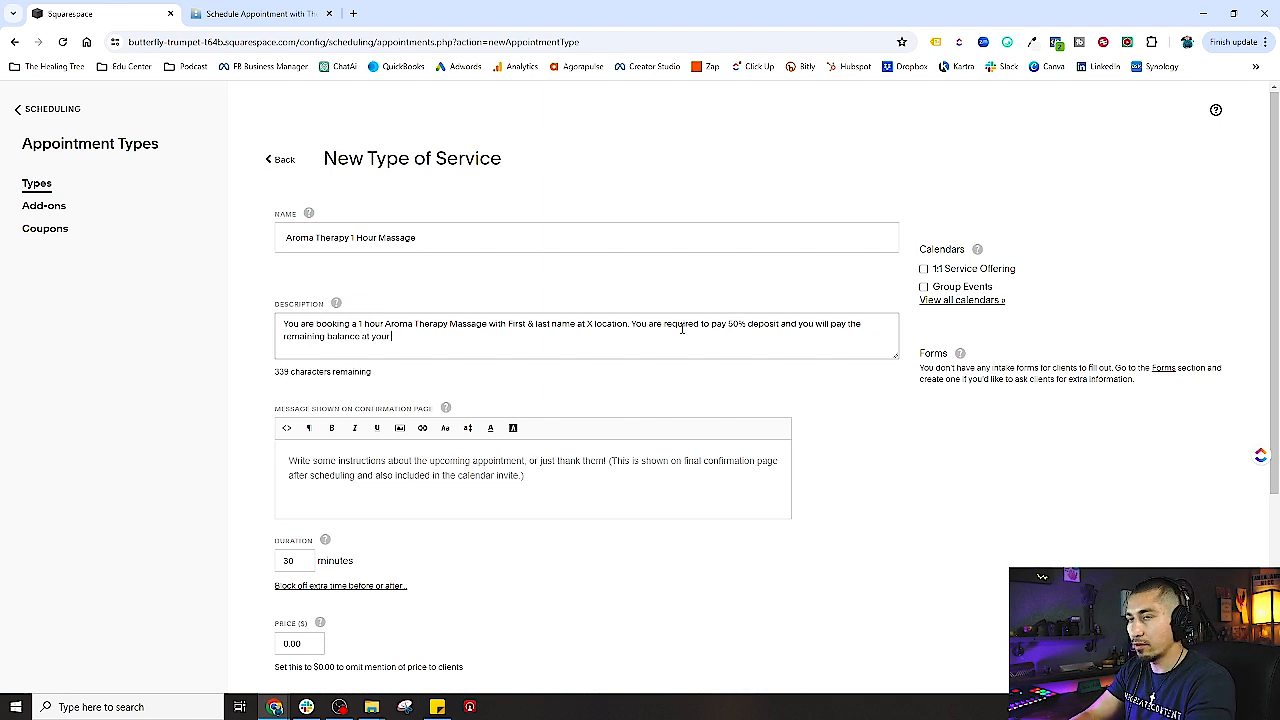
pyautogui.write(' appointment.')
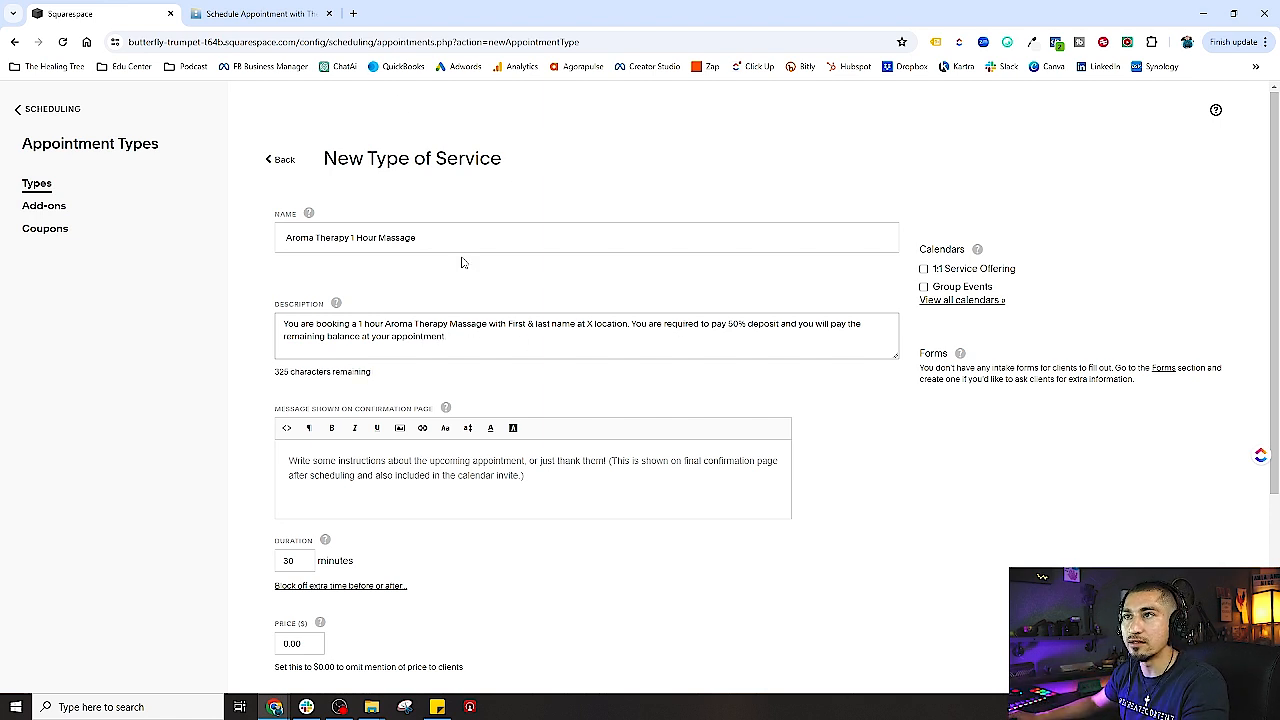
# - Move the deposit sentence onto its own line after 'location.' in the description
pyautogui.click(632, 324)
pyautogui.press('Return')
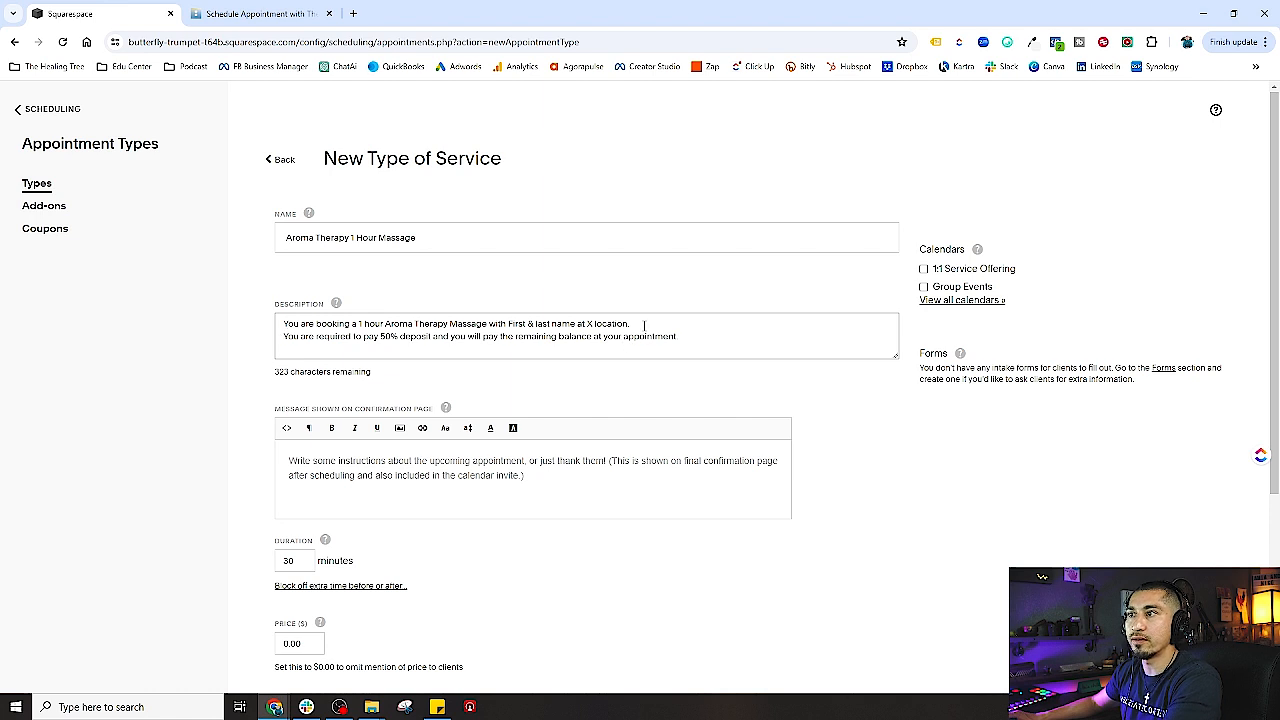
pyautogui.moveTo(644, 324); pyautogui.dragTo(260, 327)
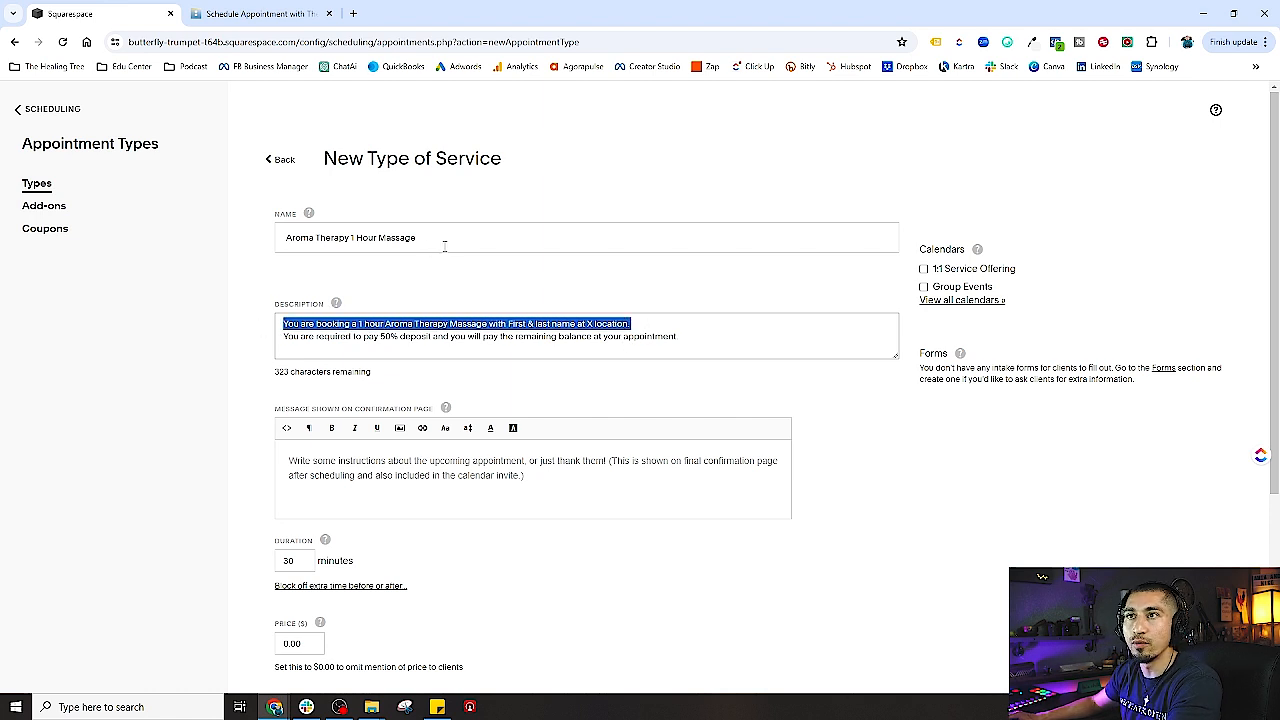
pyautogui.moveTo(444, 246); pyautogui.dragTo(266, 248)
# - Paste the thank-you confirmation message, split it after 'studio!', and replace 'event' with 'Aroma Therapy Massage at The'
pyautogui.click(360, 482)
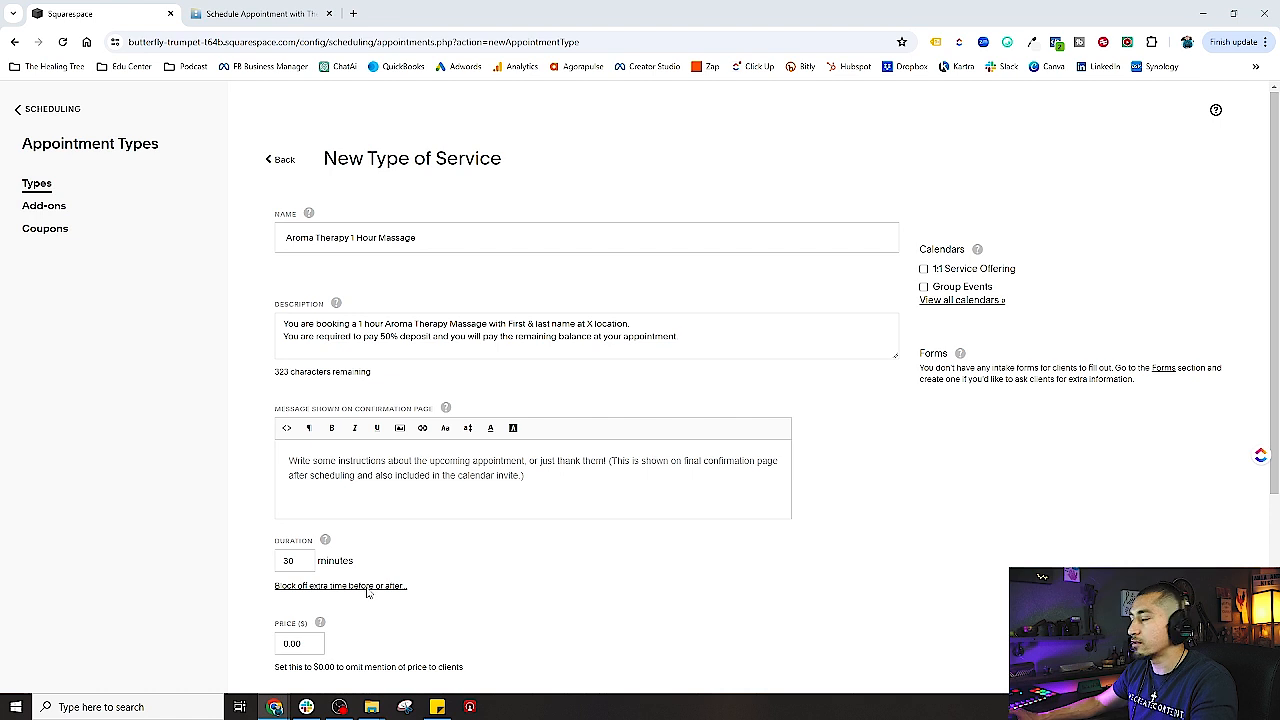
pyautogui.click(330, 466)
pyautogui.hotkey('ctrl', 'v')
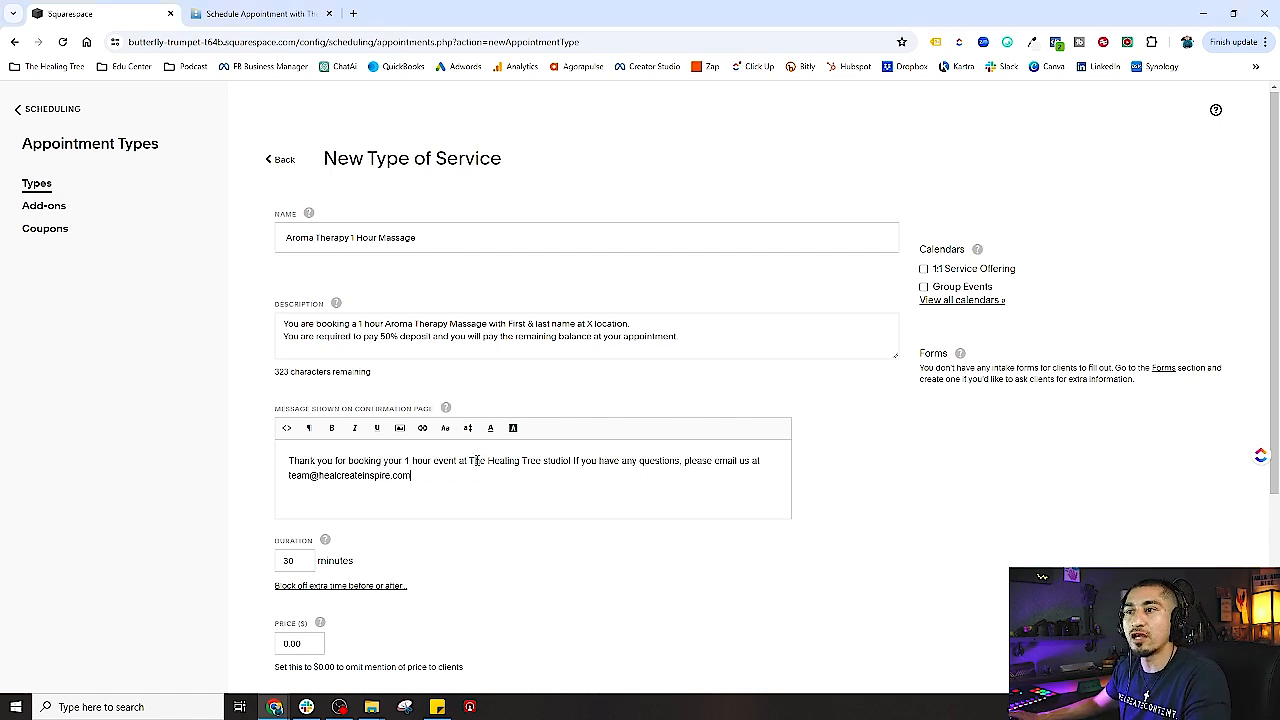
pyautogui.click(574, 461)
pyautogui.press('Return')
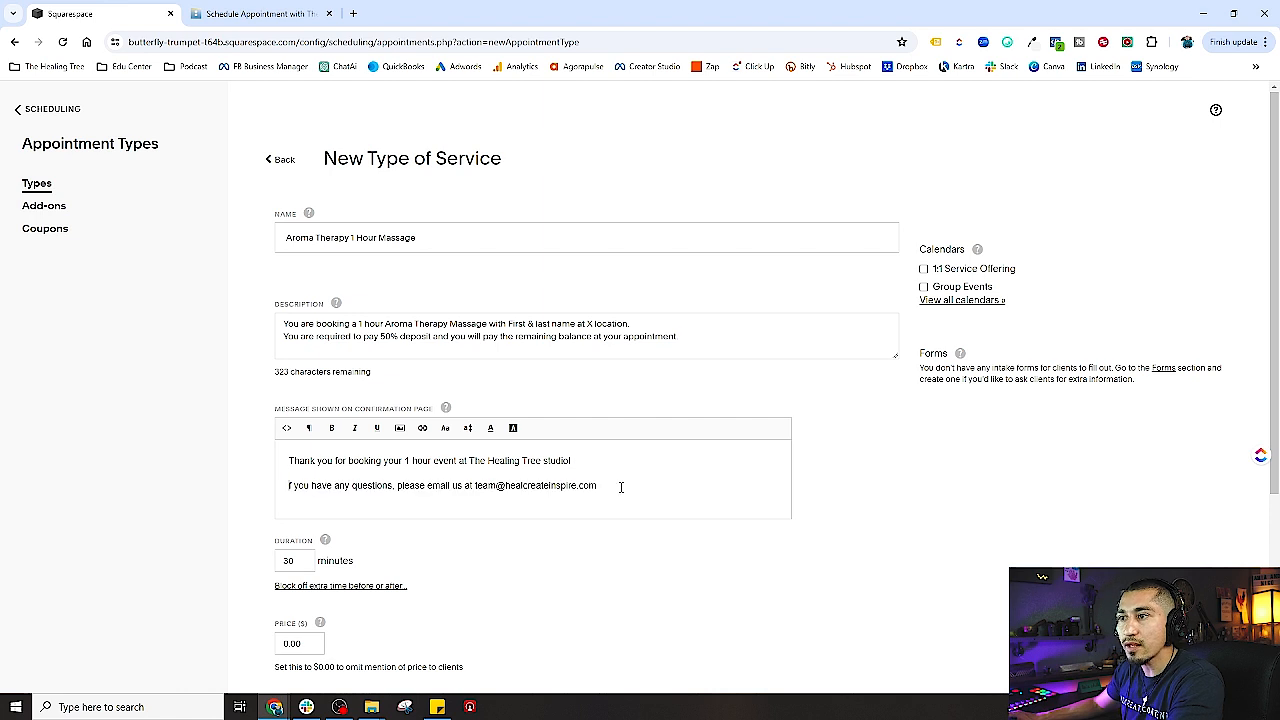
pyautogui.press('BackSpace')
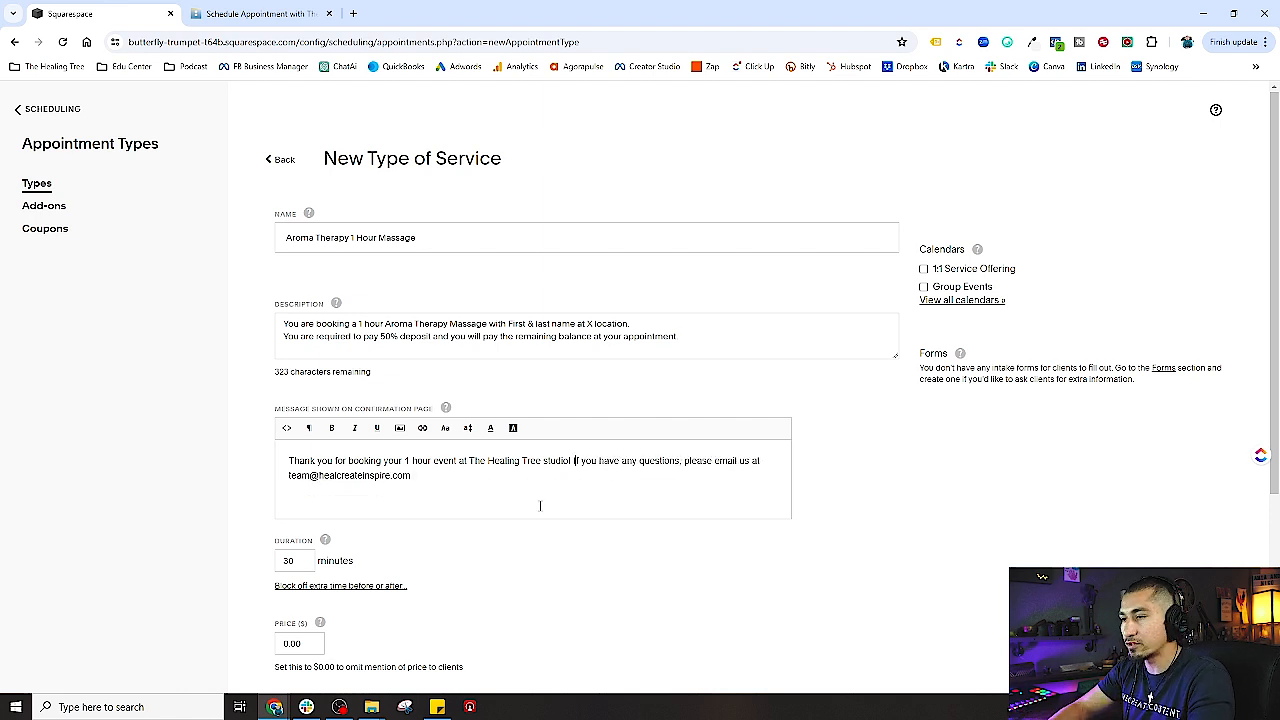
pyautogui.click(573, 461)
pyautogui.press('Return')
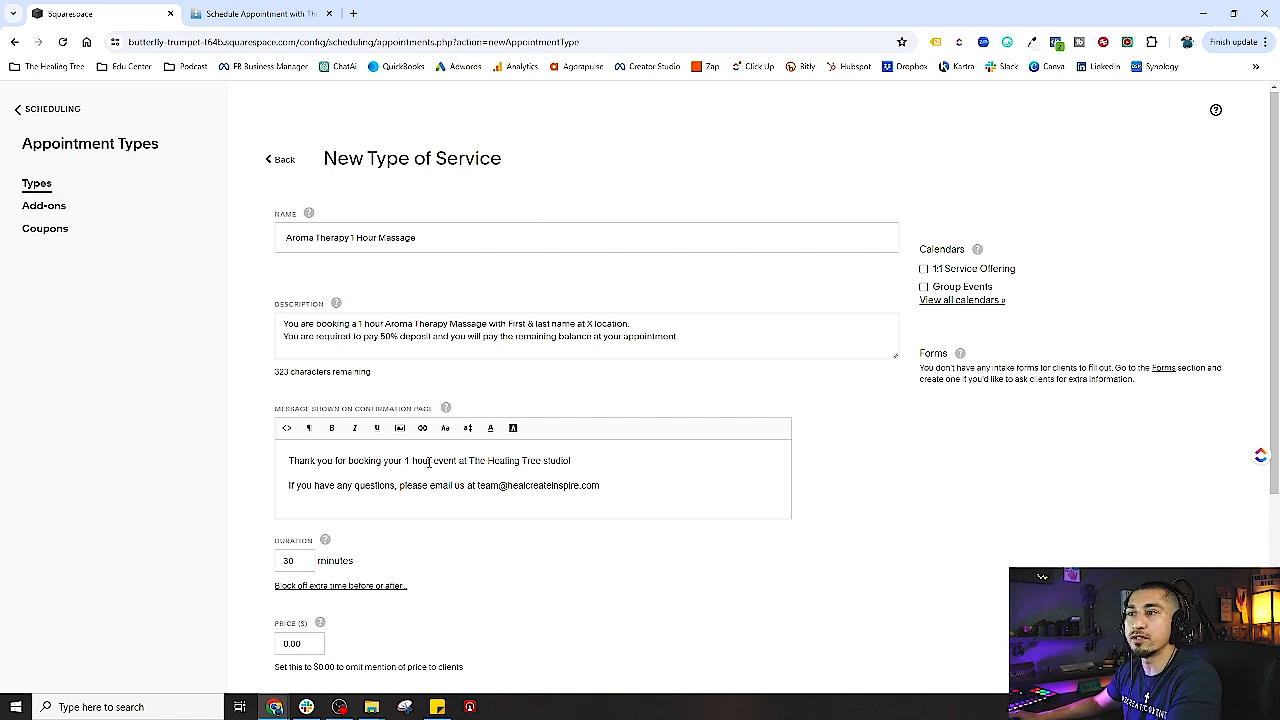
pyautogui.moveTo(434, 461); pyautogui.dragTo(459, 461)
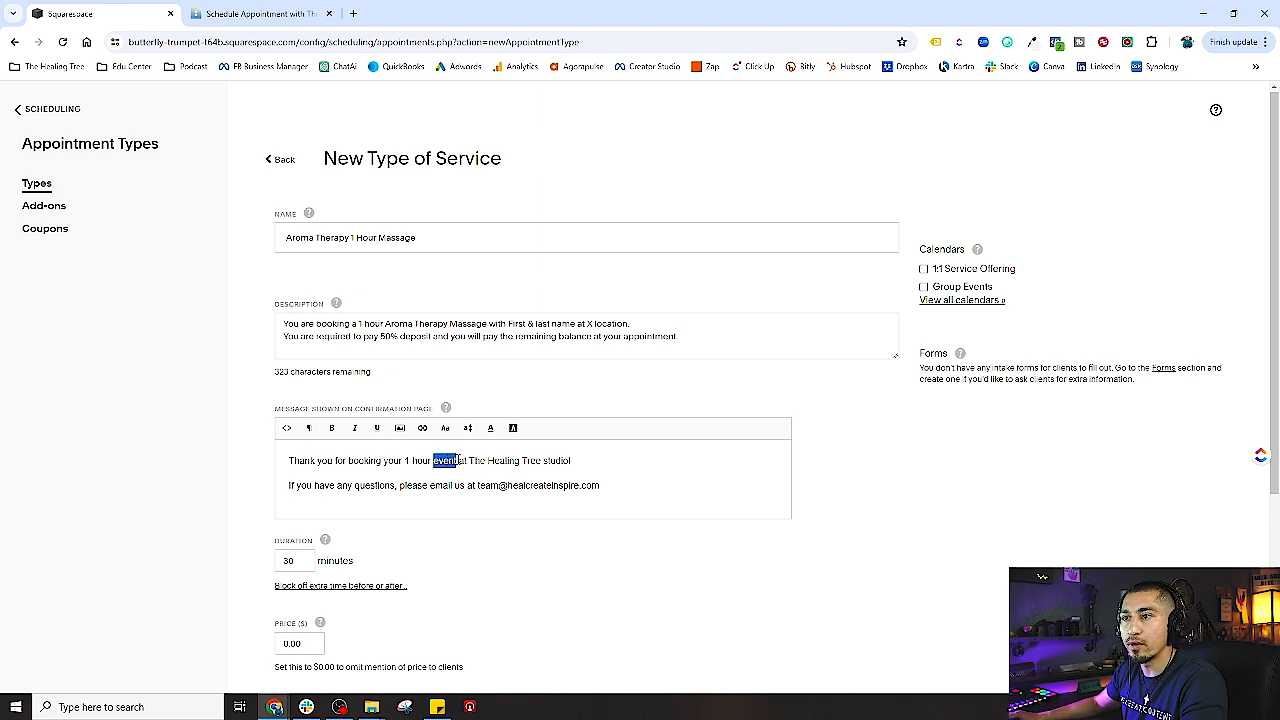
pyautogui.write('Aroma Therapy')
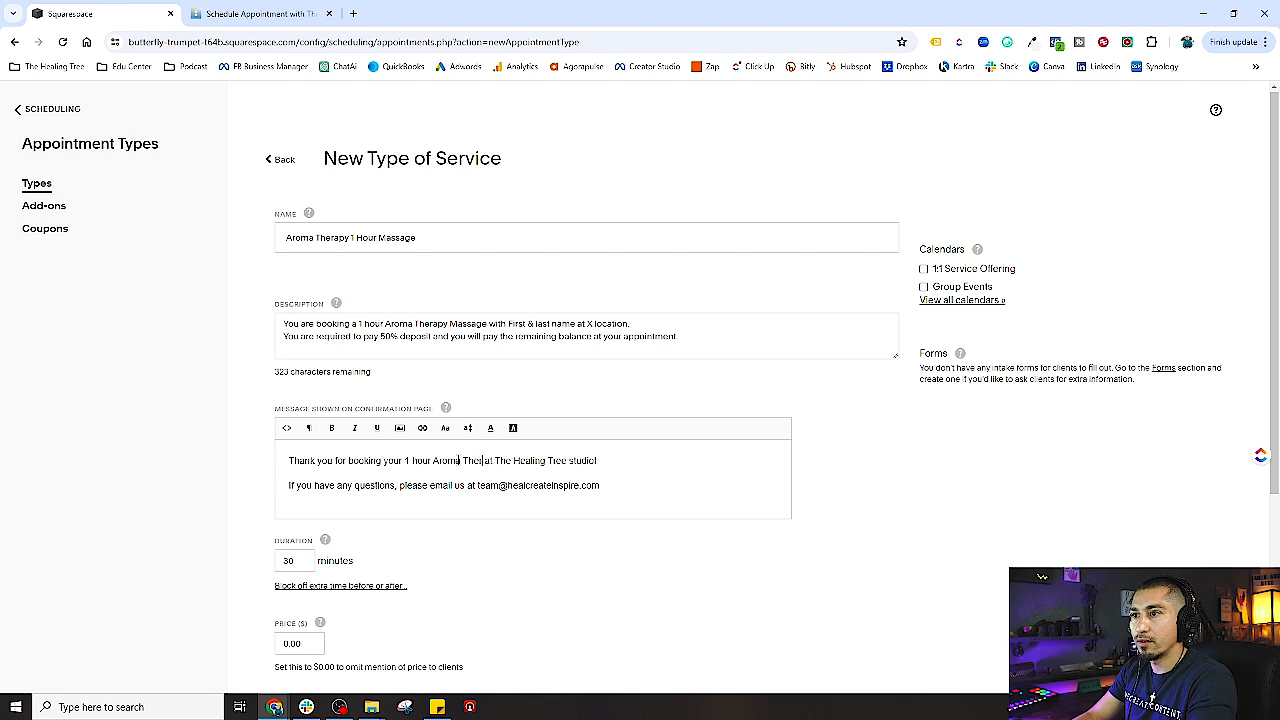
pyautogui.write(' Massage at Th')
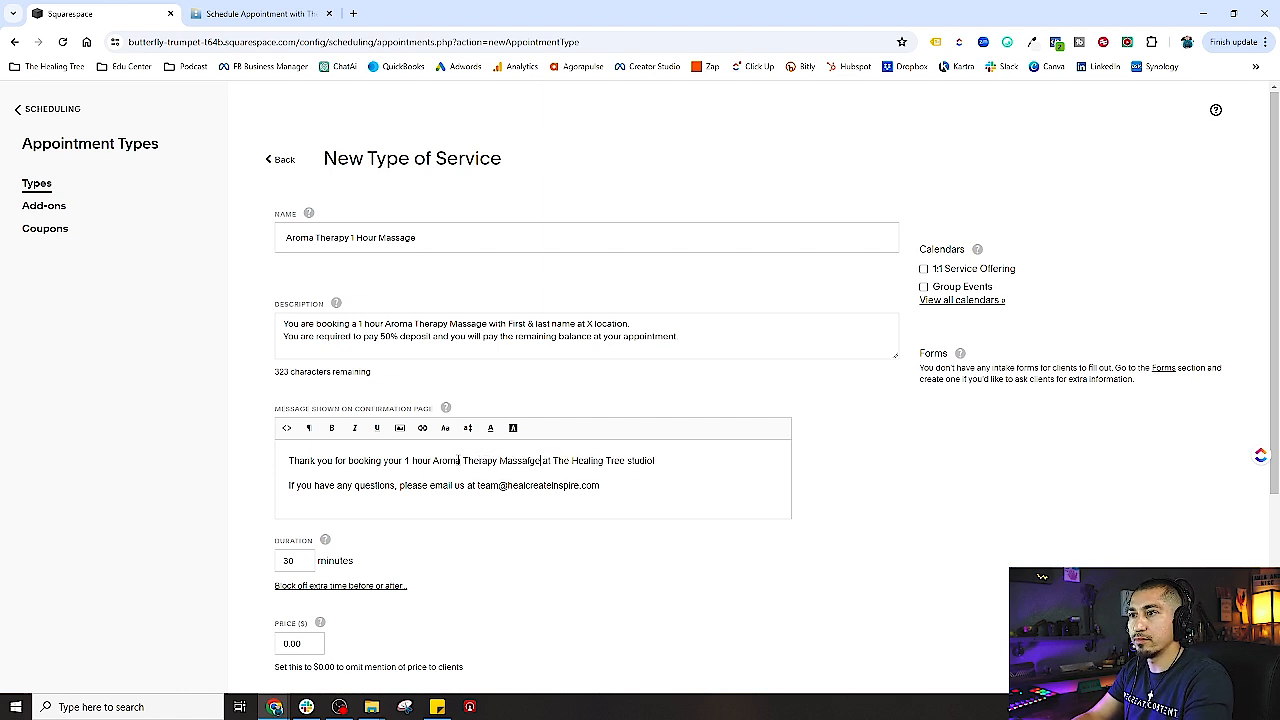
pyautogui.write('e')
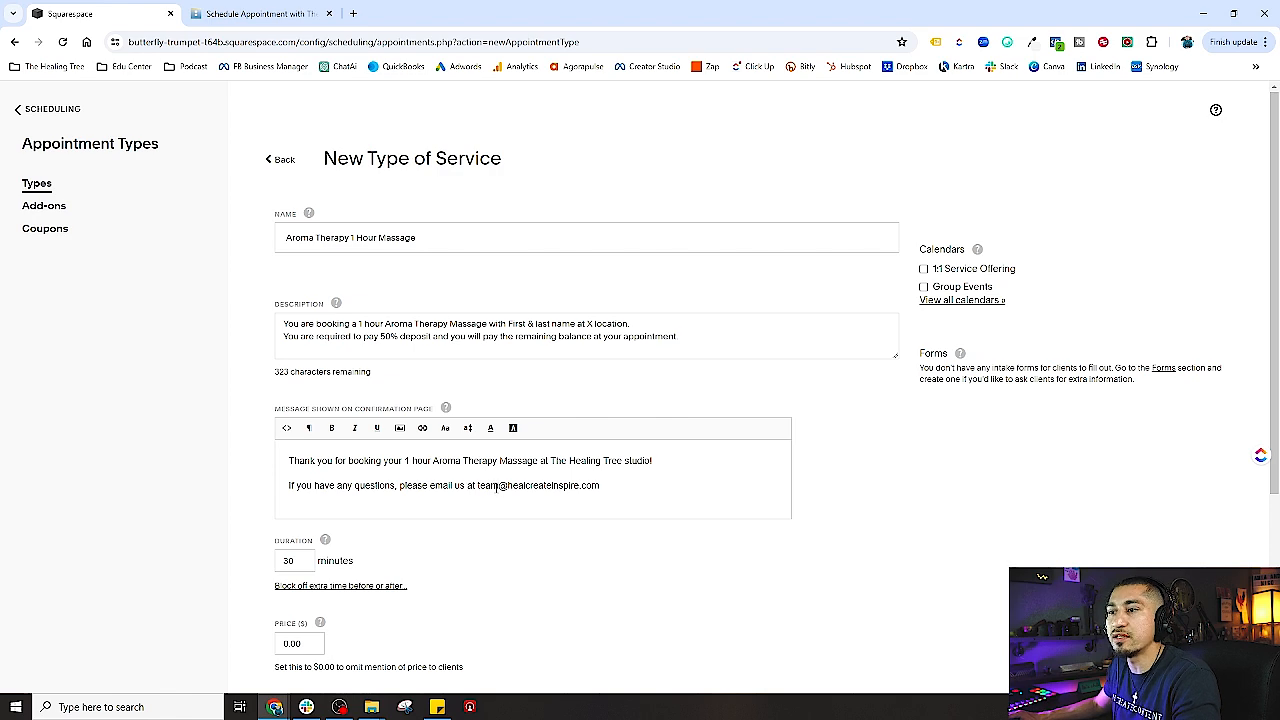
# - Change the duration from 30 to 60 minutes and reveal the block-off extra time options
pyautogui.moveTo(479, 487); pyautogui.dragTo(643, 487)
pyautogui.click(647, 488)
pyautogui.scroll(-2, 600, 495)
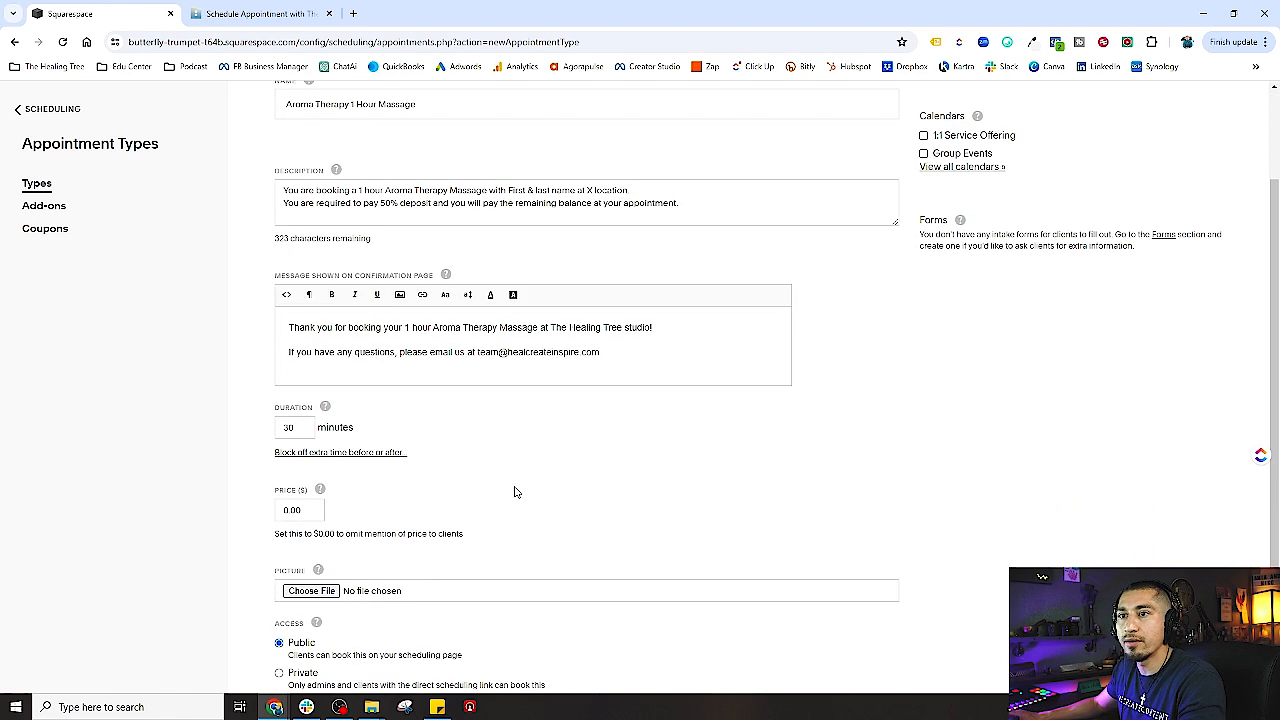
pyautogui.scroll(-1, 517, 491)
pyautogui.moveTo(306, 368); pyautogui.dragTo(269, 372)
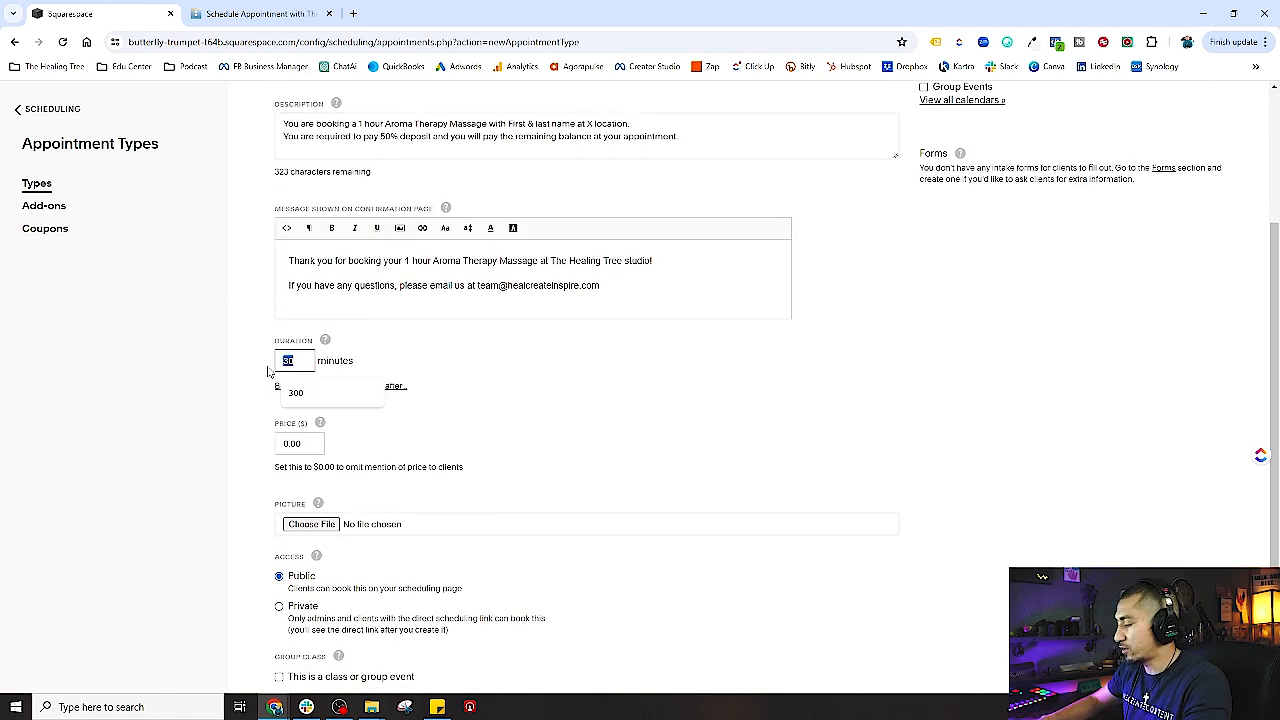
pyautogui.write('60')
pyautogui.click(460, 377)
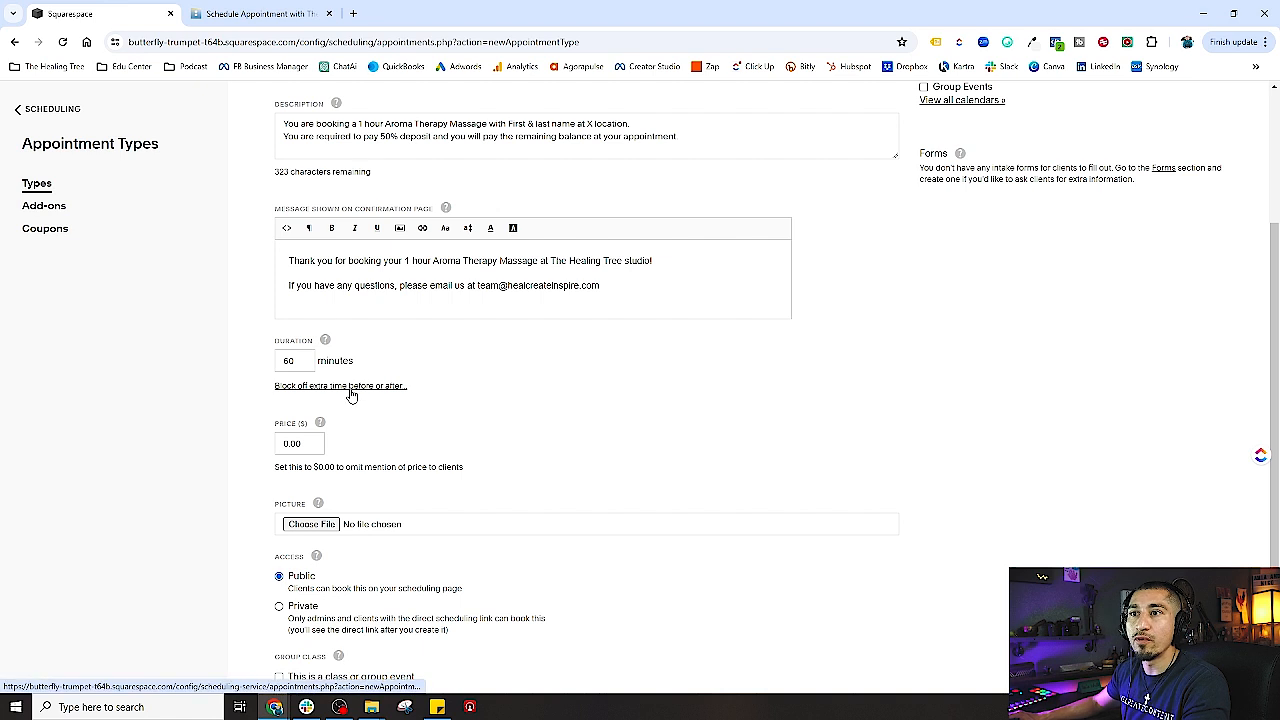
pyautogui.click(351, 386)
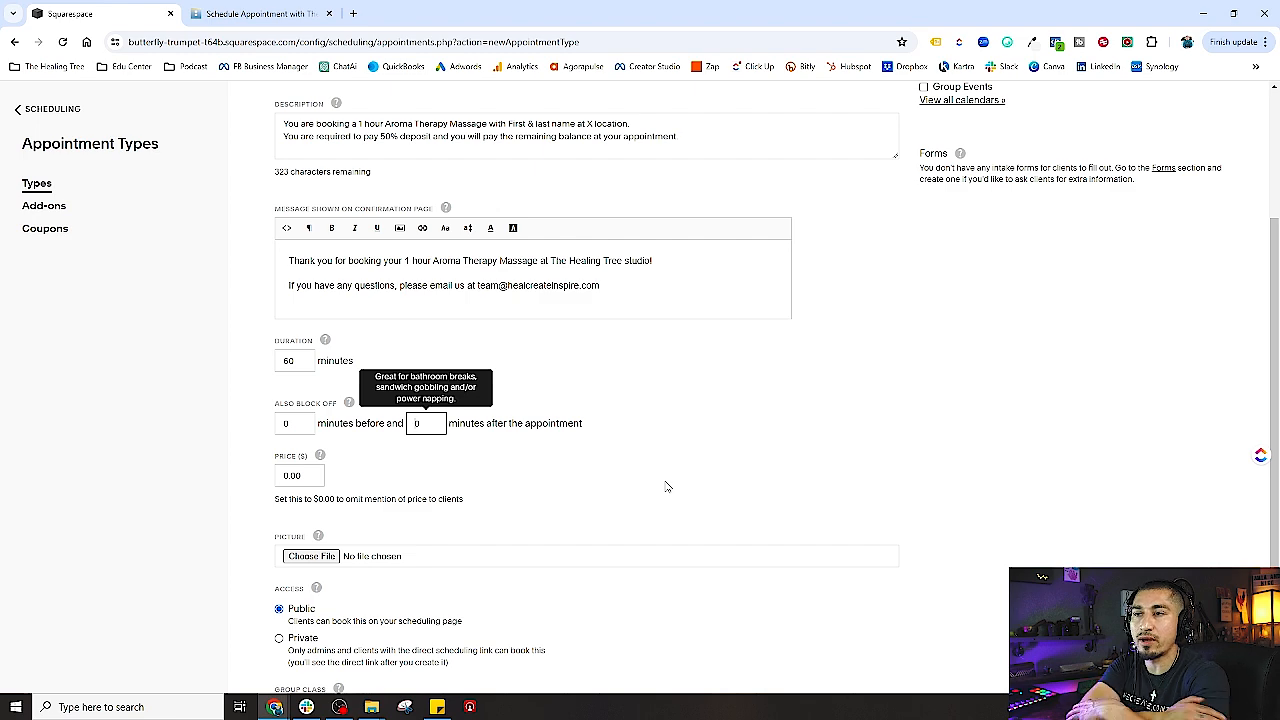
pyautogui.scroll(2, 668, 487)
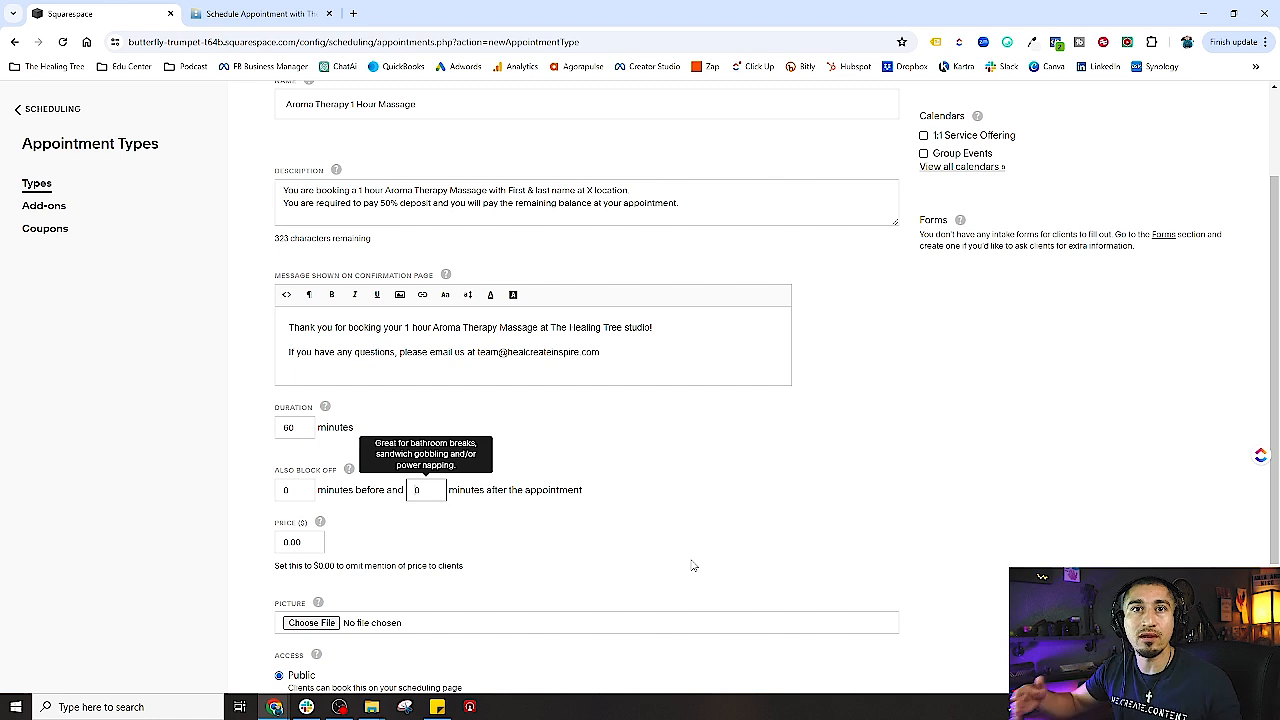
# - Enter 15 in both the Also Block Off minutes-before and minutes-after fields
pyautogui.doubleClick(285, 489)
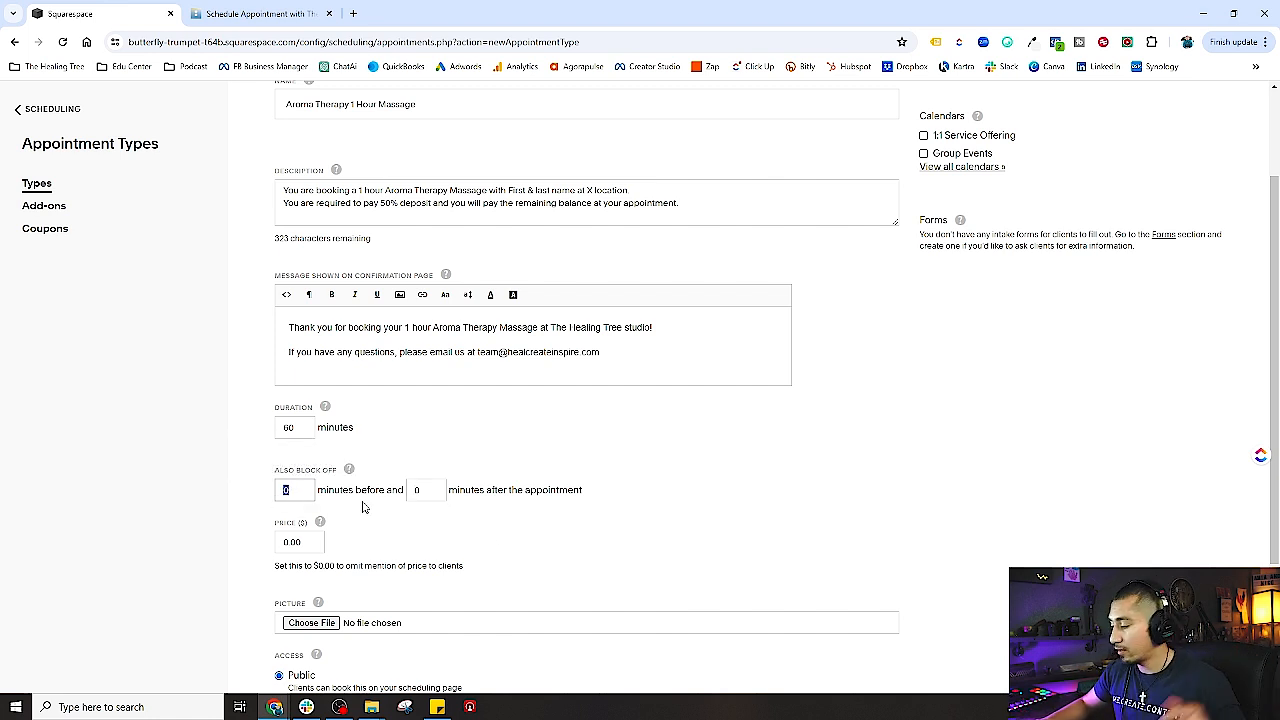
pyautogui.write('15')
pyautogui.press('Tab')
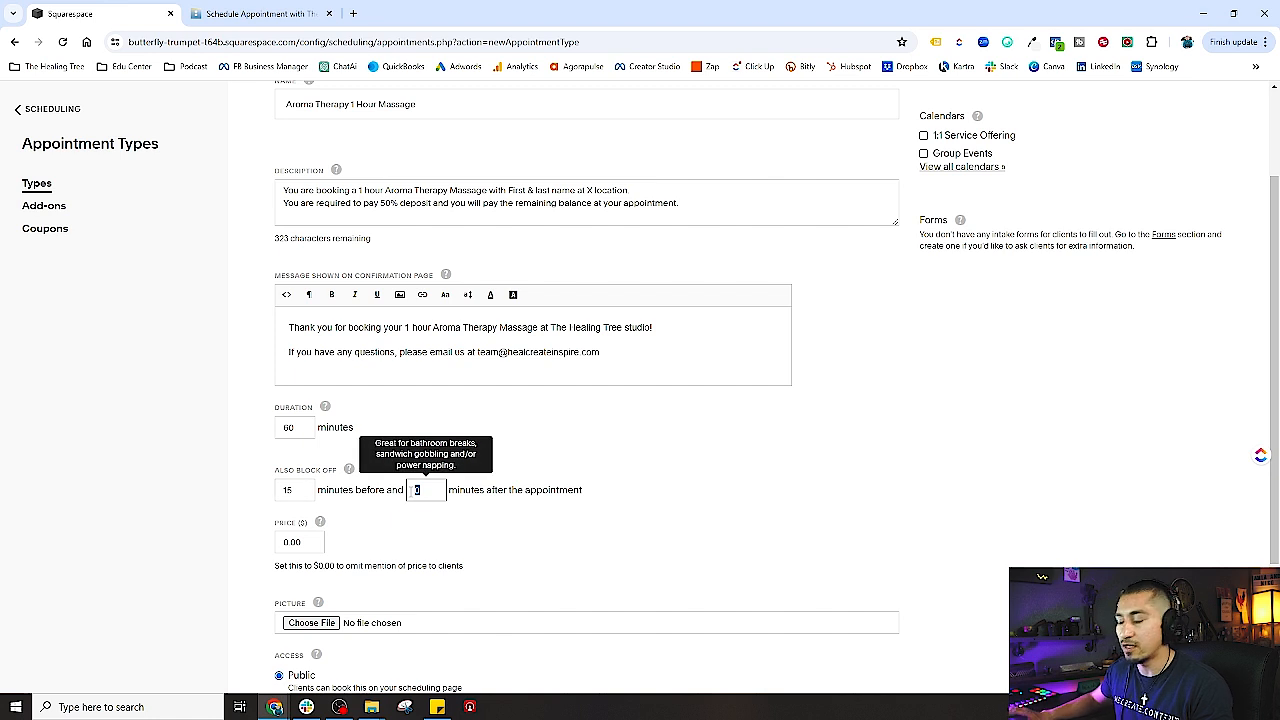
pyautogui.write('15')
pyautogui.click(601, 509)
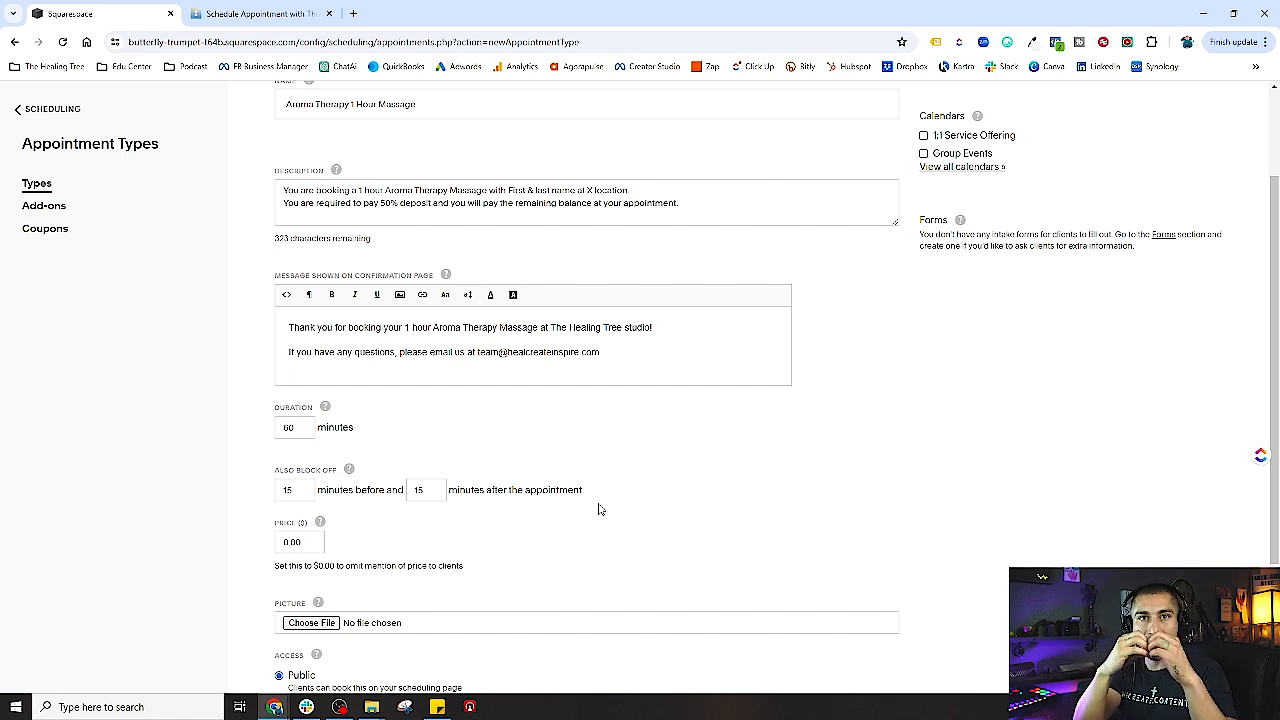
pyautogui.click(312, 543)
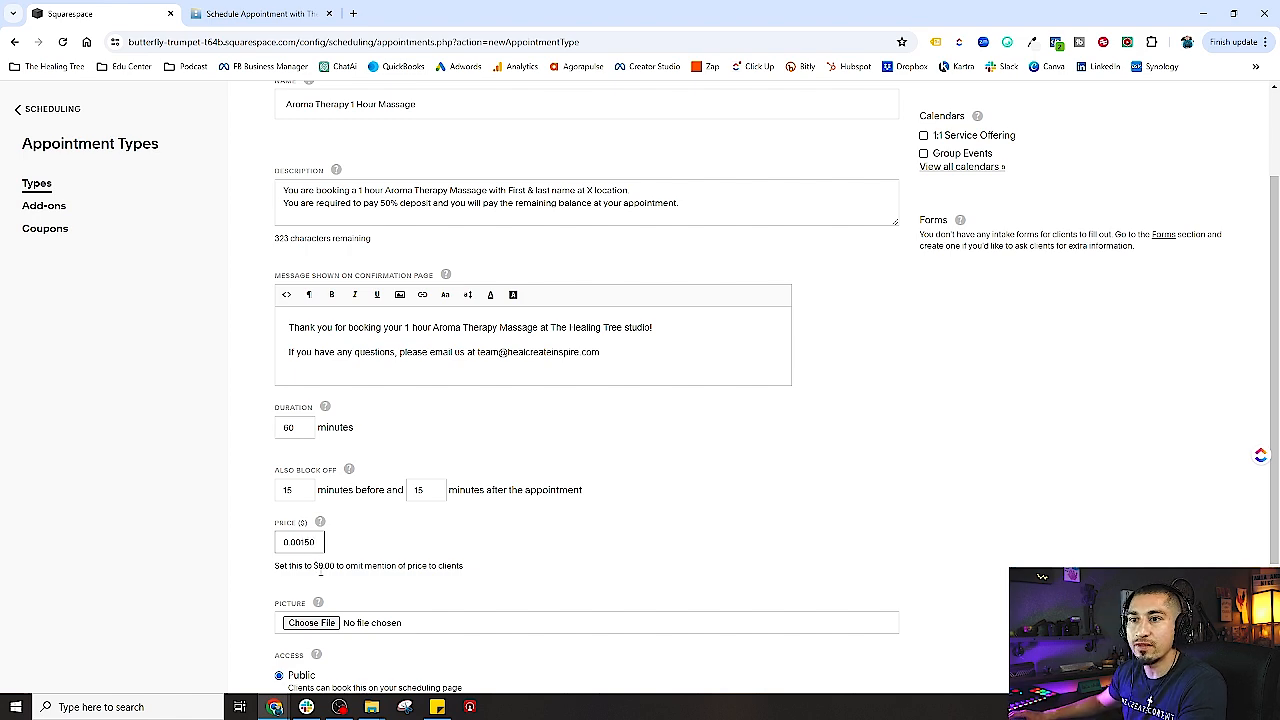
pyautogui.doubleClick(300, 542)
pyautogui.write('150')
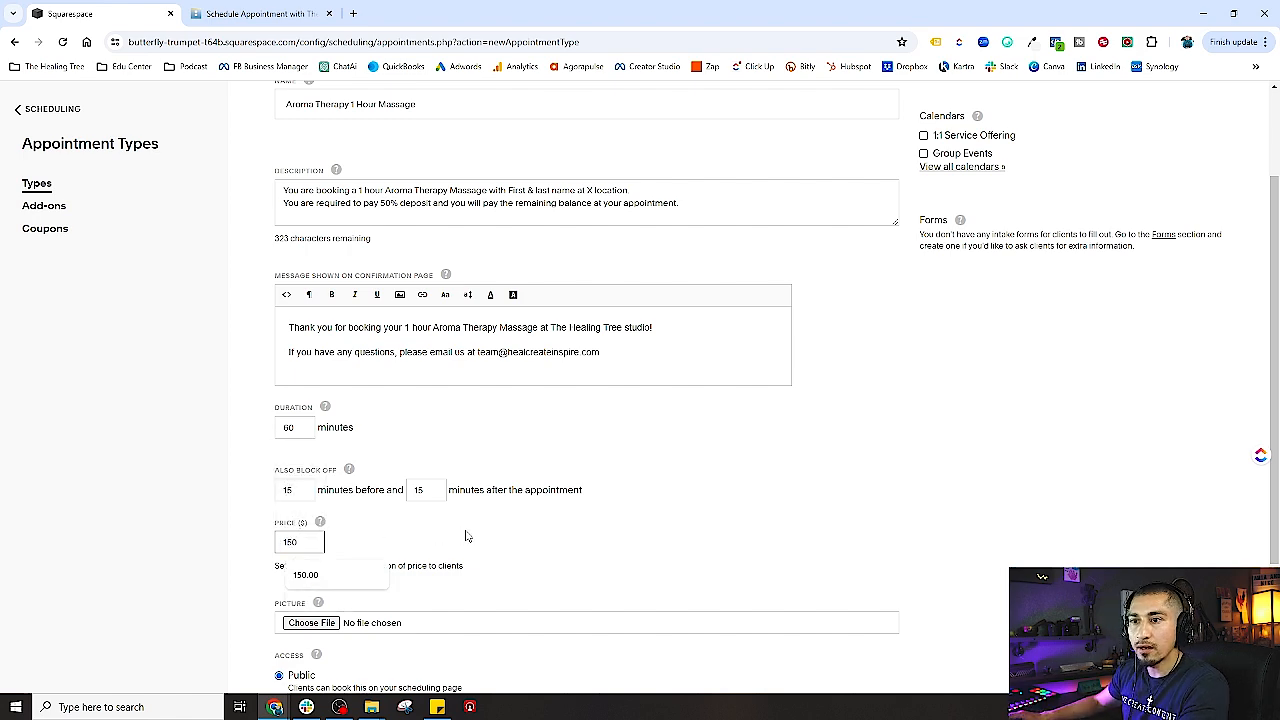
pyautogui.scroll(-2, 462, 538)
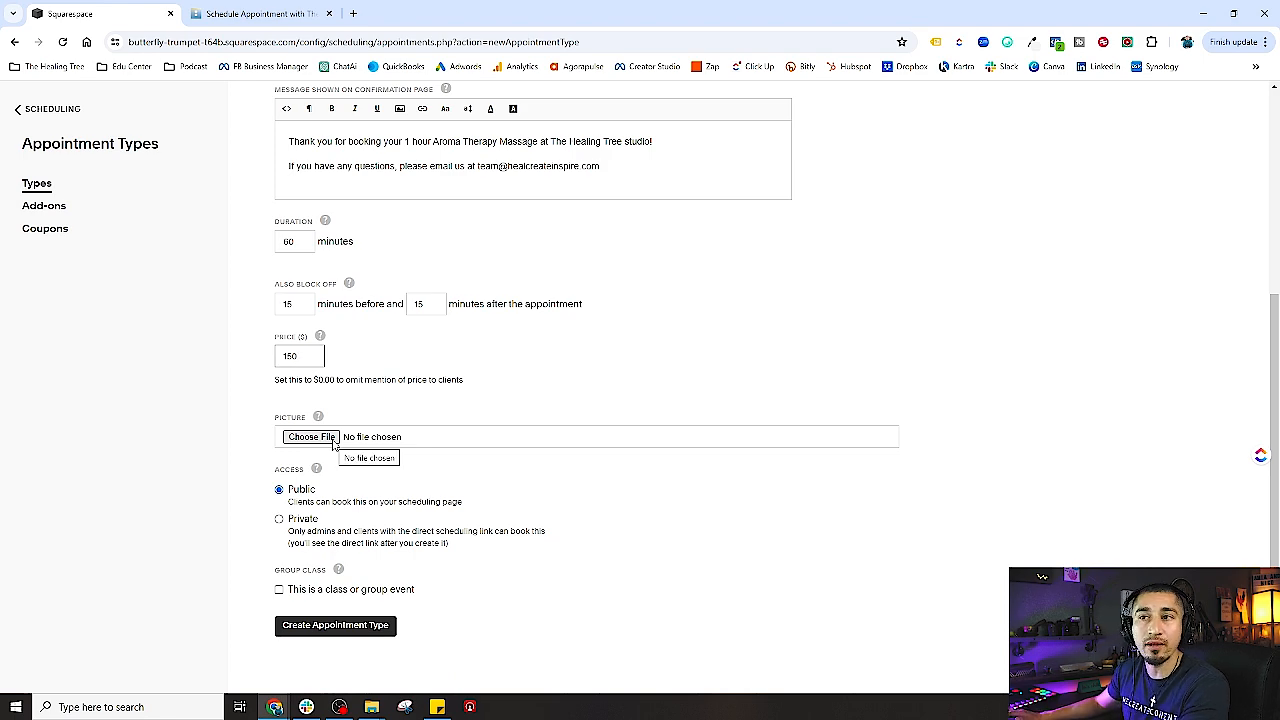
pyautogui.scroll(2, 445, 106)
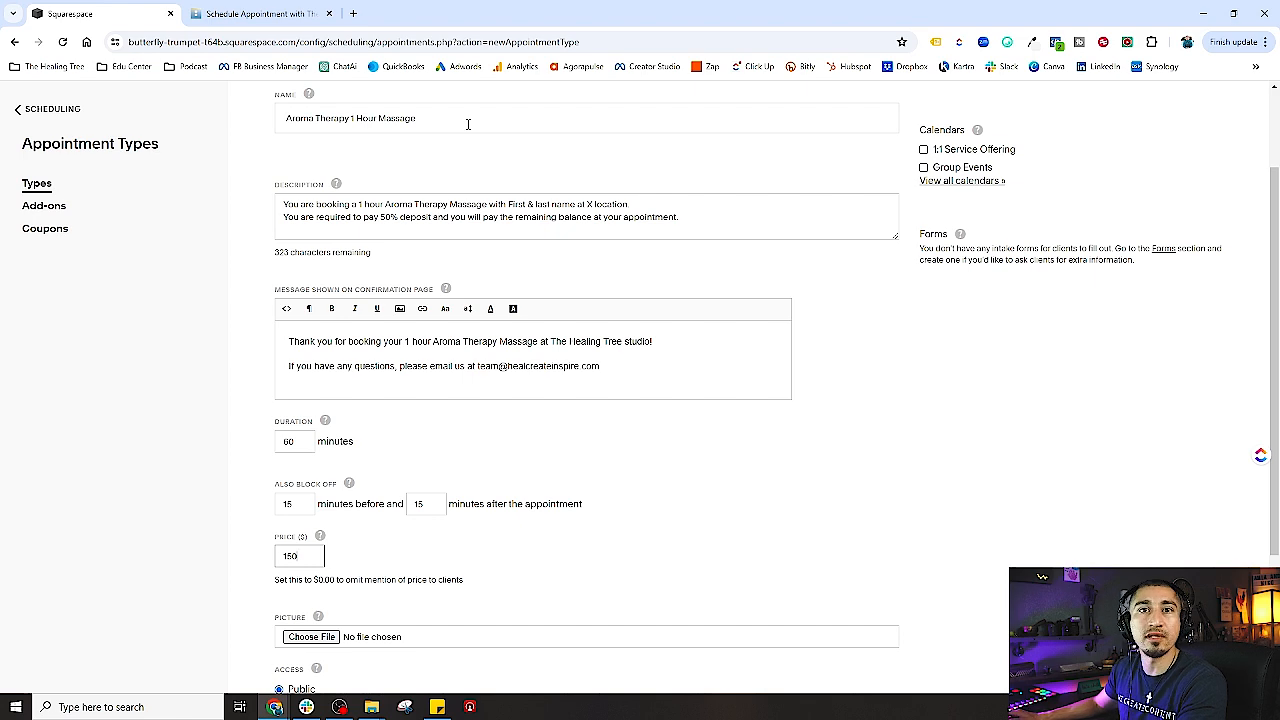
pyautogui.scroll(-2, 397, 157)
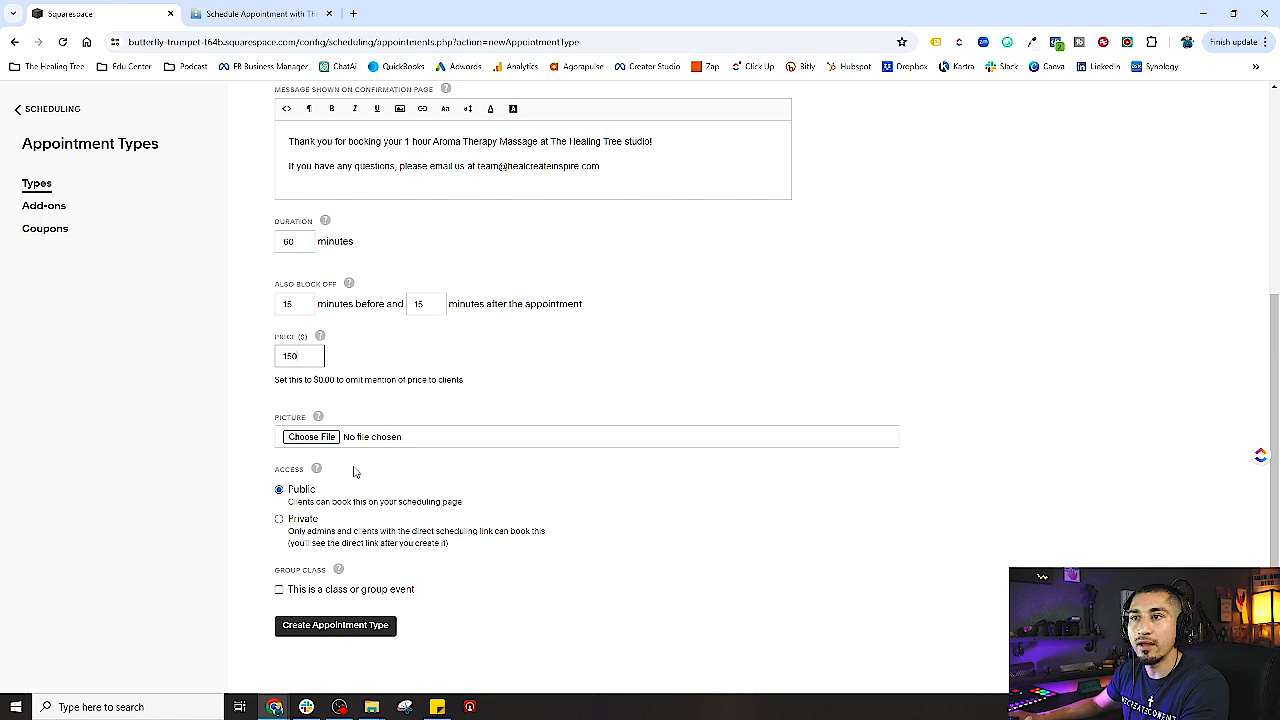
pyautogui.click(452, 390)
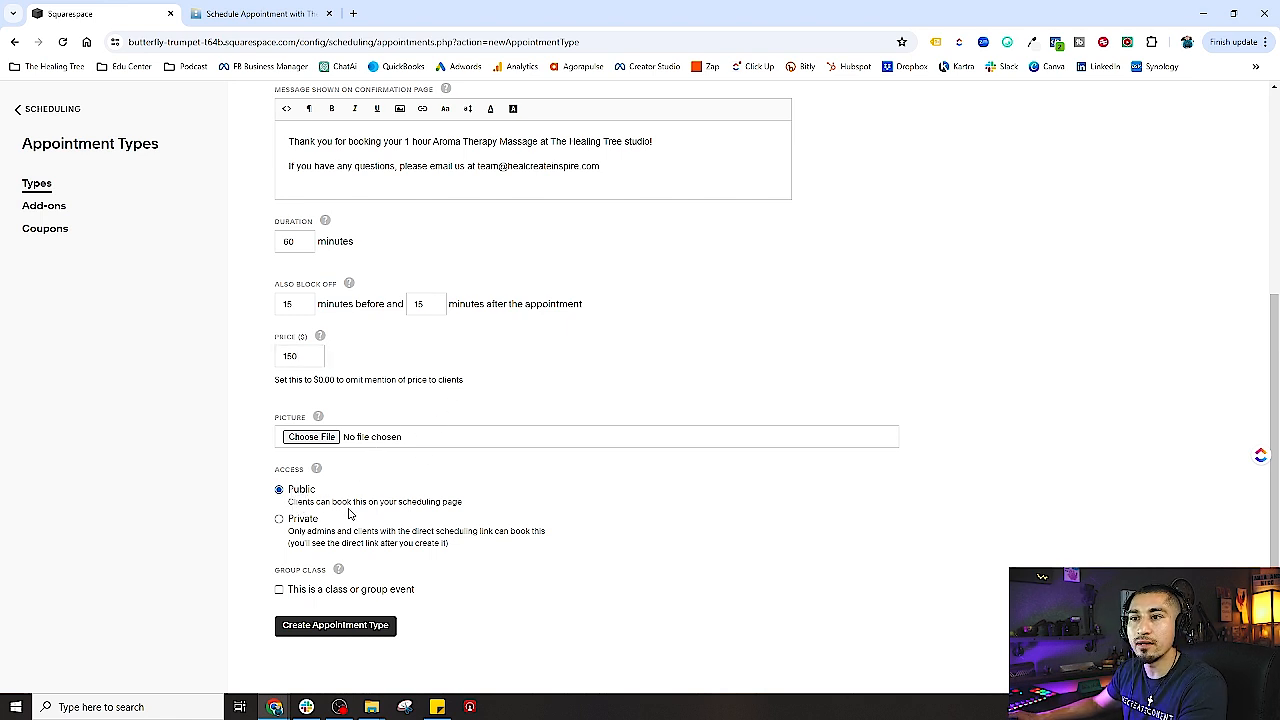
pyautogui.scroll(2, 500, 515)
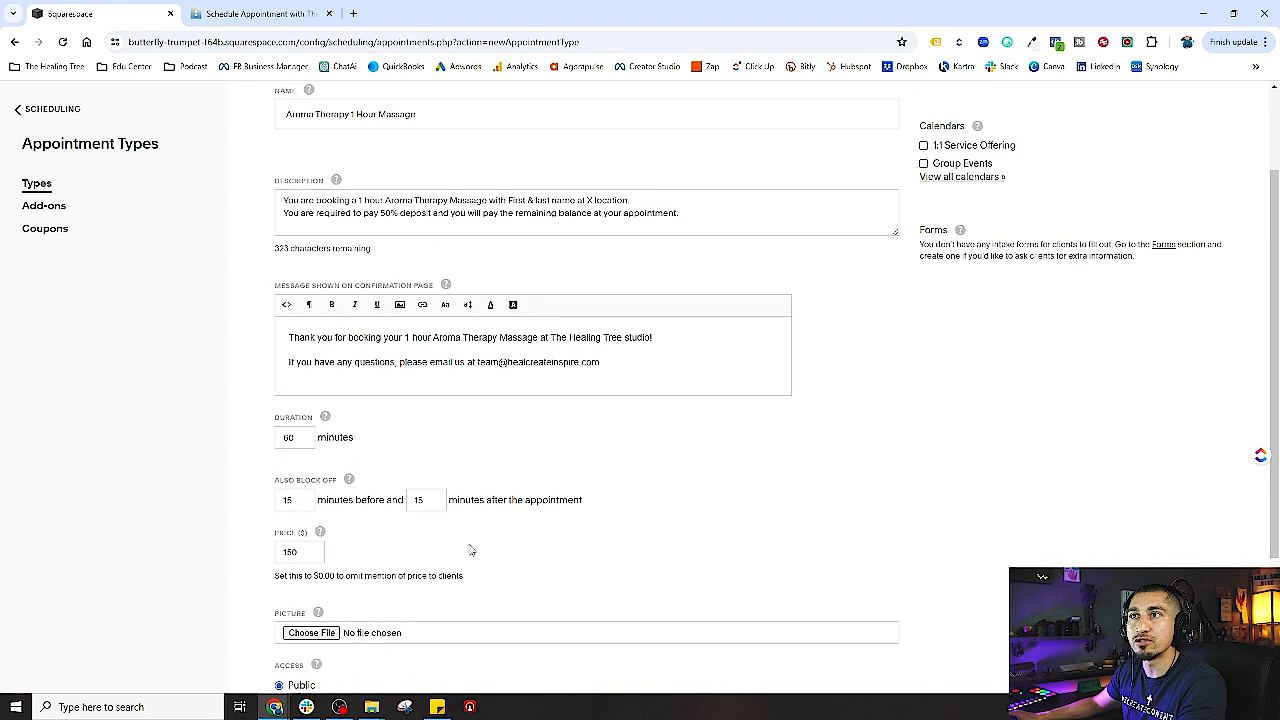
pyautogui.scroll(-2, 471, 549)
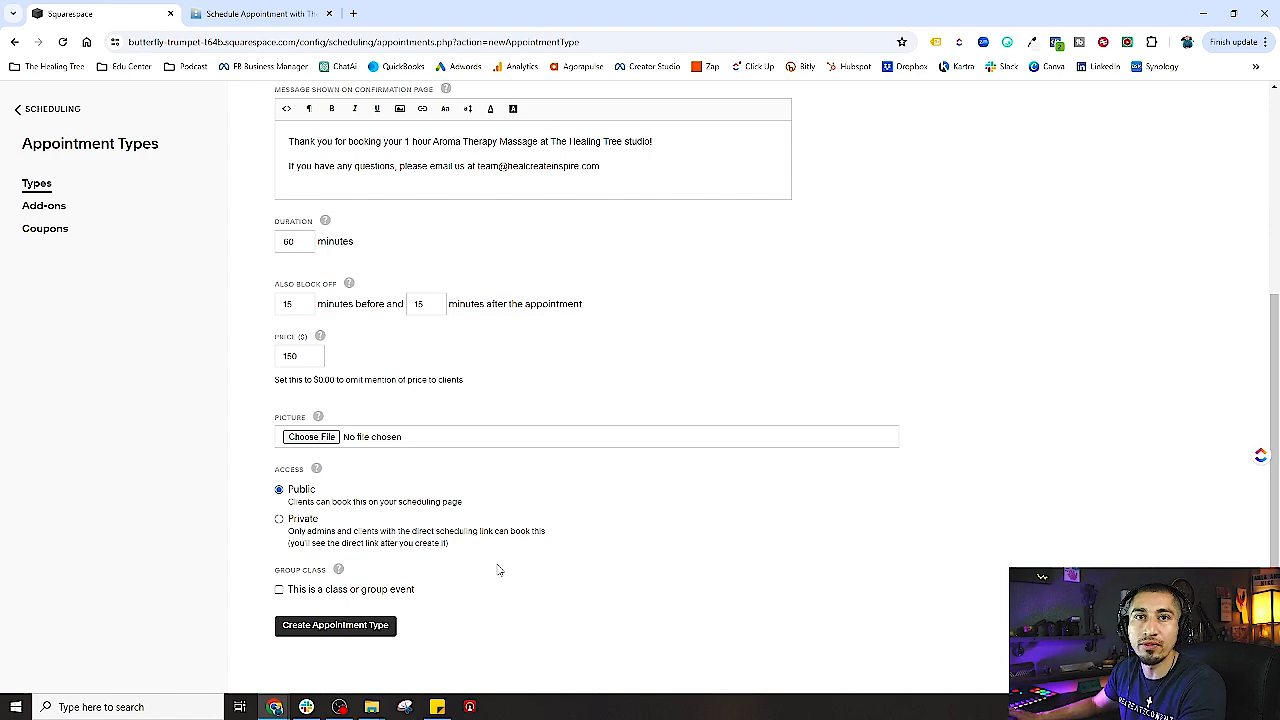
pyautogui.scroll(3, 700, 560)
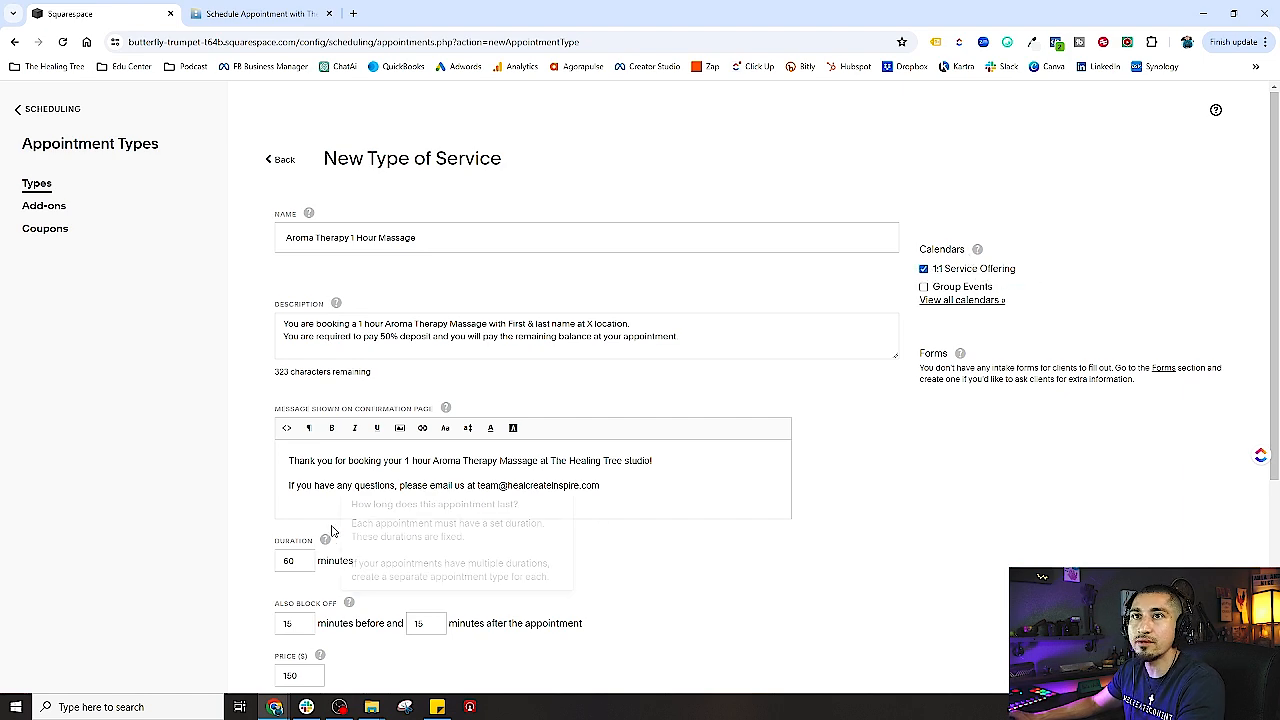
pyautogui.scroll(-3, 330, 530)
# - Create the Aroma Therapy appointment type, then delete the 'test' appointment type
pyautogui.click(358, 627)
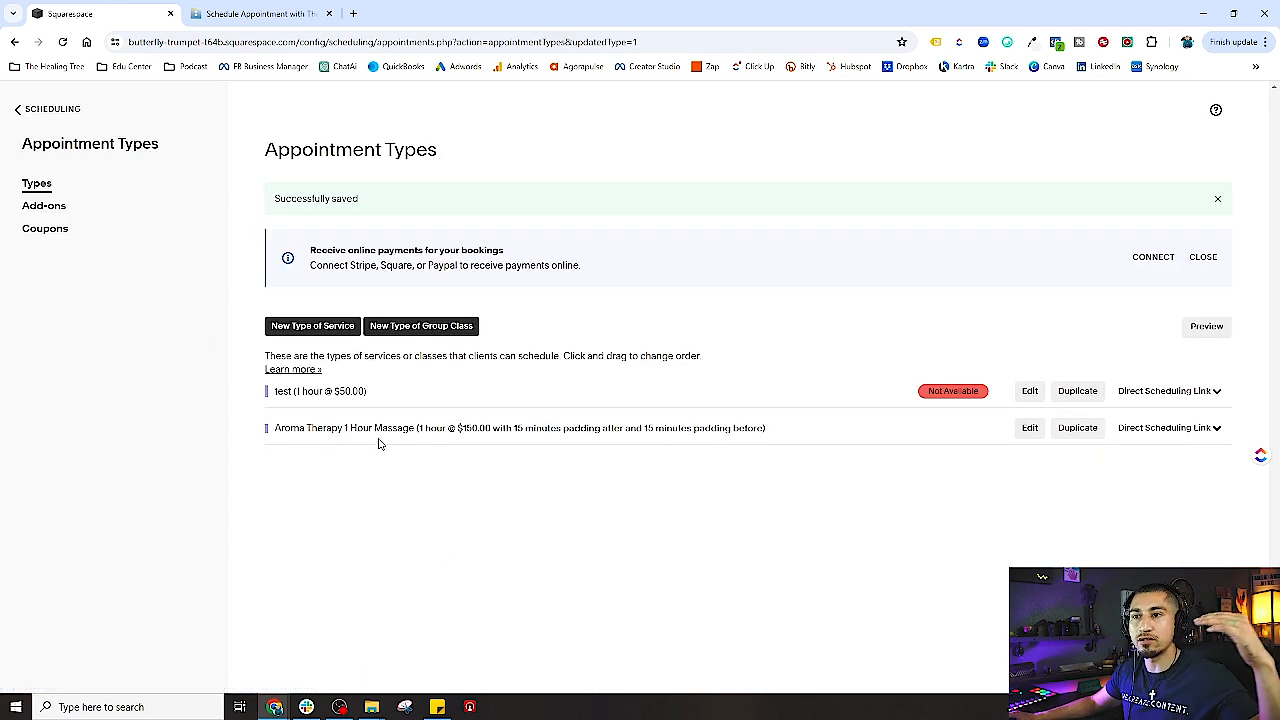
pyautogui.click(1029, 391)
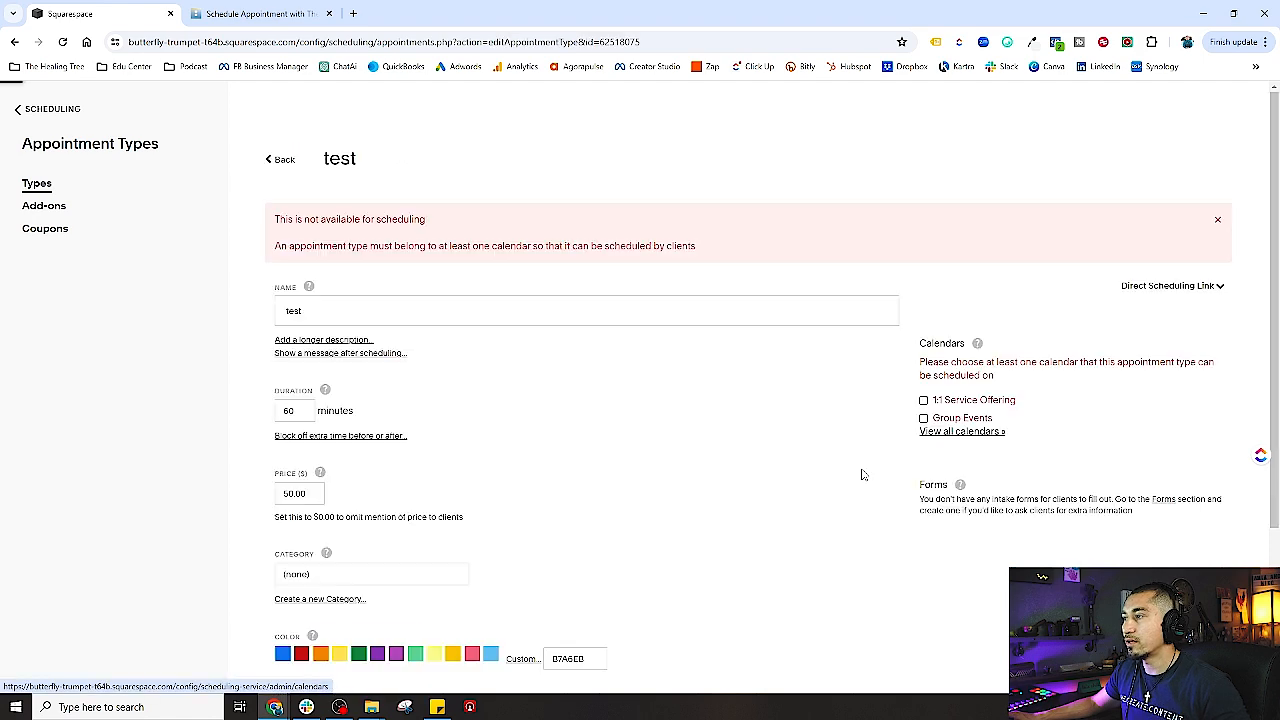
pyautogui.scroll(-3, 700, 497)
pyautogui.click(488, 622)
pyautogui.click(405, 579)
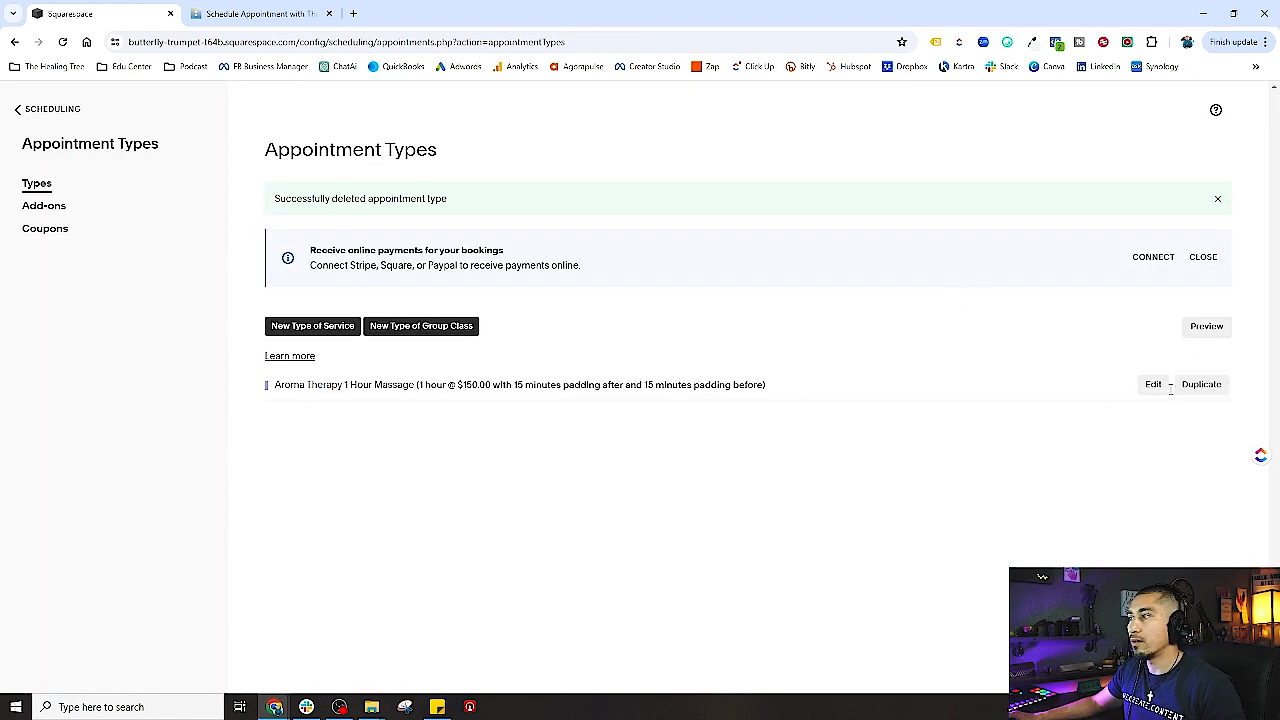
# - Review the Aroma Therapy 1 Hour Massage settings and return to the appointment types list
pyautogui.click(1153, 384)
pyautogui.scroll(-3, 507, 551)
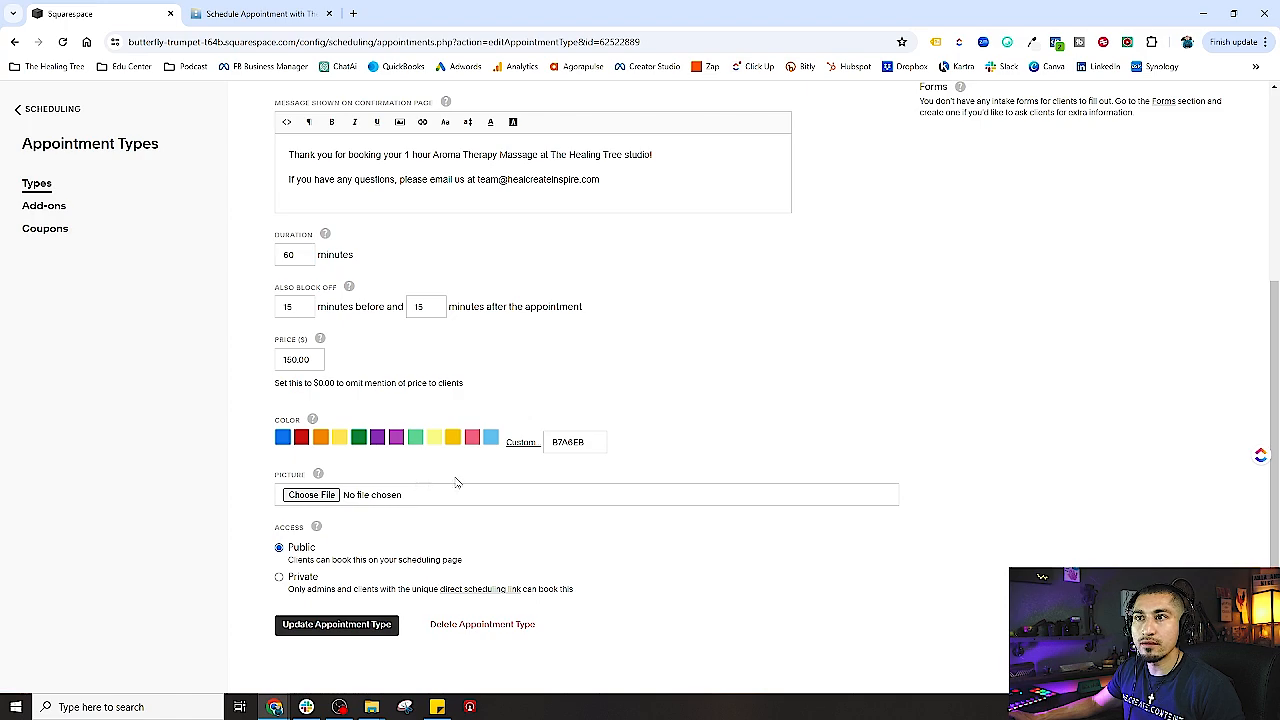
pyautogui.scroll(3, 536, 594)
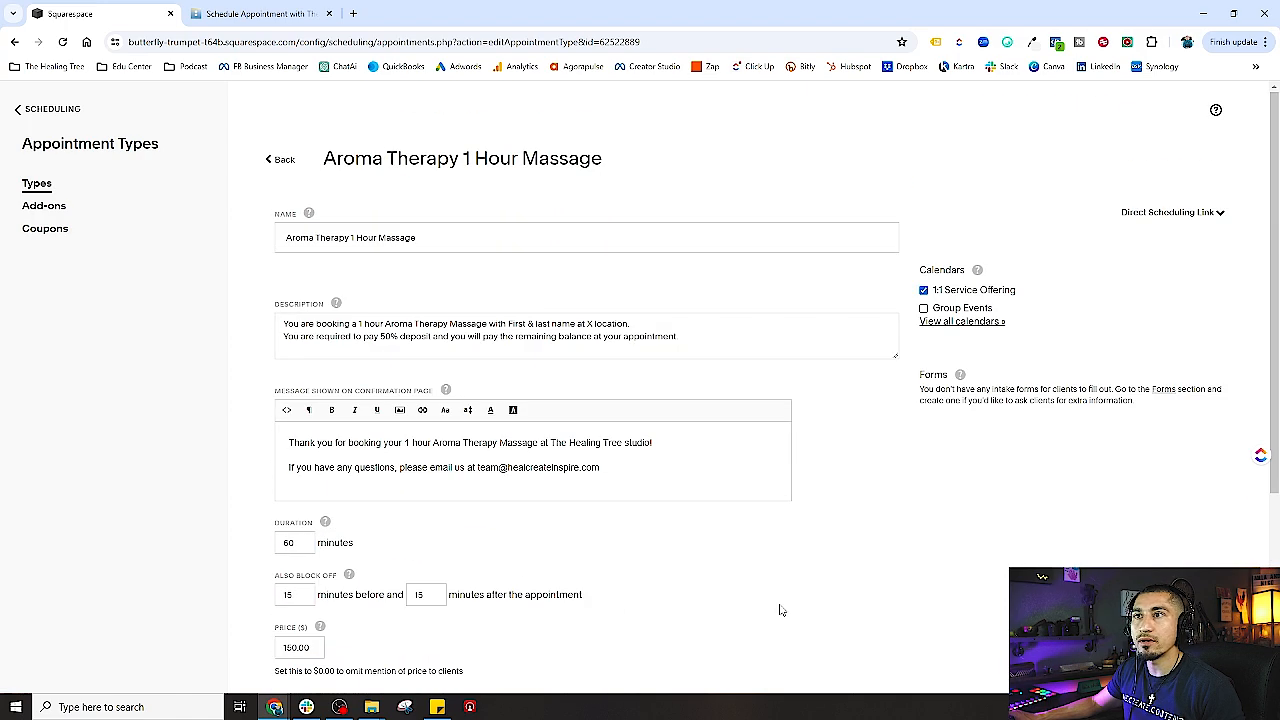
pyautogui.scroll(-3, 871, 586)
pyautogui.scroll(3, 648, 507)
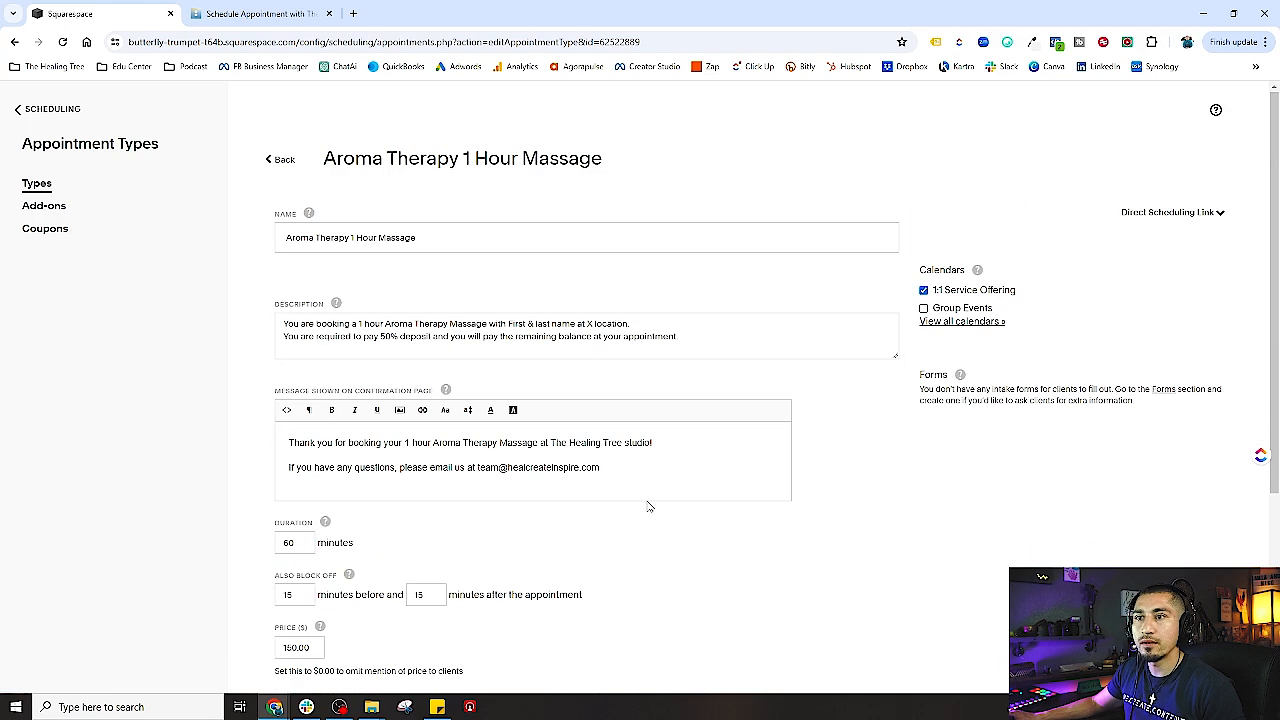
pyautogui.click(280, 160)
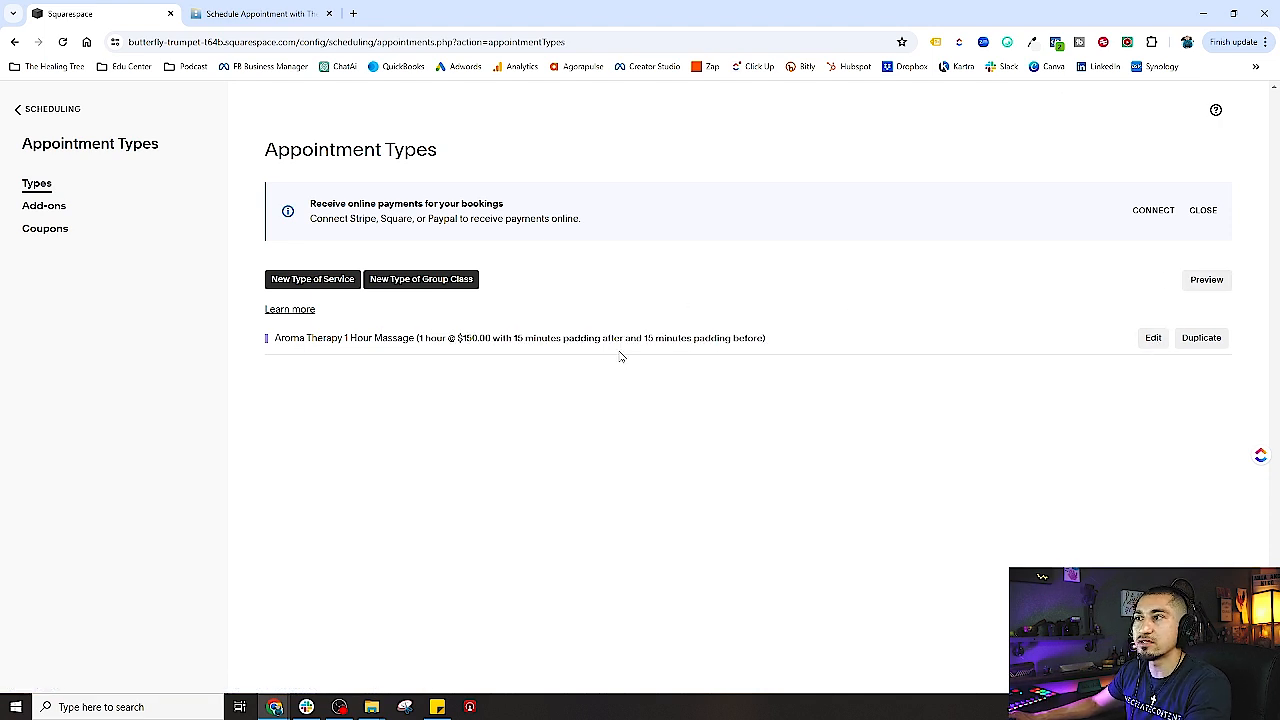
# - Duplicate the massage and change 1 hour to 2 hour in name, description and message, dropping '(Copy)'
pyautogui.click(1205, 340)
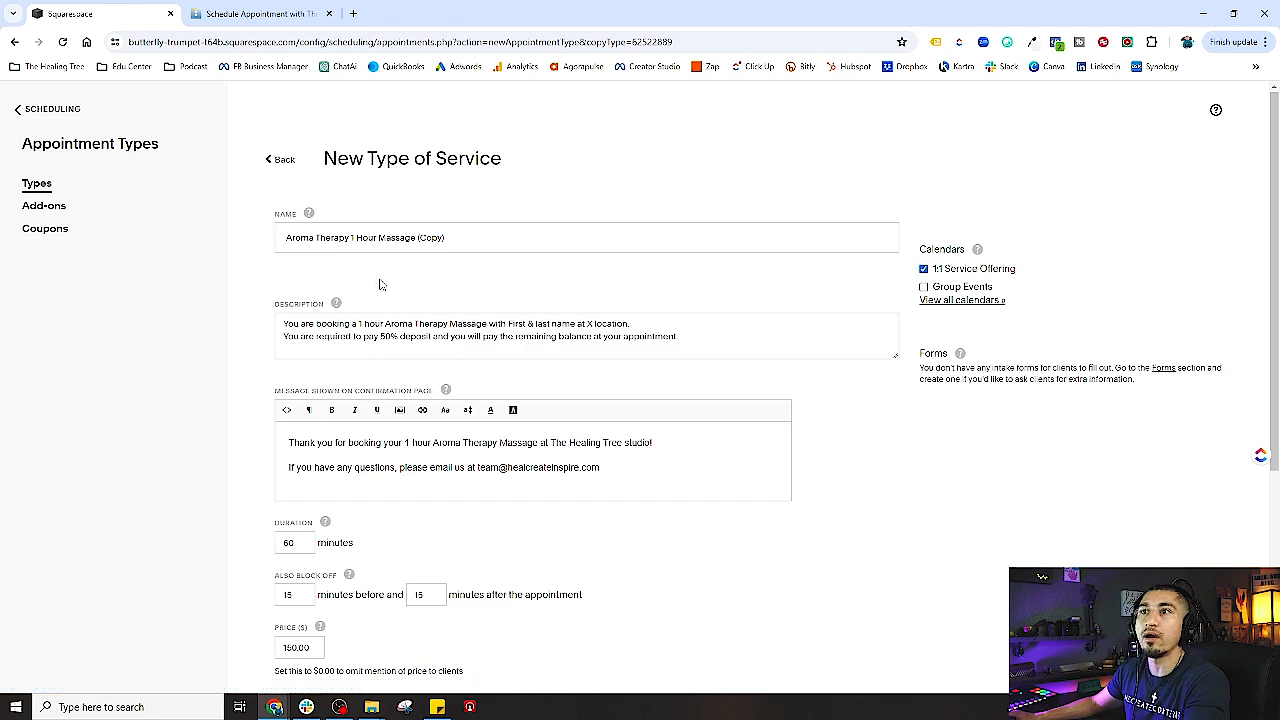
pyautogui.click(353, 238)
pyautogui.press('BackSpace')
pyautogui.write('2')
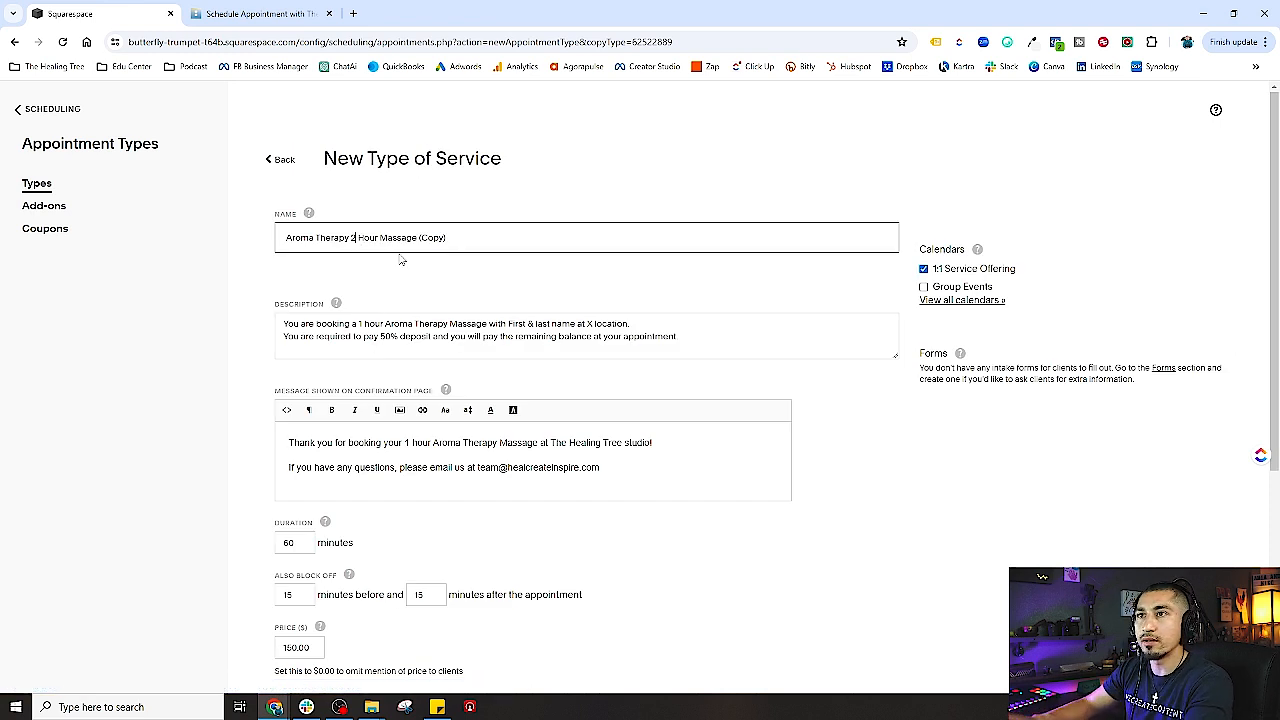
pyautogui.moveTo(420, 238); pyautogui.dragTo(553, 232)
pyautogui.press('BackSpace')
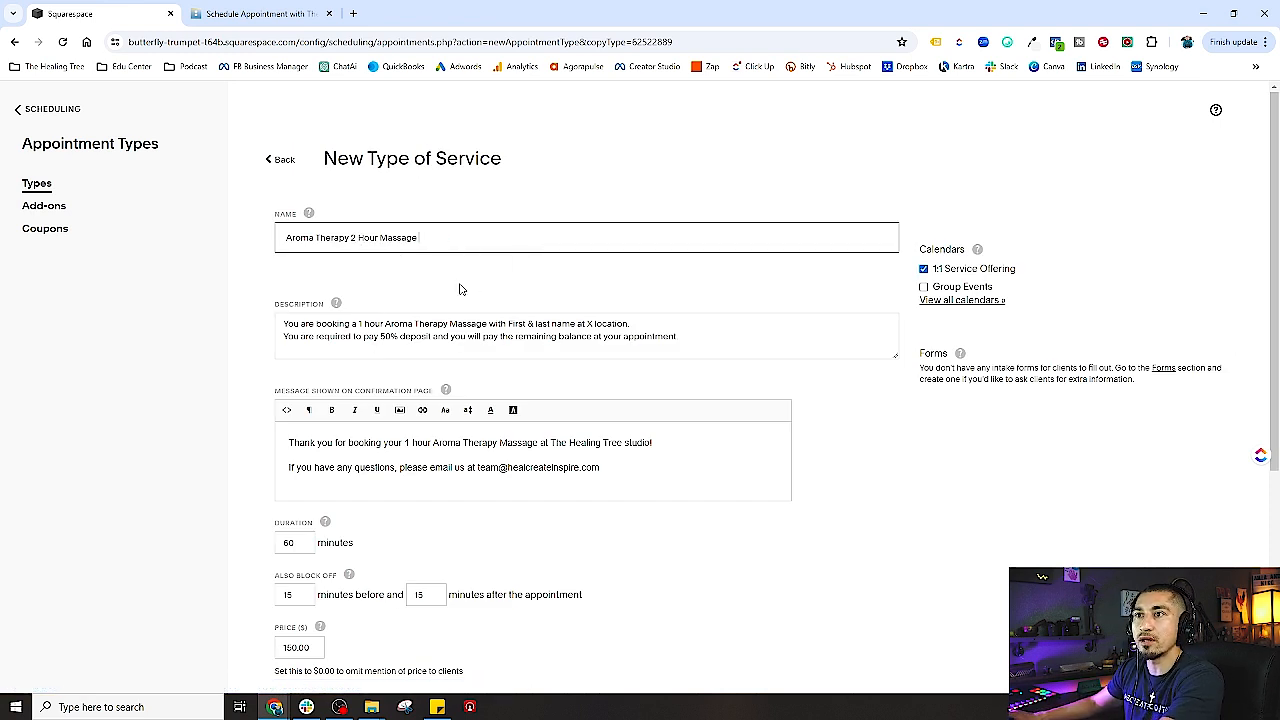
pyautogui.click(362, 323)
pyautogui.press('BackSpace')
pyautogui.write('2')
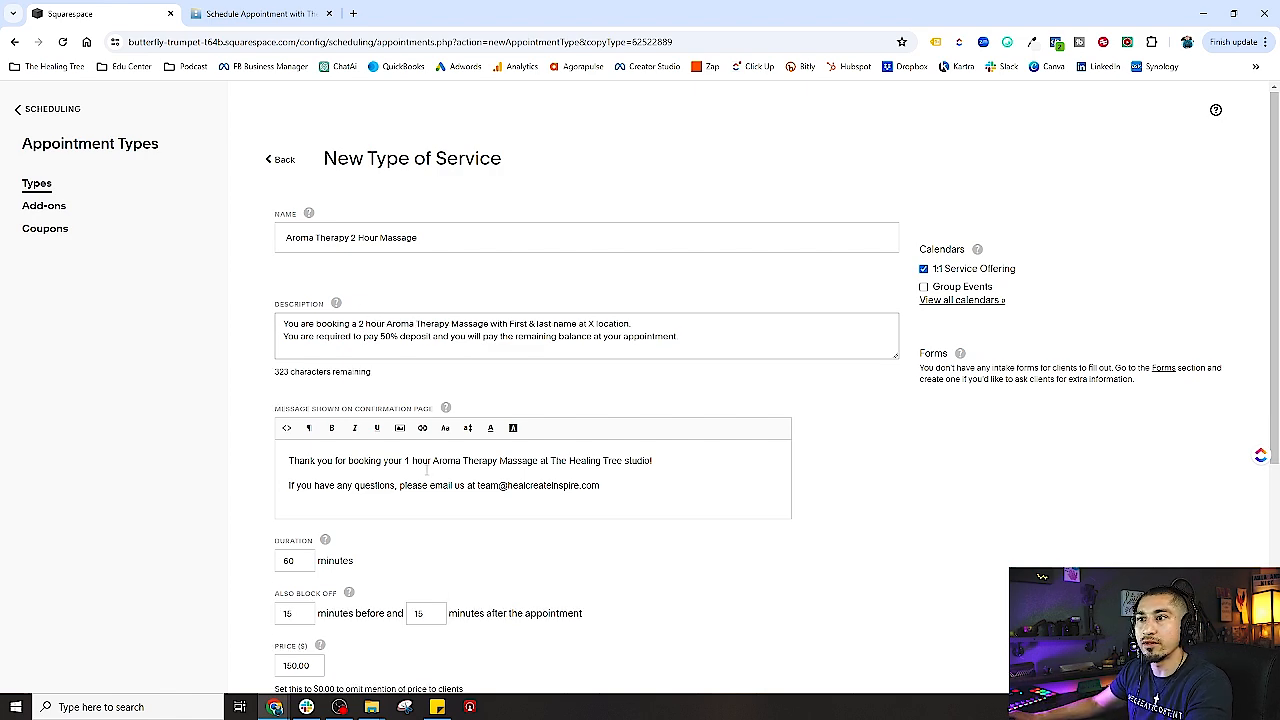
pyautogui.click(406, 462)
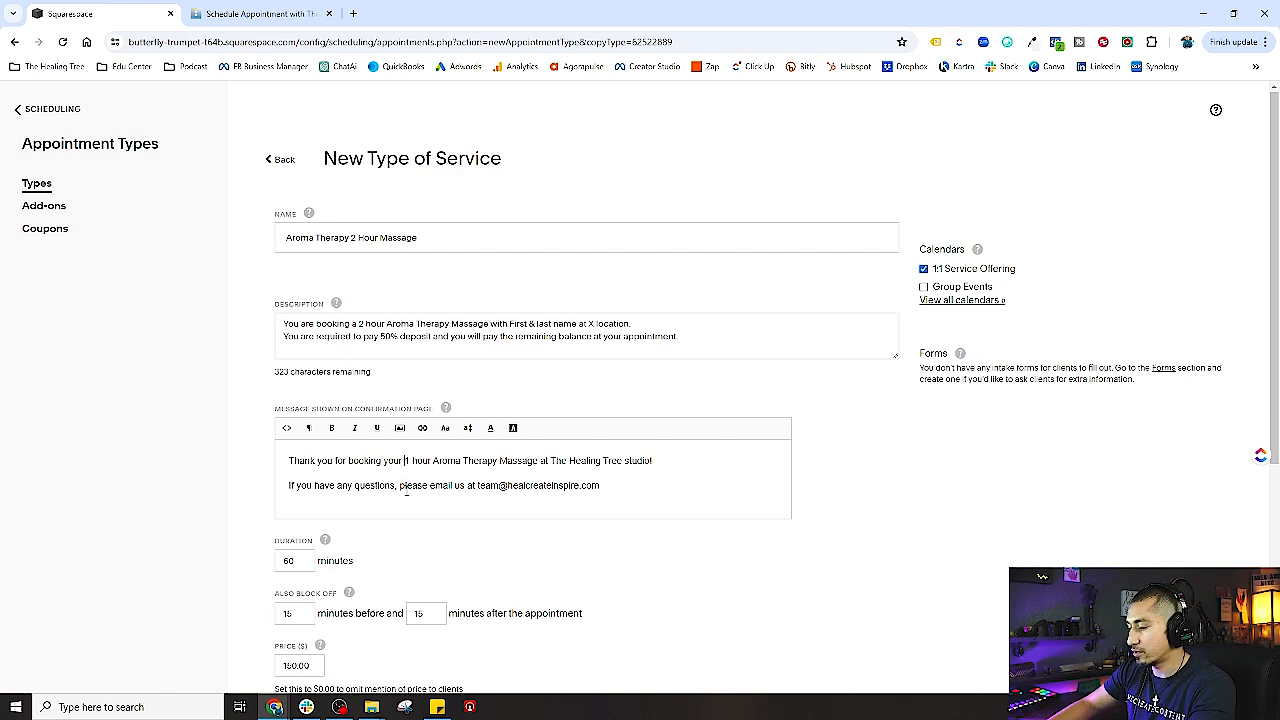
pyautogui.press('Delete')
pyautogui.write('2')
# - Set the duration to 120 minutes and the price to 200.00
pyautogui.scroll(-2, 406, 492)
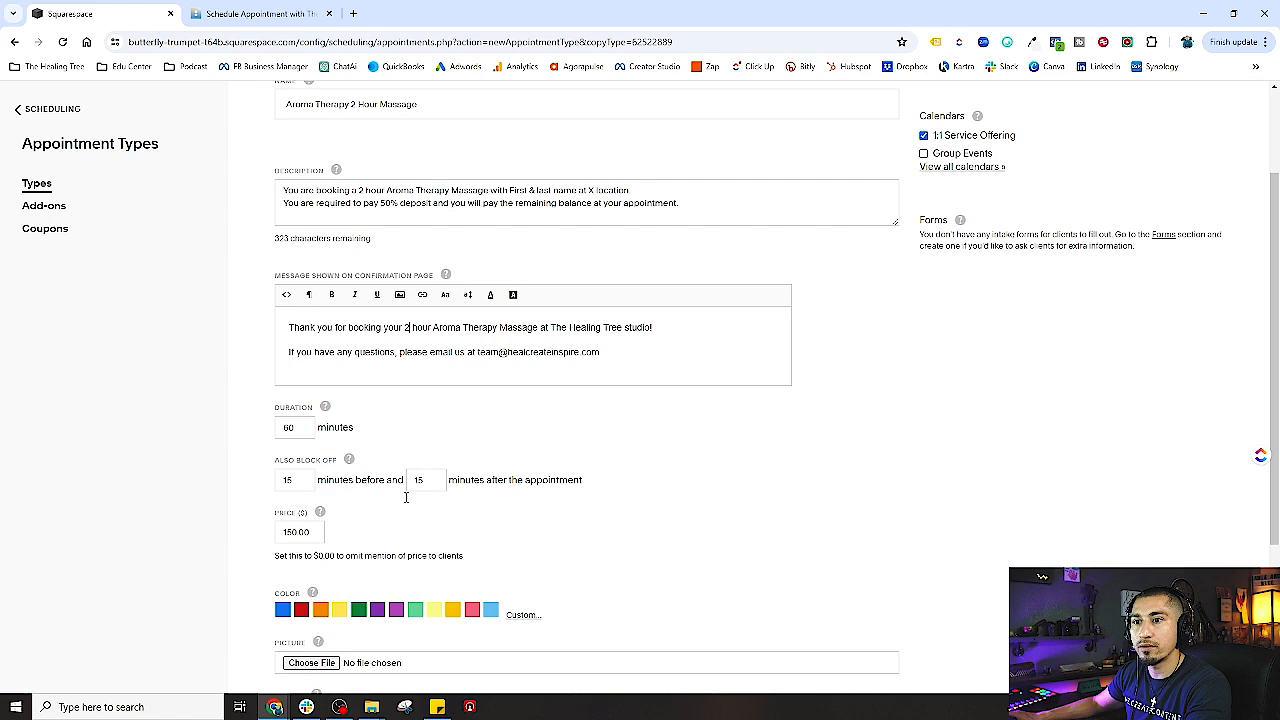
pyautogui.click(288, 428)
pyautogui.press('BackSpace')
pyautogui.press('BackSpace')
pyautogui.write('120')
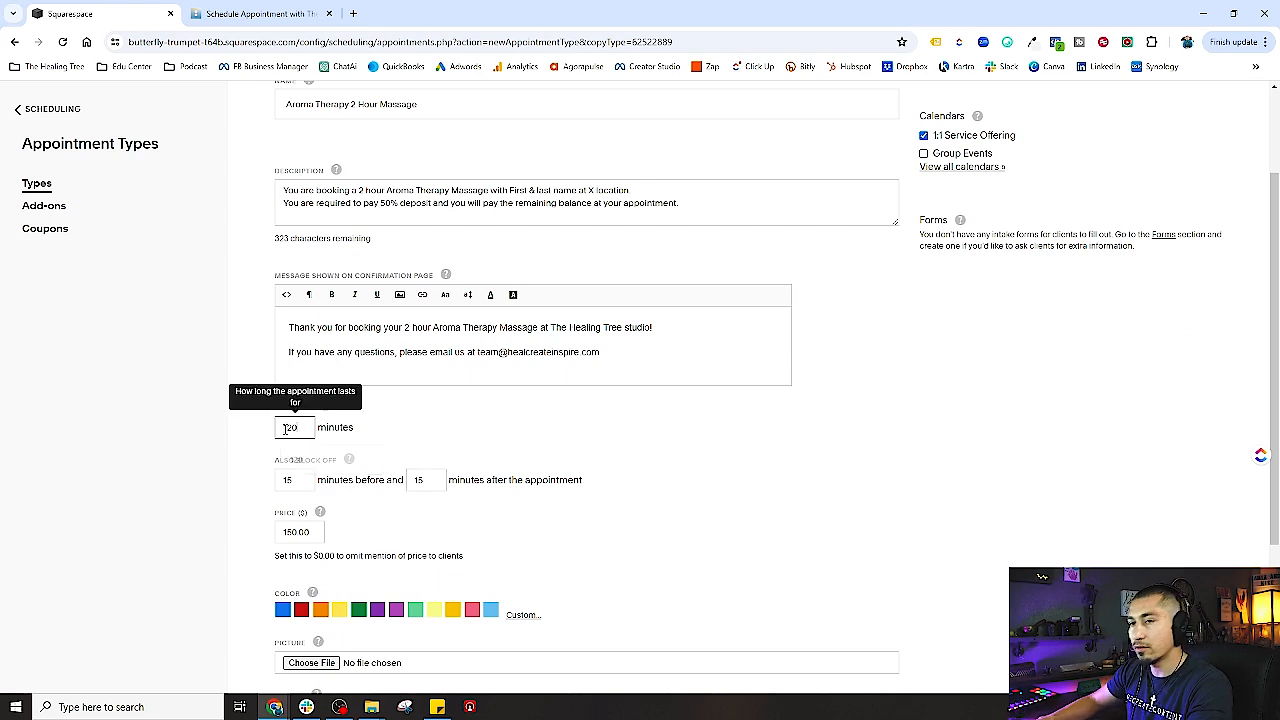
pyautogui.scroll(-2, 300, 440)
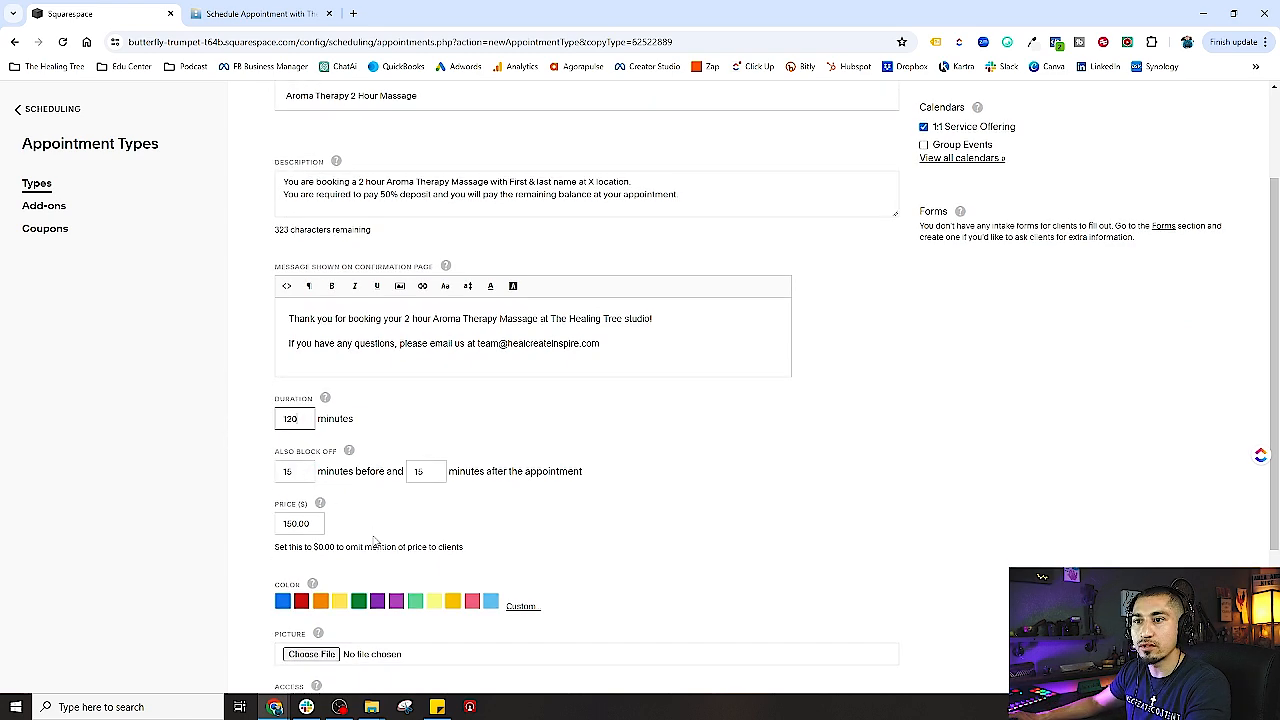
pyautogui.moveTo(298, 400); pyautogui.dragTo(267, 405)
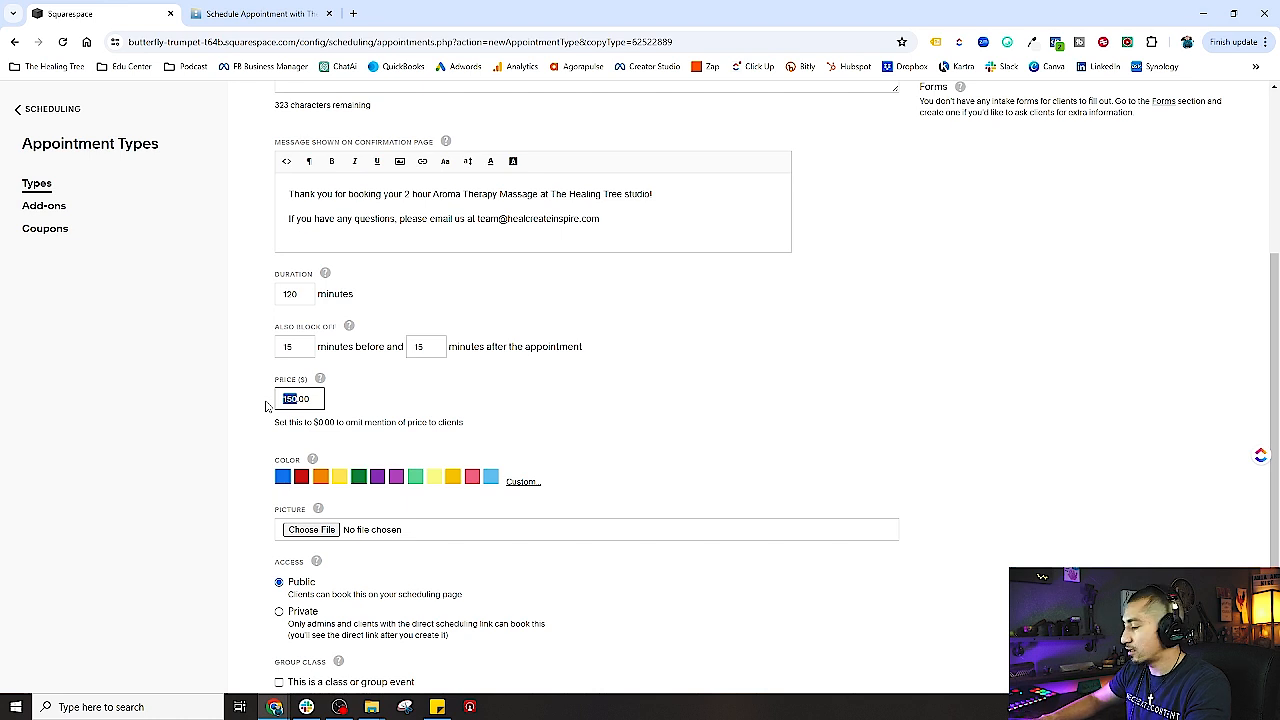
pyautogui.write('20')
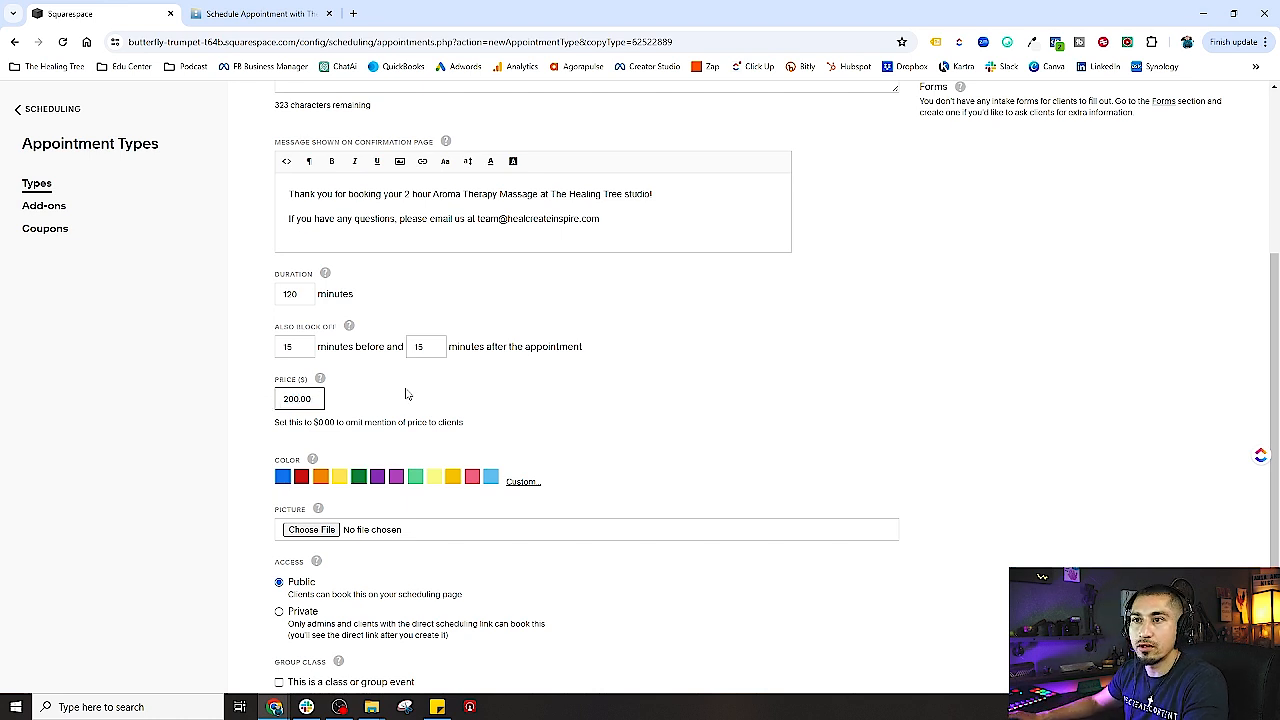
pyautogui.click(405, 394)
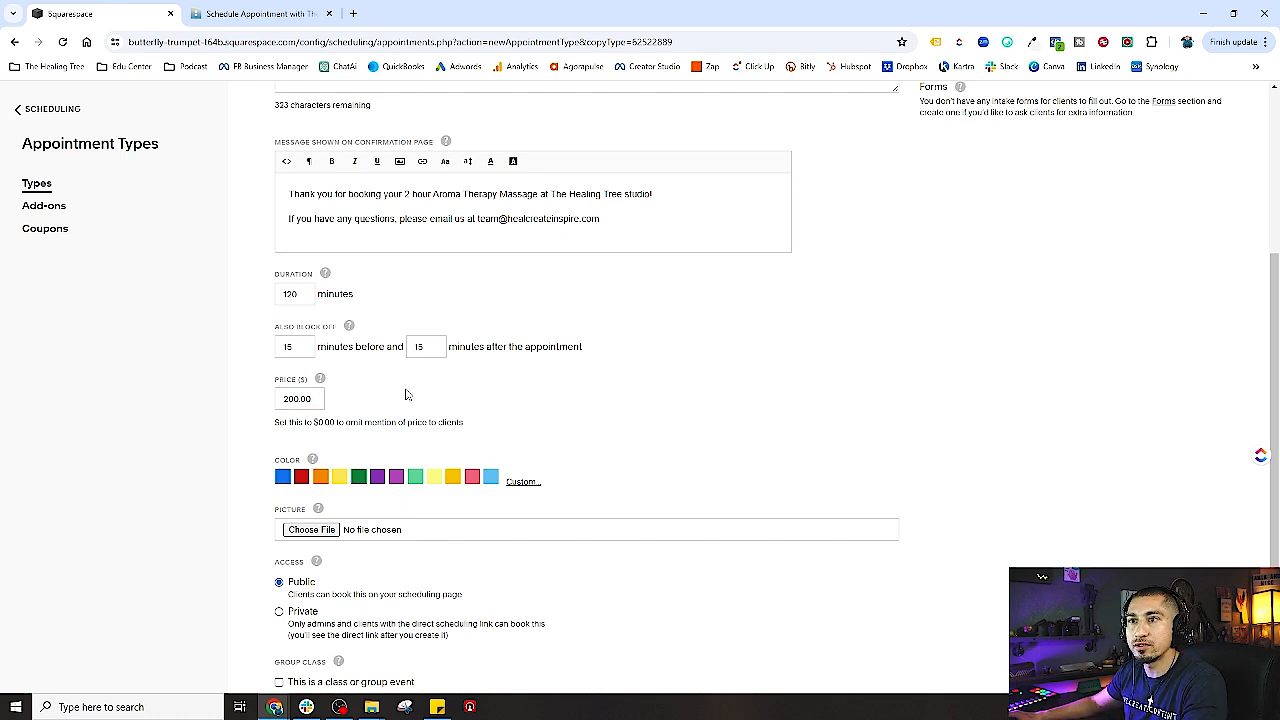
# - Choose the orange colour and save the Aroma Therapy 2 Hour Massage type
pyautogui.click(321, 478)
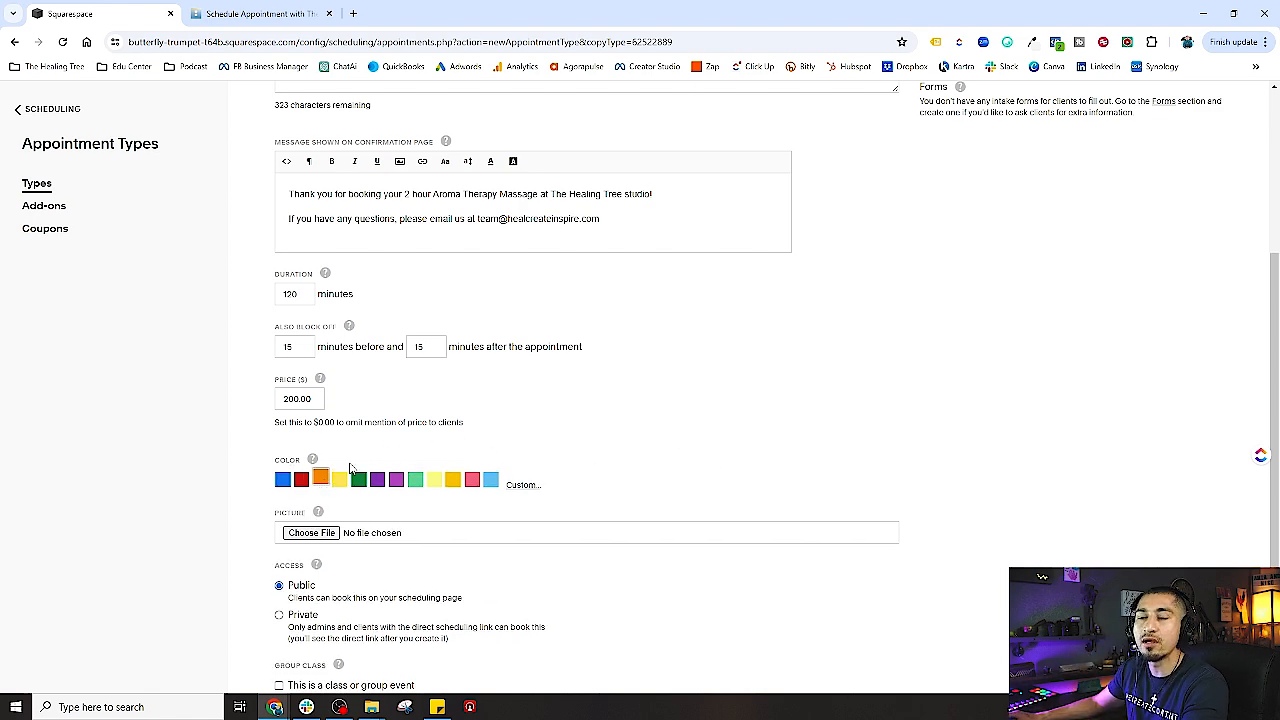
pyautogui.scroll(4, 351, 236)
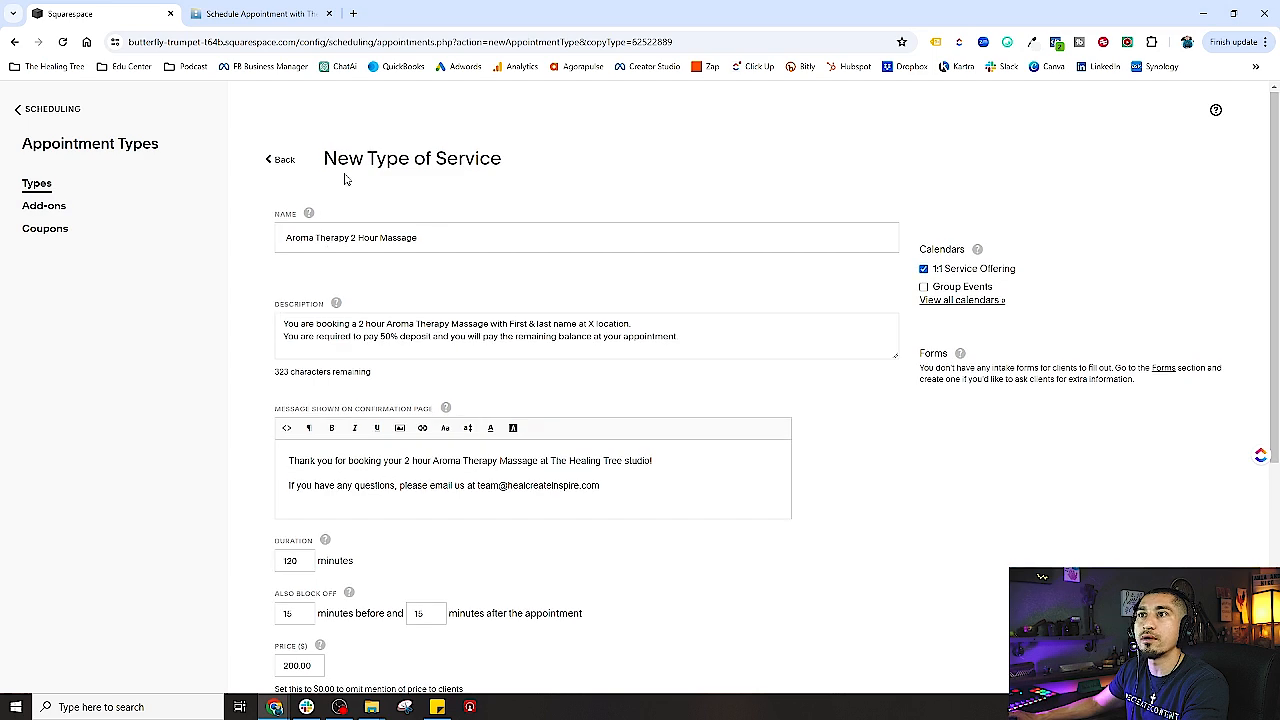
pyautogui.scroll(-4, 320, 406)
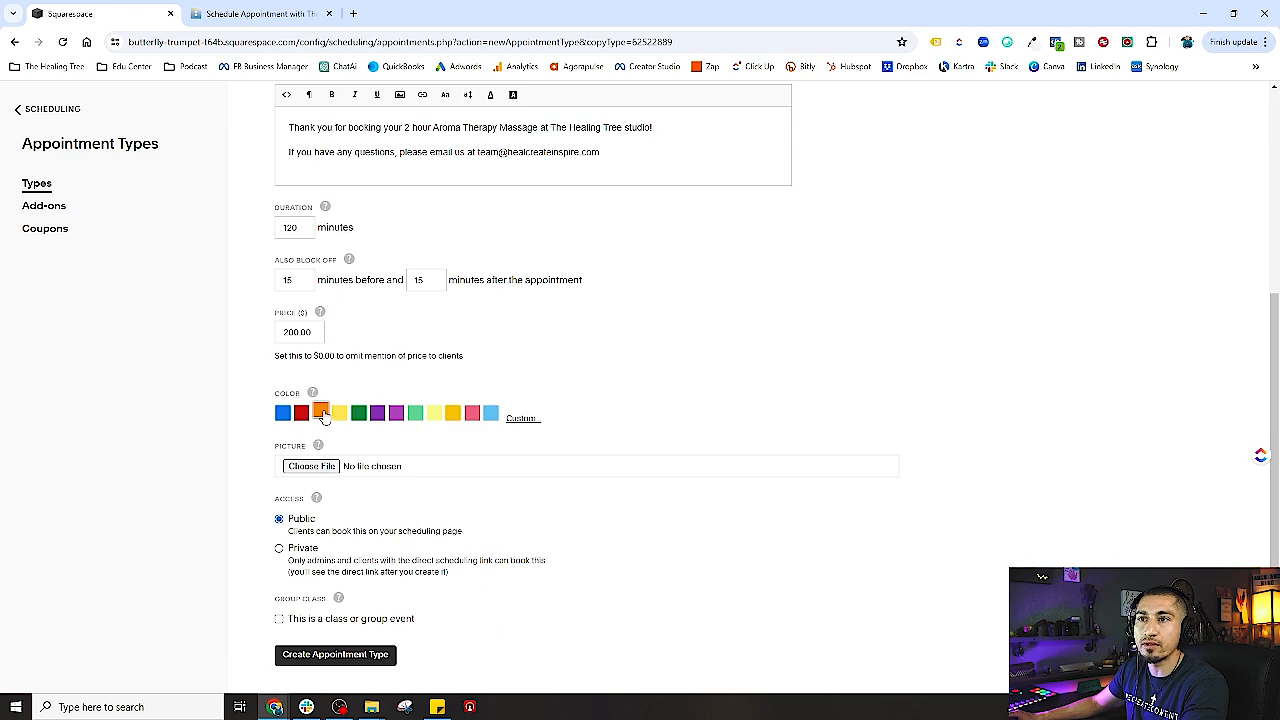
pyautogui.scroll(3, 806, 403)
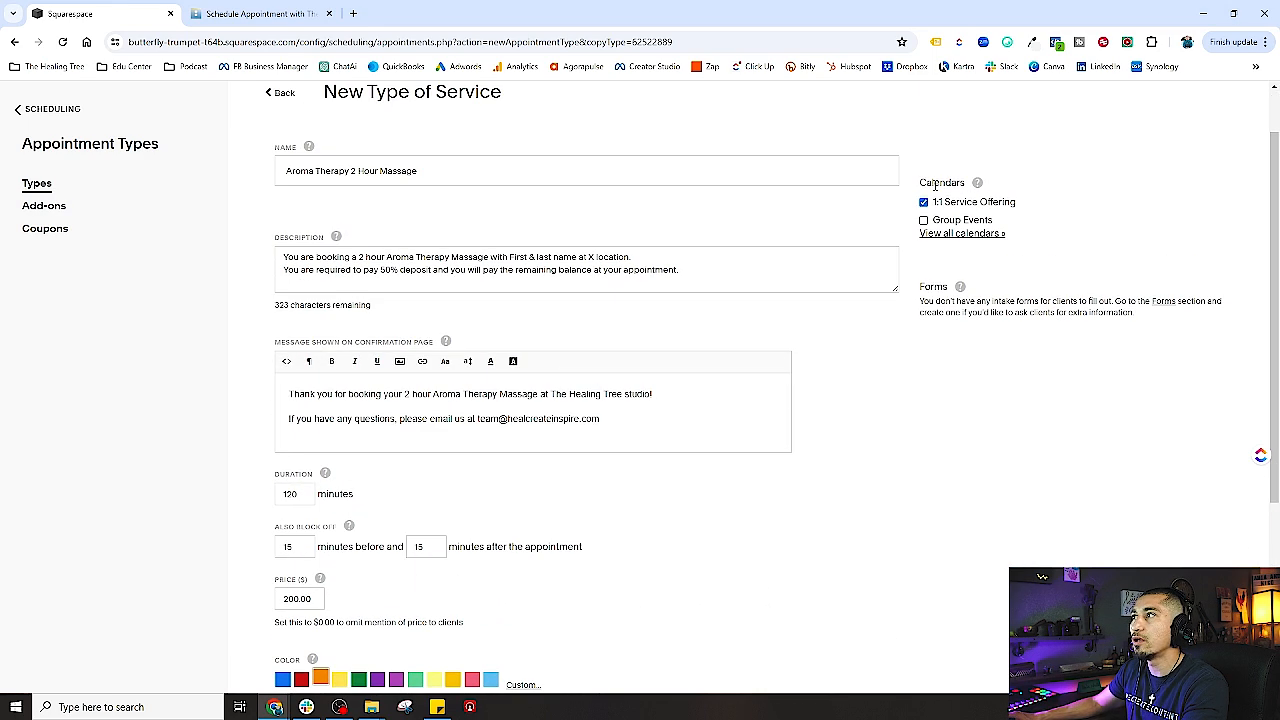
pyautogui.scroll(-3, 270, 510)
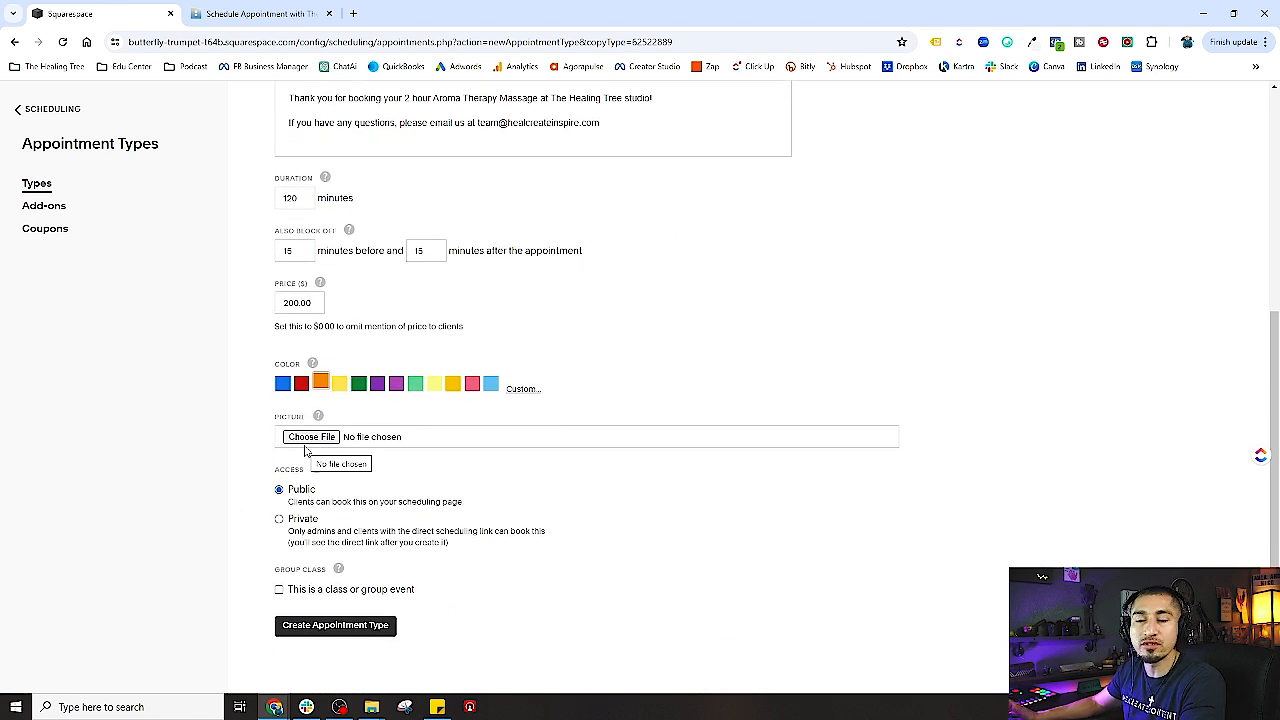
pyautogui.click(336, 636)
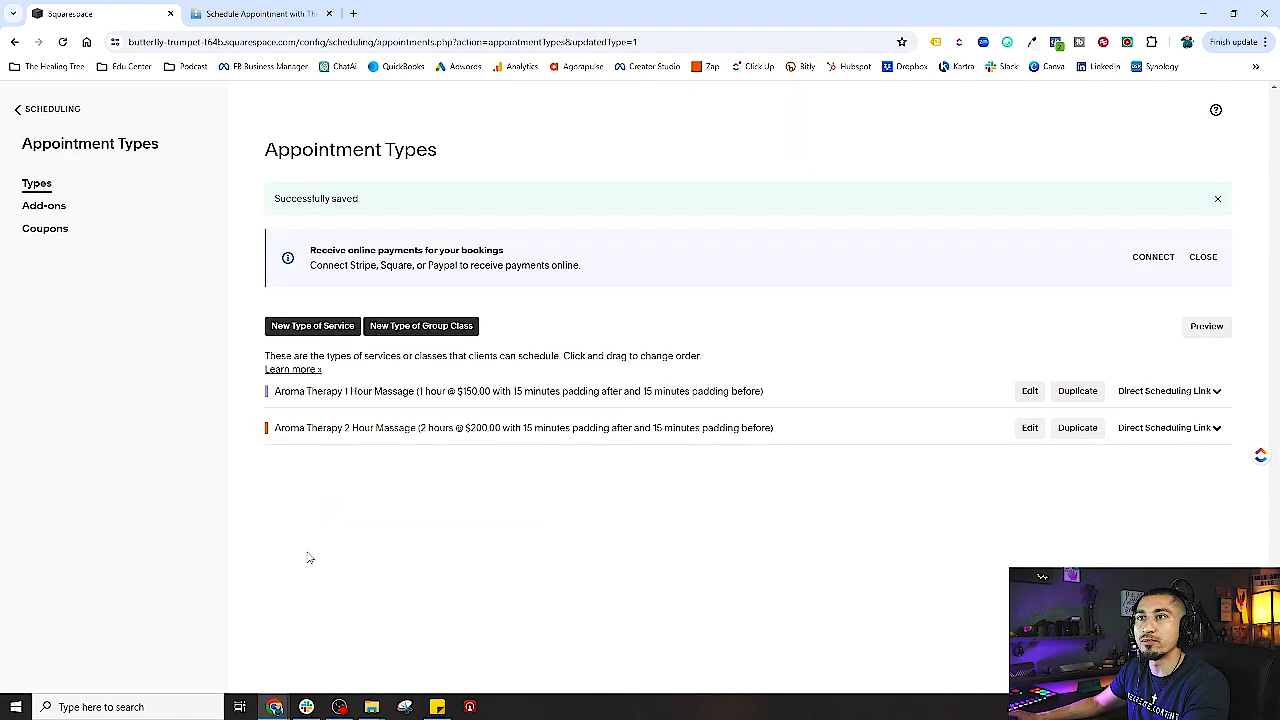
# - Review the 1 Hour and 2 Hour Massage settings, returning to the list each time
pyautogui.click(1030, 393)
pyautogui.scroll(-4, 400, 563)
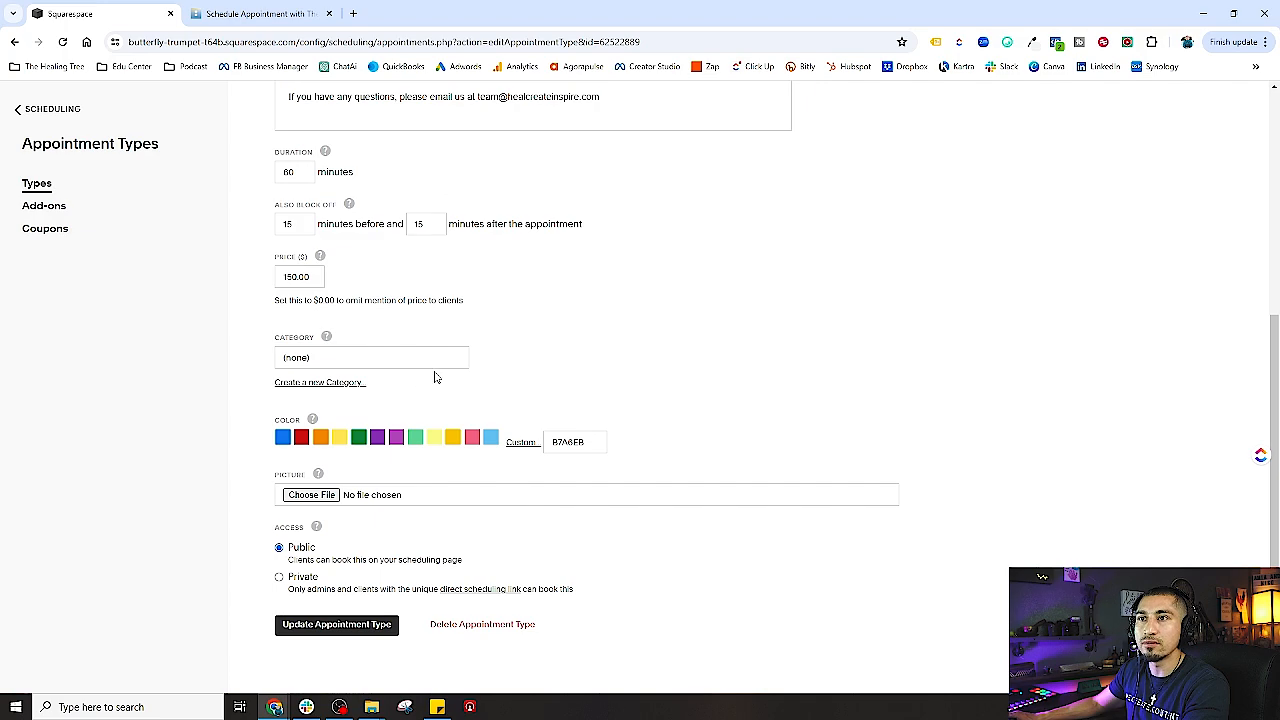
pyautogui.scroll(5, 435, 377)
pyautogui.click(275, 160)
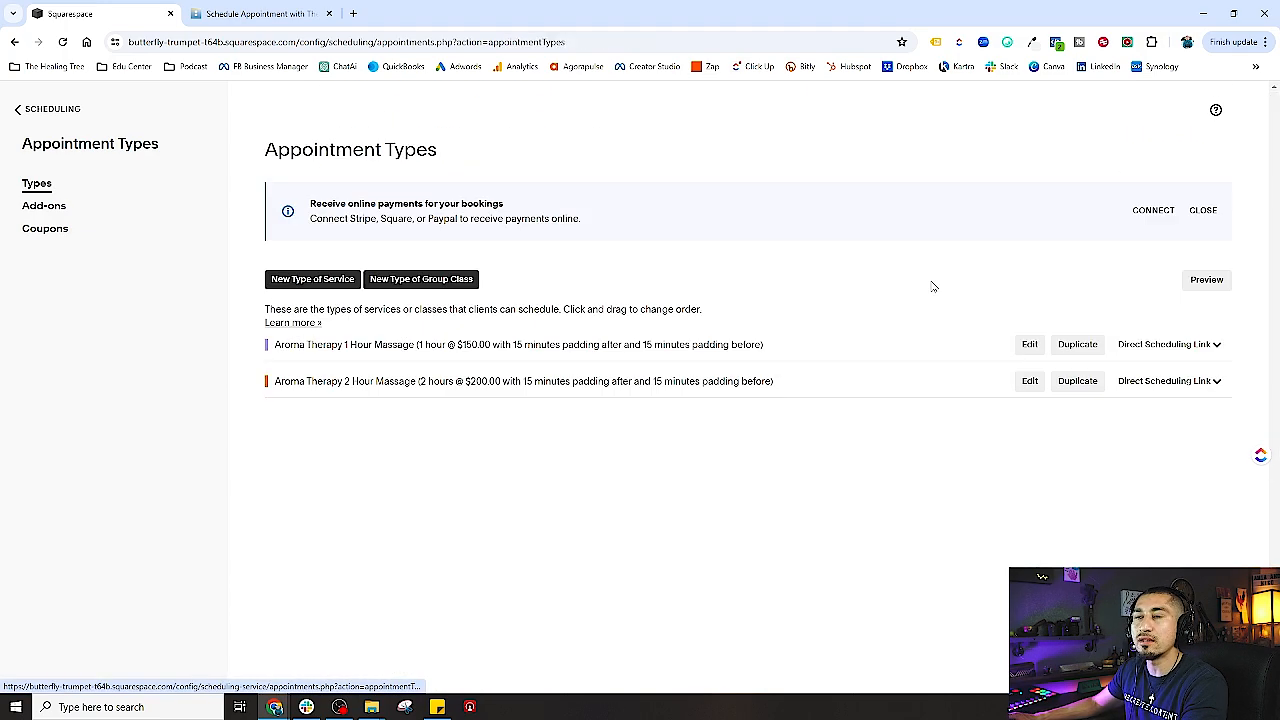
pyautogui.click(1022, 381)
pyautogui.scroll(-4, 500, 549)
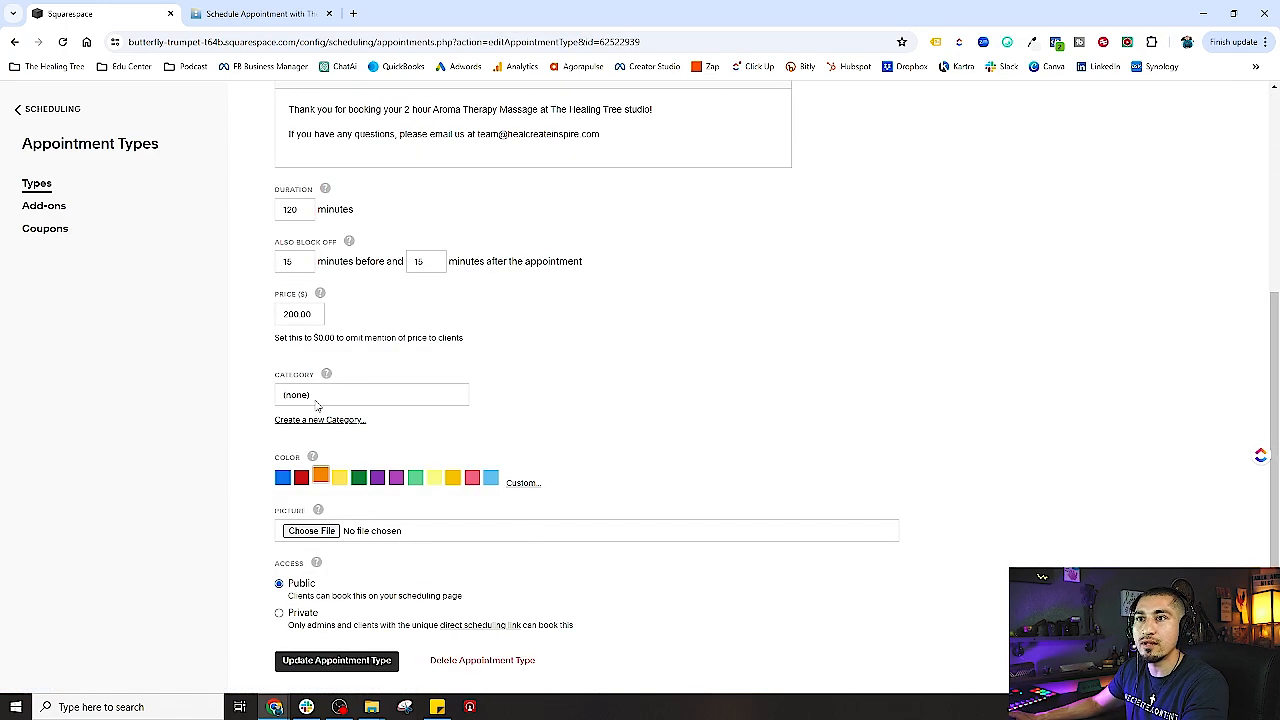
pyautogui.scroll(5, 316, 403)
pyautogui.click(280, 165)
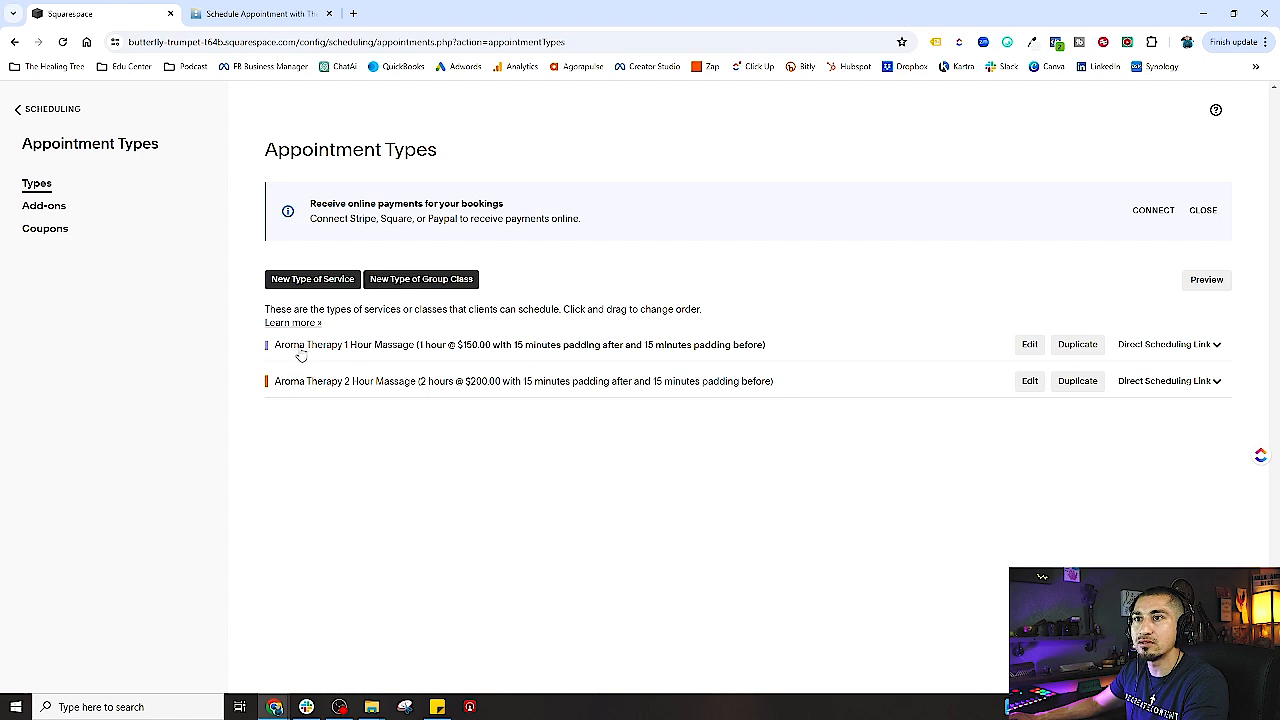
# - Set the 1 Hour Massage colour to orange, update it, and reopen its settings
pyautogui.click(1029, 344)
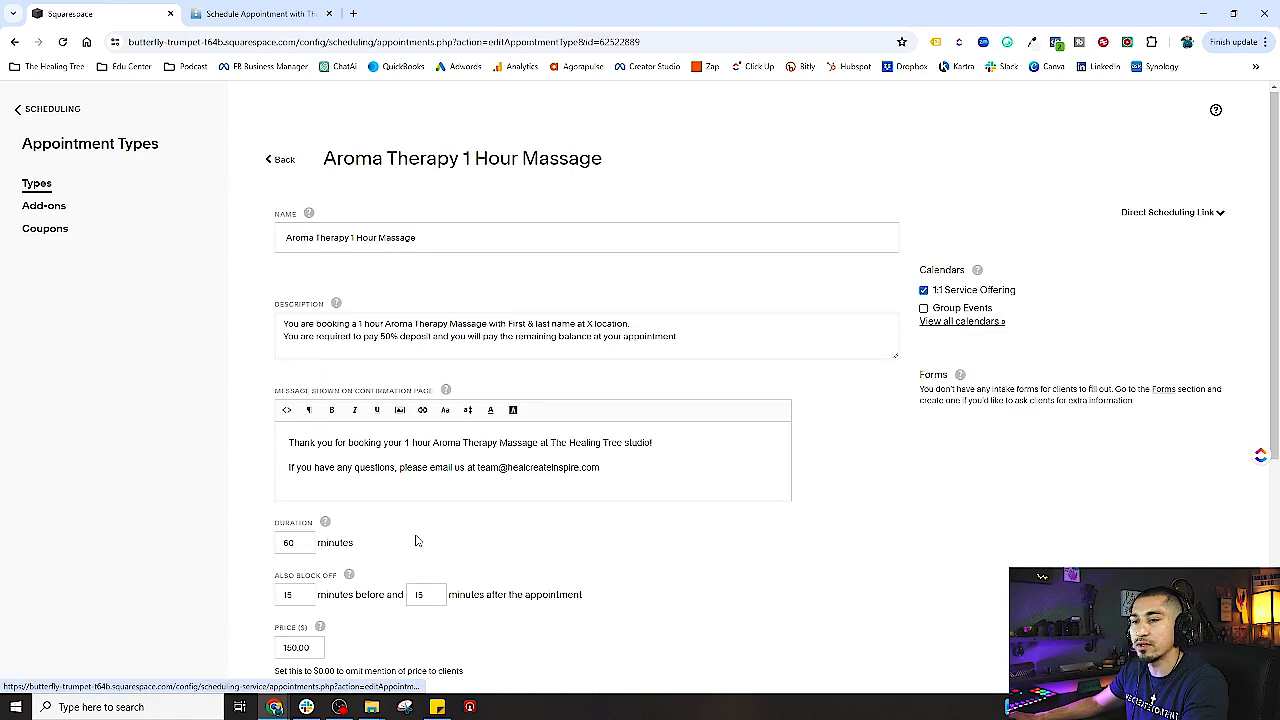
pyautogui.scroll(-4, 371, 540)
pyautogui.click(320, 438)
pyautogui.scroll(4, 729, 543)
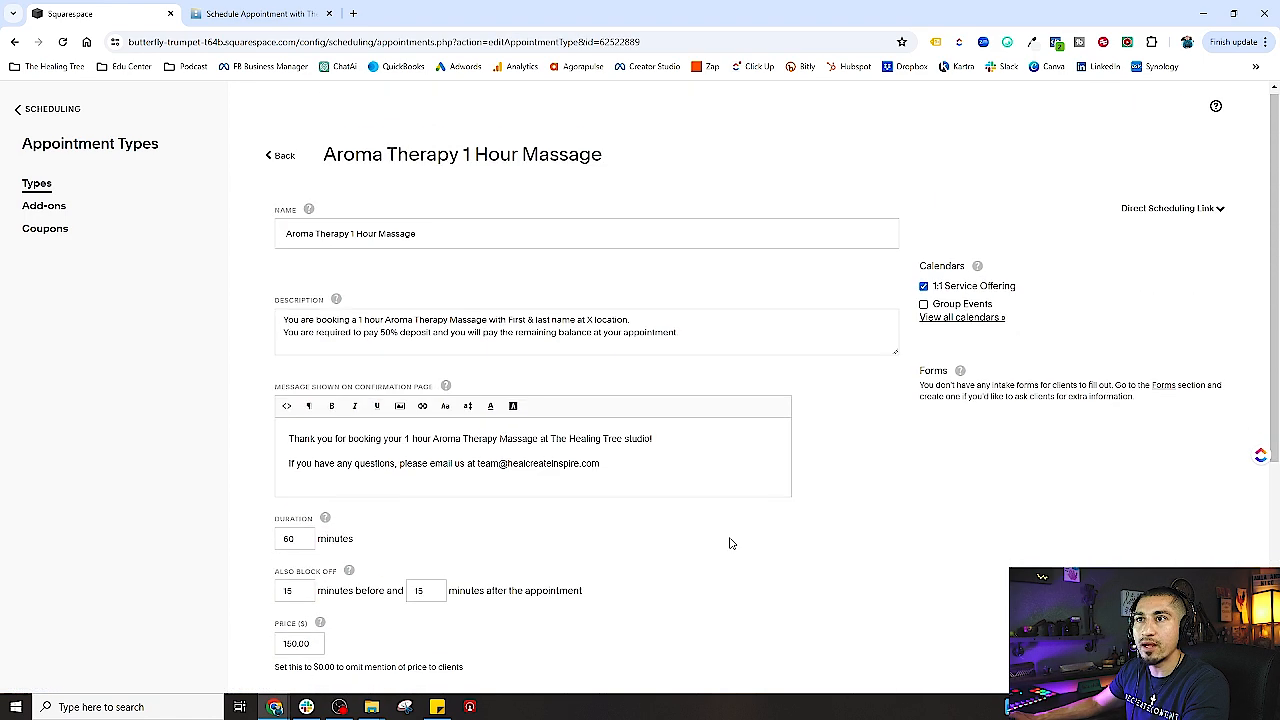
pyautogui.scroll(-3, 713, 537)
pyautogui.scroll(-2, 560, 588)
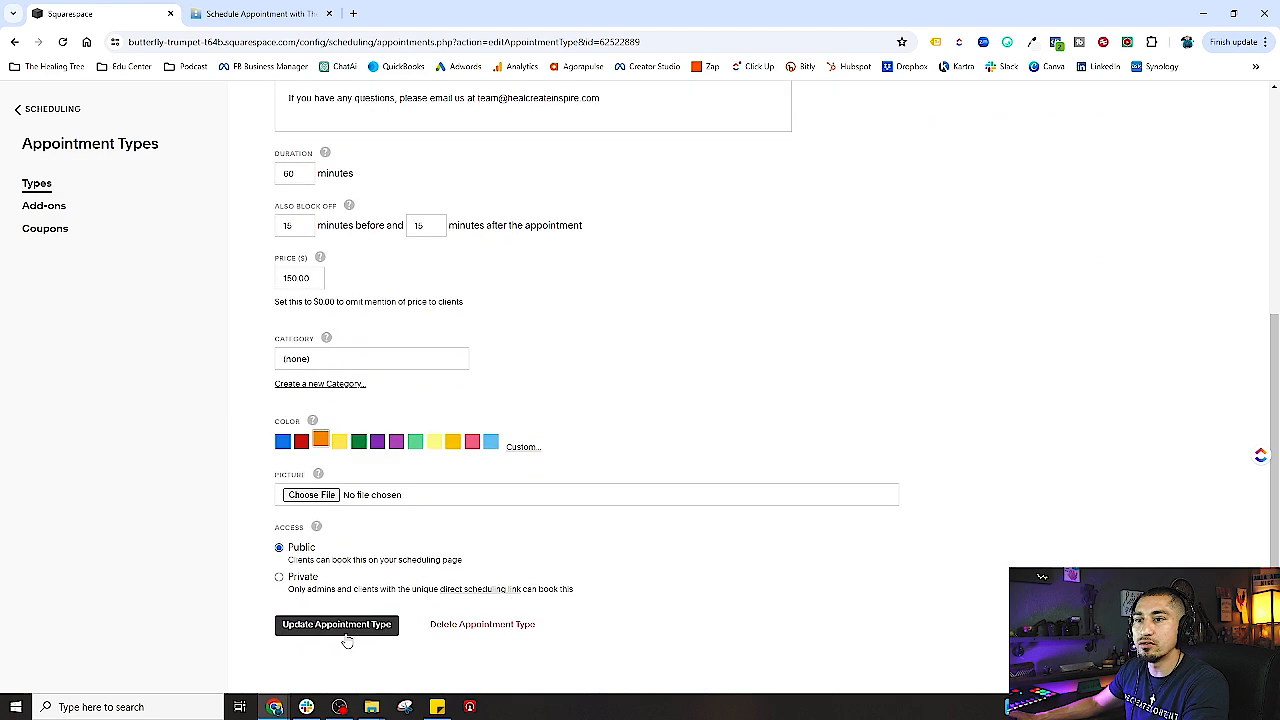
pyautogui.click(345, 628)
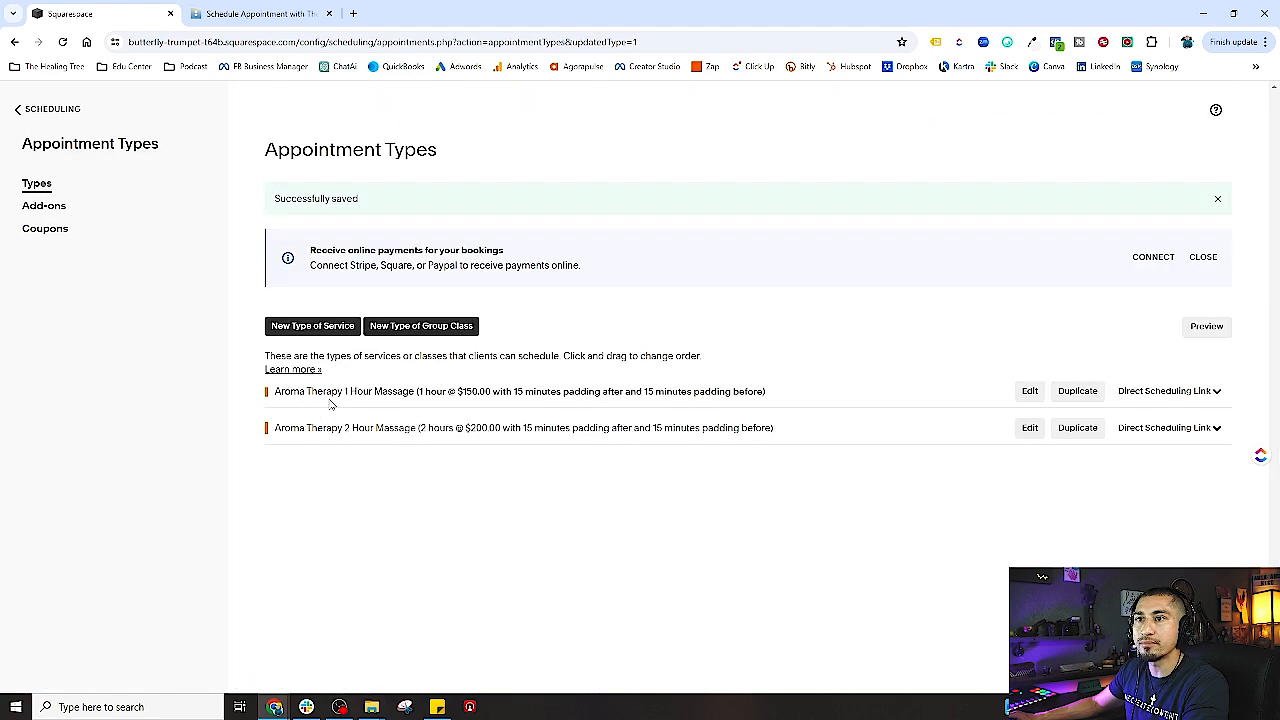
pyautogui.click(1030, 391)
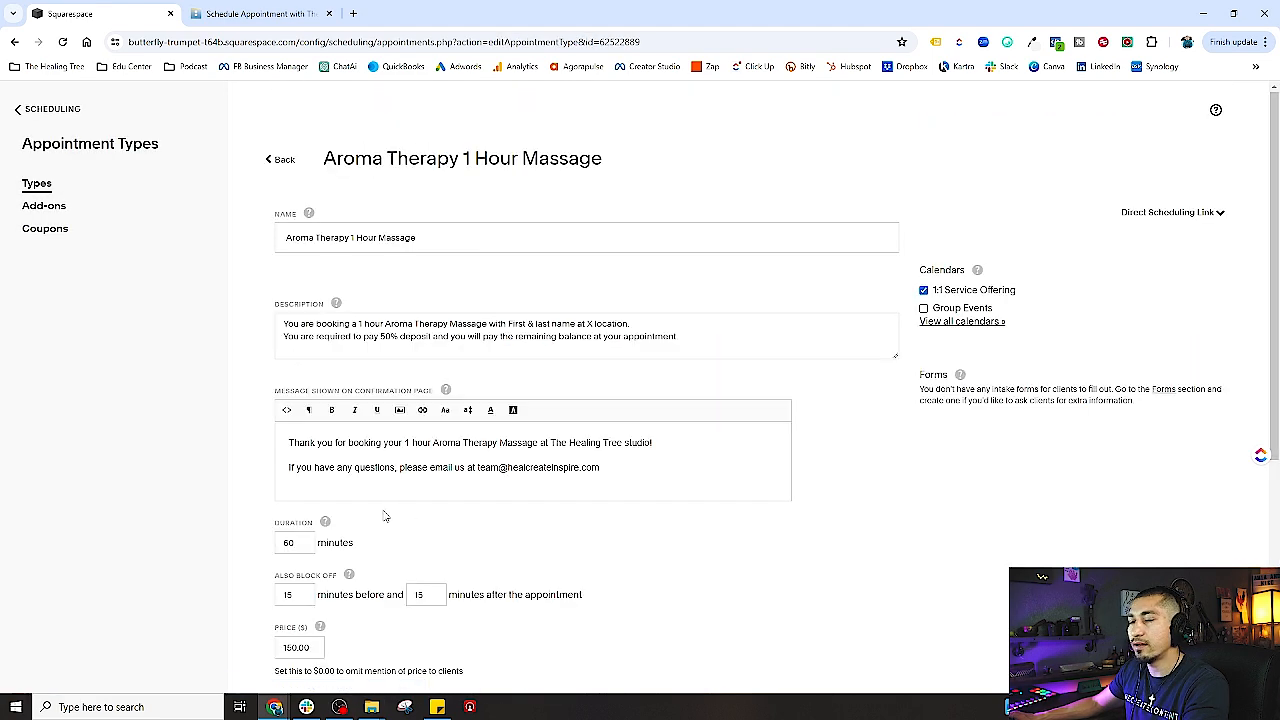
# - Create a '1:1 Services' category for the 1 Hour Massage and update it
pyautogui.scroll(-3, 293, 428)
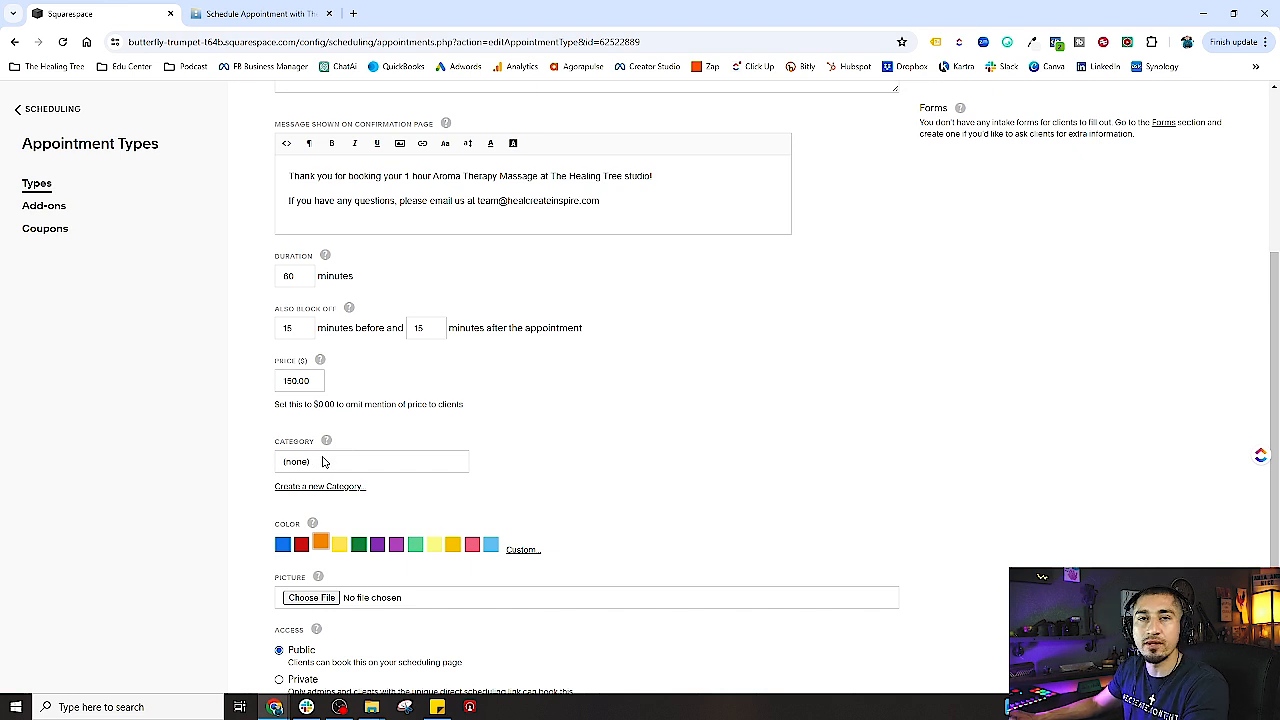
pyautogui.click(322, 462)
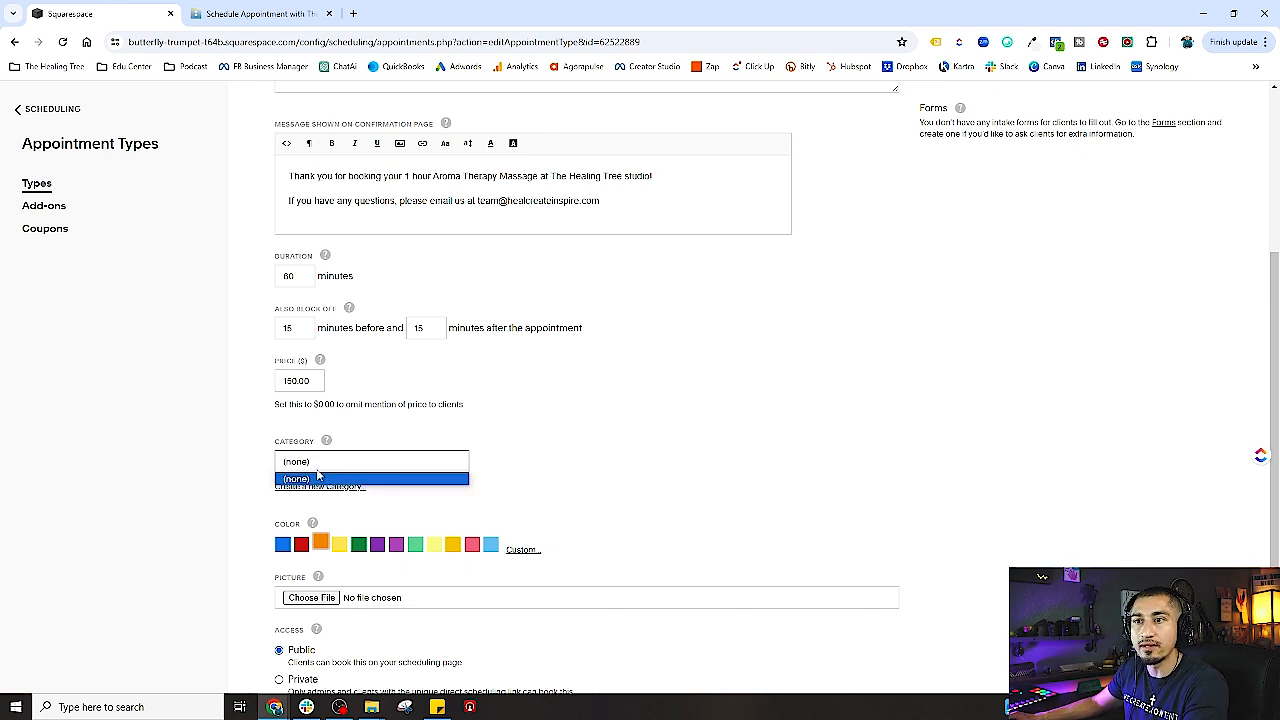
pyautogui.click(414, 506)
pyautogui.click(315, 466)
pyautogui.click(401, 497)
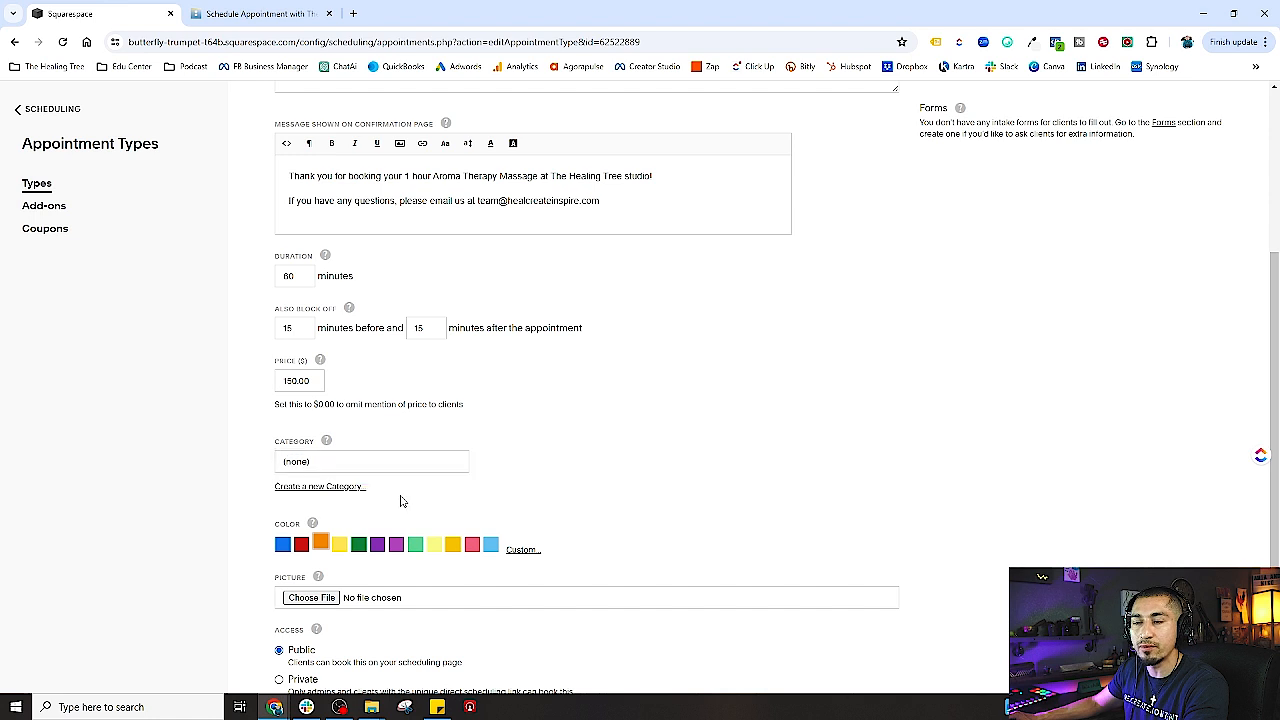
pyautogui.click(317, 488)
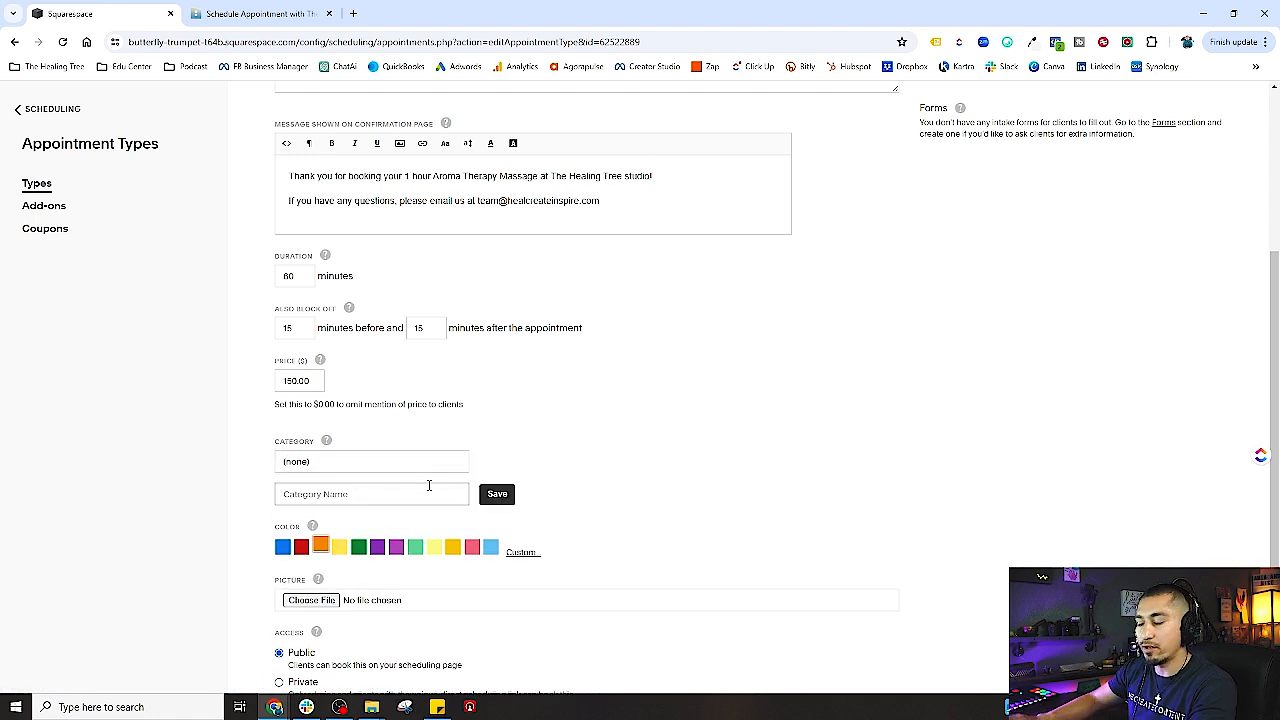
pyautogui.write('1')
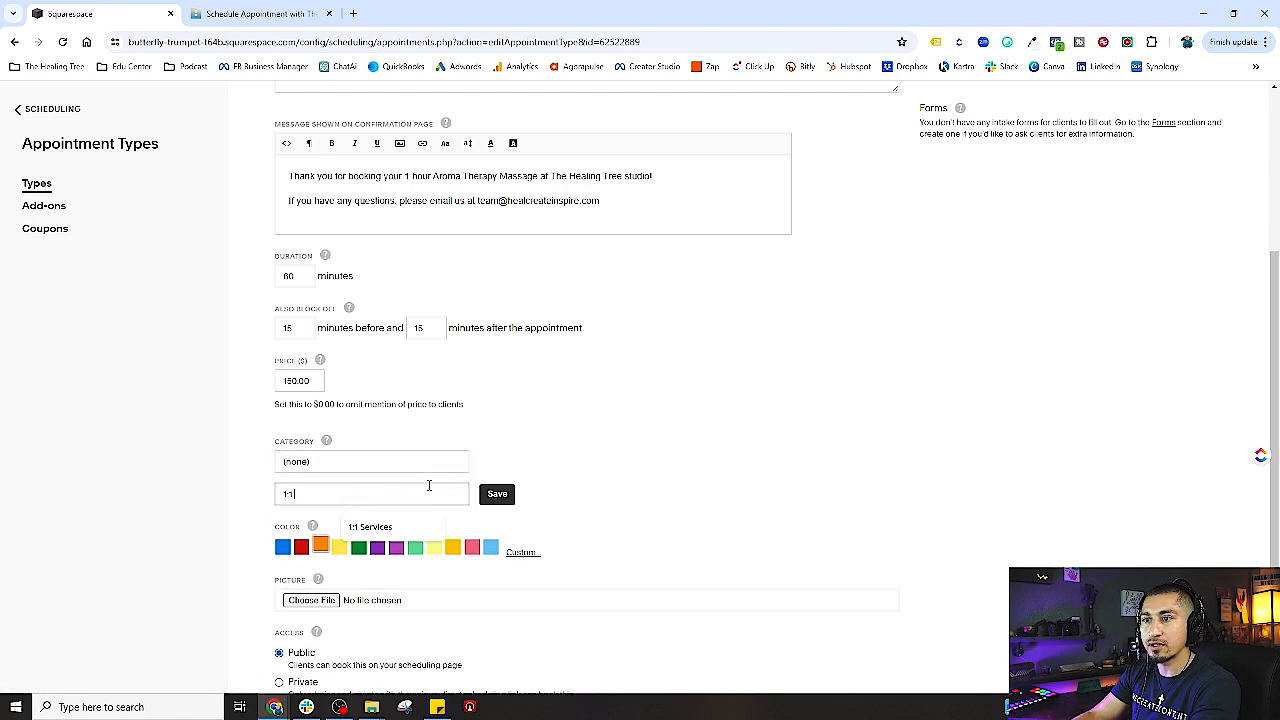
pyautogui.write(':1')
pyautogui.press('Down')
pyautogui.press('Return')
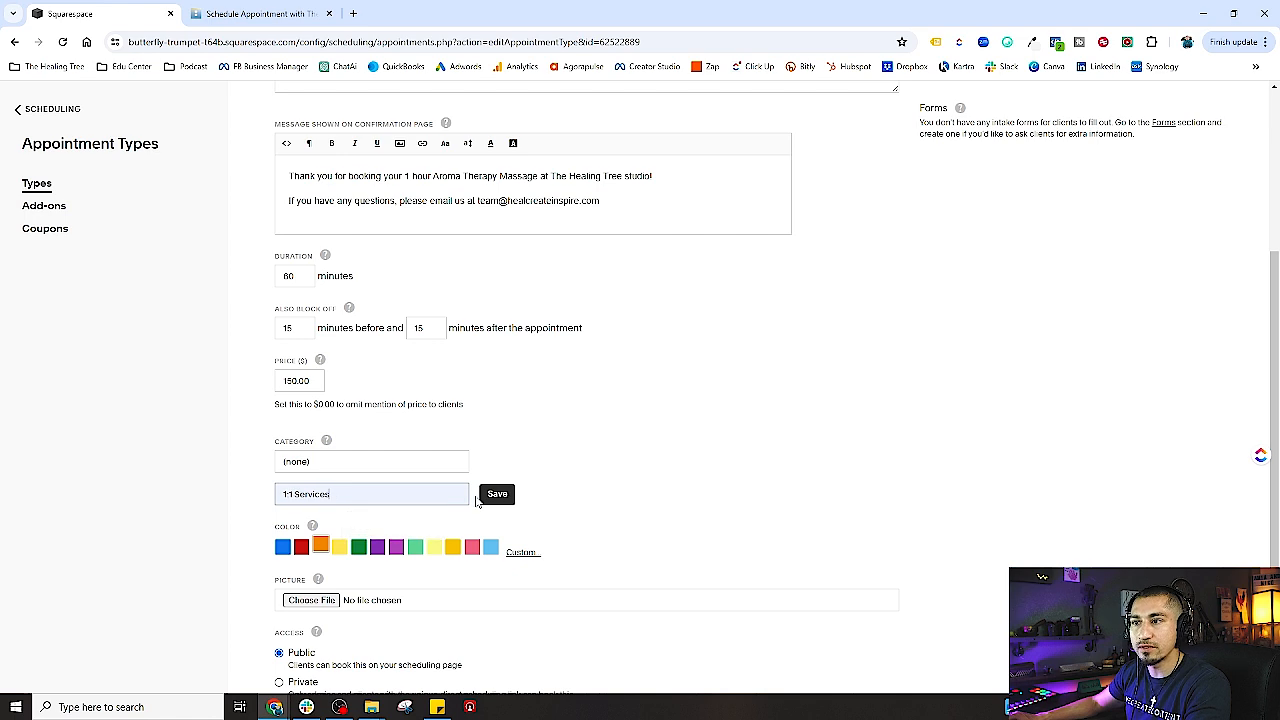
pyautogui.click(492, 494)
pyautogui.scroll(-2, 540, 503)
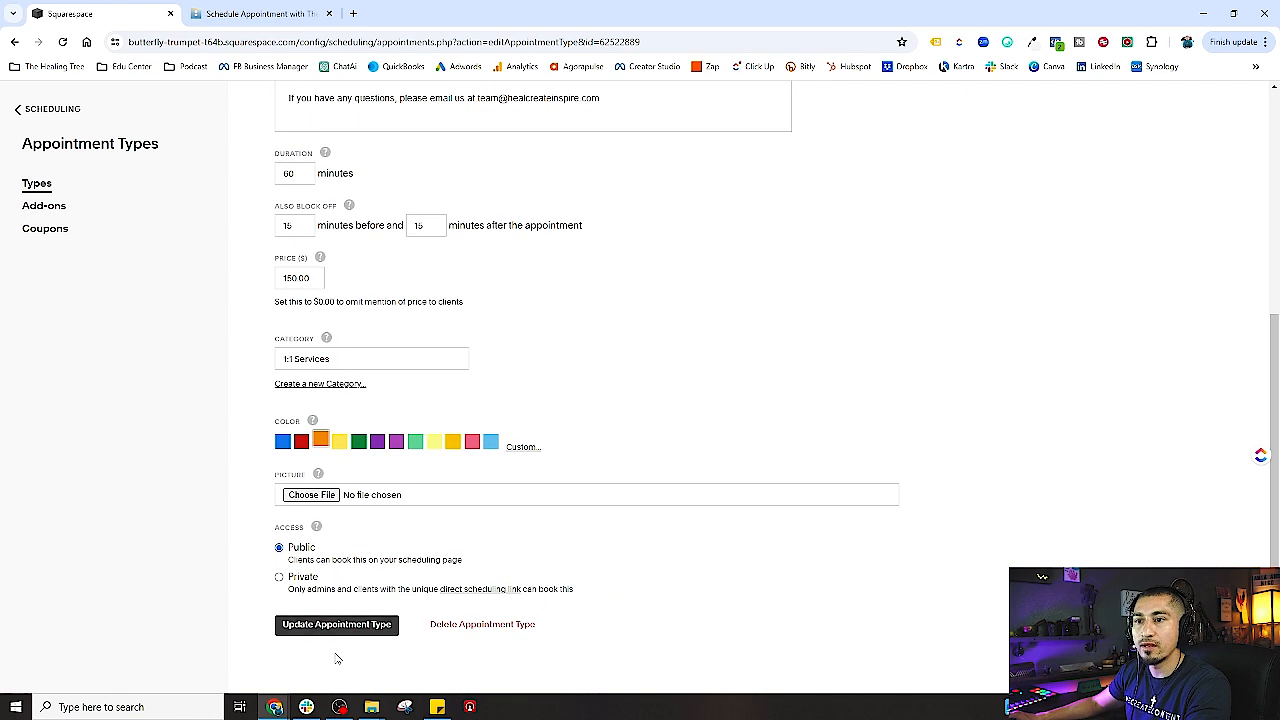
pyautogui.click(345, 628)
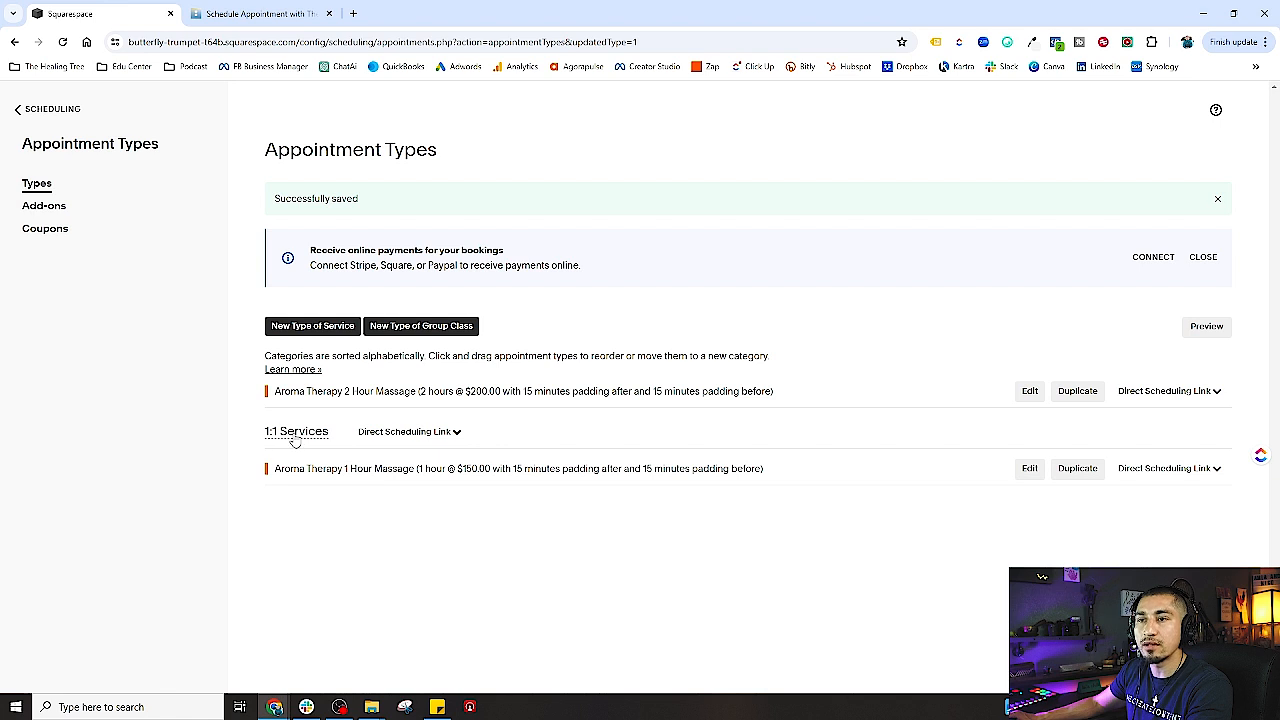
# - Assign the Aroma Therapy 2 Hour Massage to the 1:1 Services category and update it
pyautogui.click(421, 433)
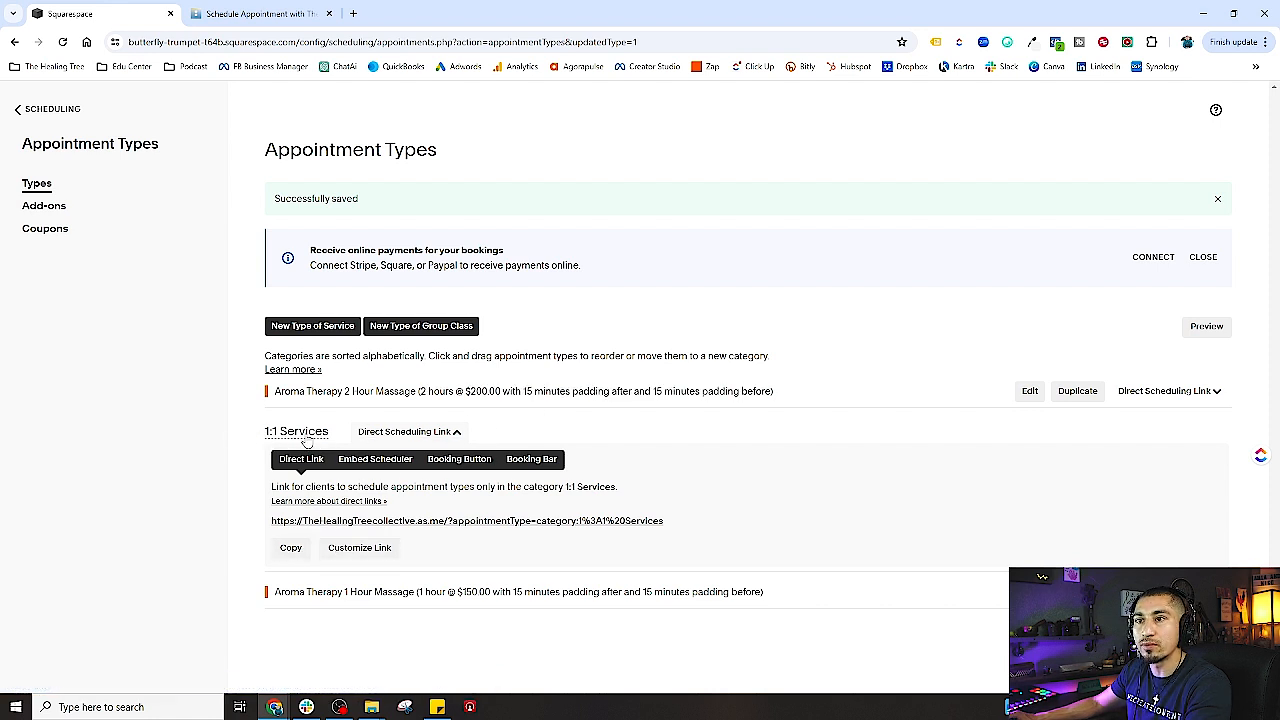
pyautogui.click(1029, 391)
pyautogui.scroll(-3, 408, 563)
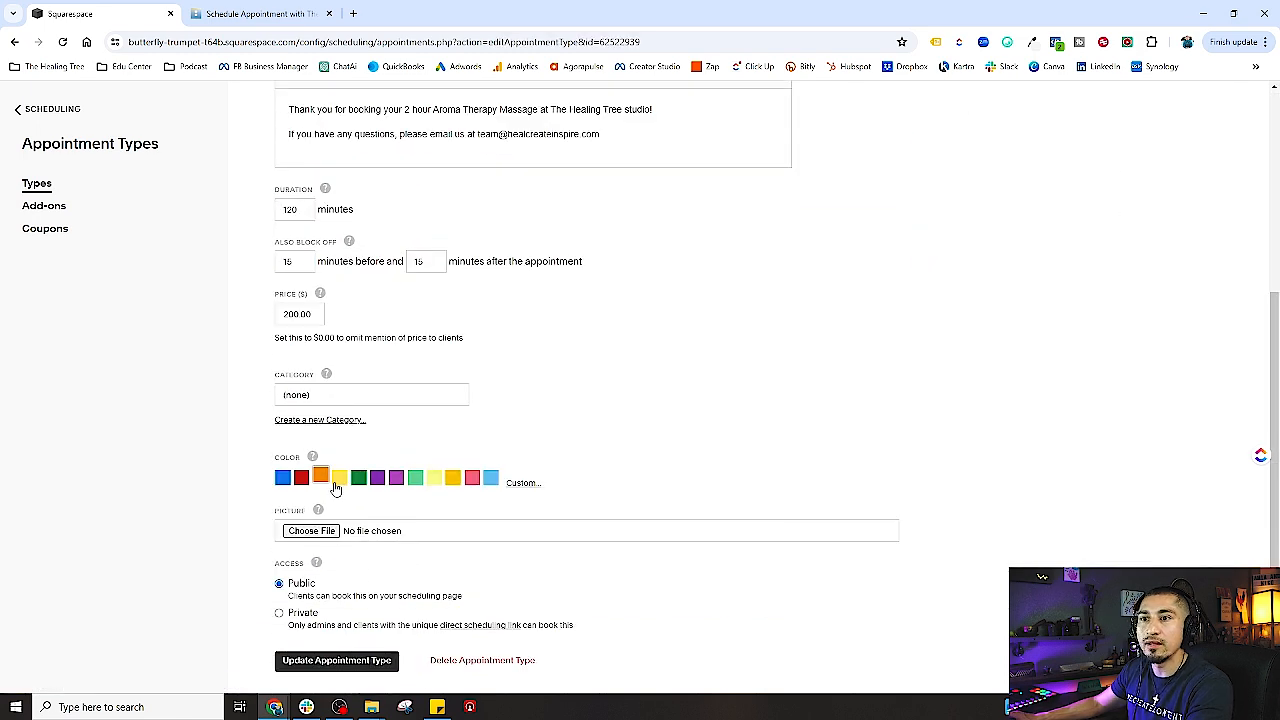
pyautogui.click(335, 401)
pyautogui.click(327, 421)
pyautogui.click(345, 662)
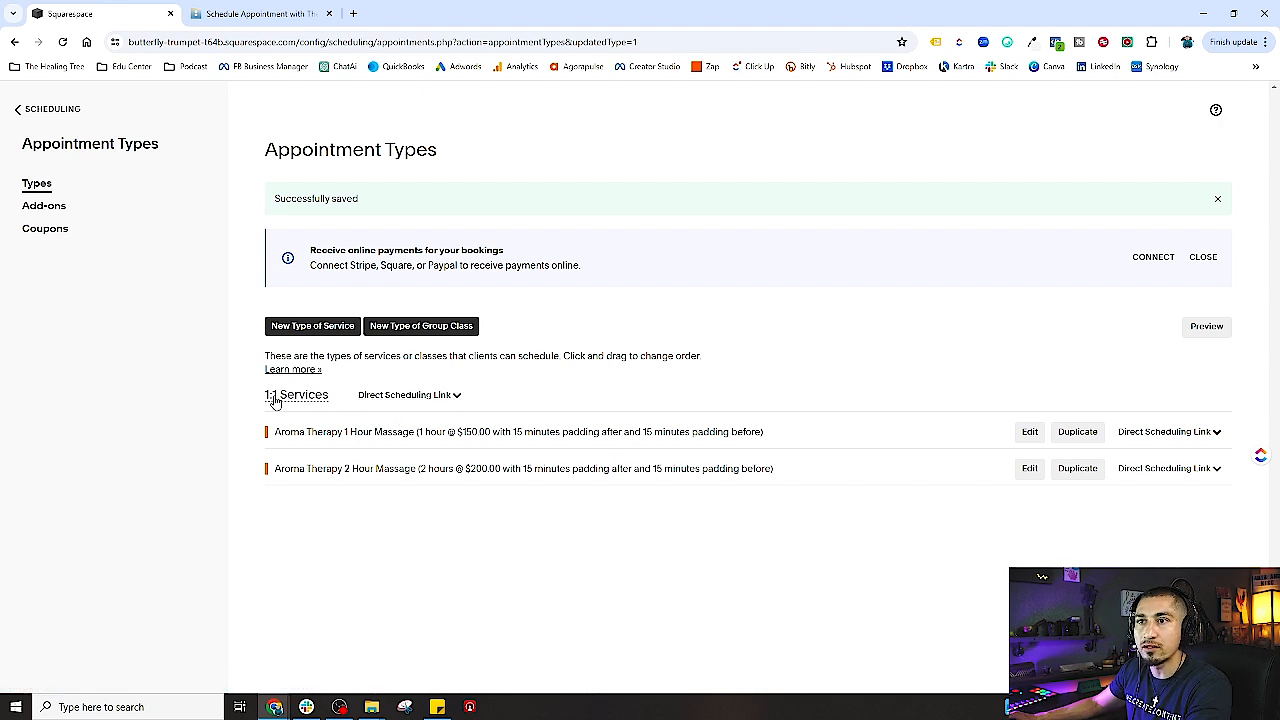
# - Copy the 1:1 Services booking link and load it in a new browser tab
pyautogui.click(412, 399)
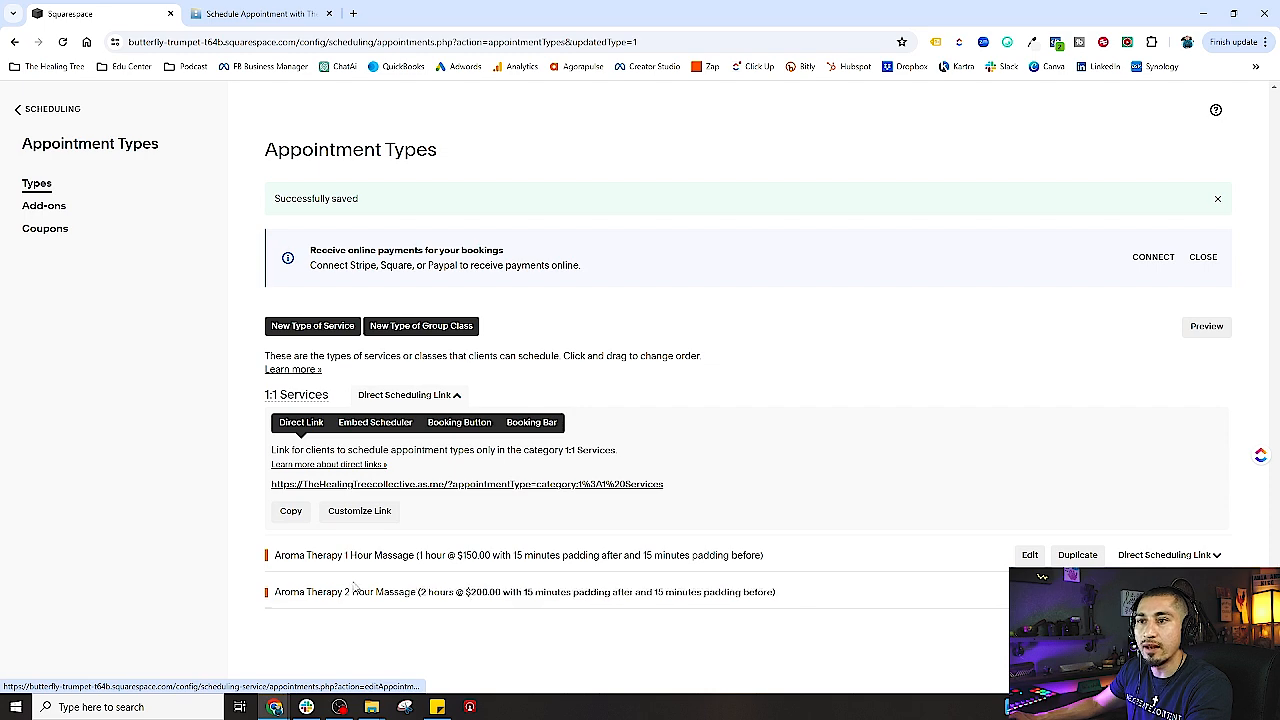
pyautogui.click(290, 511)
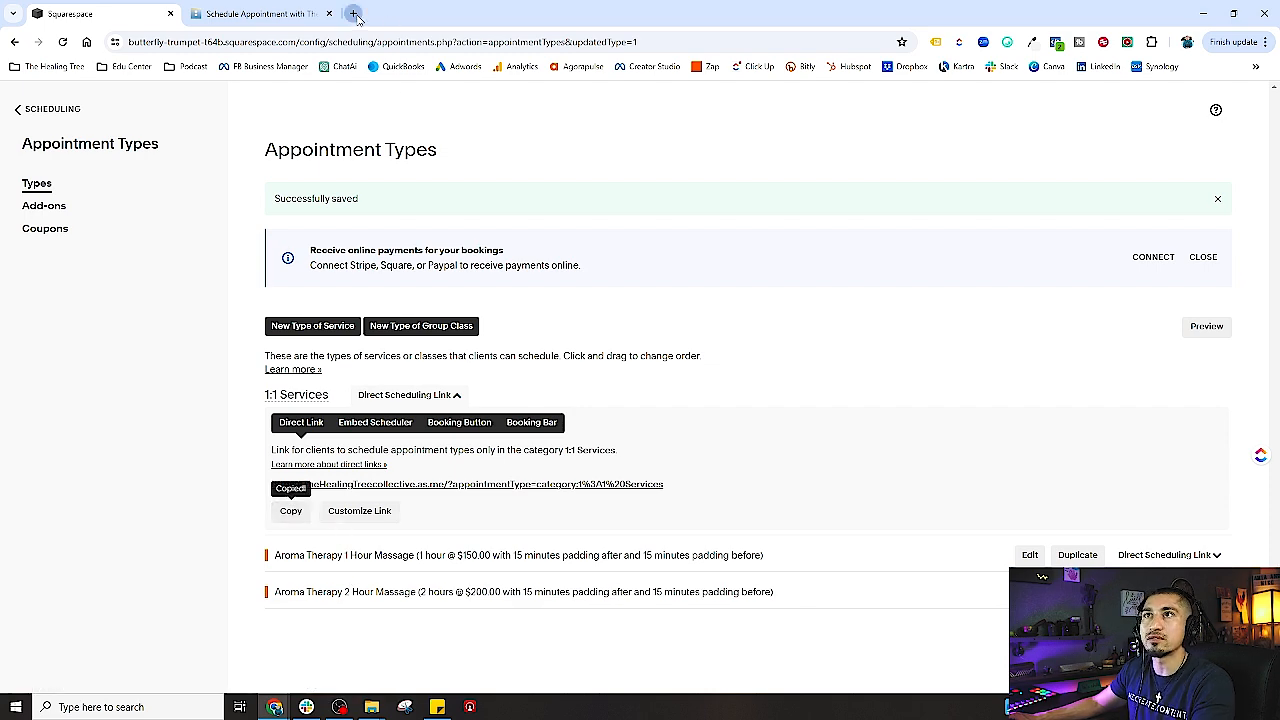
pyautogui.click(353, 13)
pyautogui.hotkey('ctrl', 'v')
pyautogui.press('Return')
# - Confirm the booking page lists both Aroma Therapy massages, then return to the admin tab
pyautogui.click(331, 14)
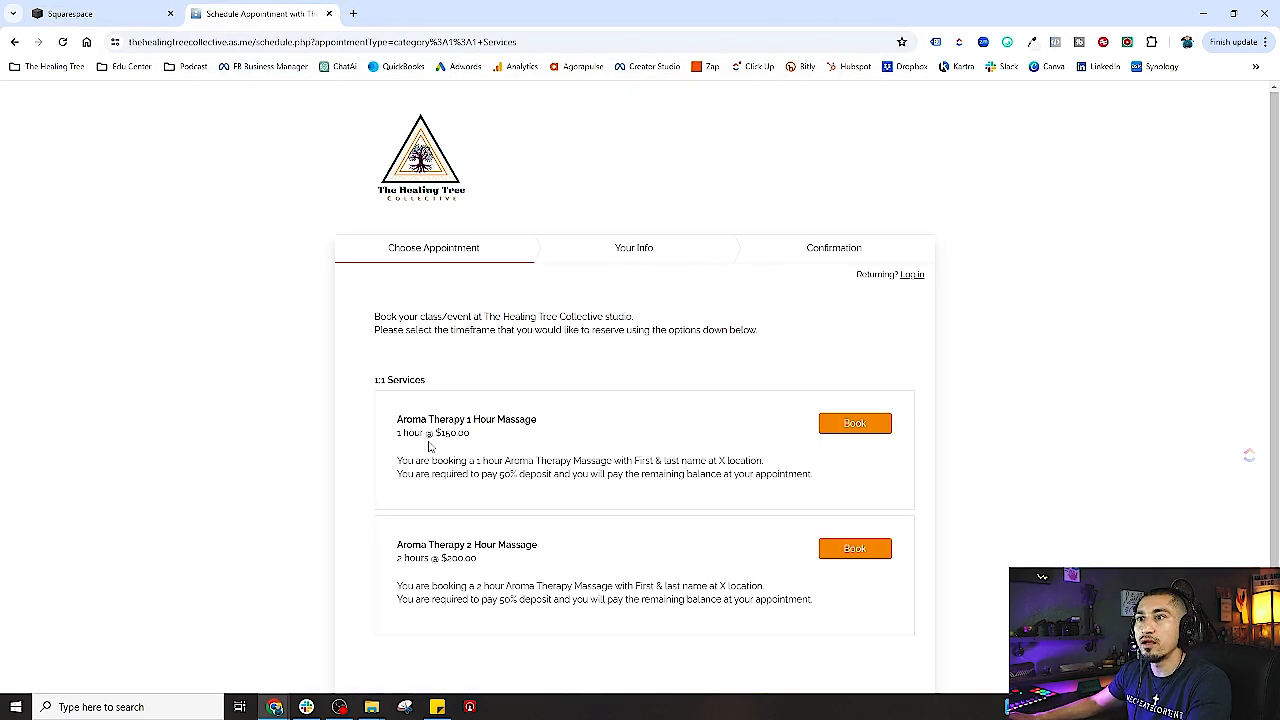
pyautogui.scroll(-2, 472, 568)
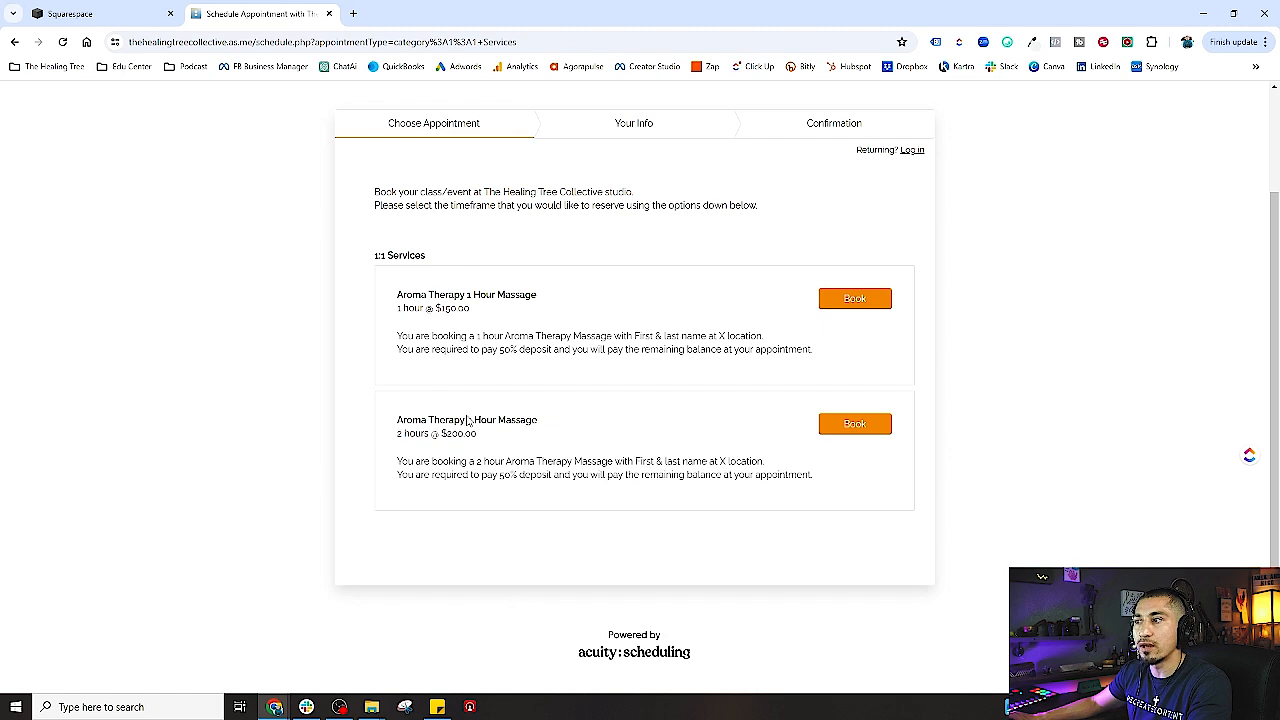
pyautogui.scroll(2, 514, 522)
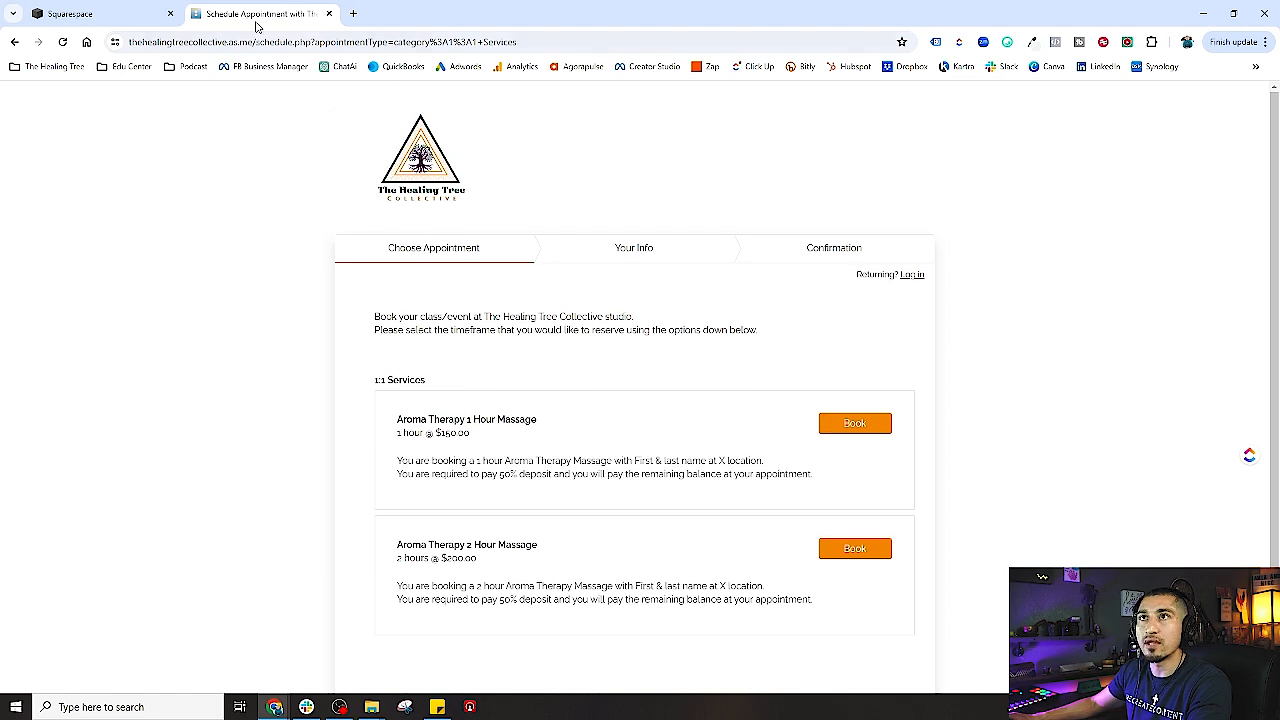
pyautogui.click(95, 16)
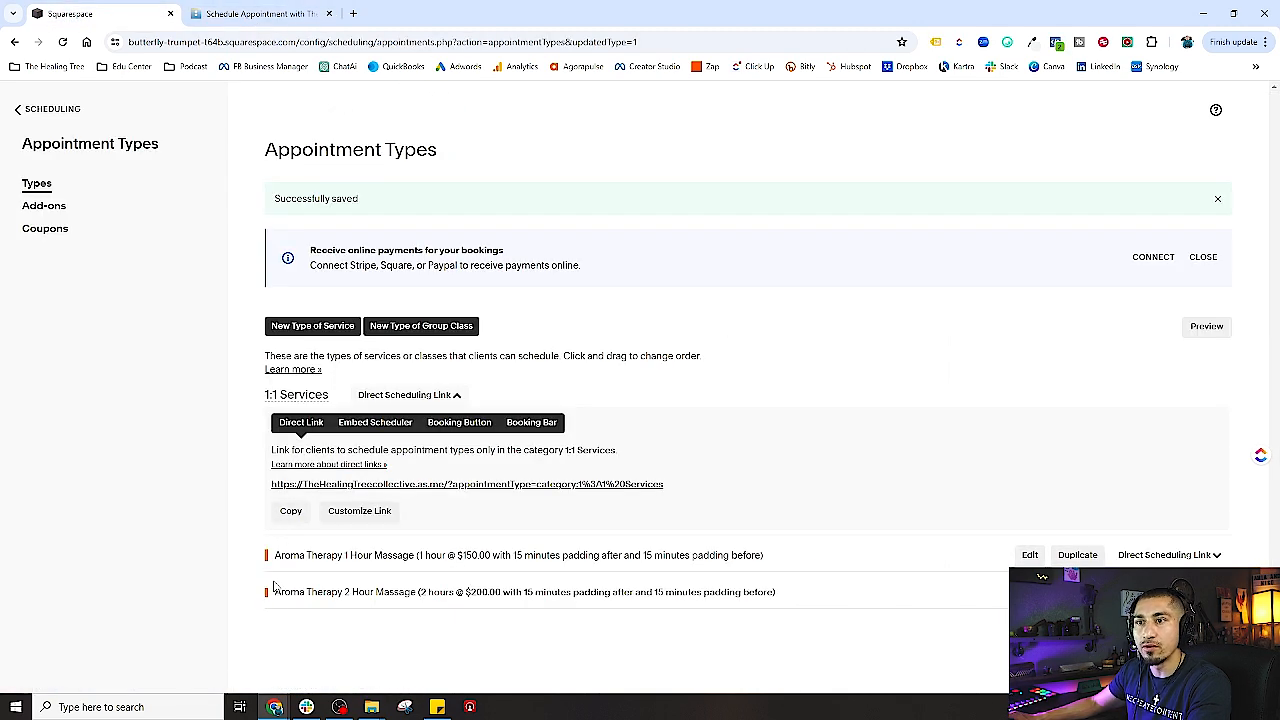
pyautogui.click(460, 398)
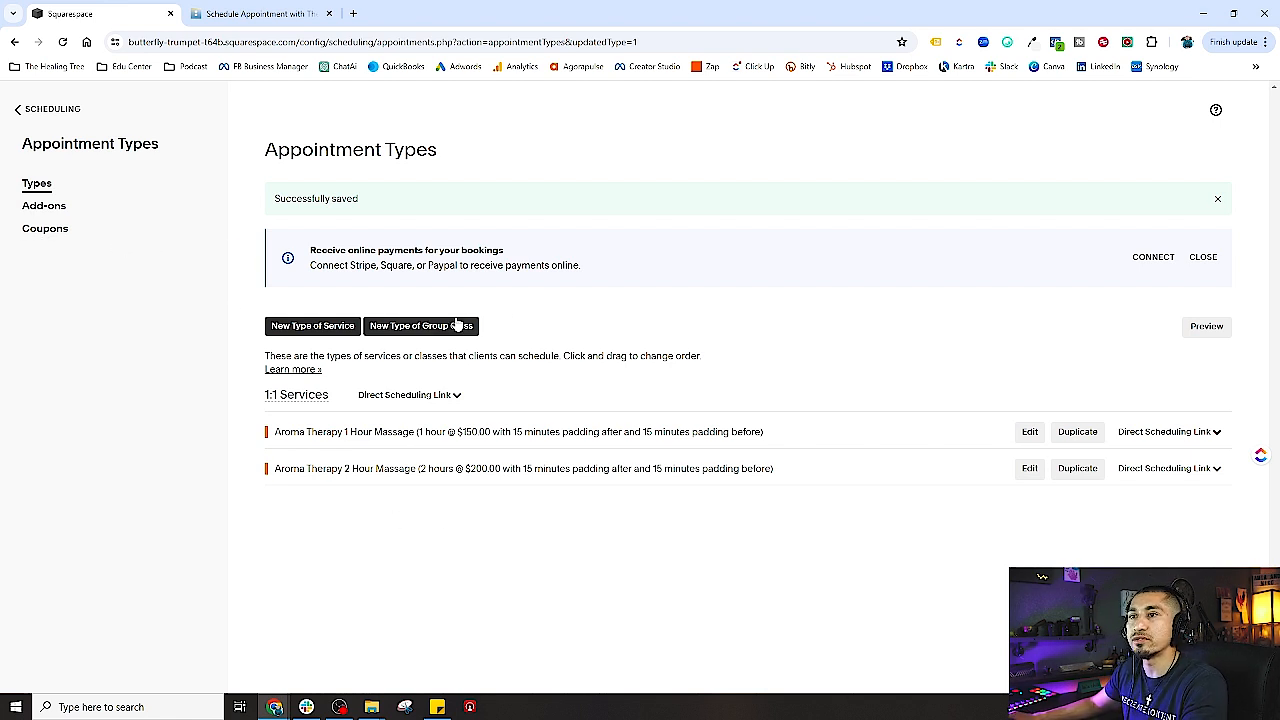
# - Create a new group class type named 'test event group class -hypno & reiki'
pyautogui.click(421, 331)
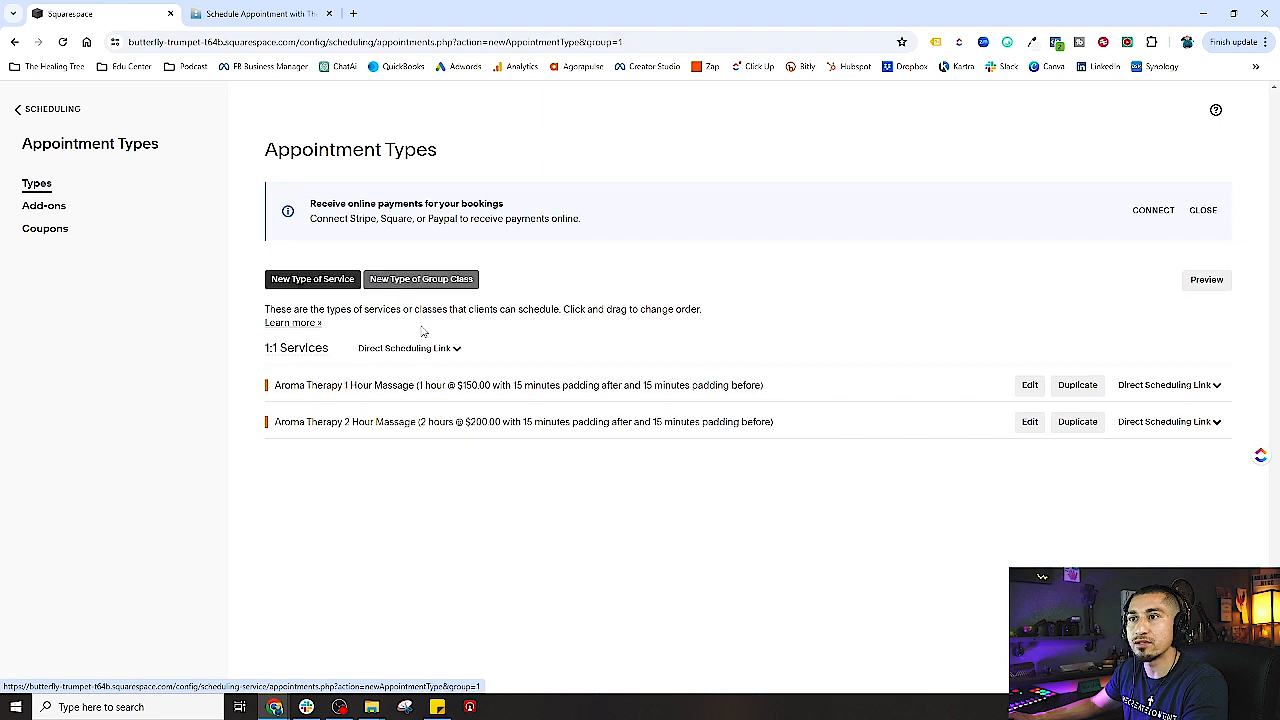
pyautogui.click(374, 249)
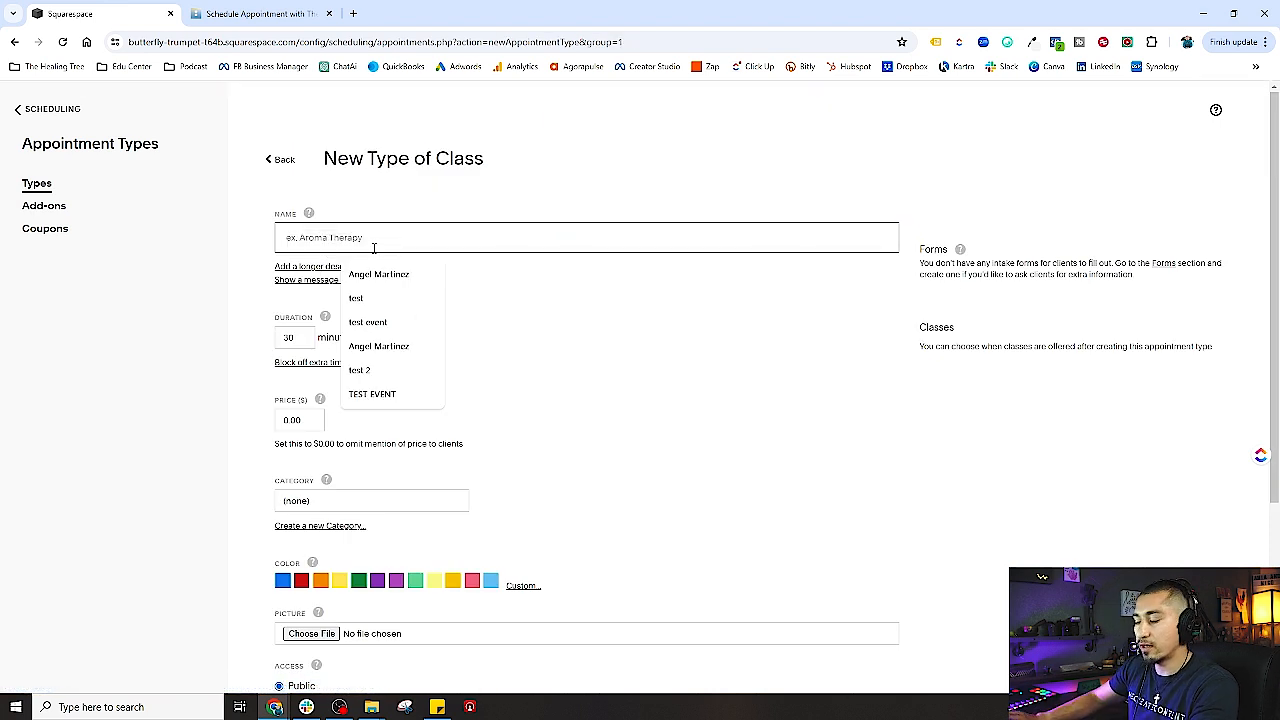
pyautogui.write('test event group class -')
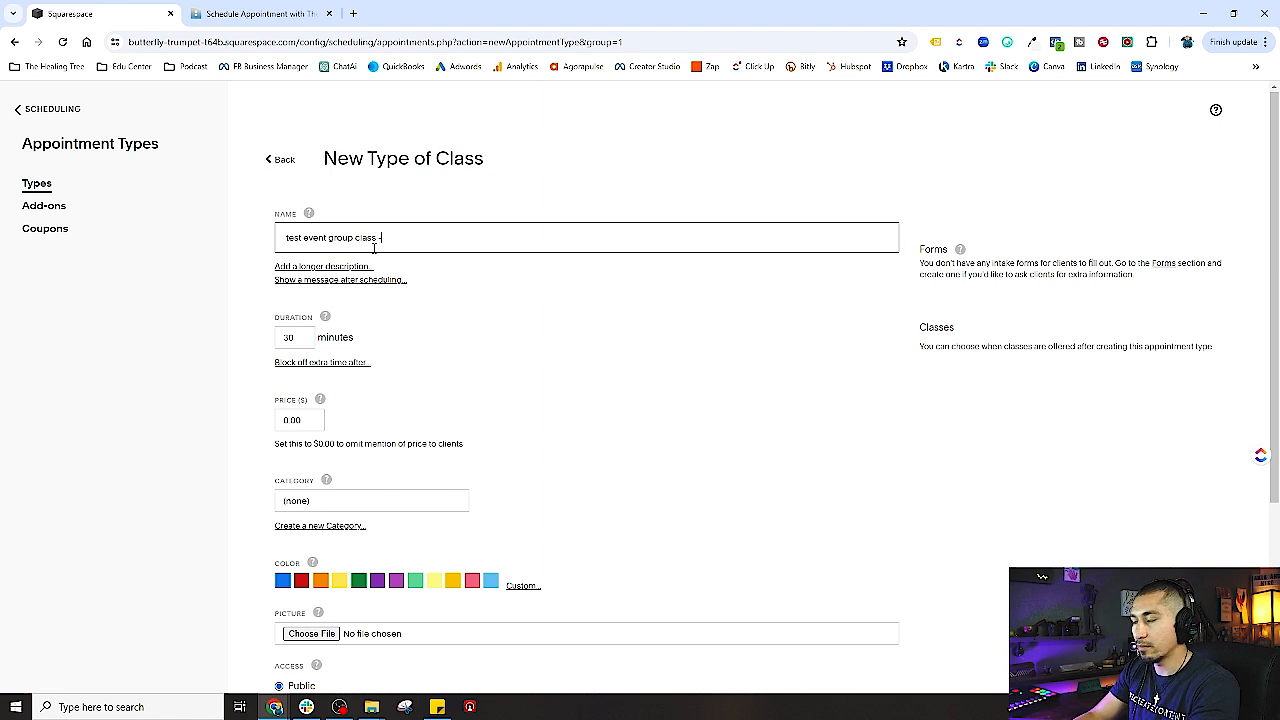
pyautogui.write('hyp')
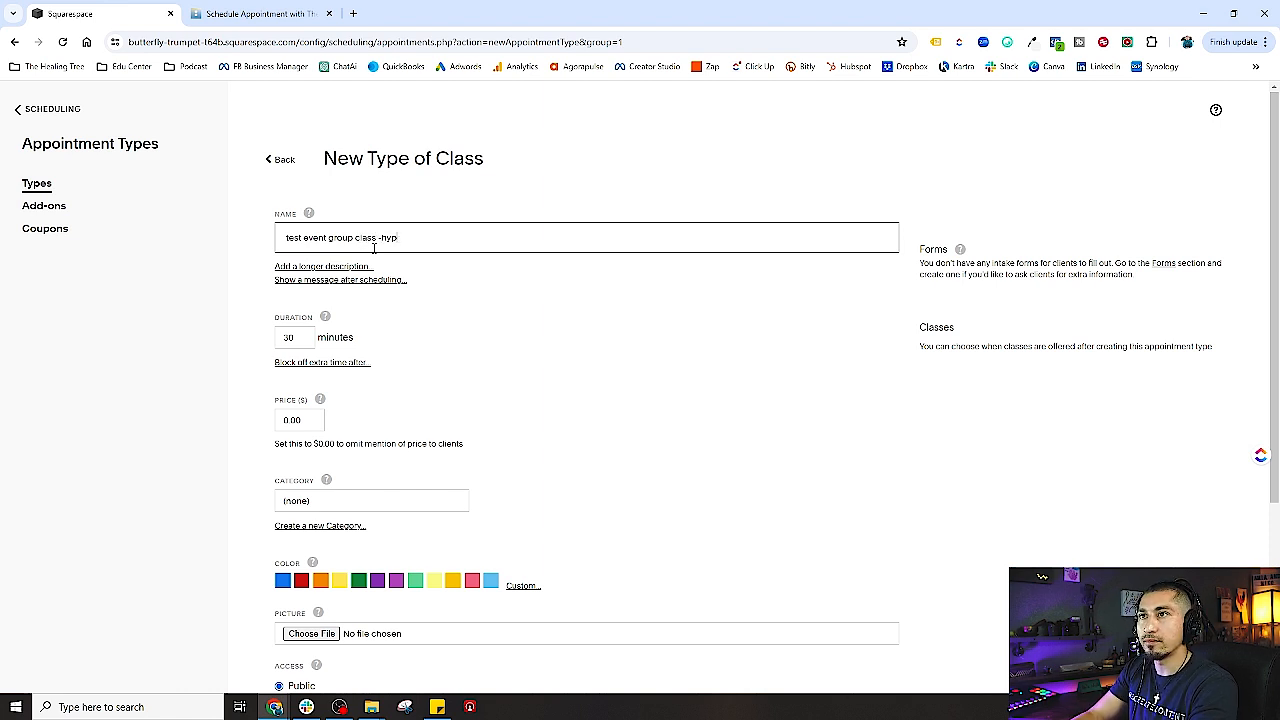
pyautogui.write('no')
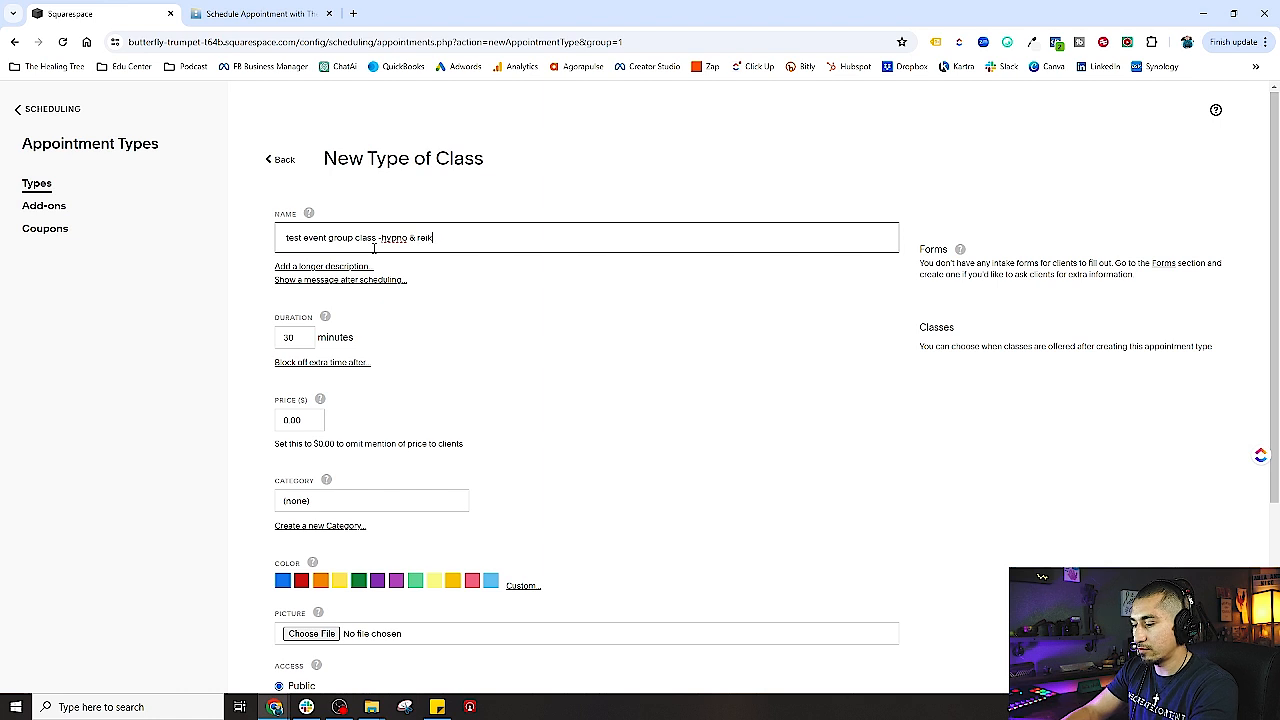
pyautogui.write(' & reik')
# - Add a description asking to include what the event is, where, the time and price
pyautogui.click(324, 266)
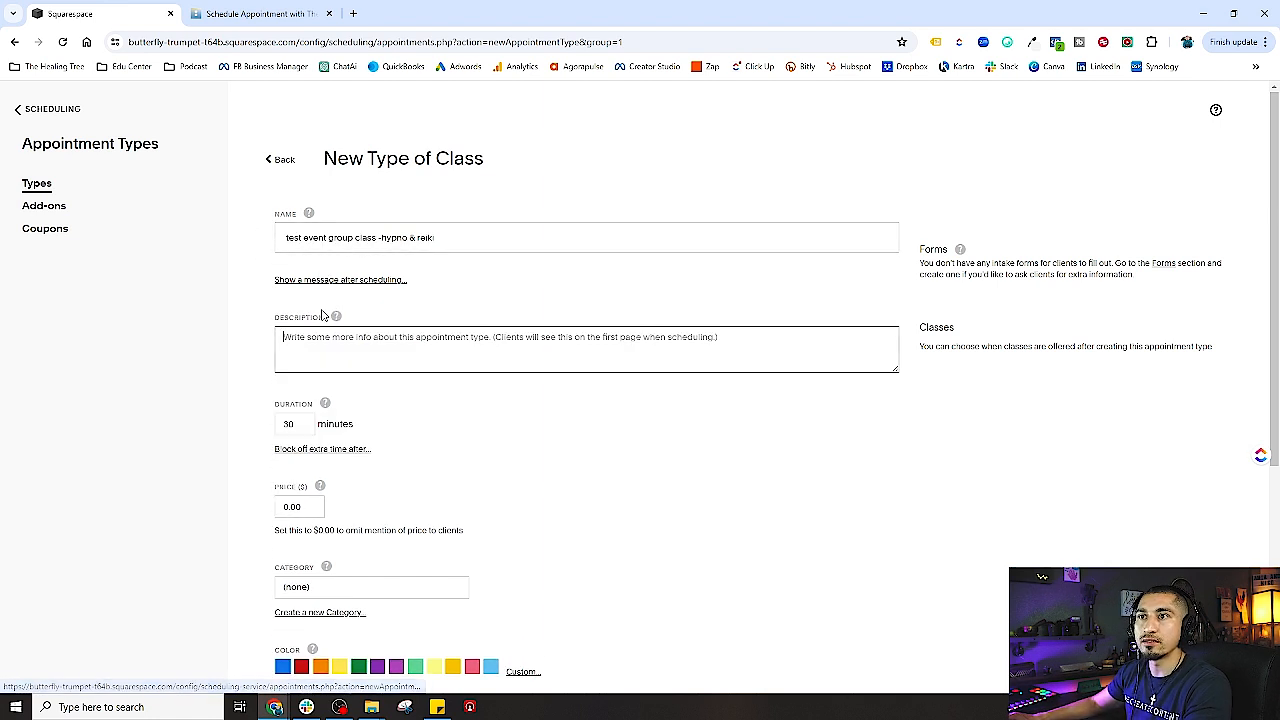
pyautogui.click(314, 282)
pyautogui.click(314, 337)
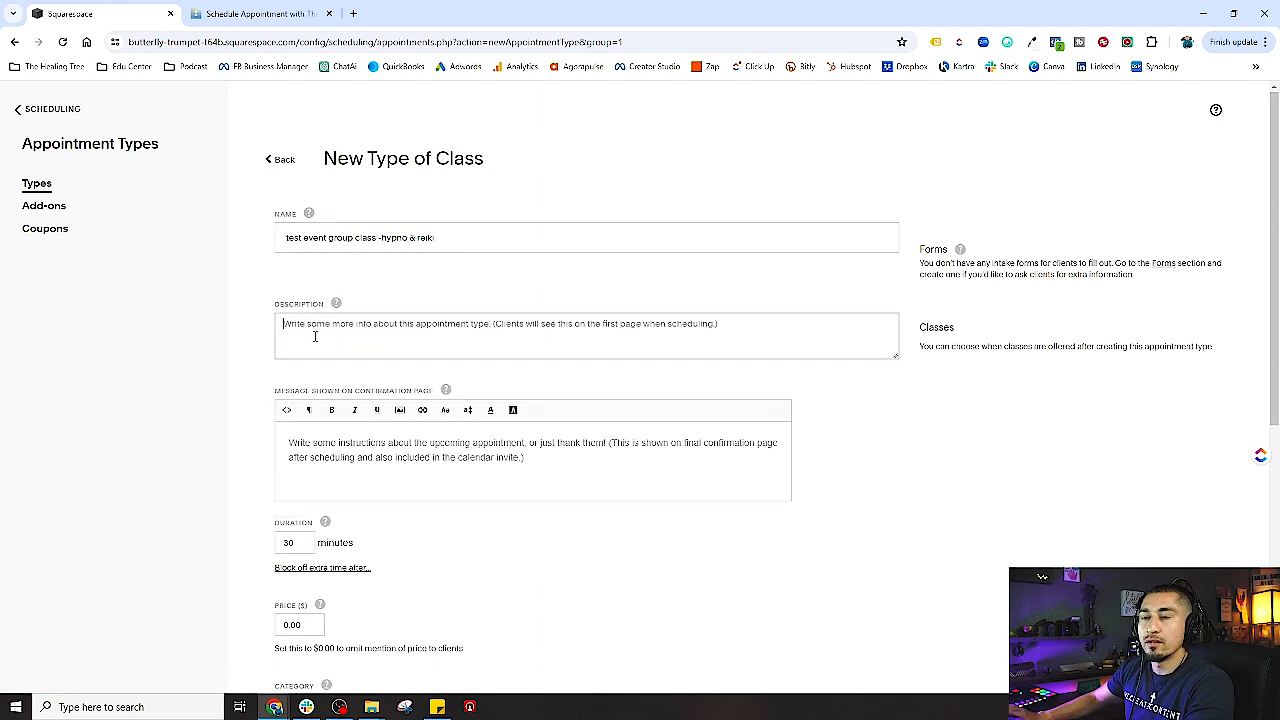
pyautogui.write('This would be')
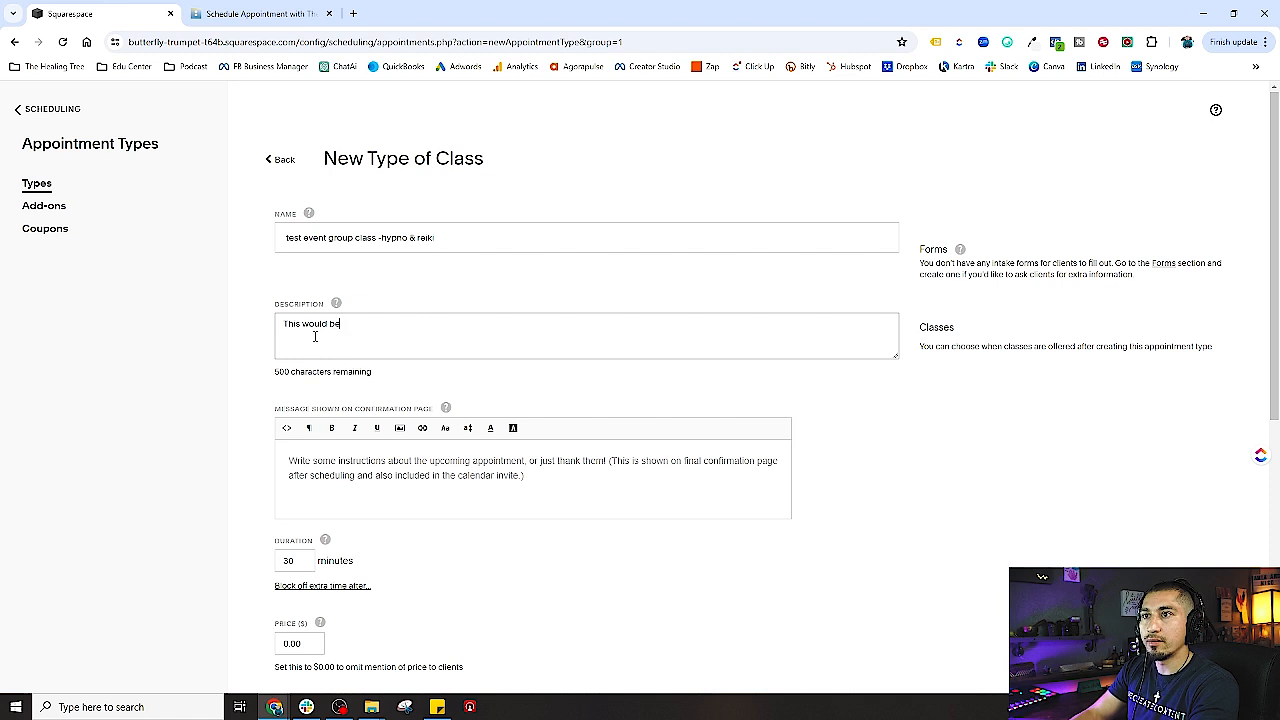
pyautogui.write(' my group')
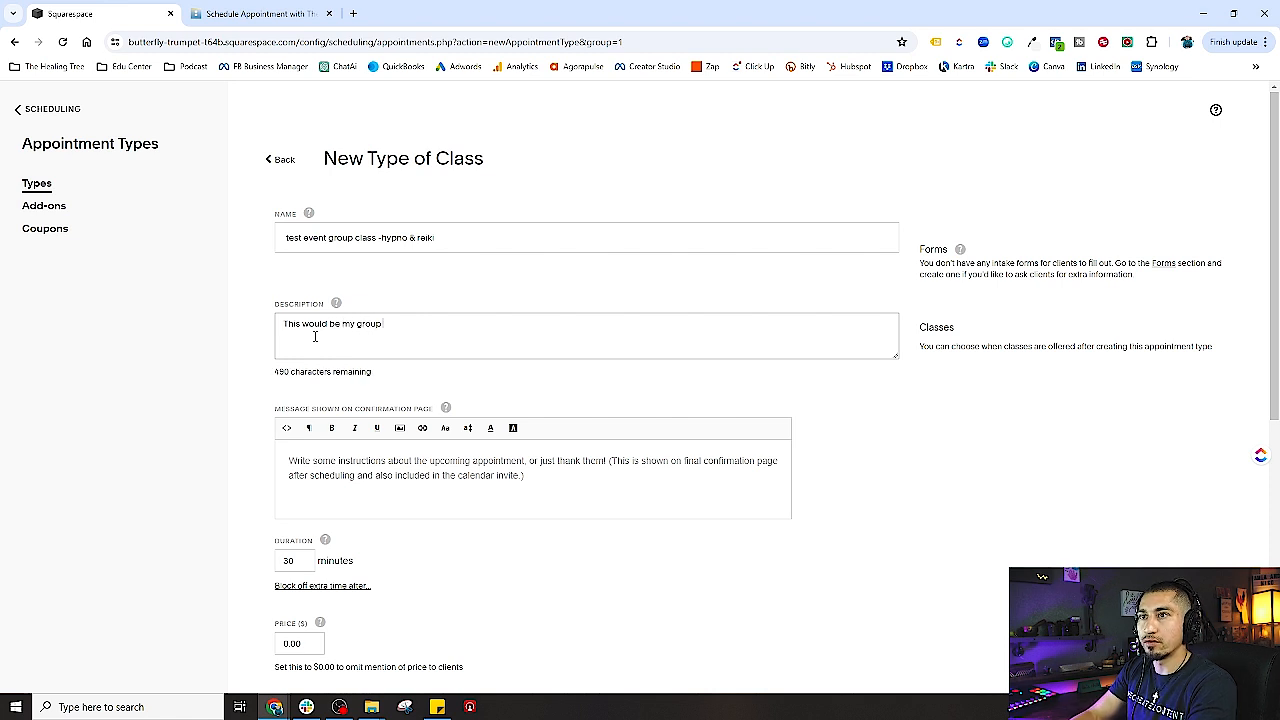
pyautogui.write(' event description. Make sure')
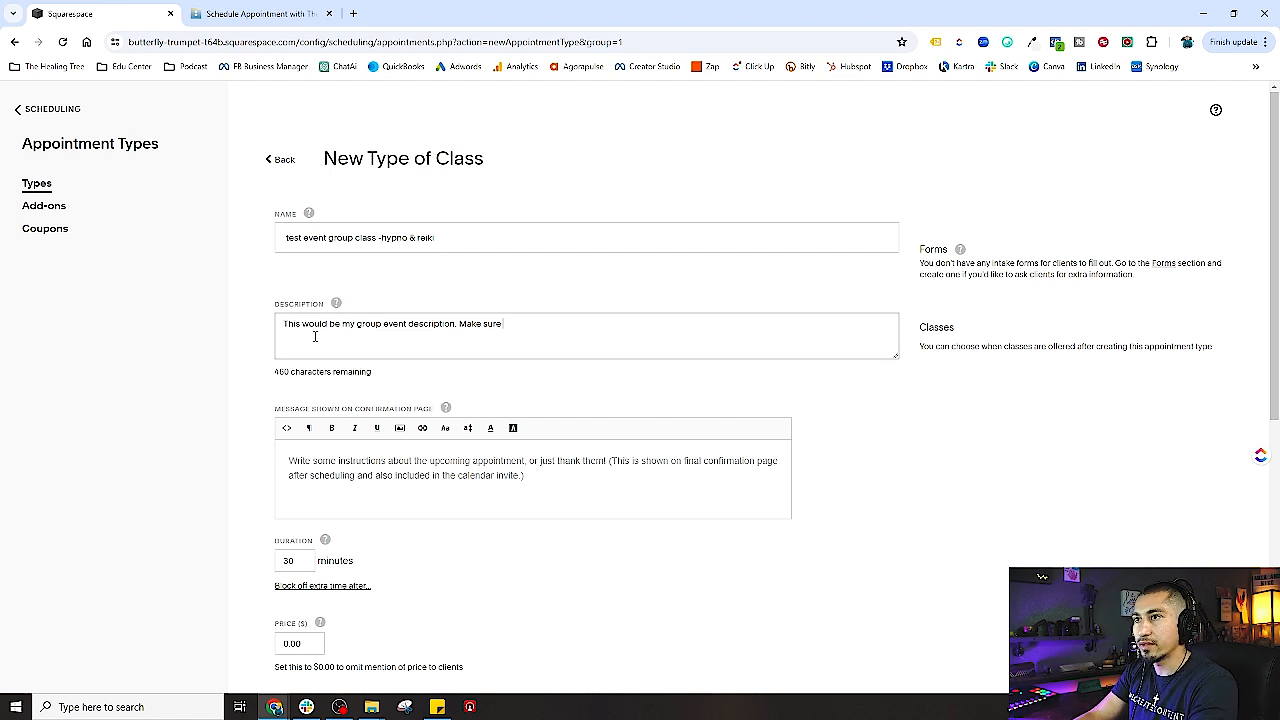
pyautogui.write('include deta')
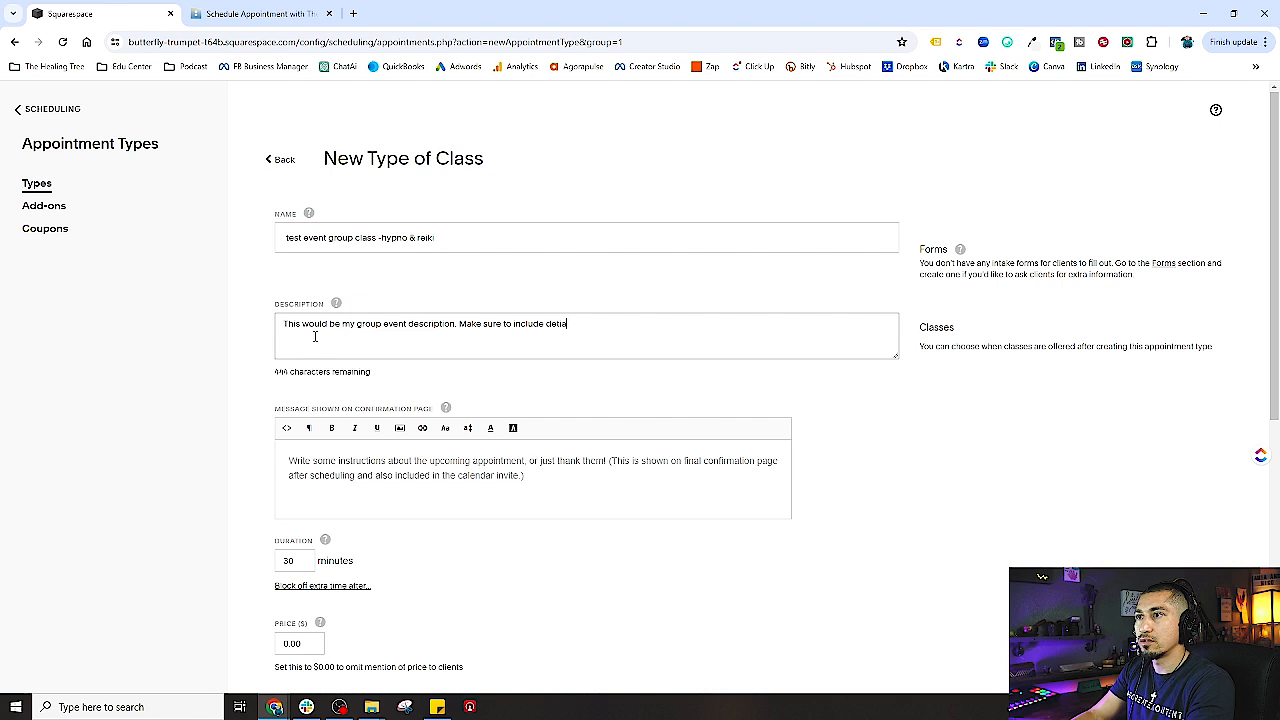
pyautogui.write('ils s')
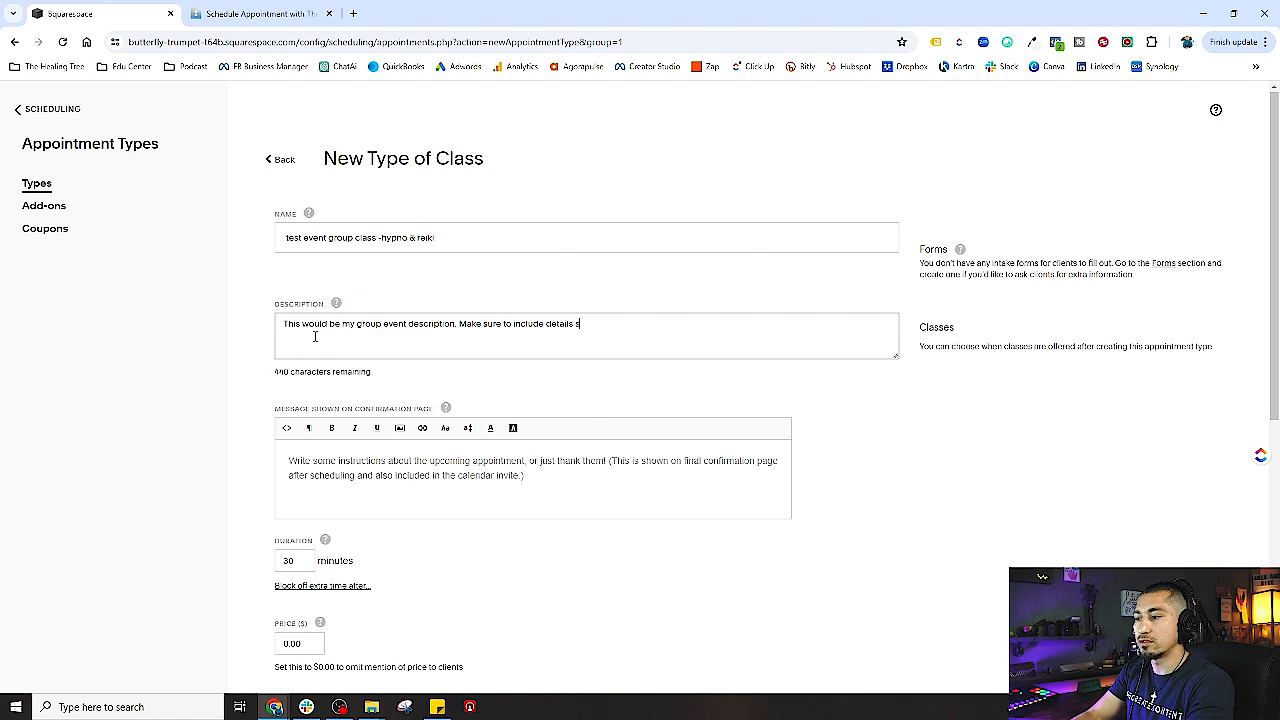
pyautogui.write('uch as what it ')
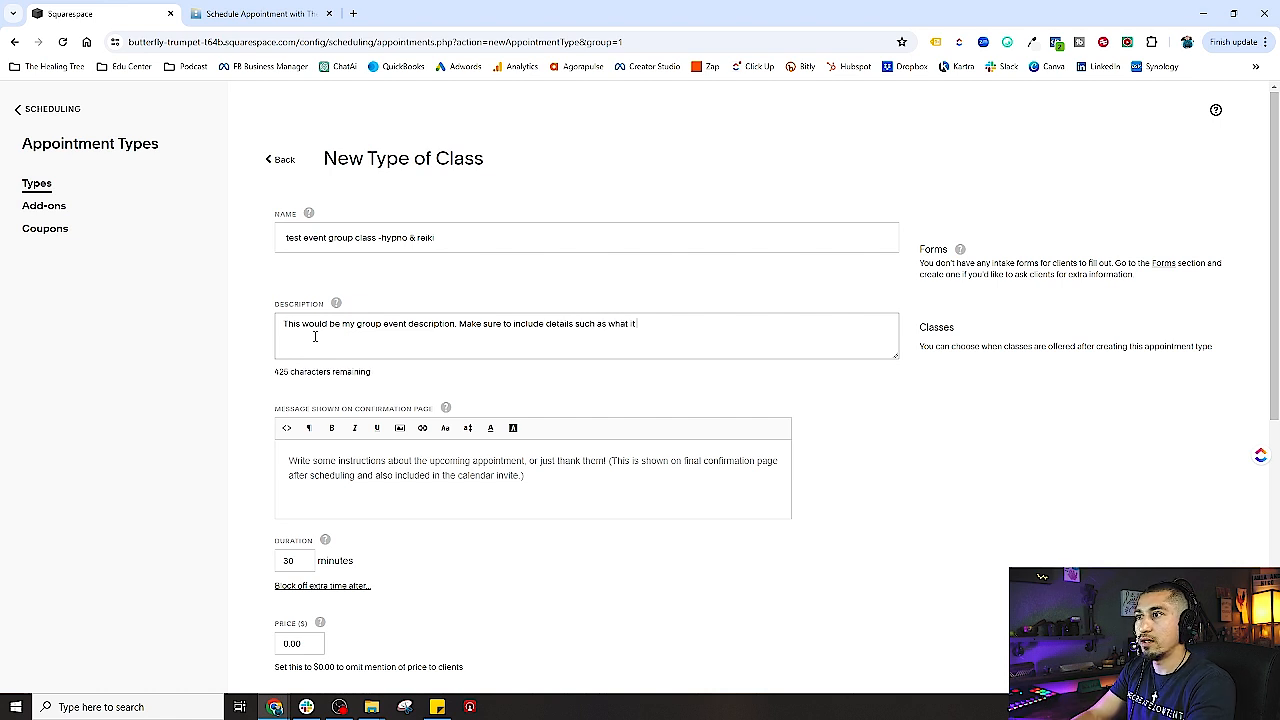
pyautogui.write('is, w')
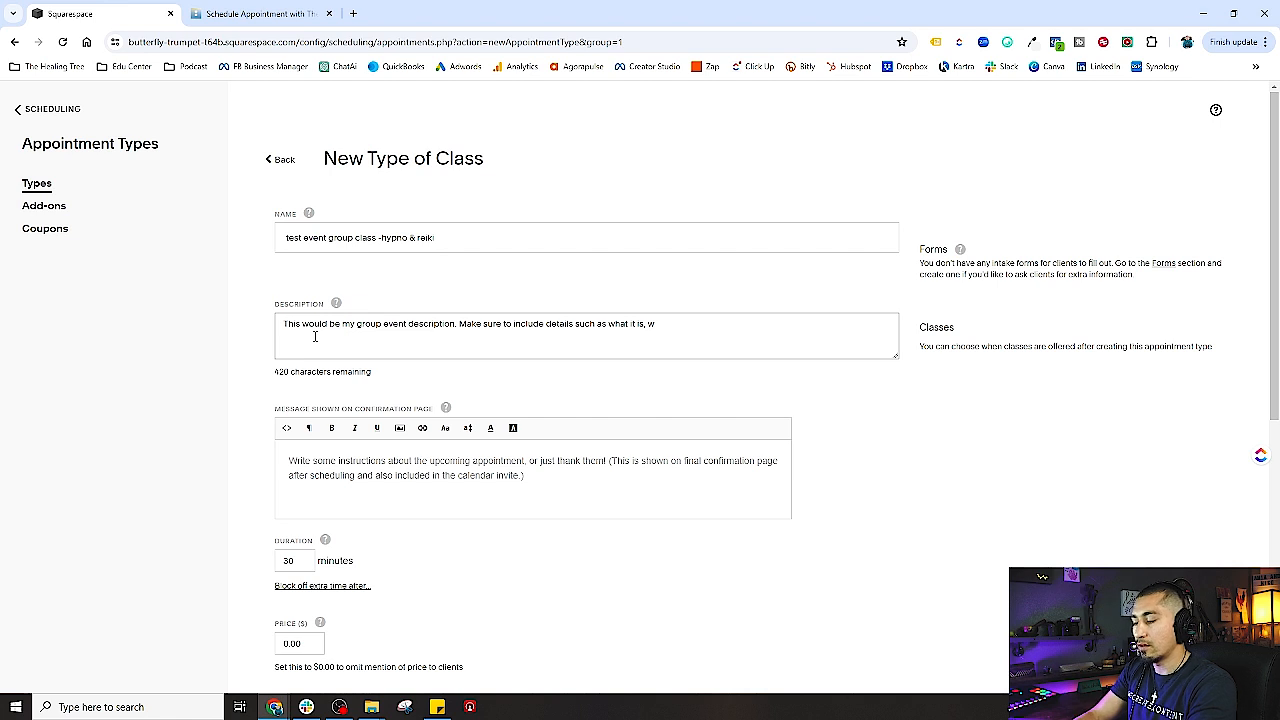
pyautogui.write('here, the time')
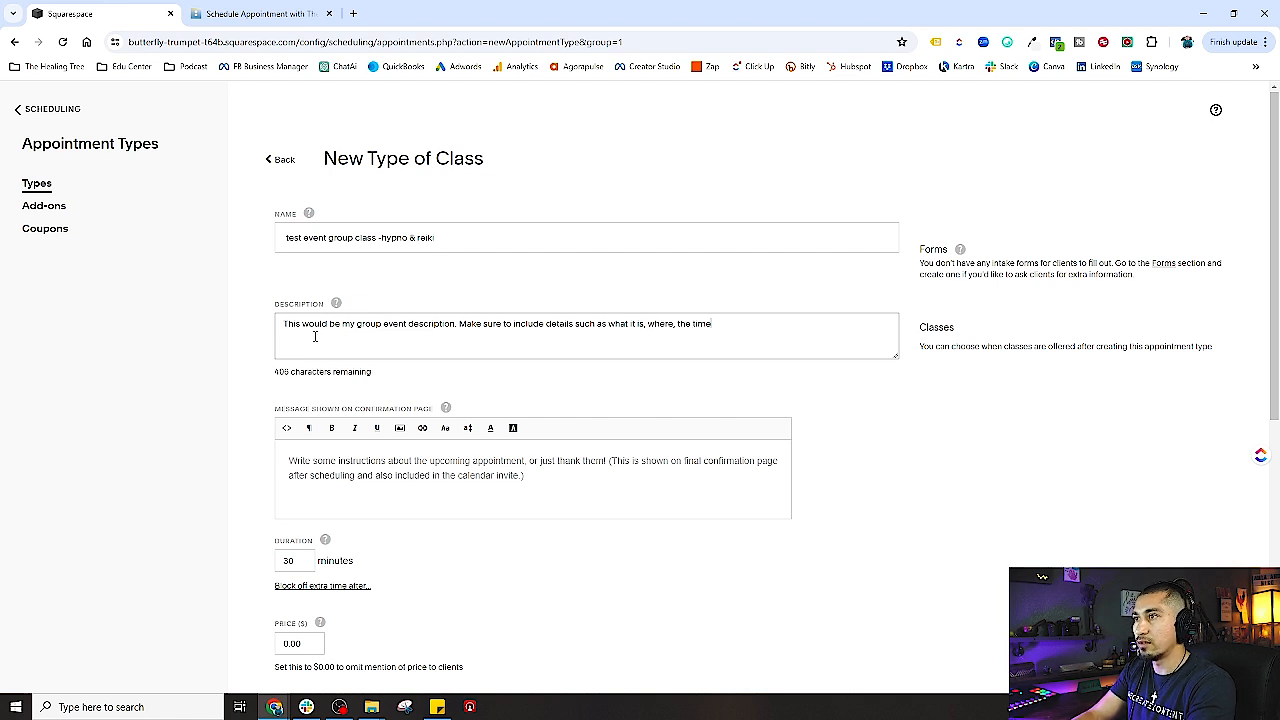
pyautogui.write(',')
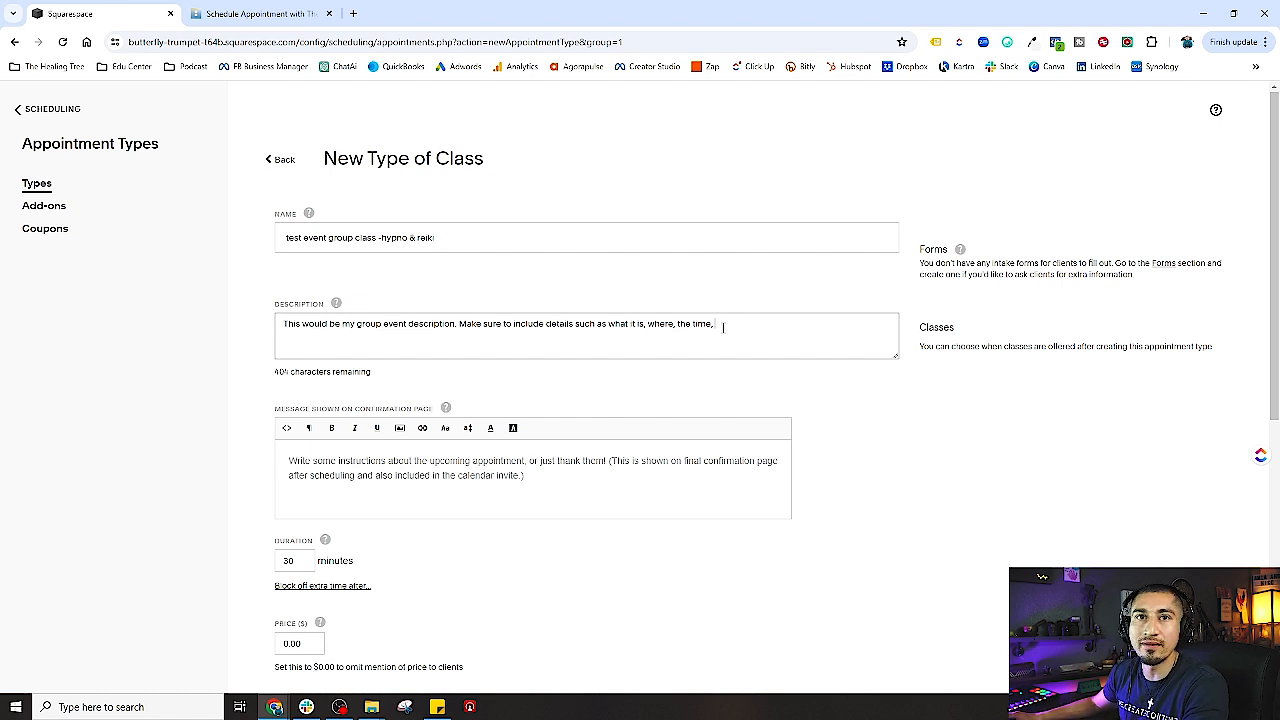
pyautogui.moveTo(723, 326); pyautogui.dragTo(459, 325)
pyautogui.click(781, 332)
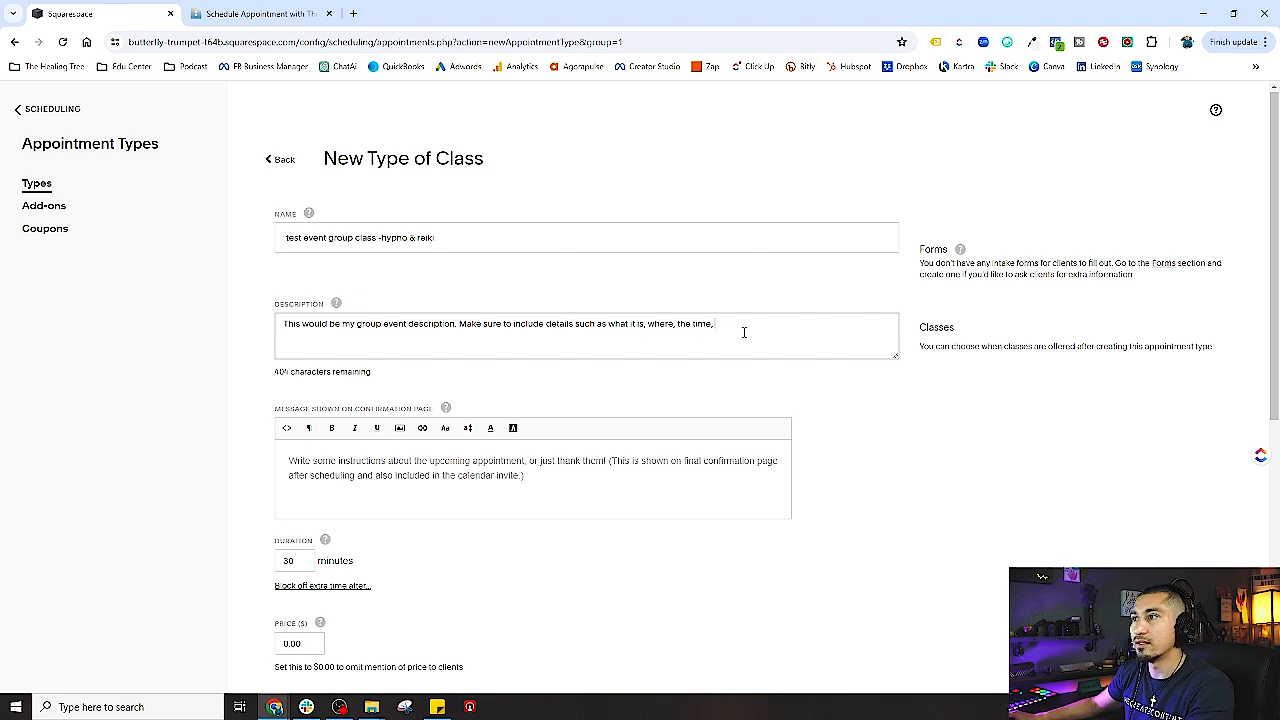
pyautogui.write('price..')
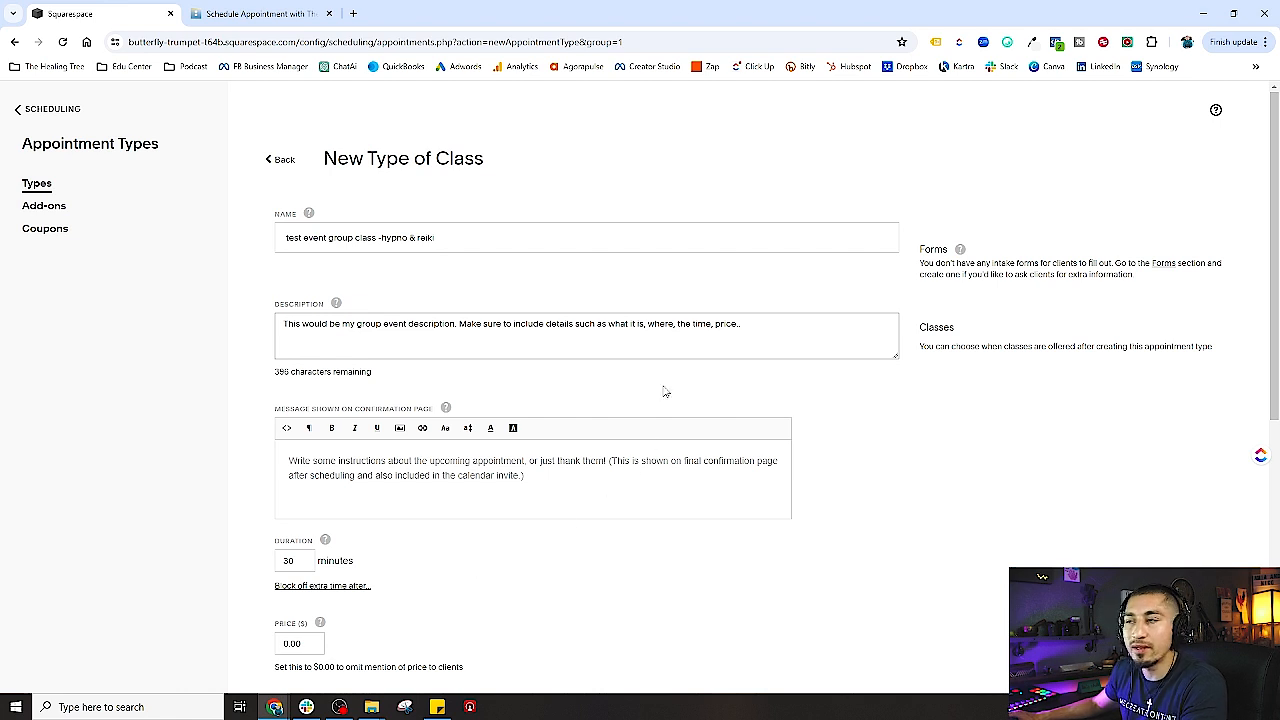
pyautogui.moveTo(744, 326); pyautogui.dragTo(458, 326)
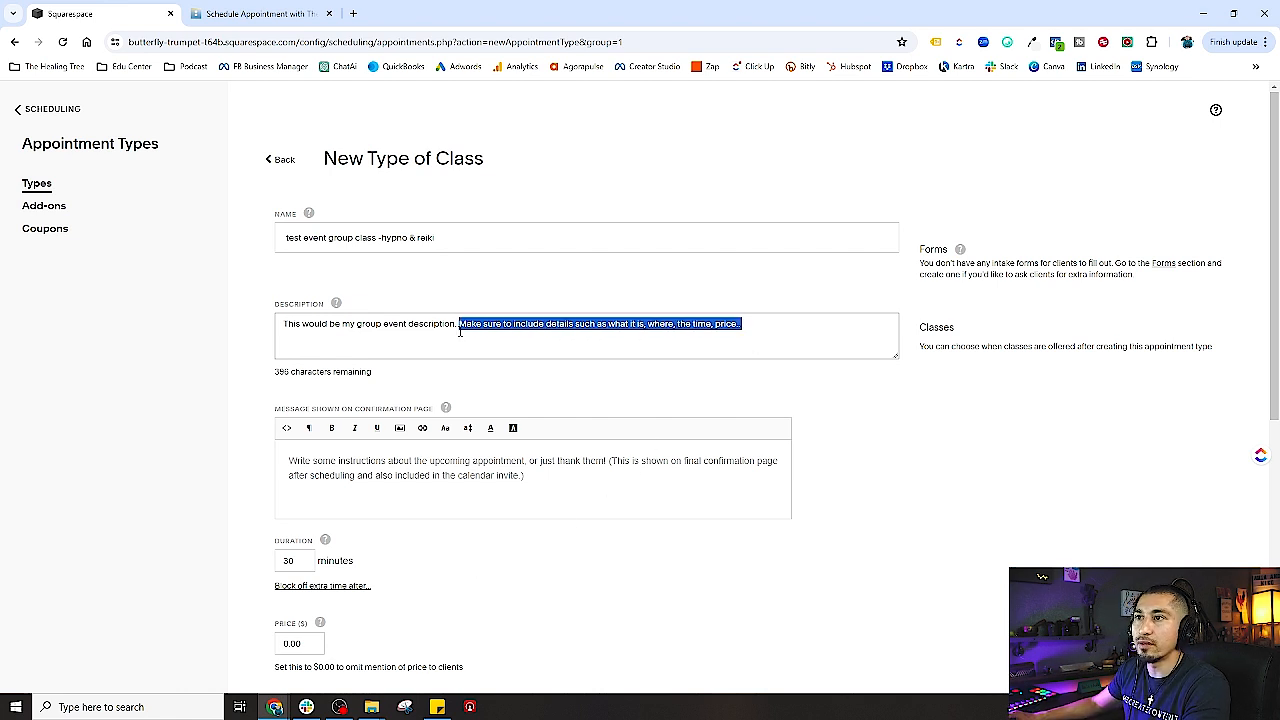
pyautogui.click(424, 341)
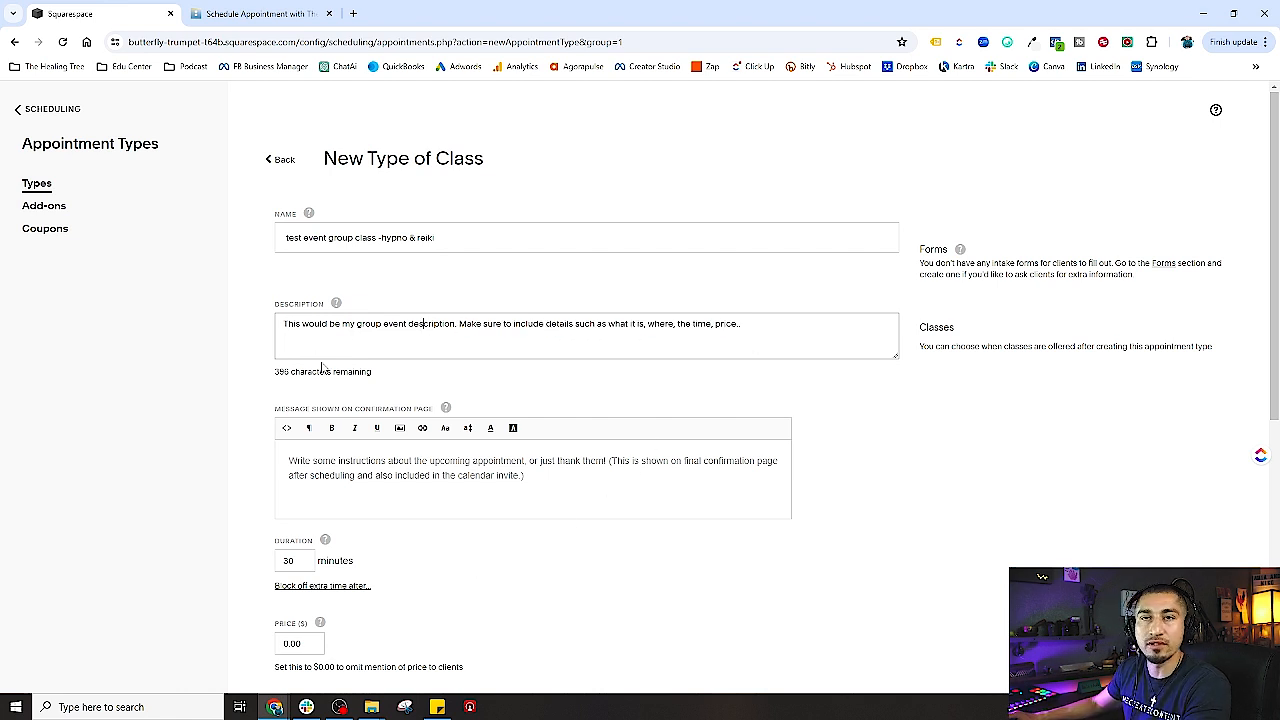
pyautogui.moveTo(461, 238); pyautogui.dragTo(261, 245)
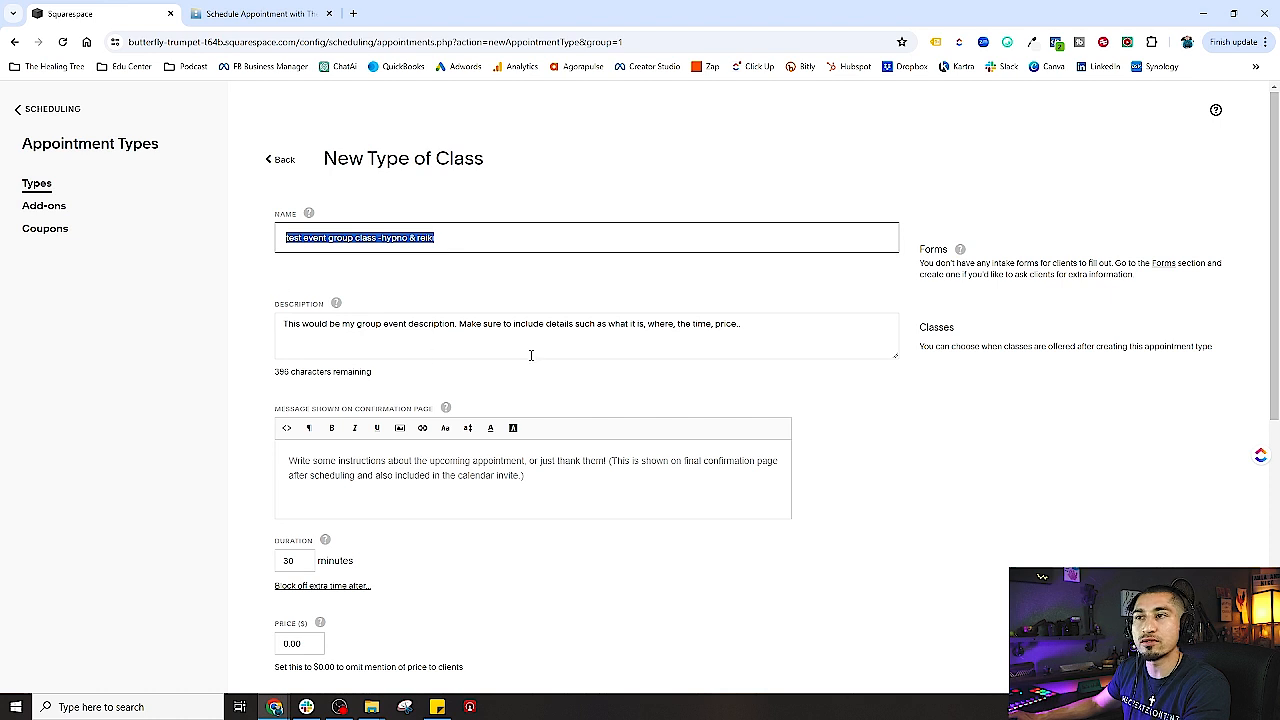
pyautogui.click(531, 355)
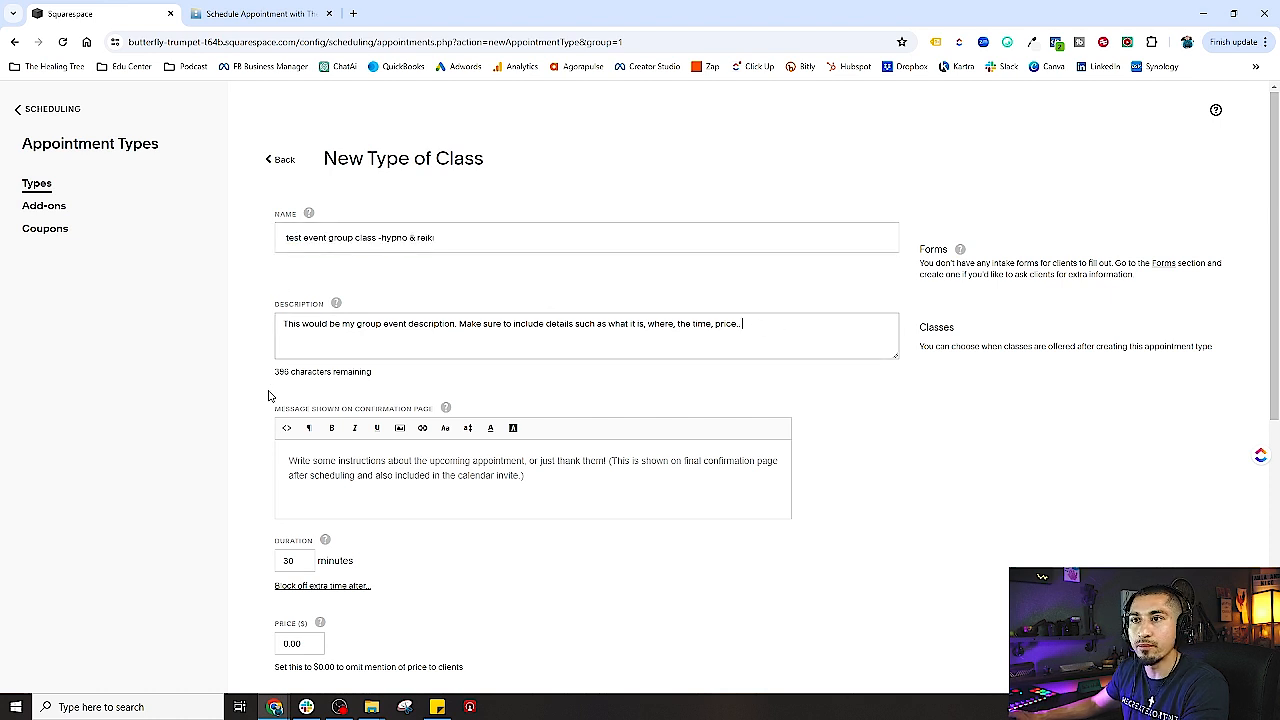
pyautogui.click(400, 478)
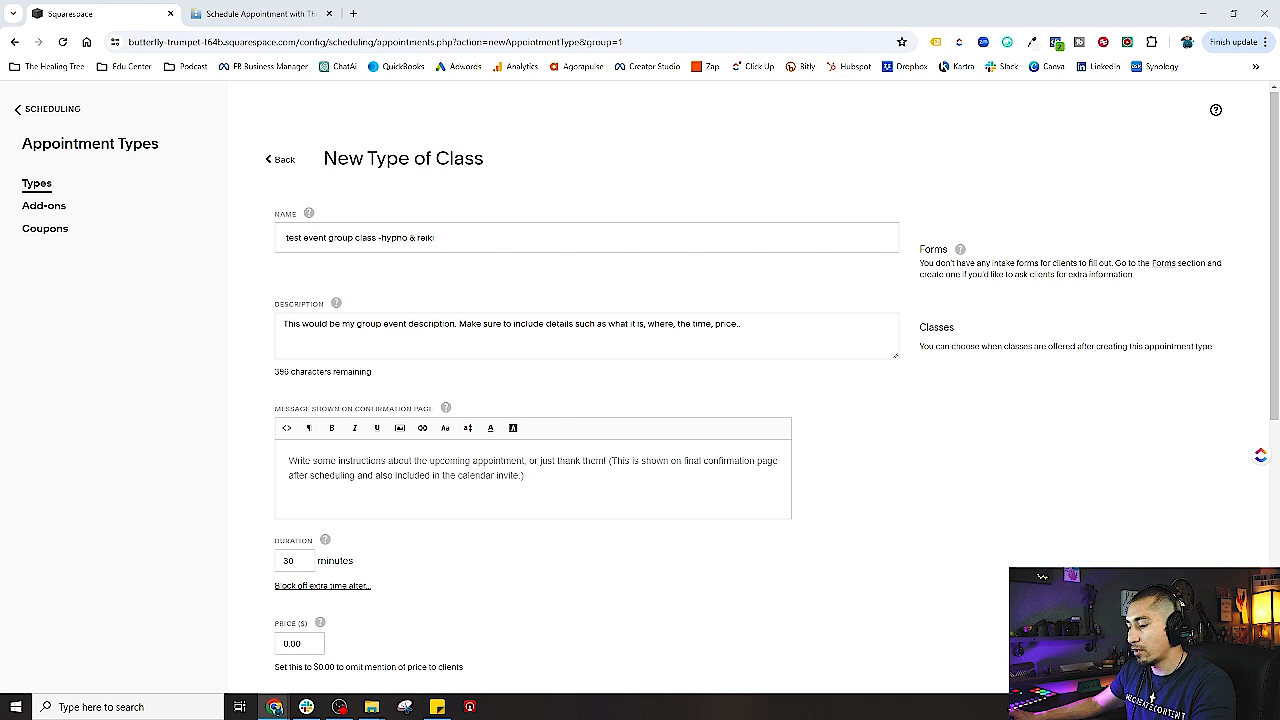
# - Paste the thank-you confirmation, name the hypno & reiki session and practitioner, and separate the questions line
pyautogui.hotkey('ctrl', 'v')
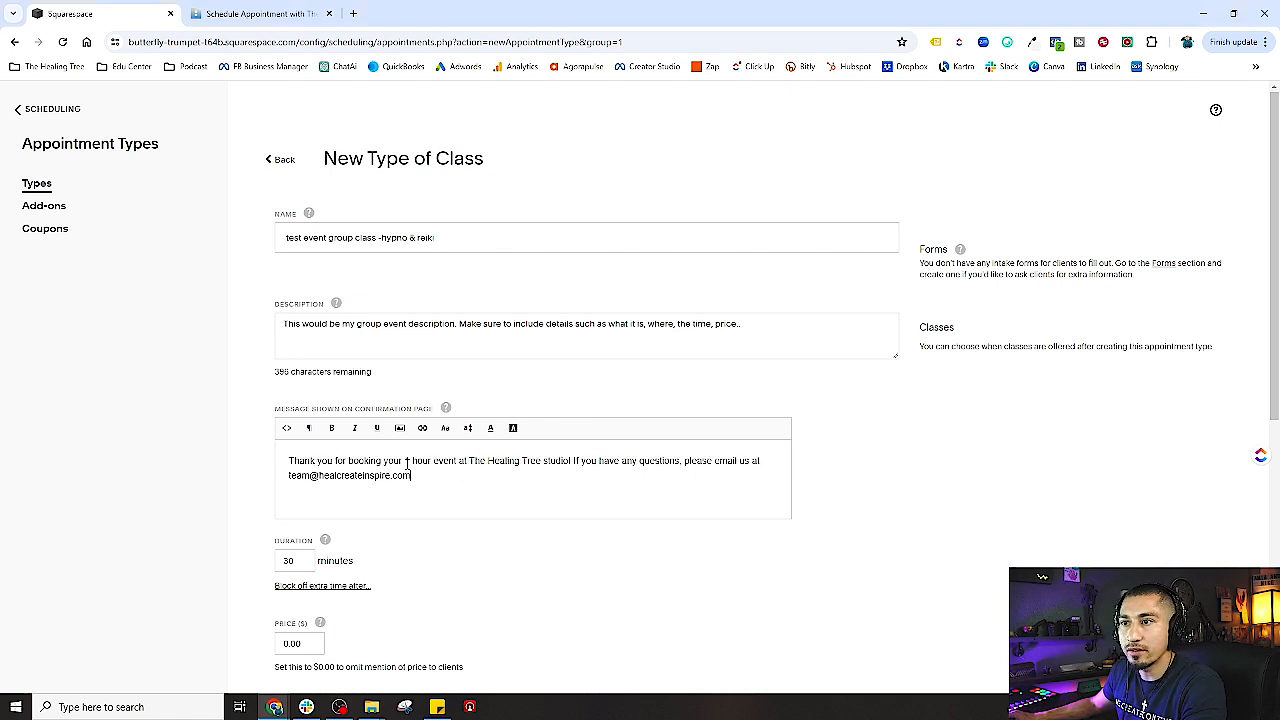
pyautogui.moveTo(405, 461); pyautogui.dragTo(569, 461)
pyautogui.write('hypno & r')
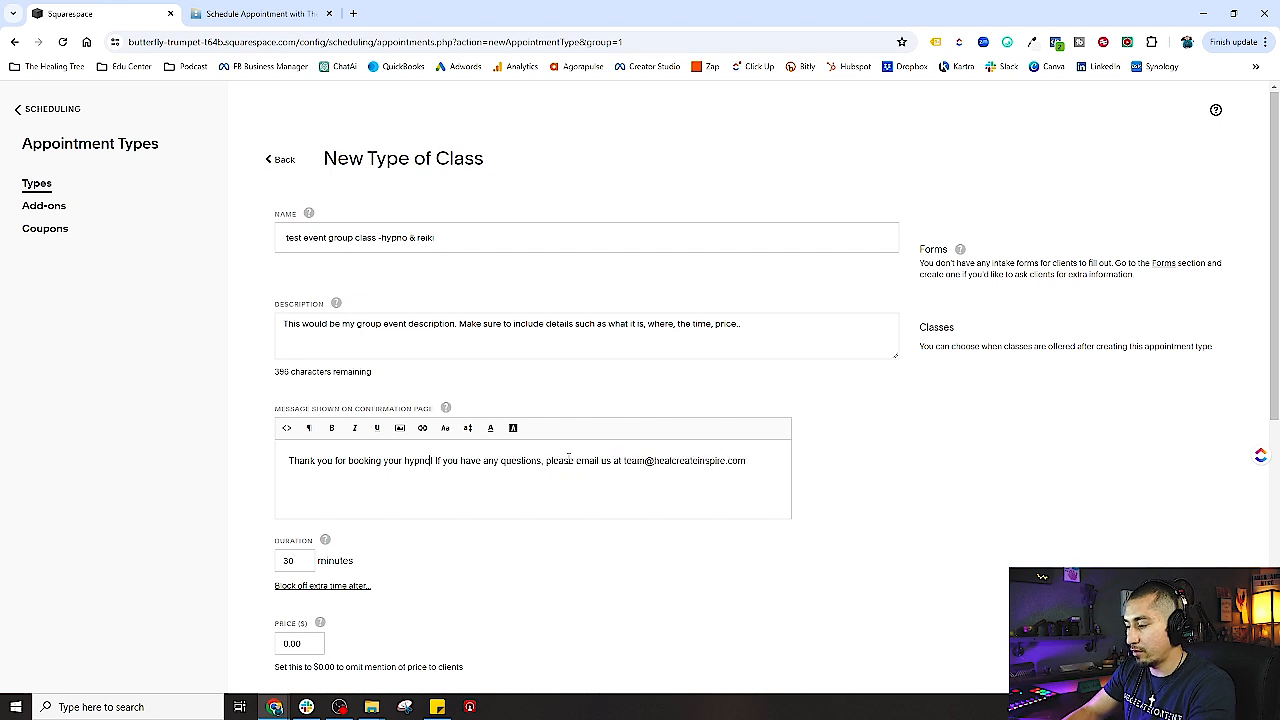
pyautogui.write('eiki work')
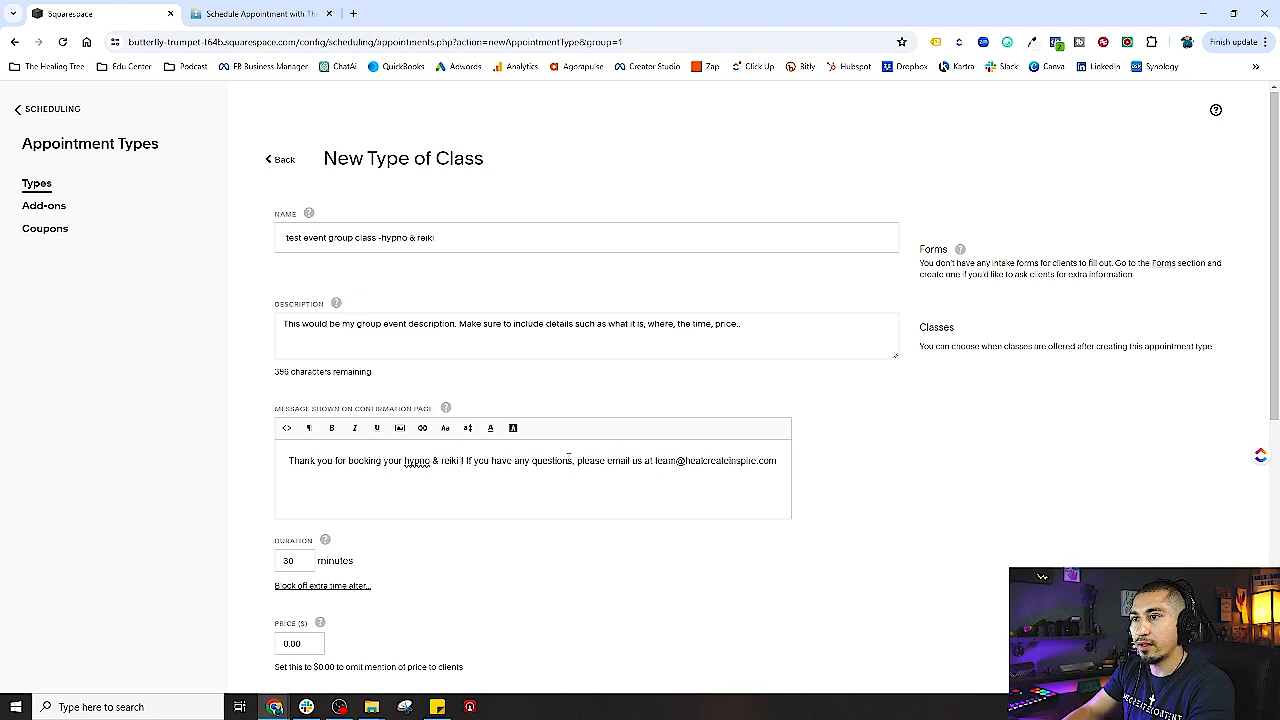
pyautogui.press('BackSpace')
pyautogui.press('BackSpace')
pyautogui.press('BackSpace')
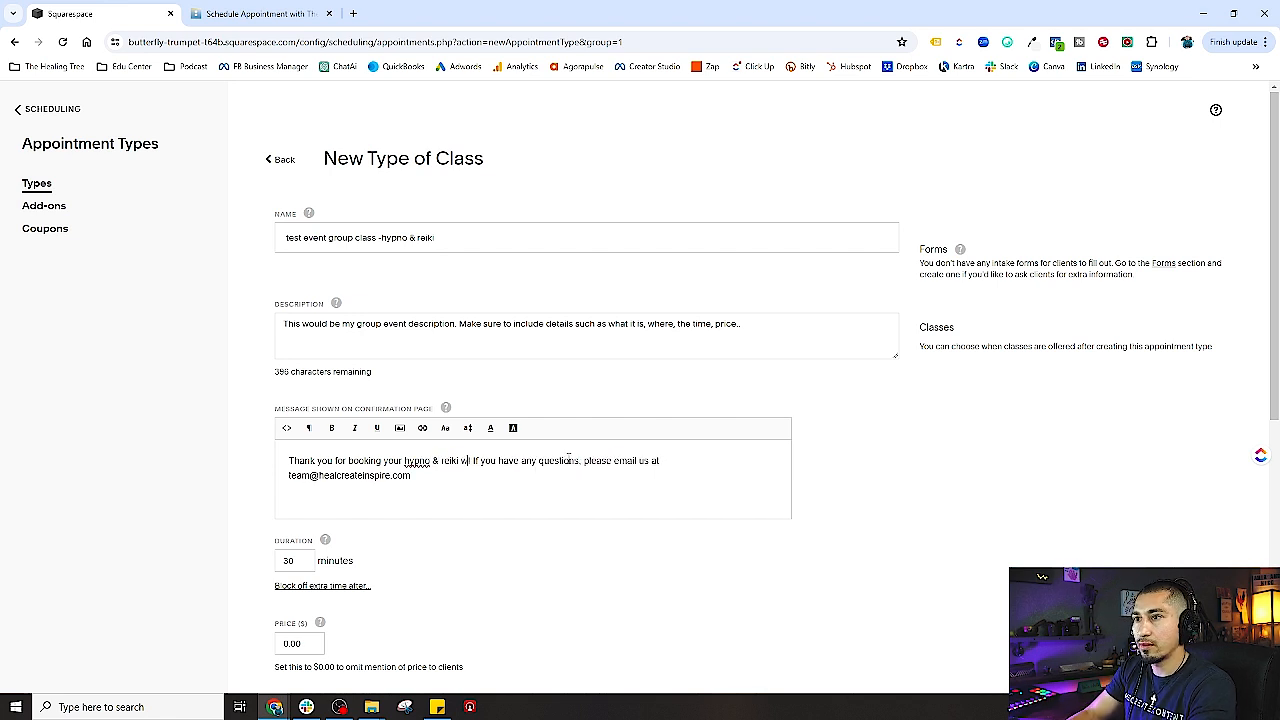
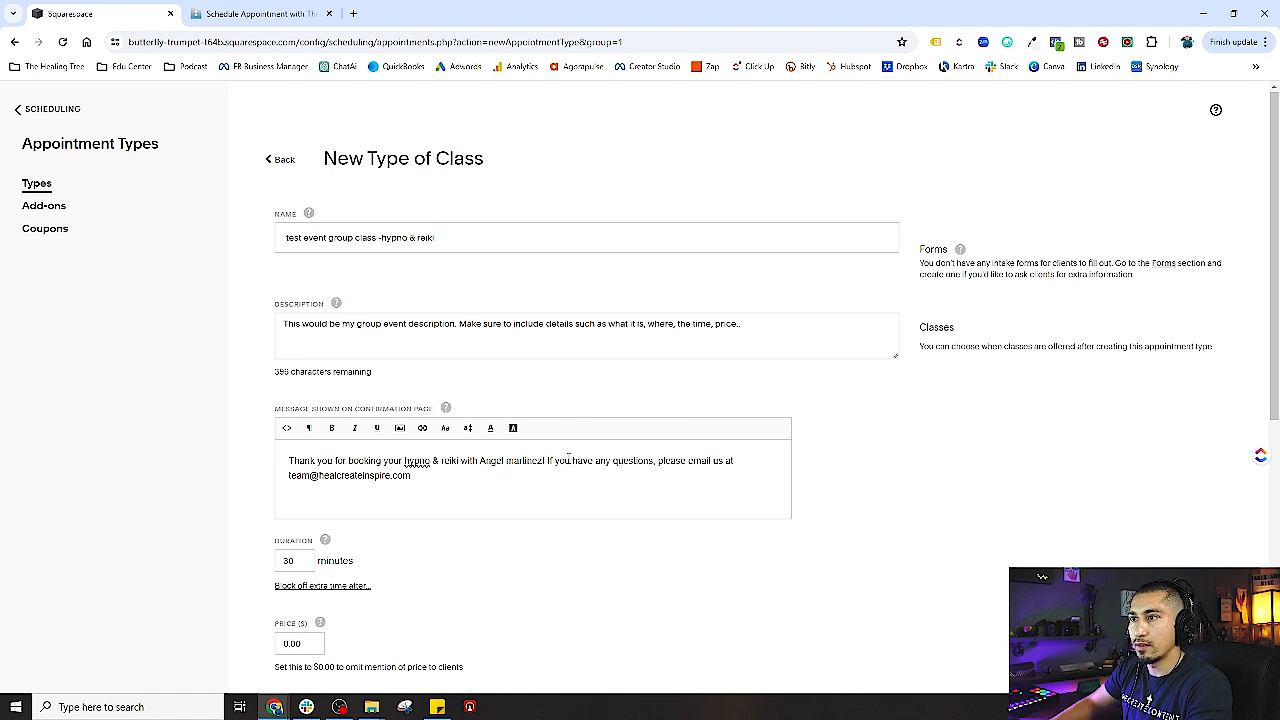
pyautogui.press('Return')
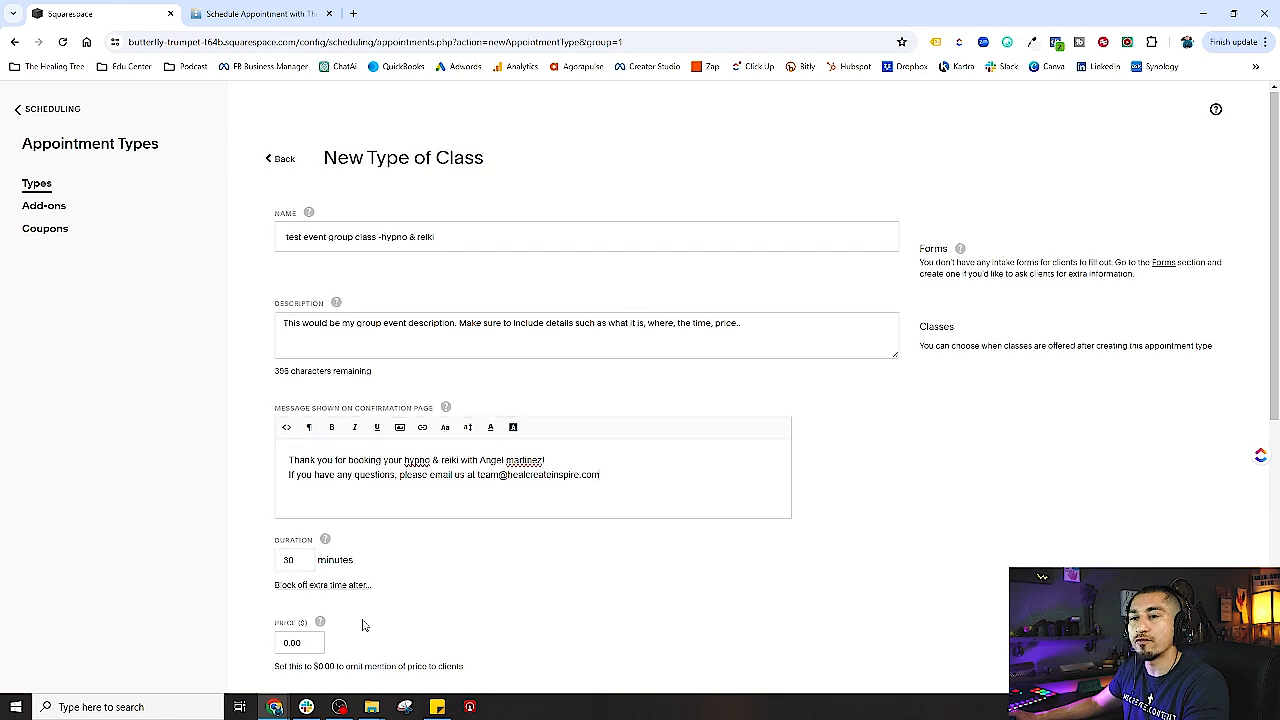
pyautogui.scroll(-2, 313, 569)
# - Change the class duration from 30 to 120 minutes
pyautogui.moveTo(310, 481)
pyautogui.doubleClick(288, 427)
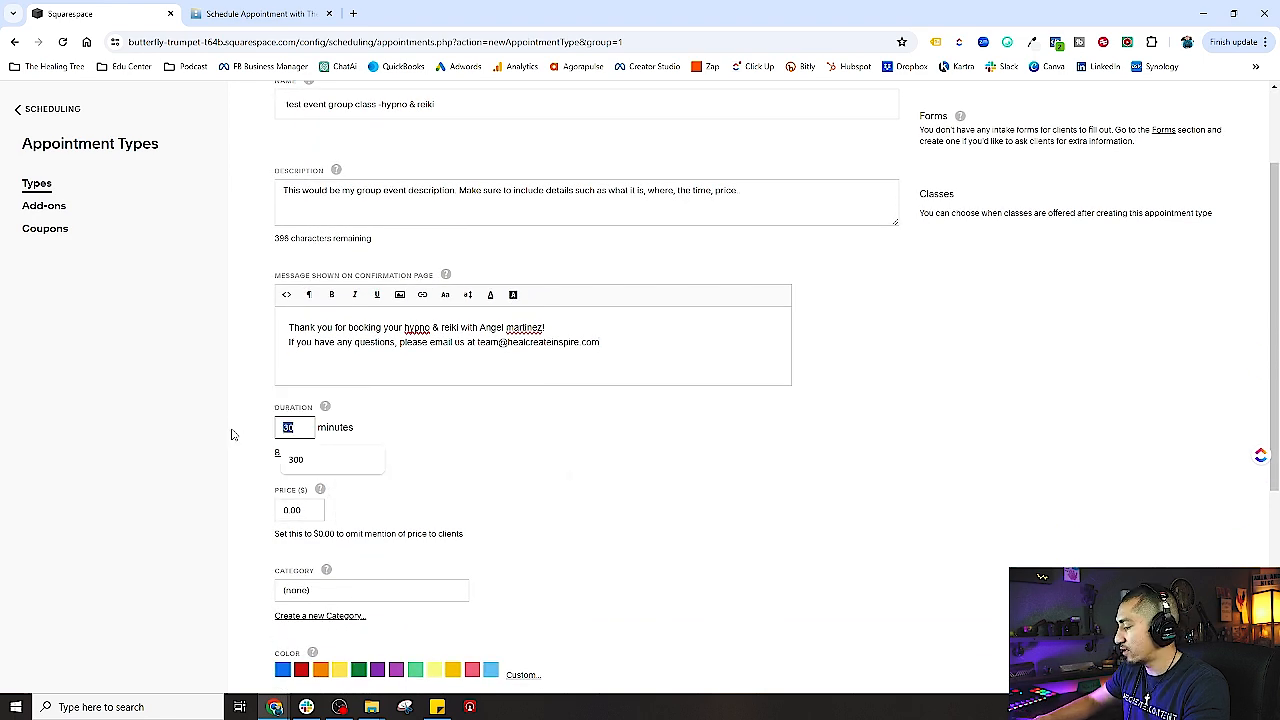
pyautogui.write('120')
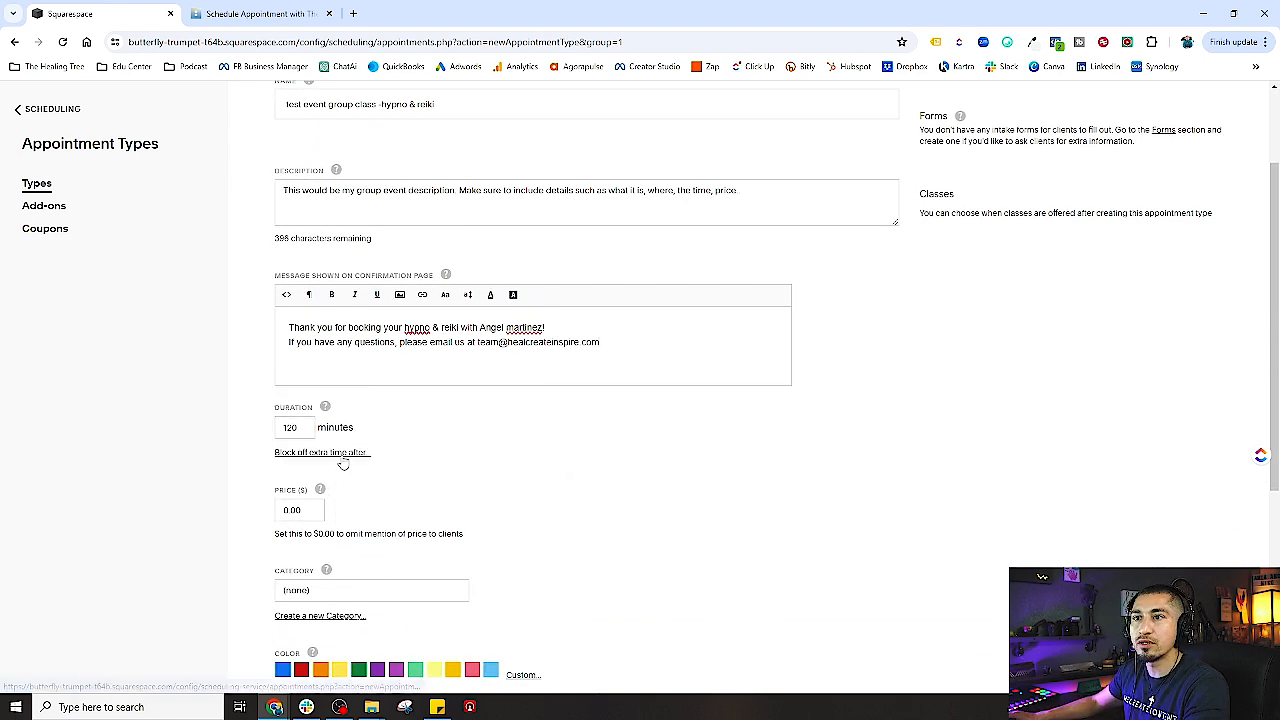
pyautogui.click(342, 456)
pyautogui.scroll(-1, 506, 460)
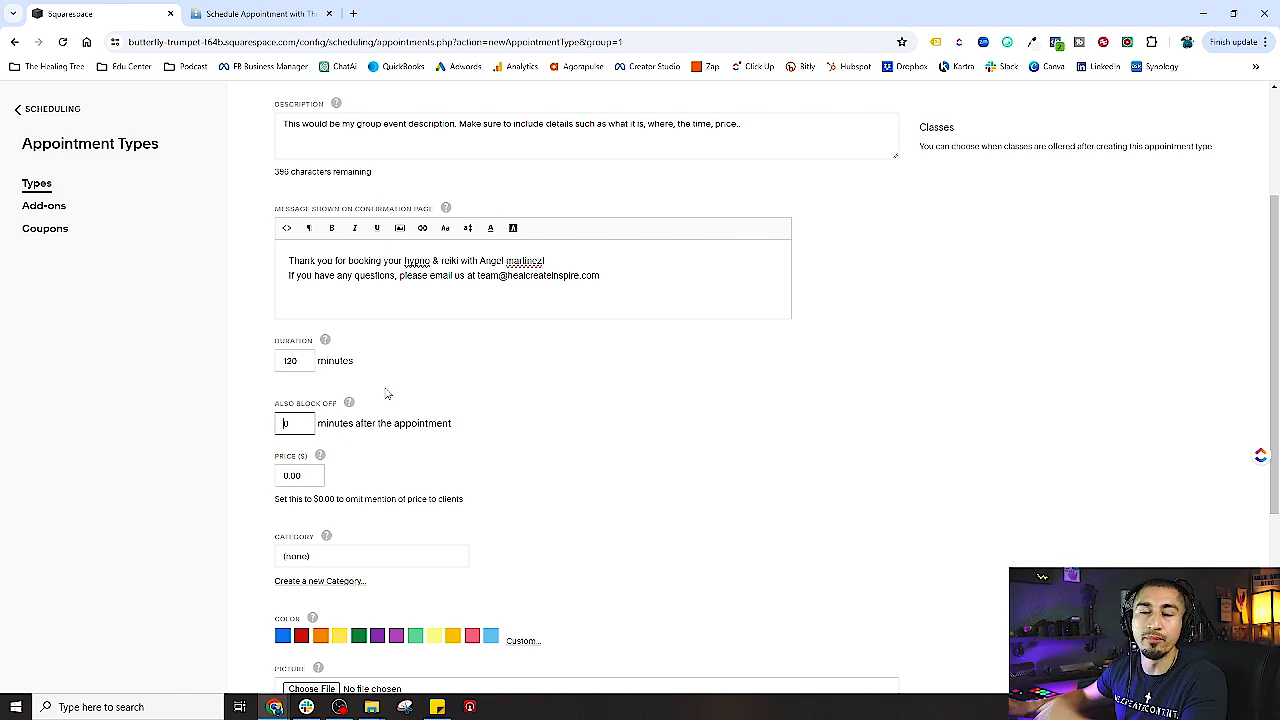
# - Leave the block-off time at 0 minutes and set the price to 75
pyautogui.moveTo(302, 427); pyautogui.dragTo(246, 430)
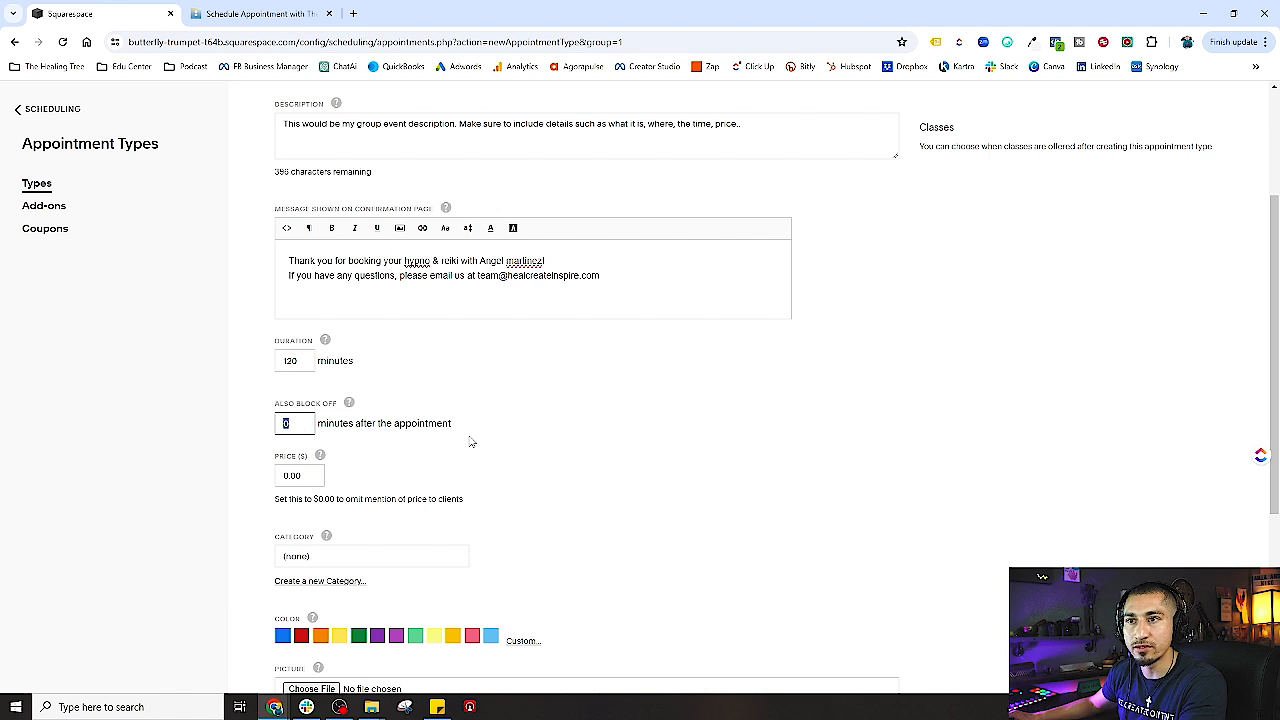
pyautogui.click(473, 441)
pyautogui.moveTo(318, 476); pyautogui.dragTo(241, 485)
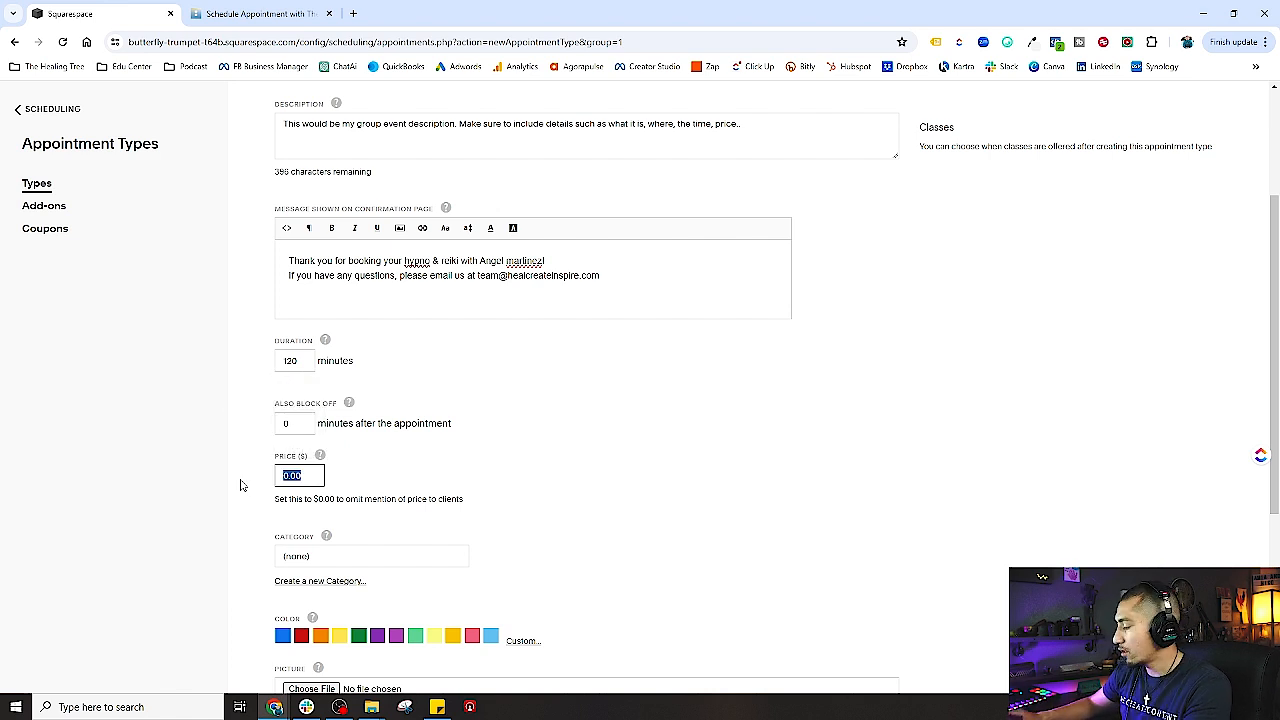
pyautogui.write('75')
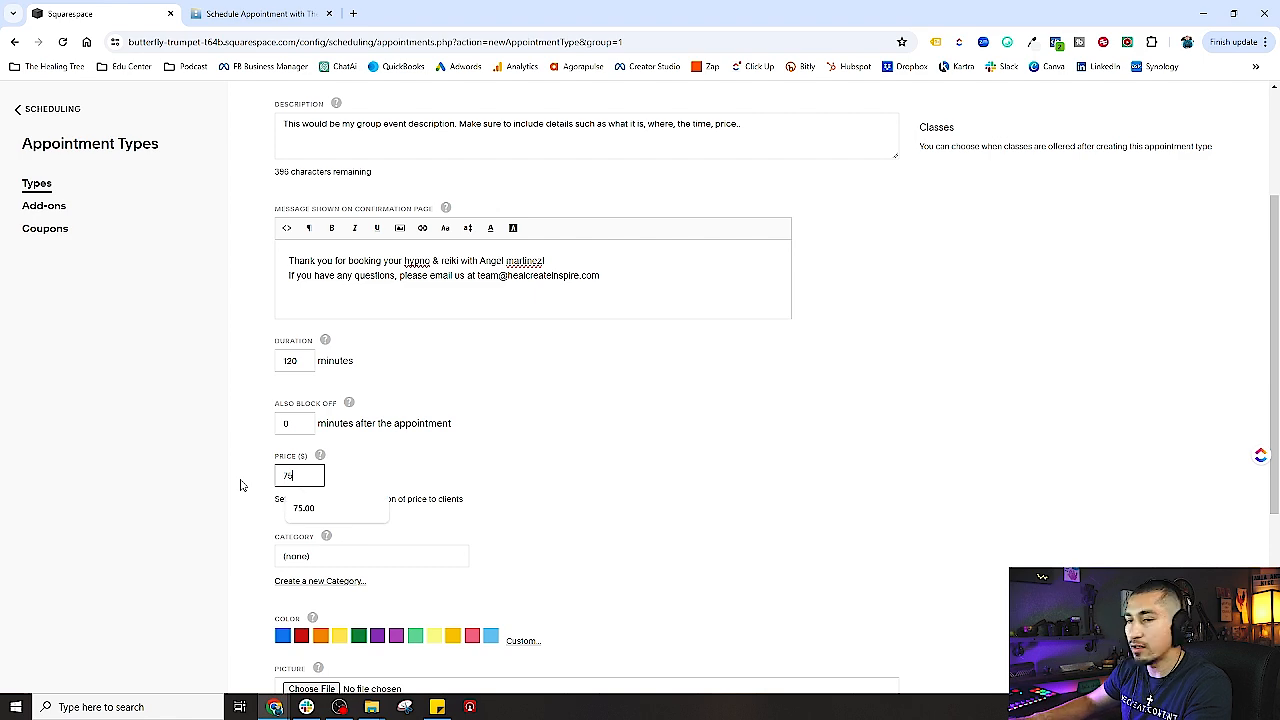
pyautogui.click(396, 481)
pyautogui.scroll(-2, 451, 476)
pyautogui.scroll(-1, 451, 476)
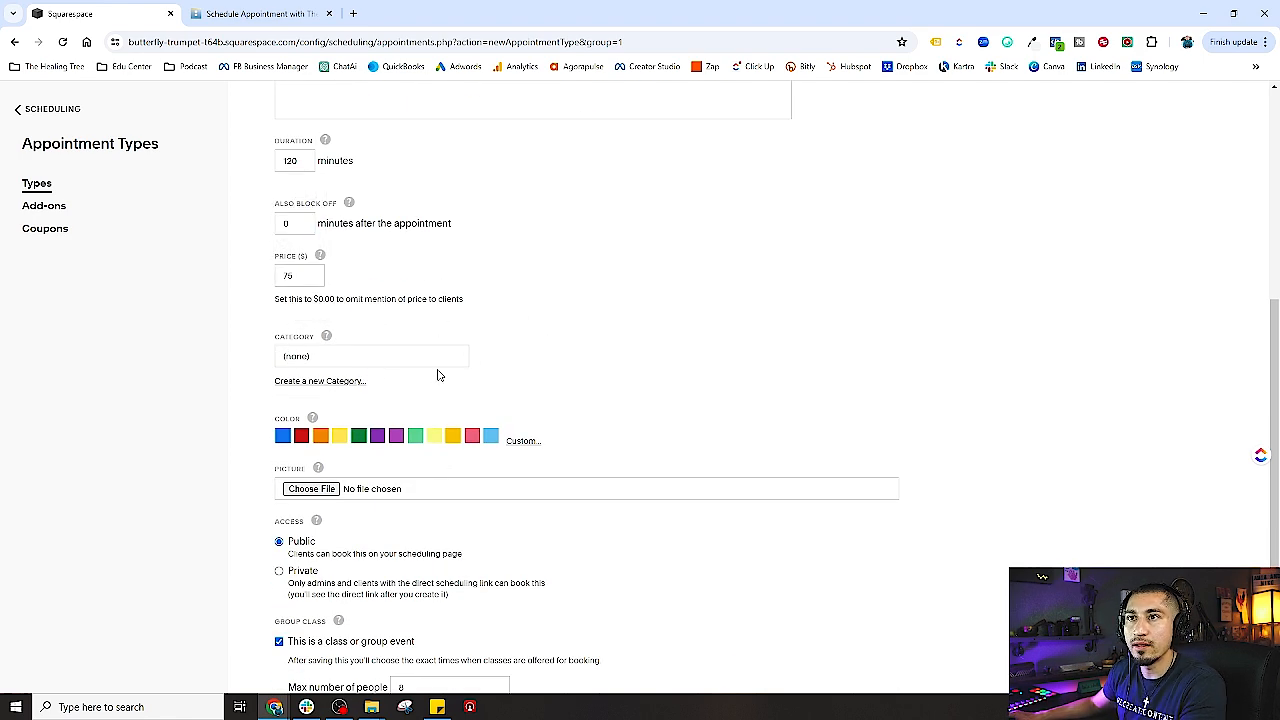
# - Create a new Group Events category for the class and colour it purple
pyautogui.click(330, 362)
pyautogui.click(690, 370)
pyautogui.click(305, 385)
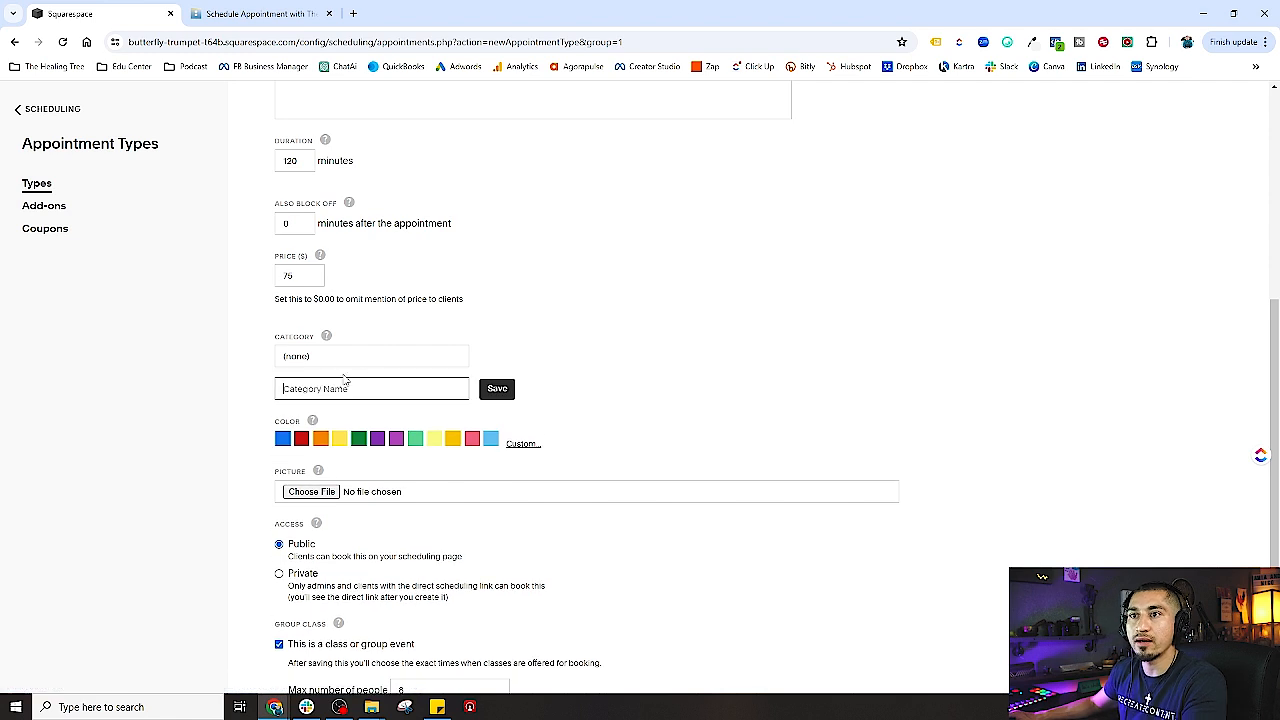
pyautogui.write('Gro')
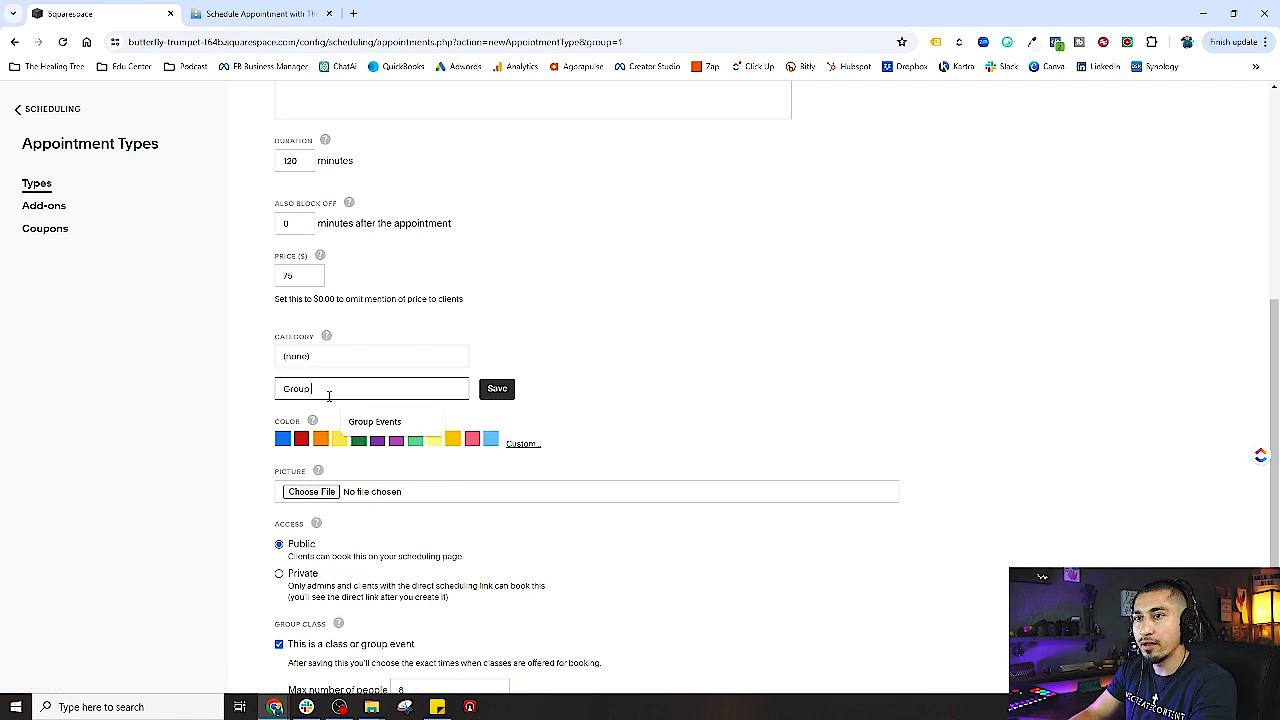
pyautogui.write('up')
pyautogui.click(386, 421)
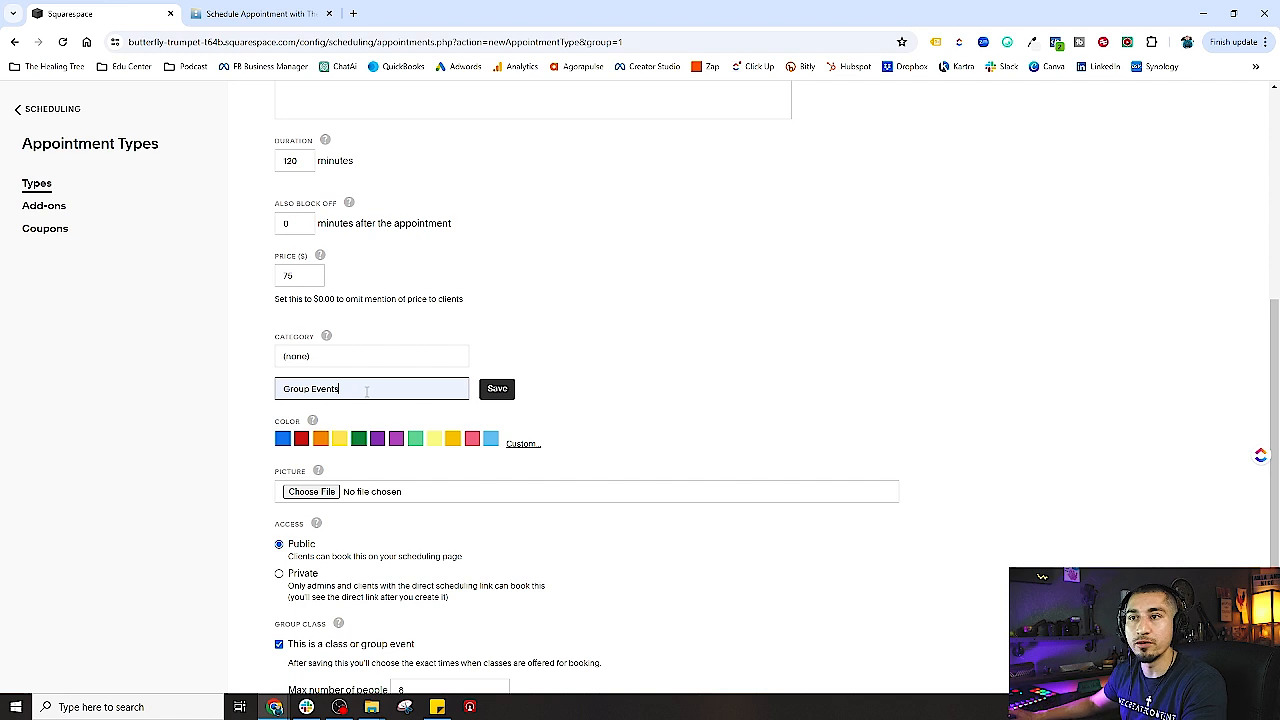
pyautogui.click(500, 390)
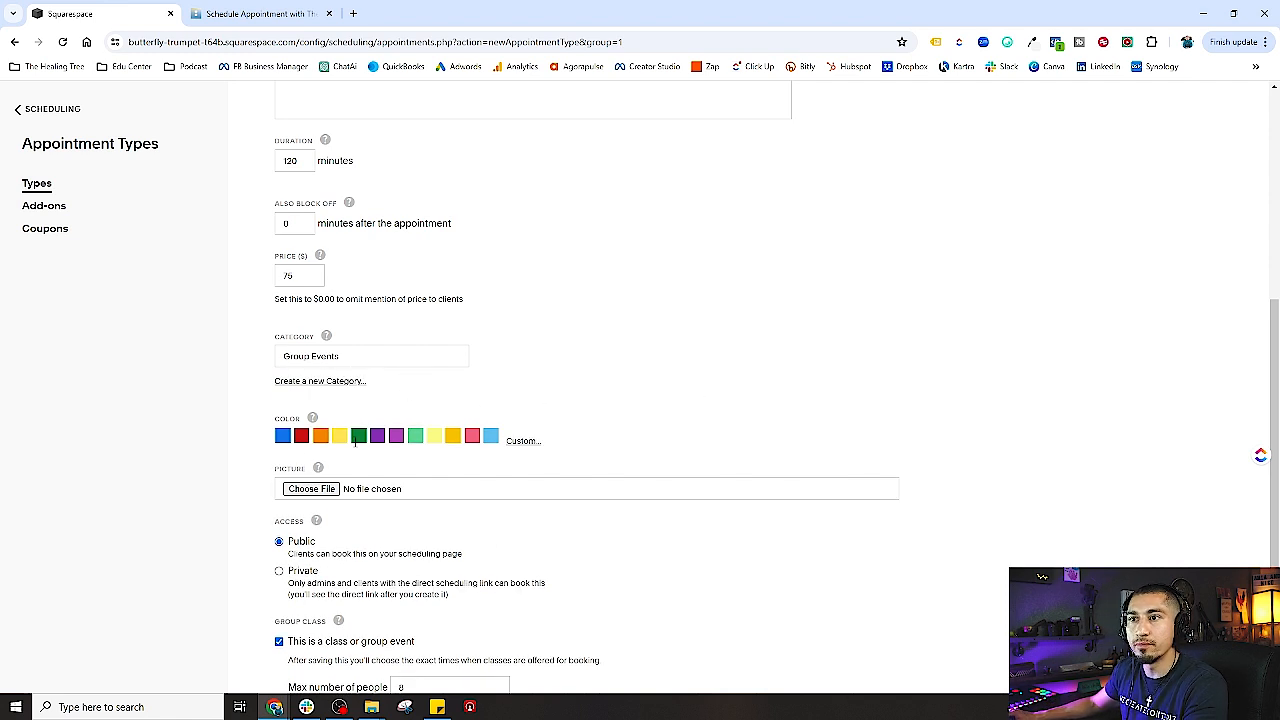
pyautogui.click(377, 436)
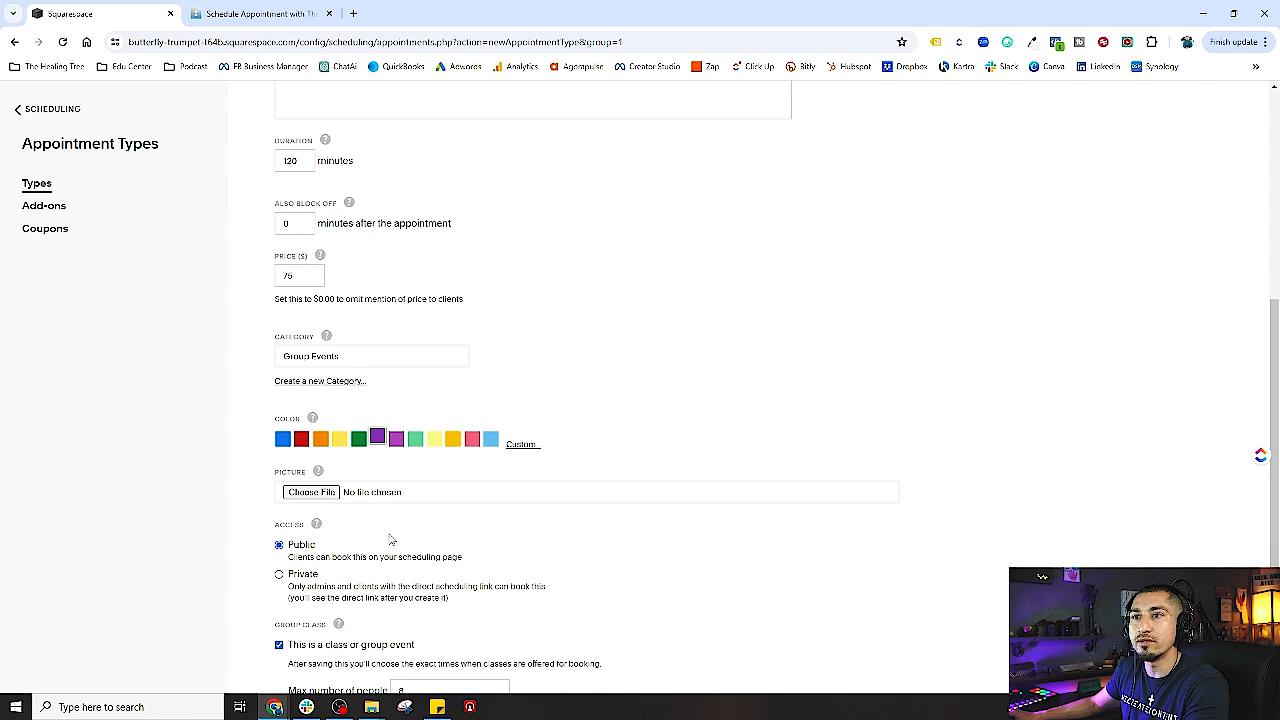
# - Attach the photo DSC09161.jpg as the class picture
pyautogui.scroll(-2, 391, 540)
pyautogui.click(310, 365)
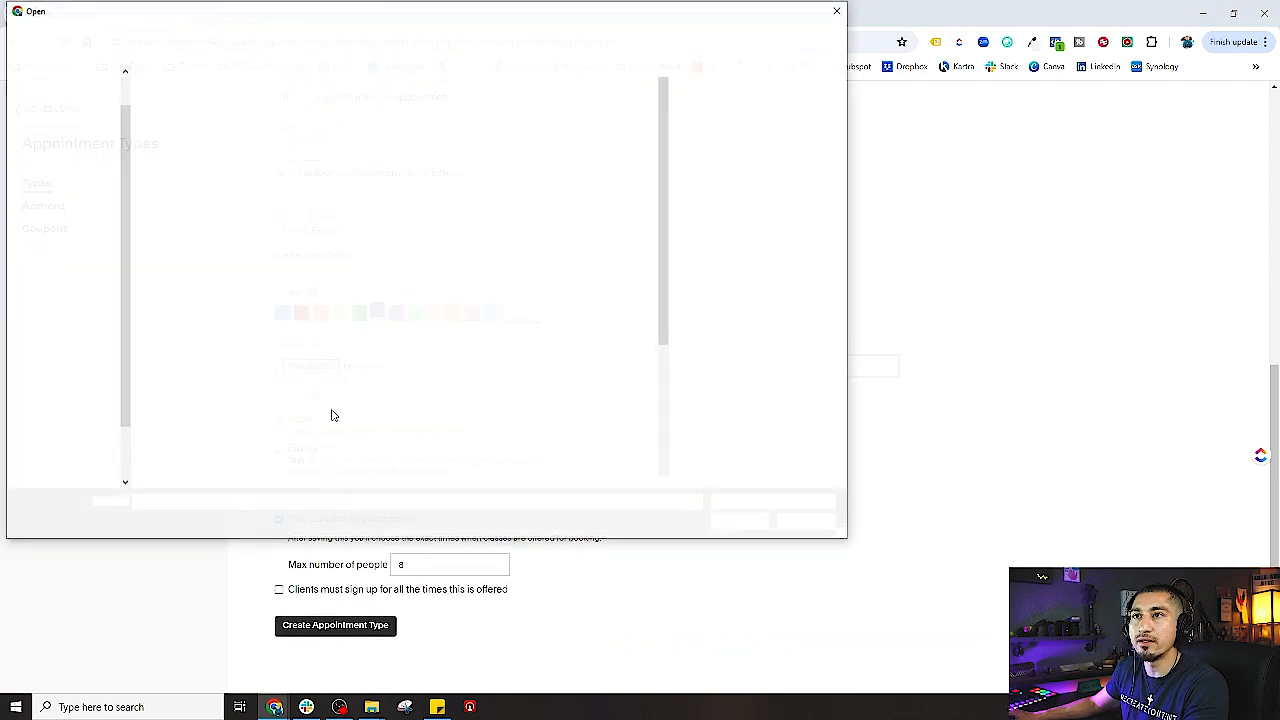
pyautogui.scroll(-5, 598, 415)
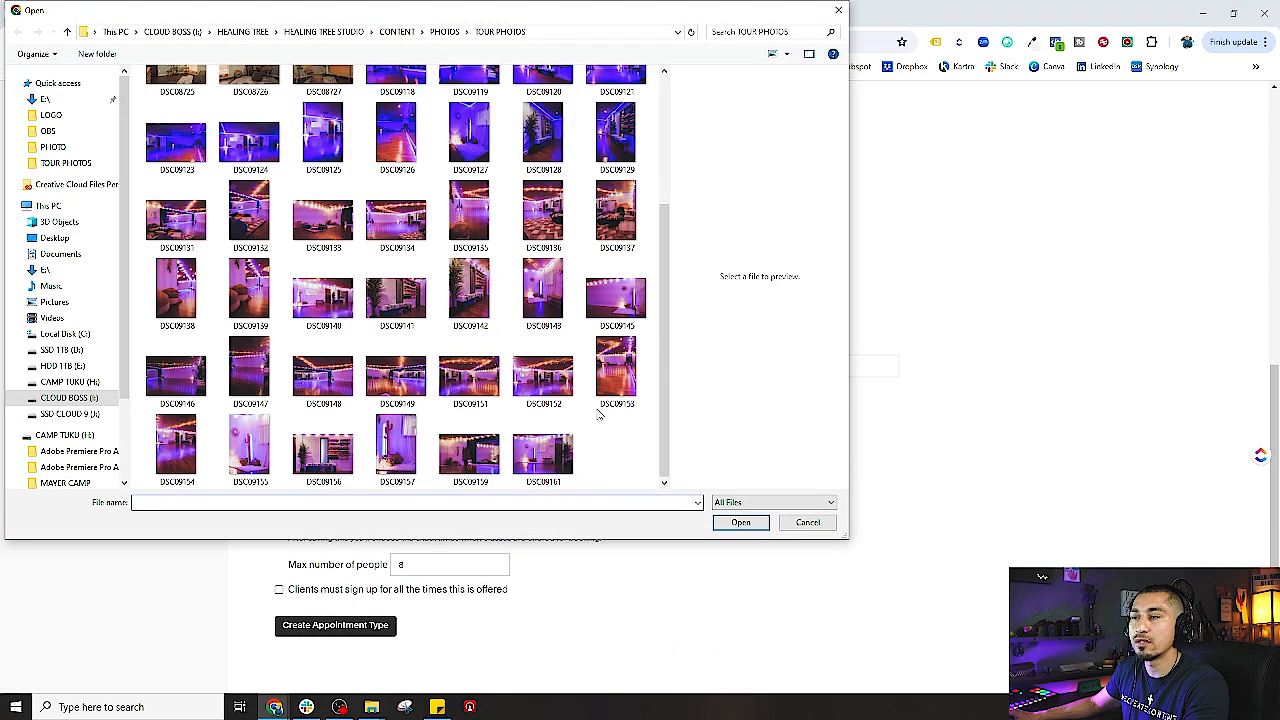
pyautogui.doubleClick(543, 455)
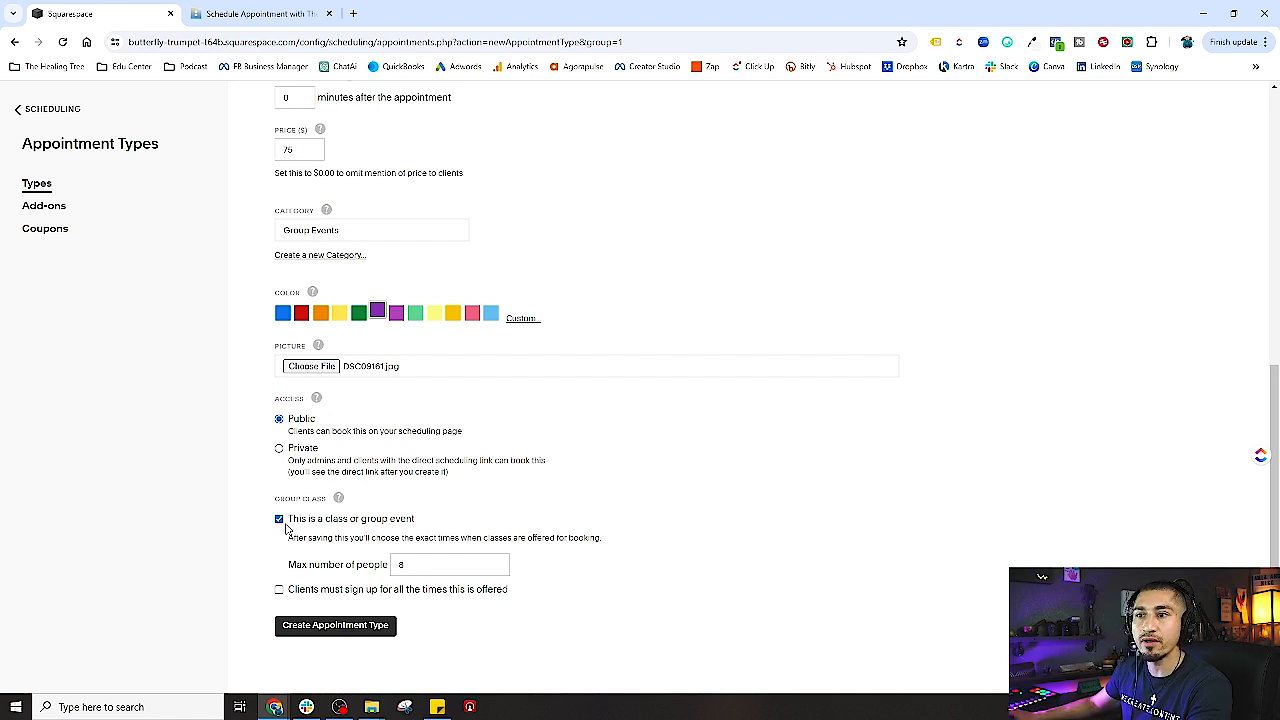
# - Raise the maximum class size from 8 to 15 people and create the appointment type
pyautogui.click(372, 563)
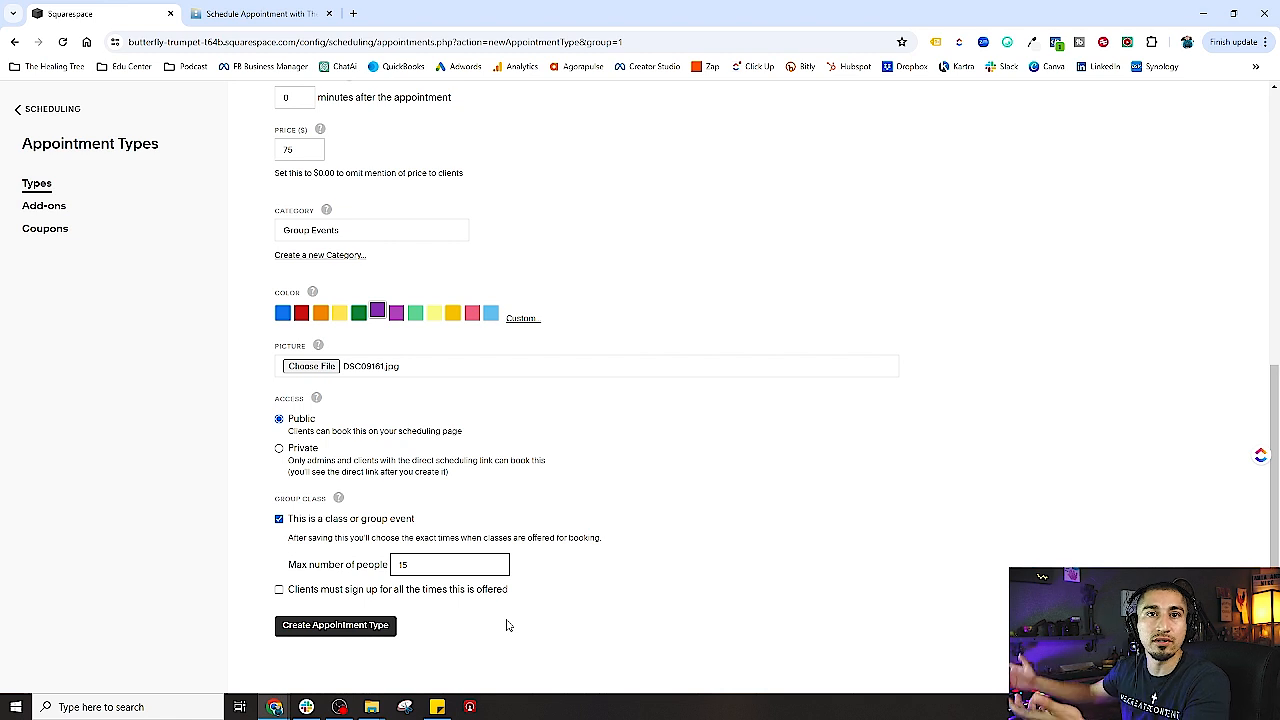
pyautogui.click(463, 622)
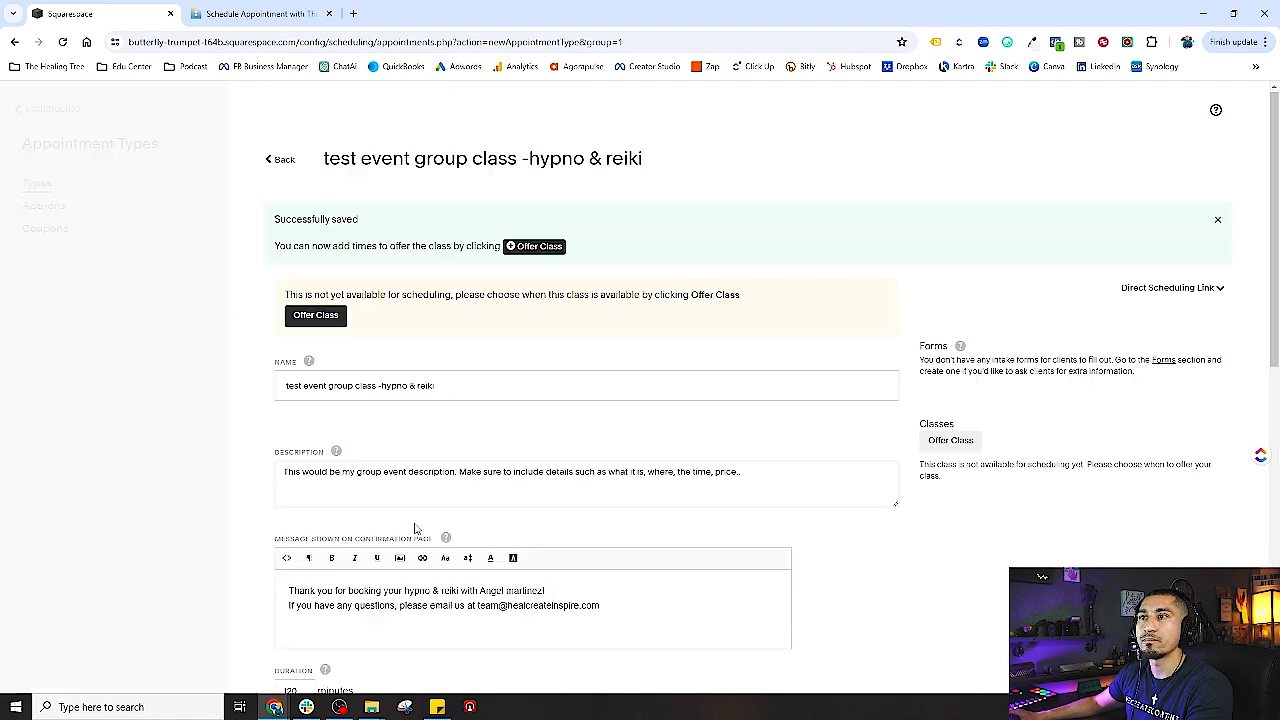
pyautogui.scroll(-2, 783, 456)
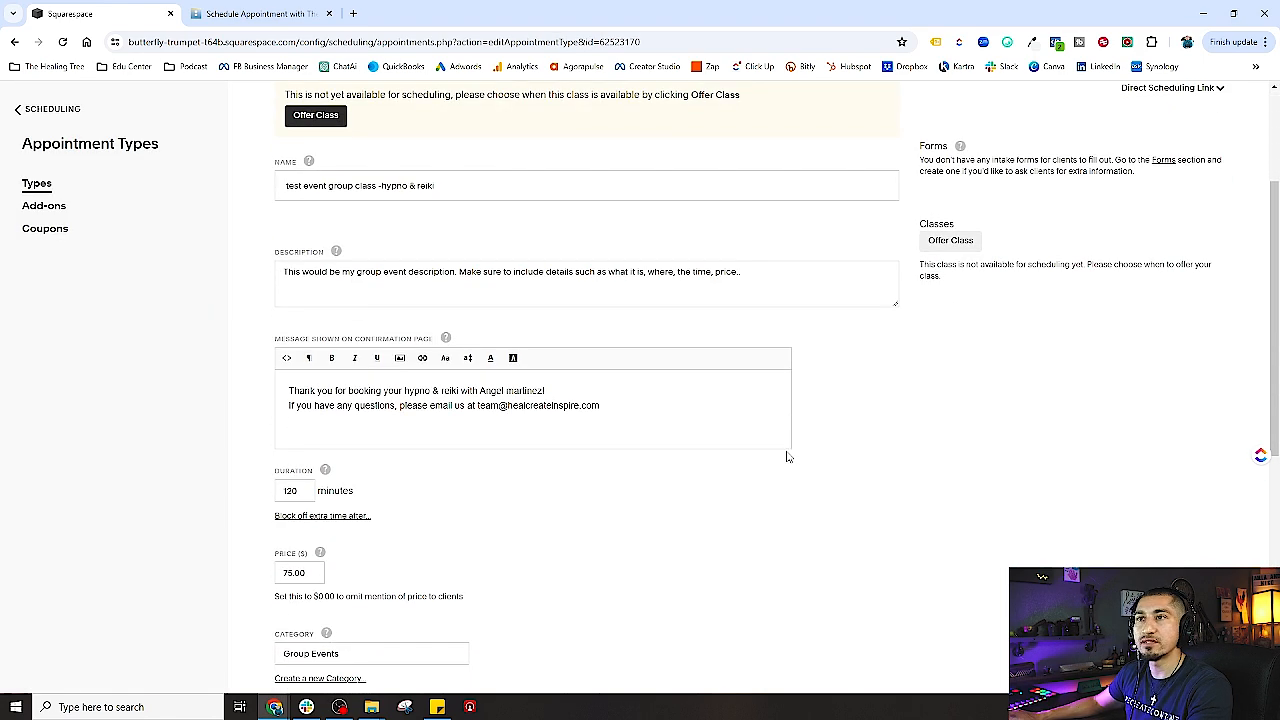
pyautogui.scroll(2, 850, 468)
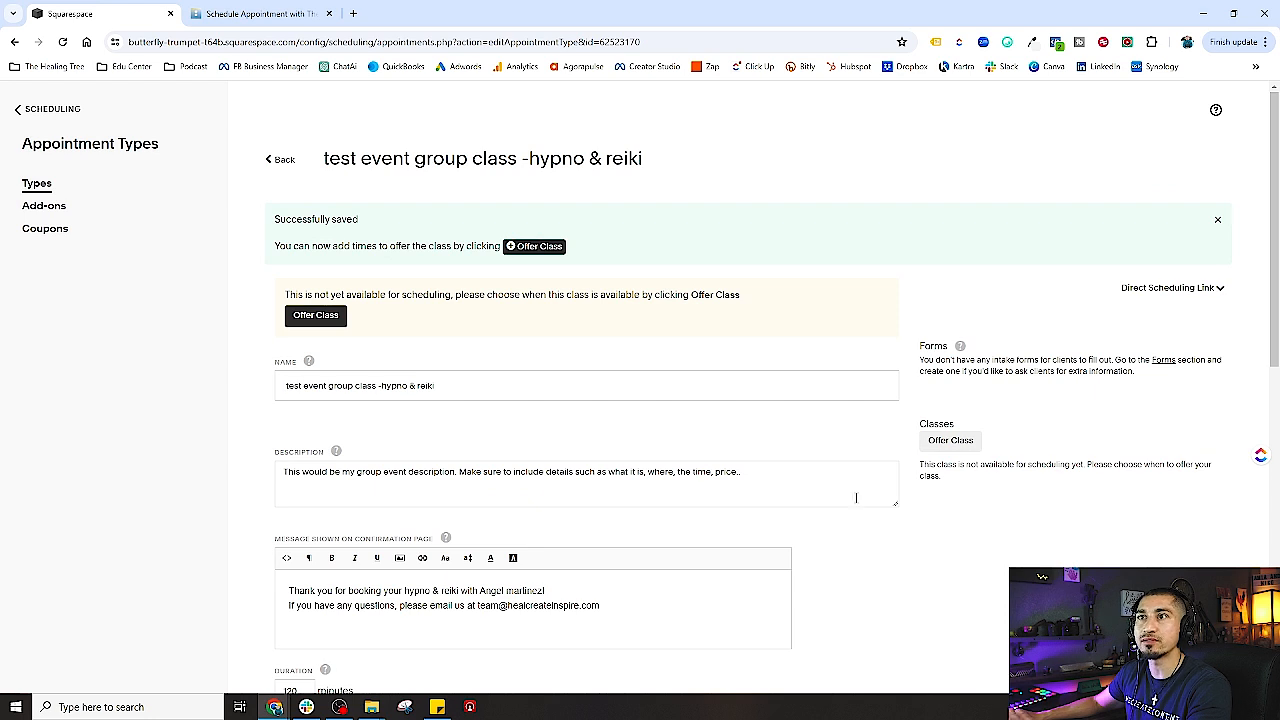
pyautogui.moveTo(294, 248); pyautogui.dragTo(490, 247)
pyautogui.click(981, 498)
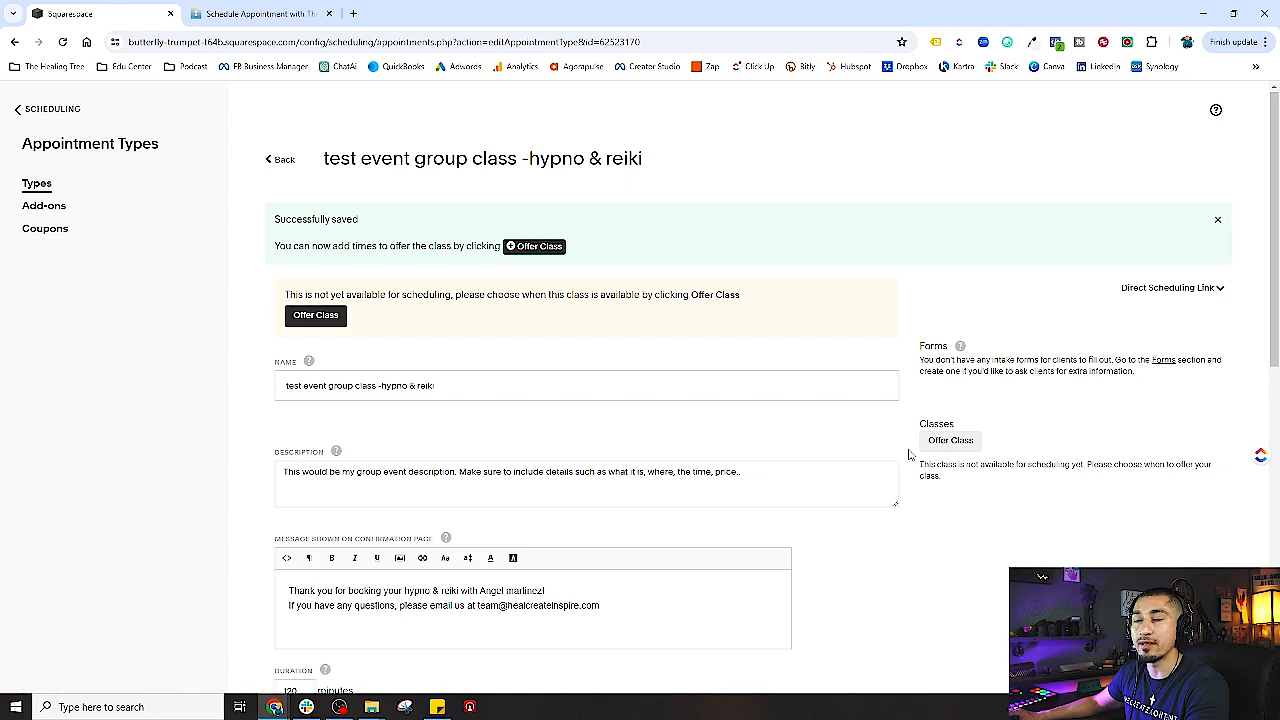
pyautogui.moveTo(466, 386); pyautogui.dragTo(279, 384)
pyautogui.click(479, 388)
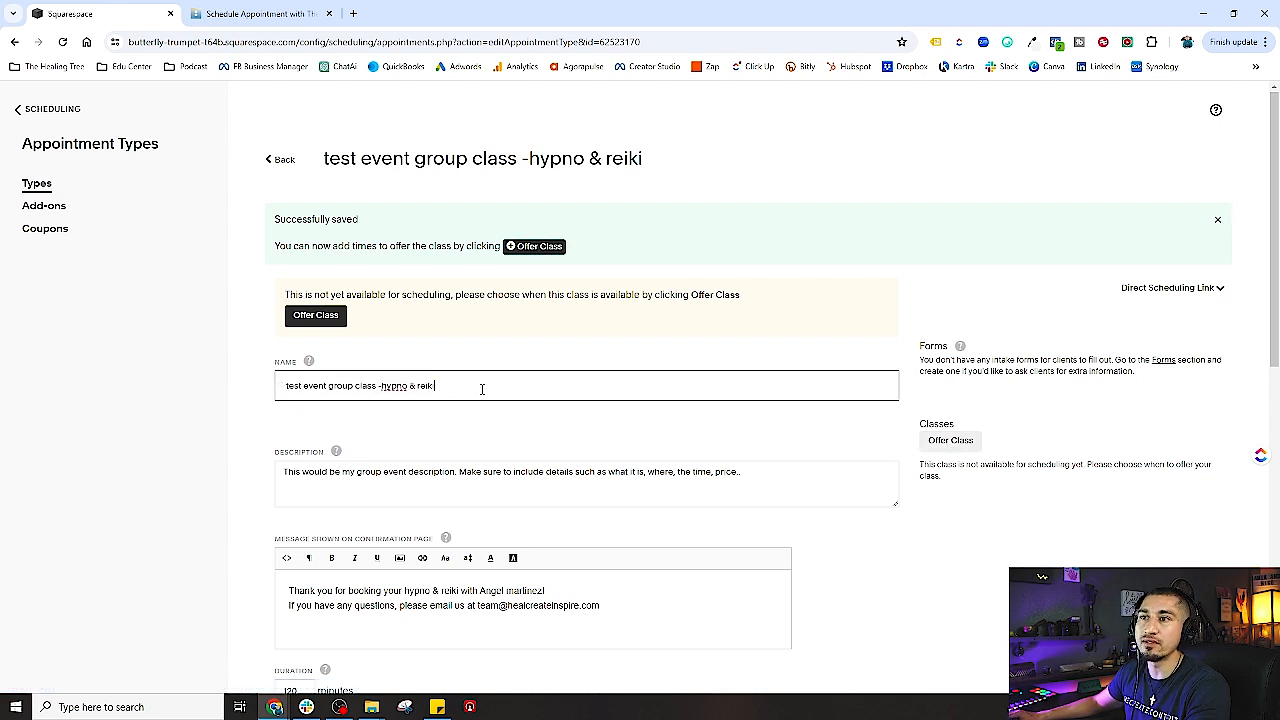
pyautogui.click(435, 418)
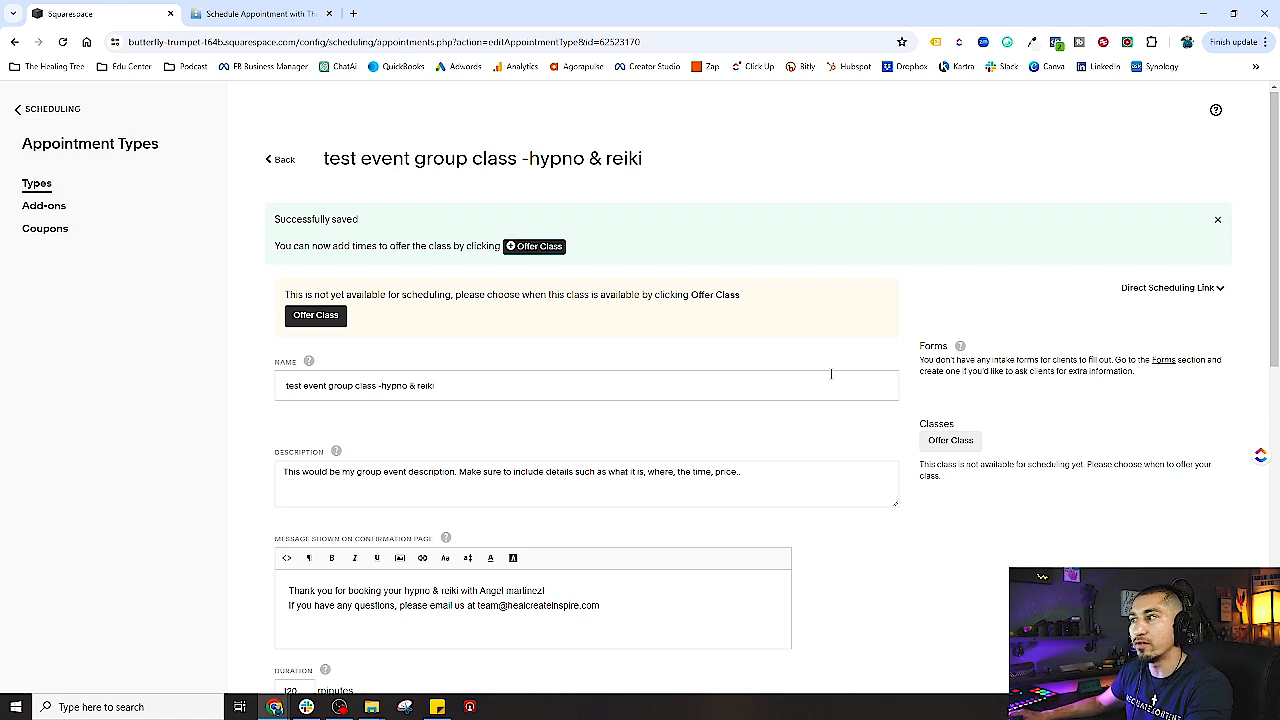
# - Offer the hypno & reiki group class on the Group Events calendar
pyautogui.click(951, 444)
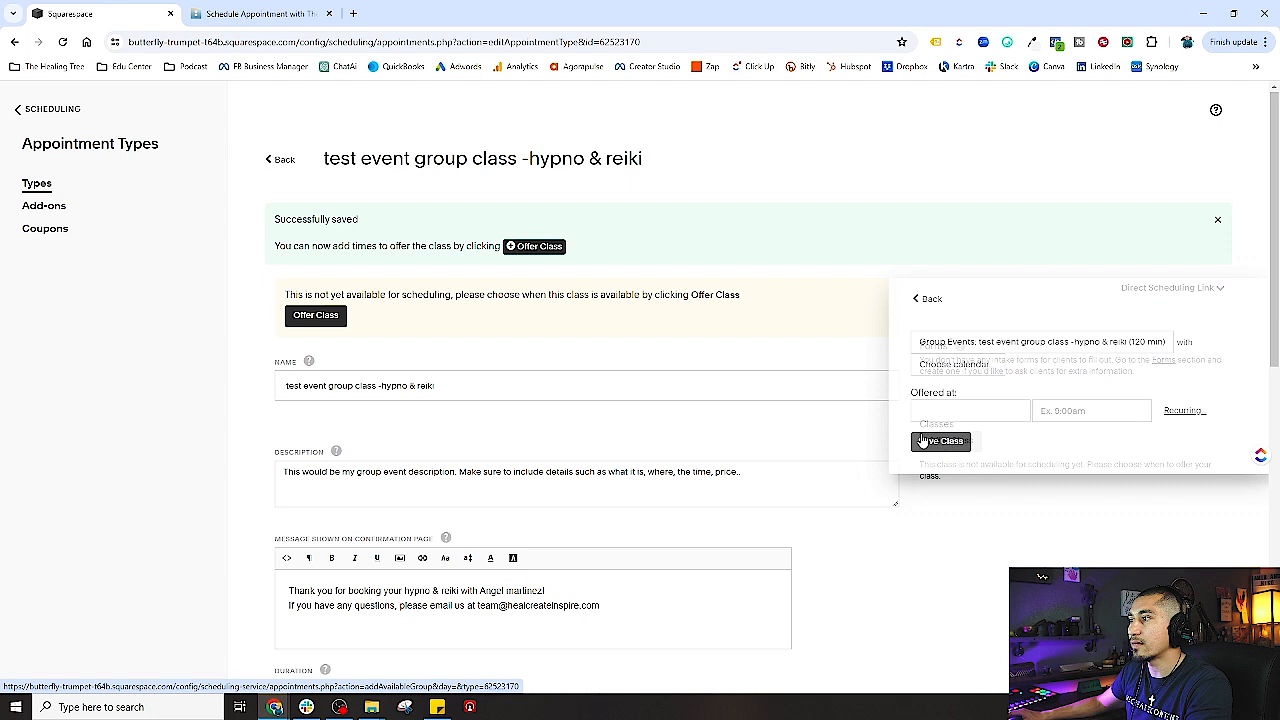
pyautogui.click(1005, 346)
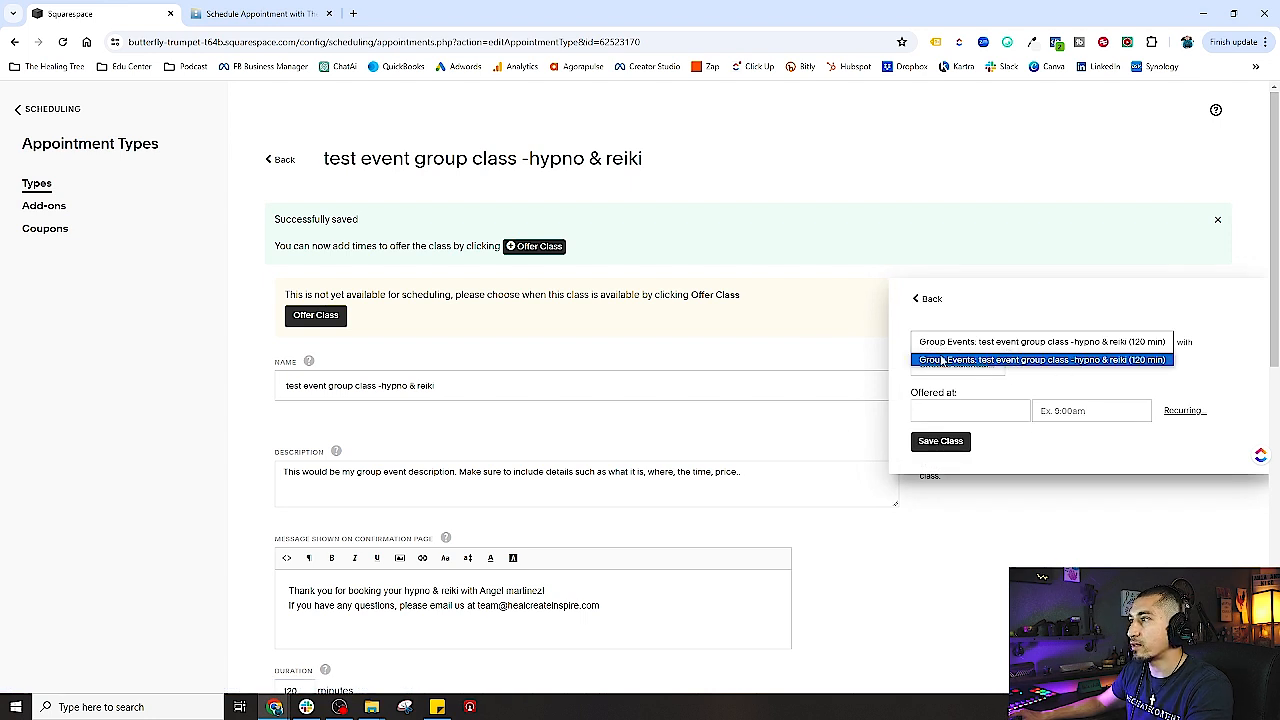
pyautogui.click(1078, 362)
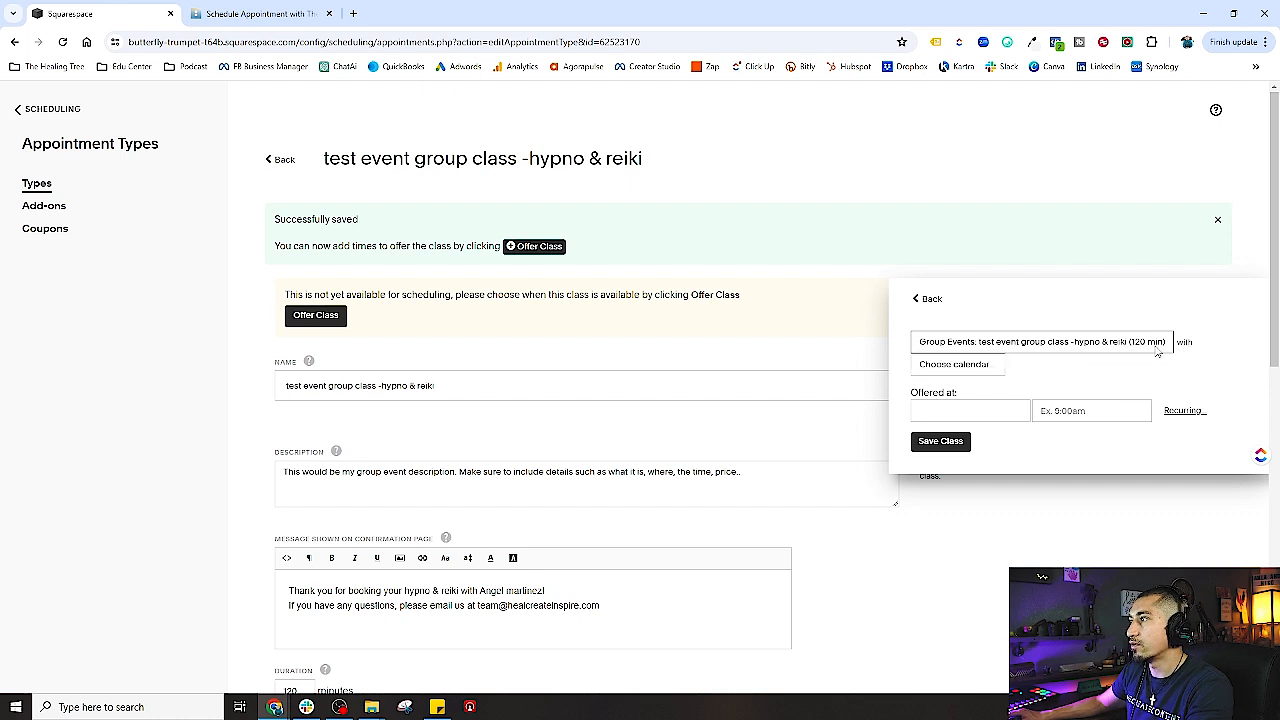
pyautogui.click(976, 366)
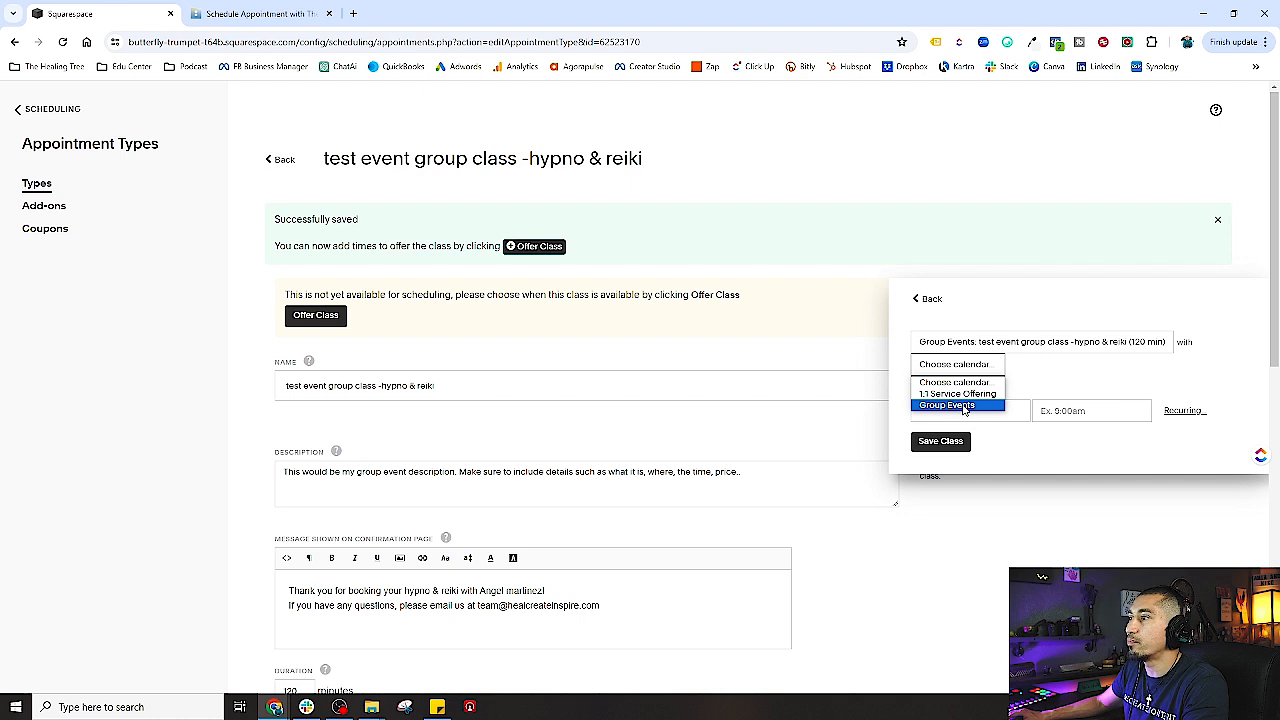
pyautogui.click(970, 406)
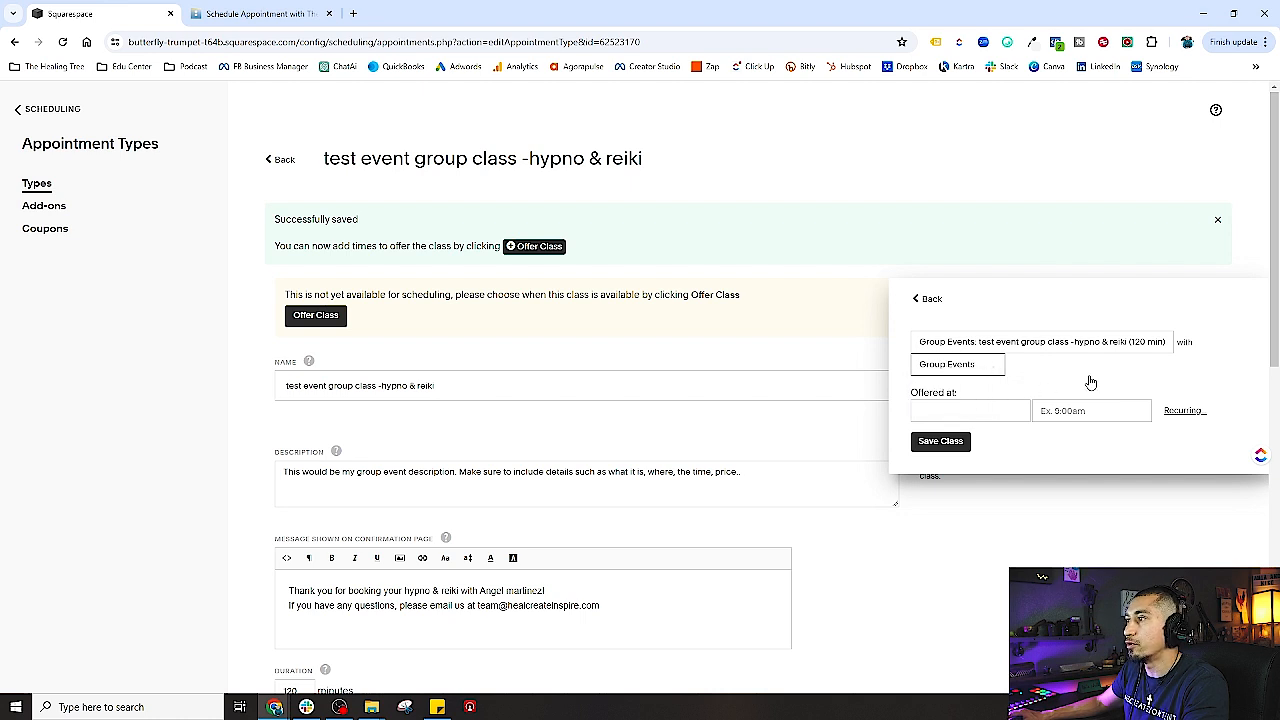
# - Schedule the class session for 05/15/2024 at 5:30pm and save it
pyautogui.click(964, 413)
pyautogui.click(940, 443)
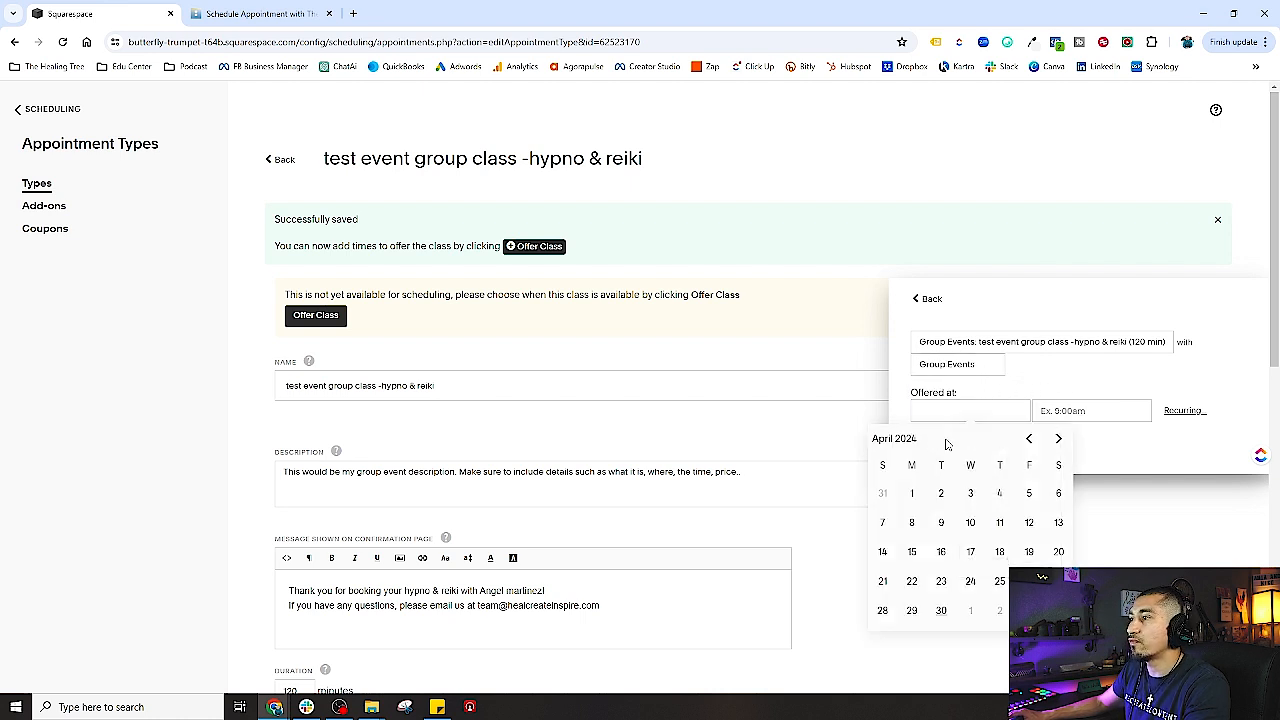
pyautogui.click(1058, 438)
pyautogui.click(970, 551)
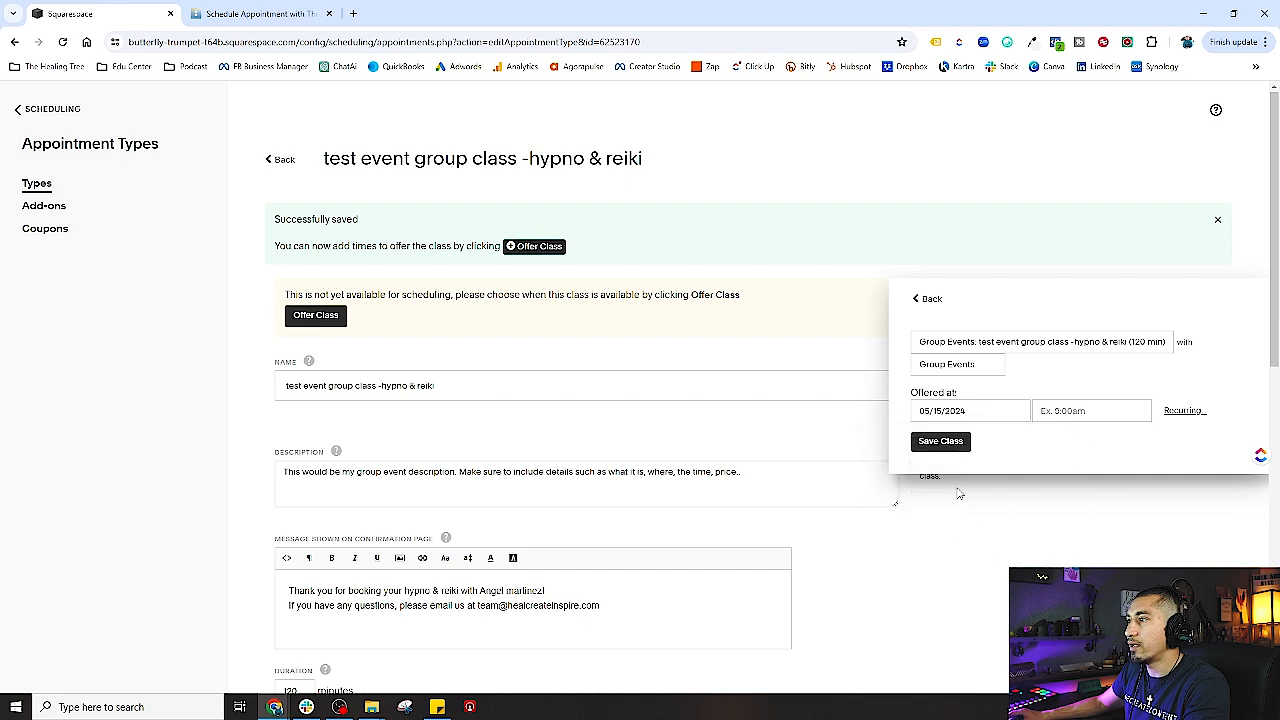
pyautogui.click(1085, 411)
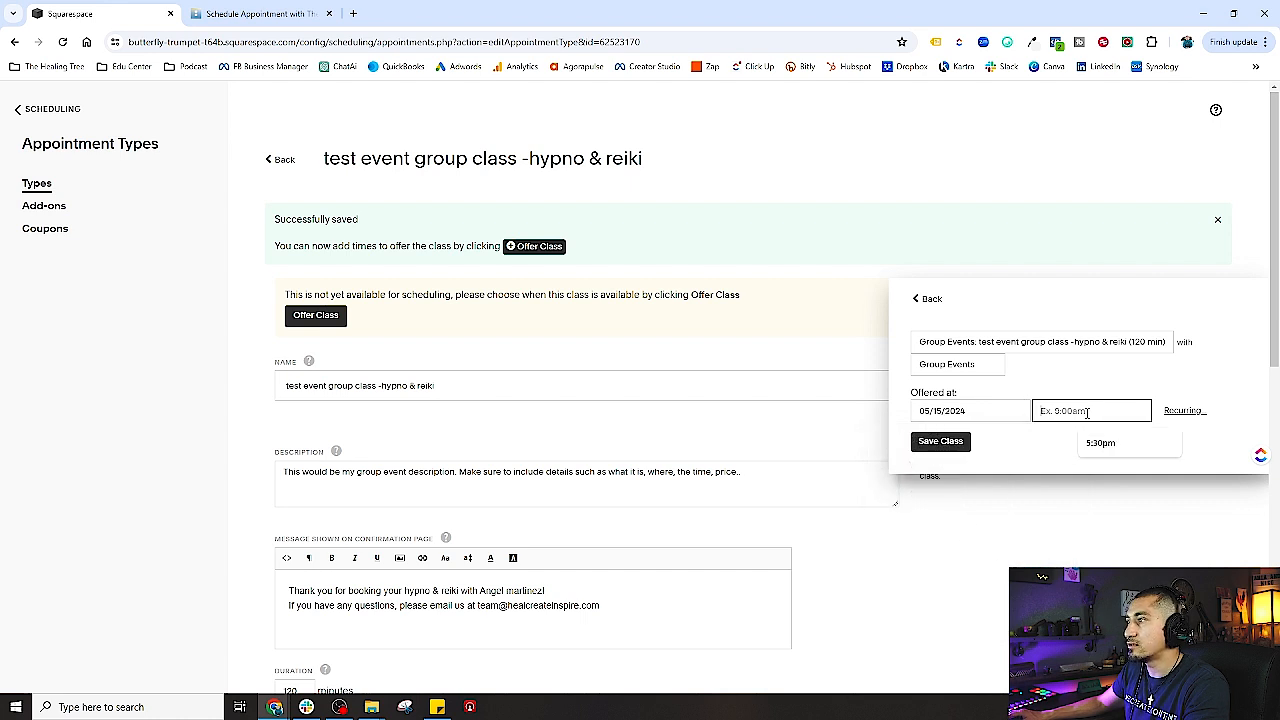
pyautogui.click(1100, 442)
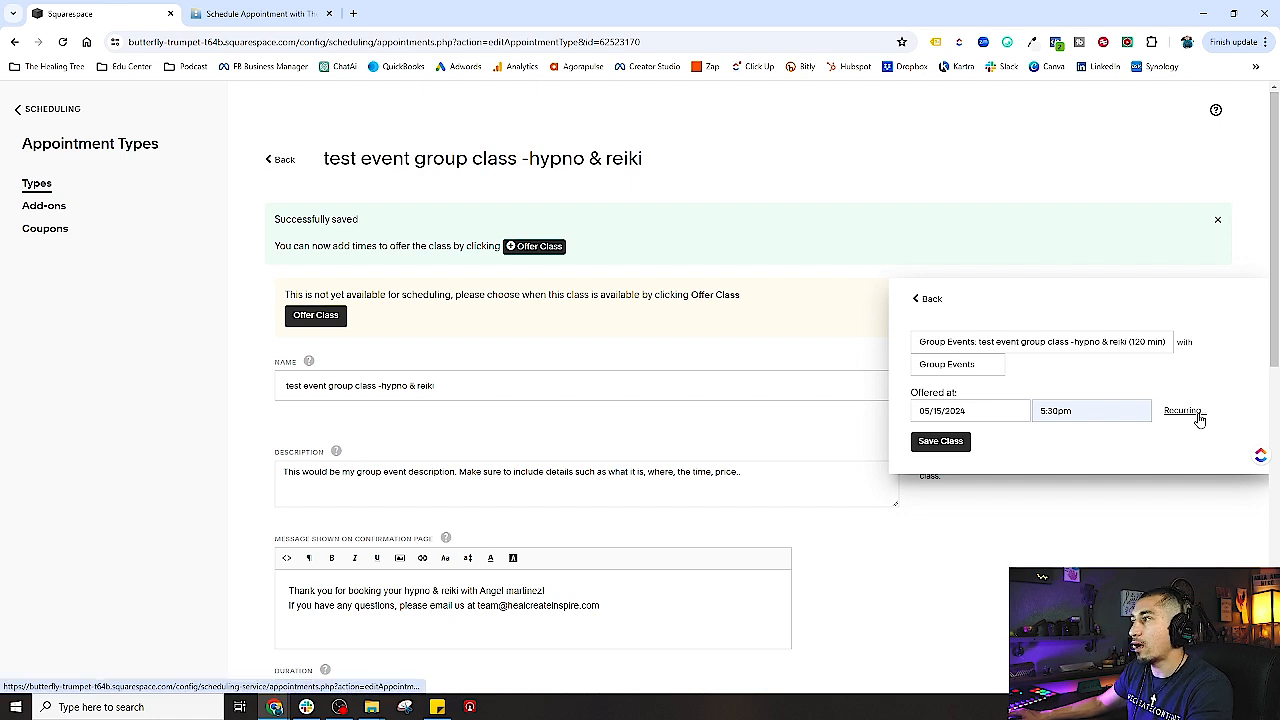
pyautogui.click(1080, 412)
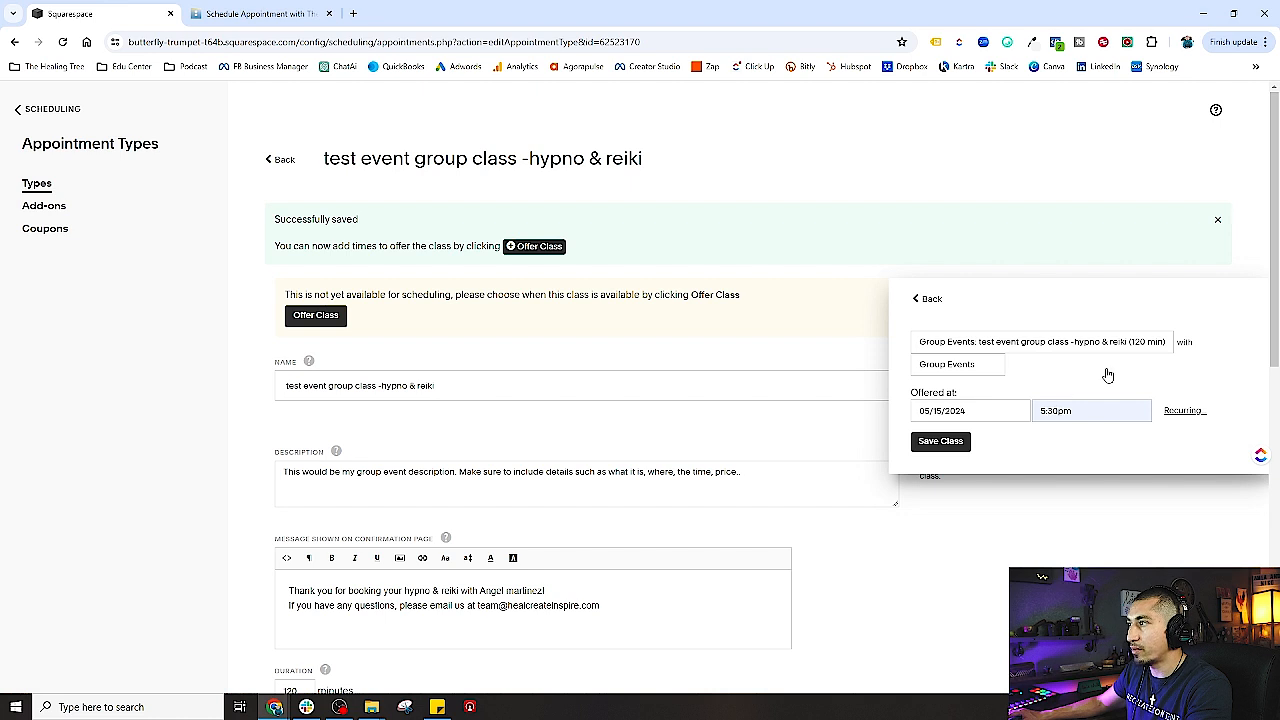
pyautogui.click(955, 445)
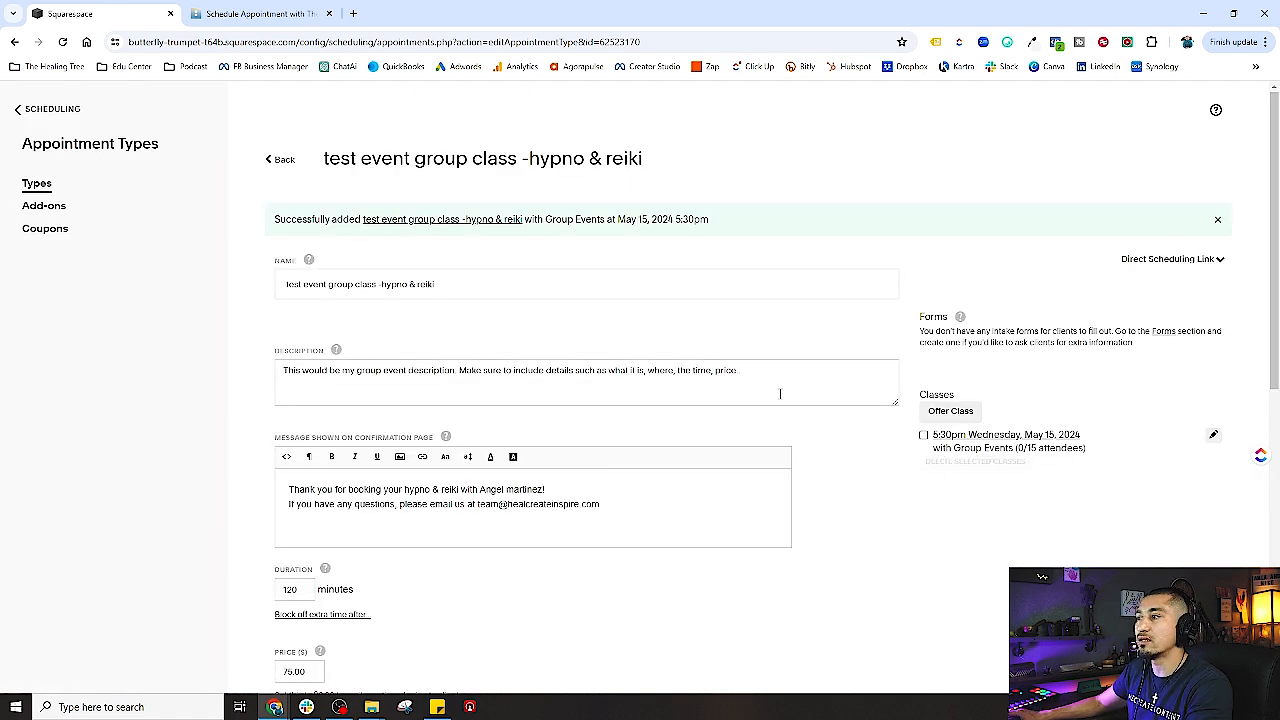
# - Leave the May 15 class unticked and return to the scheduling home page
pyautogui.click(923, 435)
pyautogui.click(923, 435)
pyautogui.scroll(-3, 860, 482)
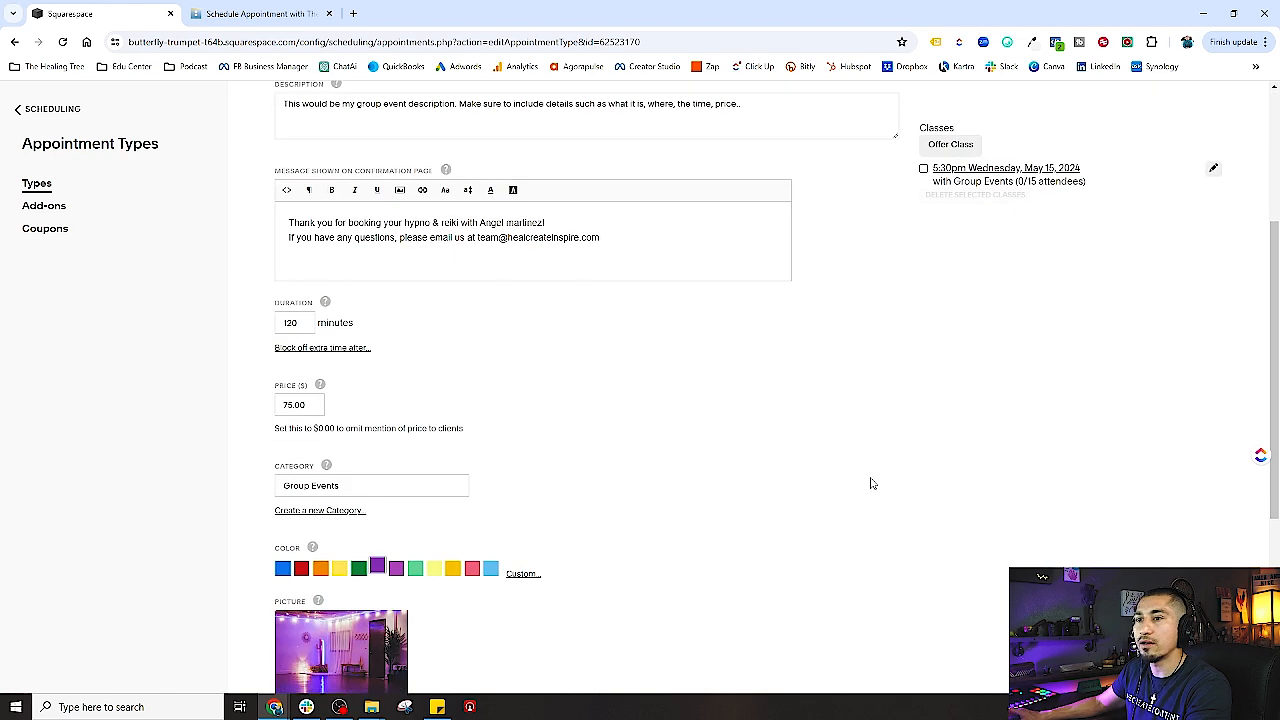
pyautogui.scroll(3, 871, 480)
pyautogui.click(33, 115)
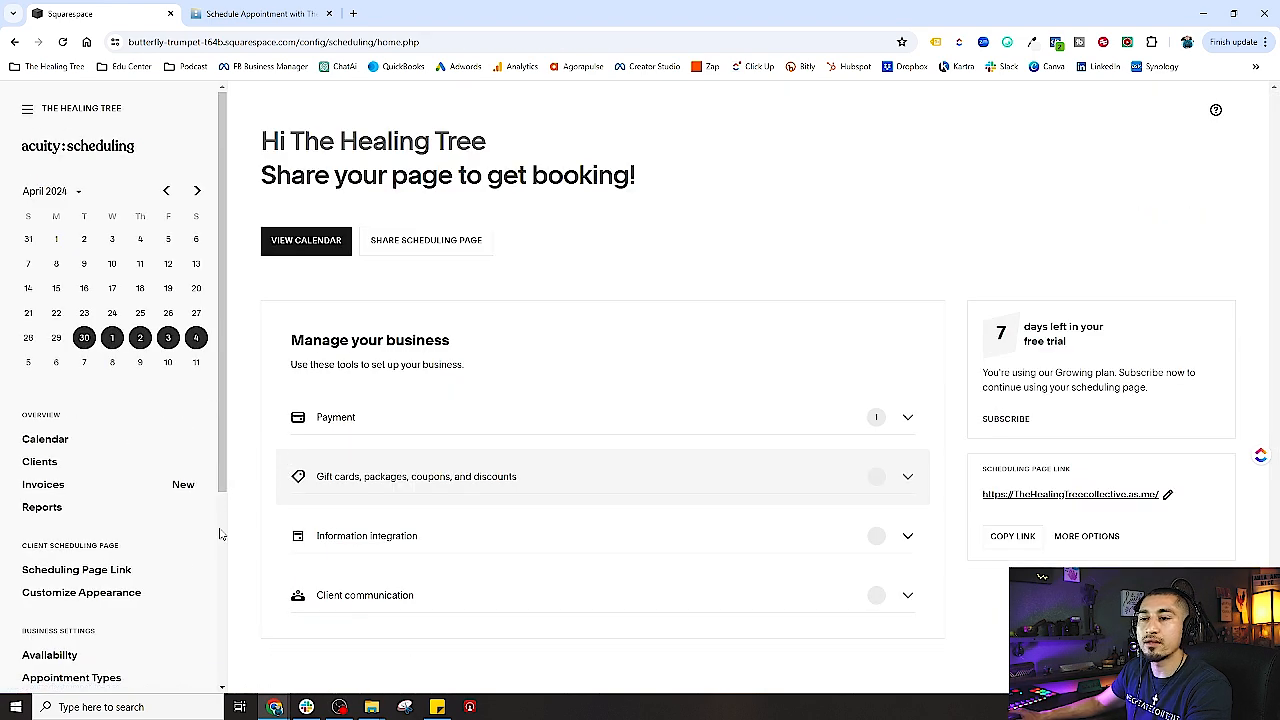
# - Choose the Group Events calendar as the scheduling page to link or embed
pyautogui.scroll(-3, 151, 586)
pyautogui.click(86, 436)
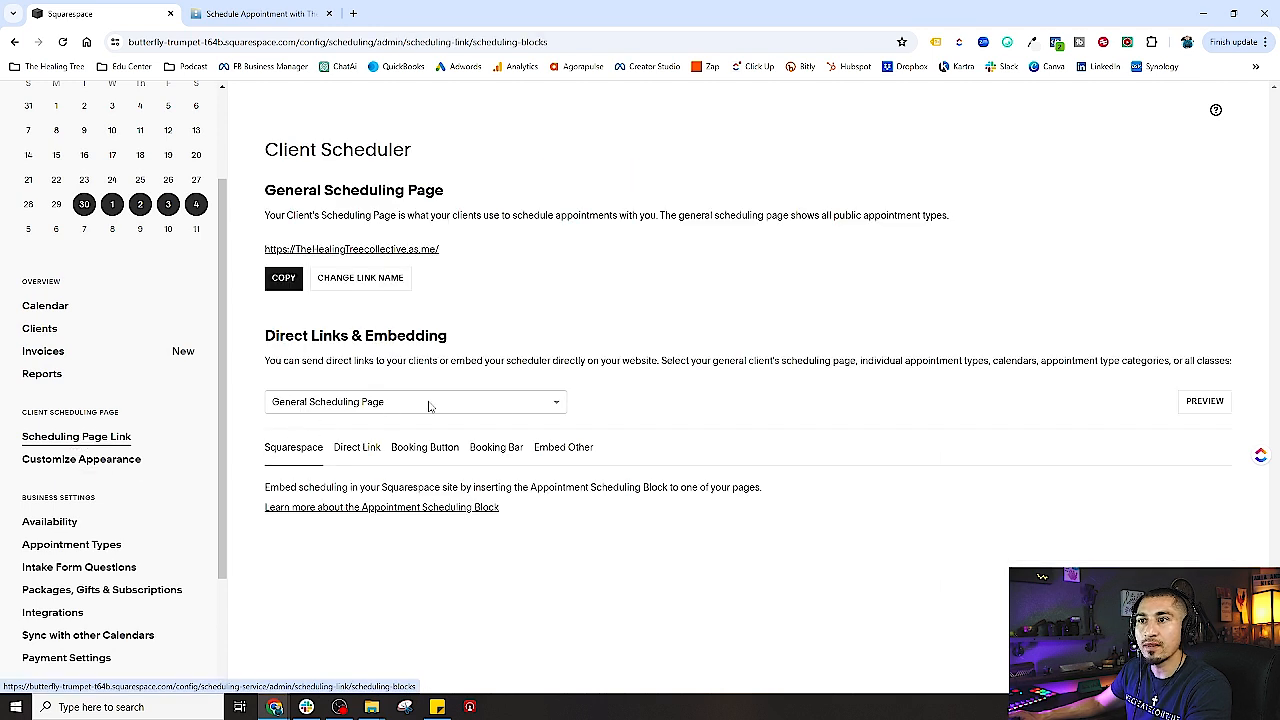
pyautogui.click(430, 403)
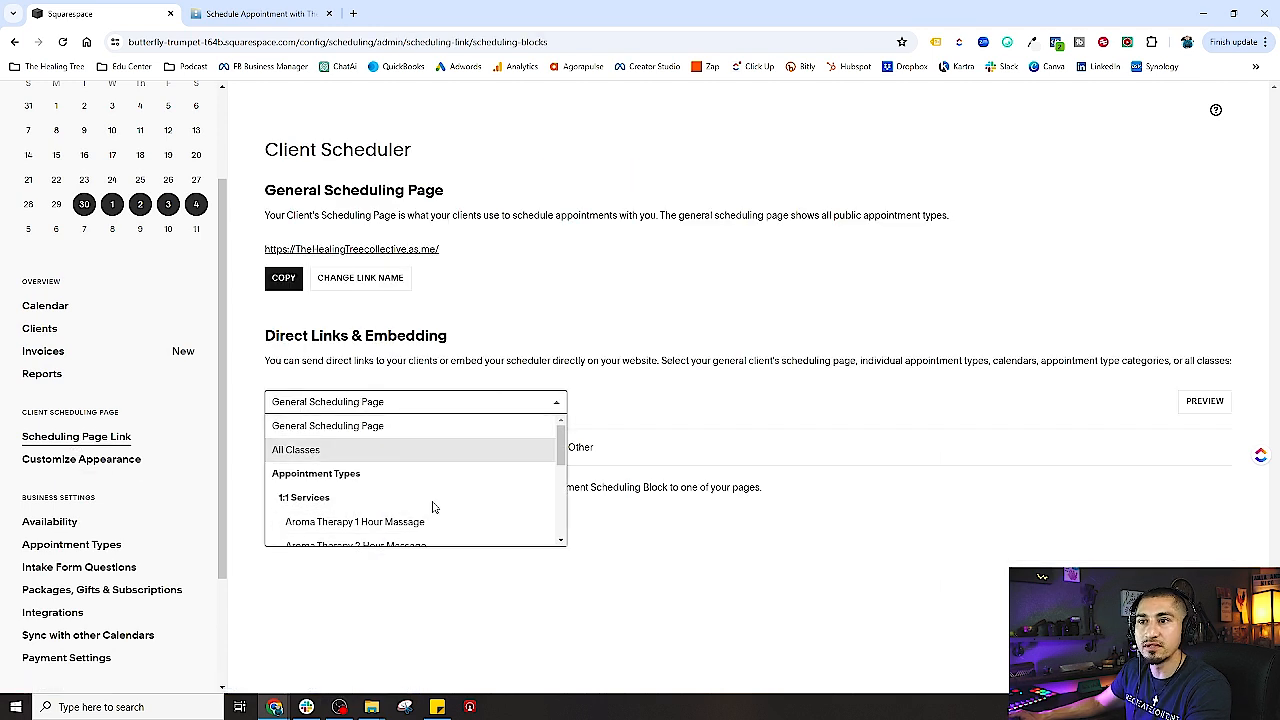
pyautogui.scroll(-3, 433, 505)
pyautogui.scroll(2, 355, 495)
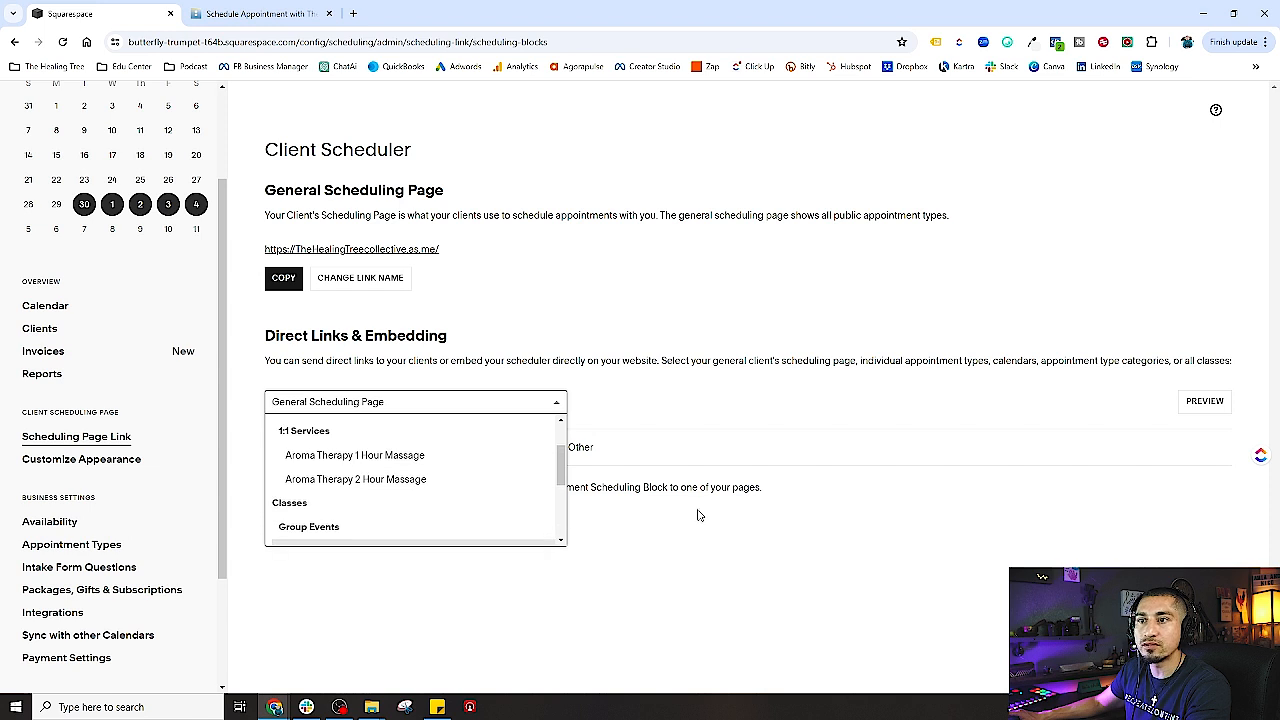
pyautogui.click(801, 572)
pyautogui.click(370, 401)
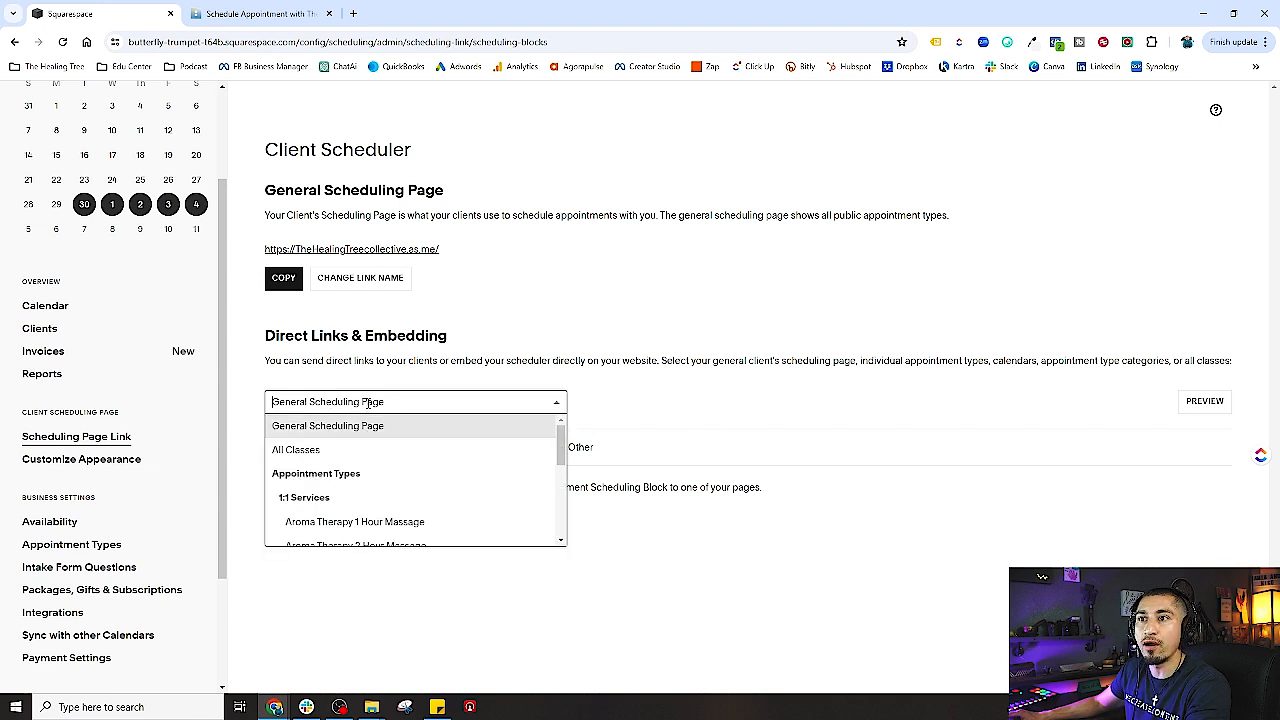
pyautogui.scroll(-1, 392, 482)
pyautogui.scroll(-1, 395, 482)
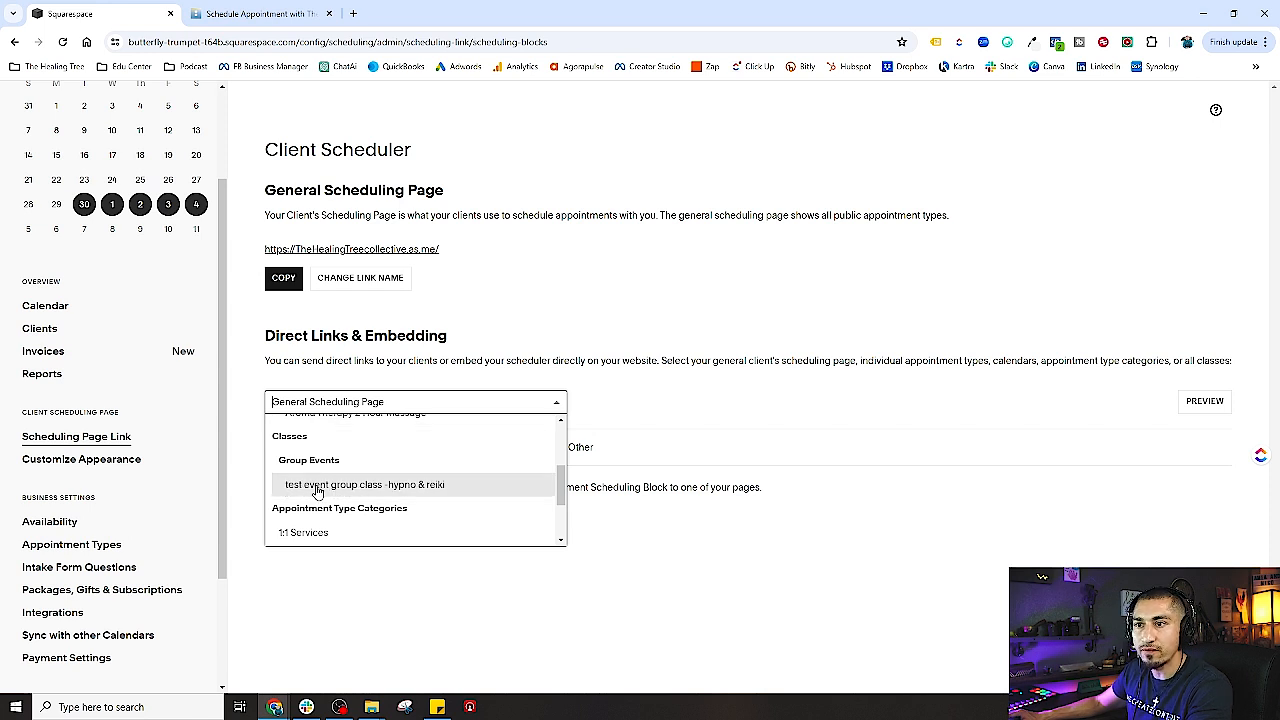
pyautogui.scroll(-1, 422, 495)
pyautogui.scroll(-1, 422, 495)
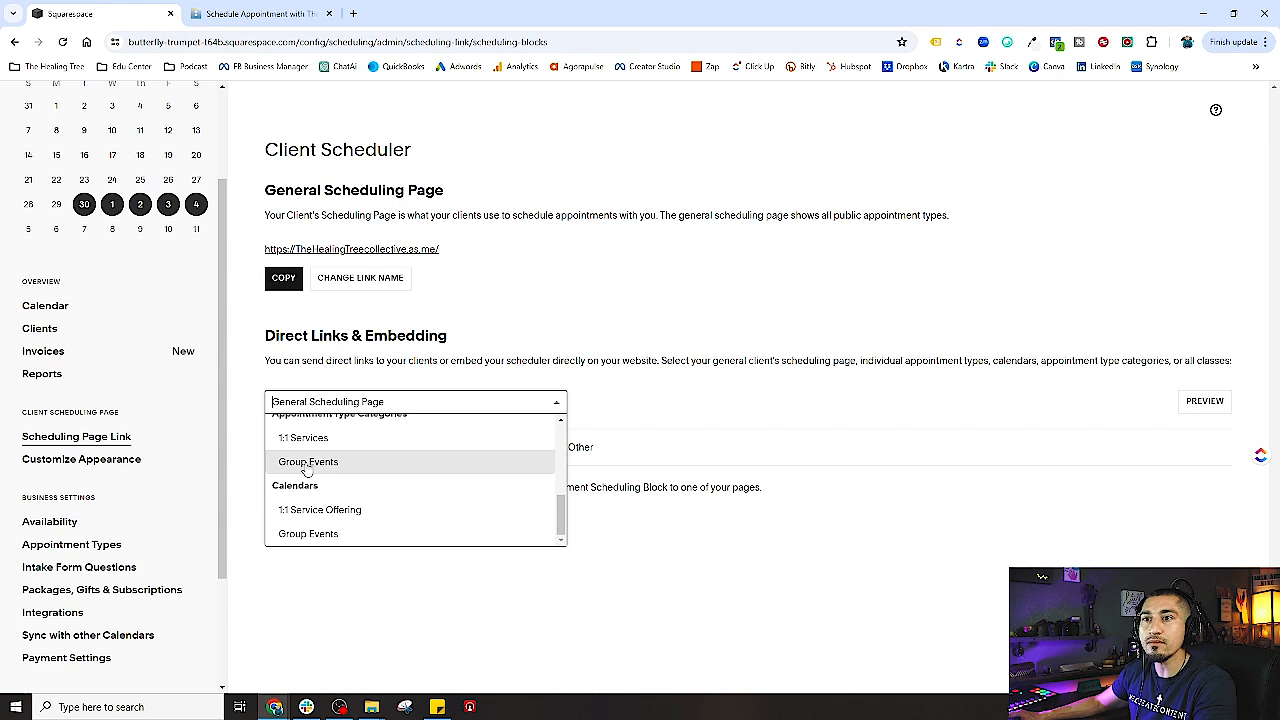
pyautogui.scroll(2, 320, 470)
pyautogui.scroll(-2, 350, 487)
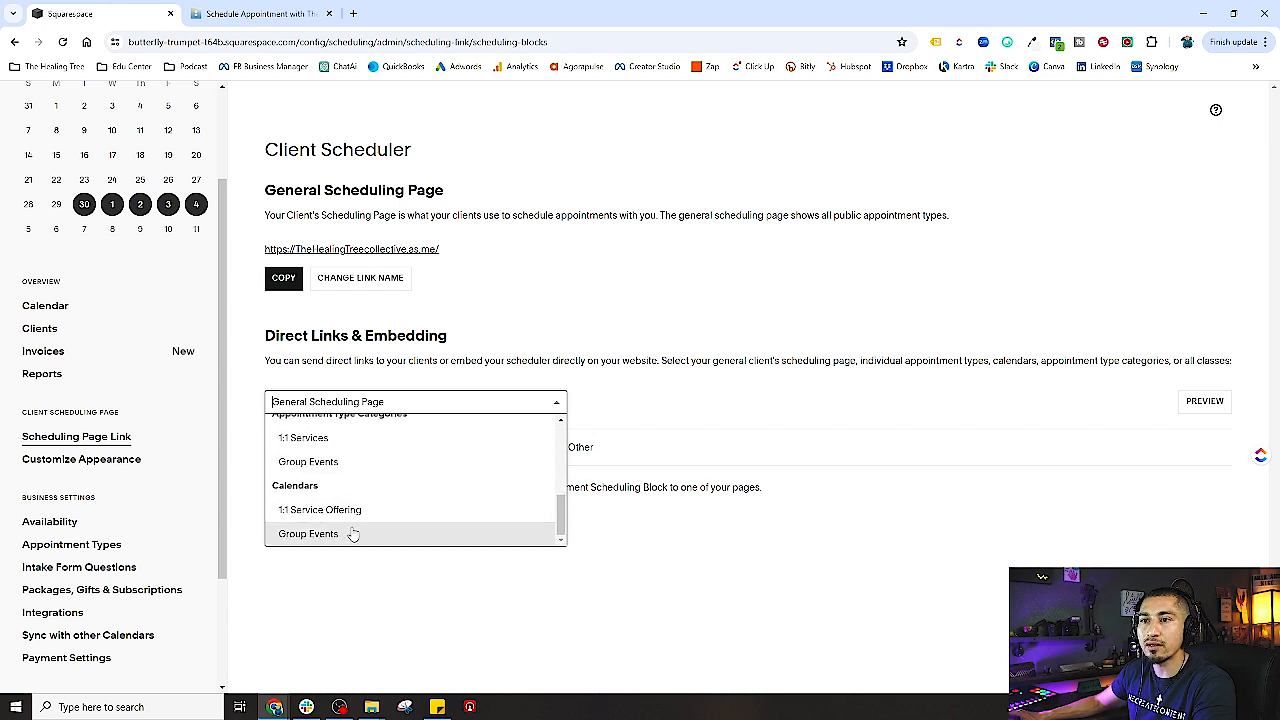
pyautogui.click(314, 533)
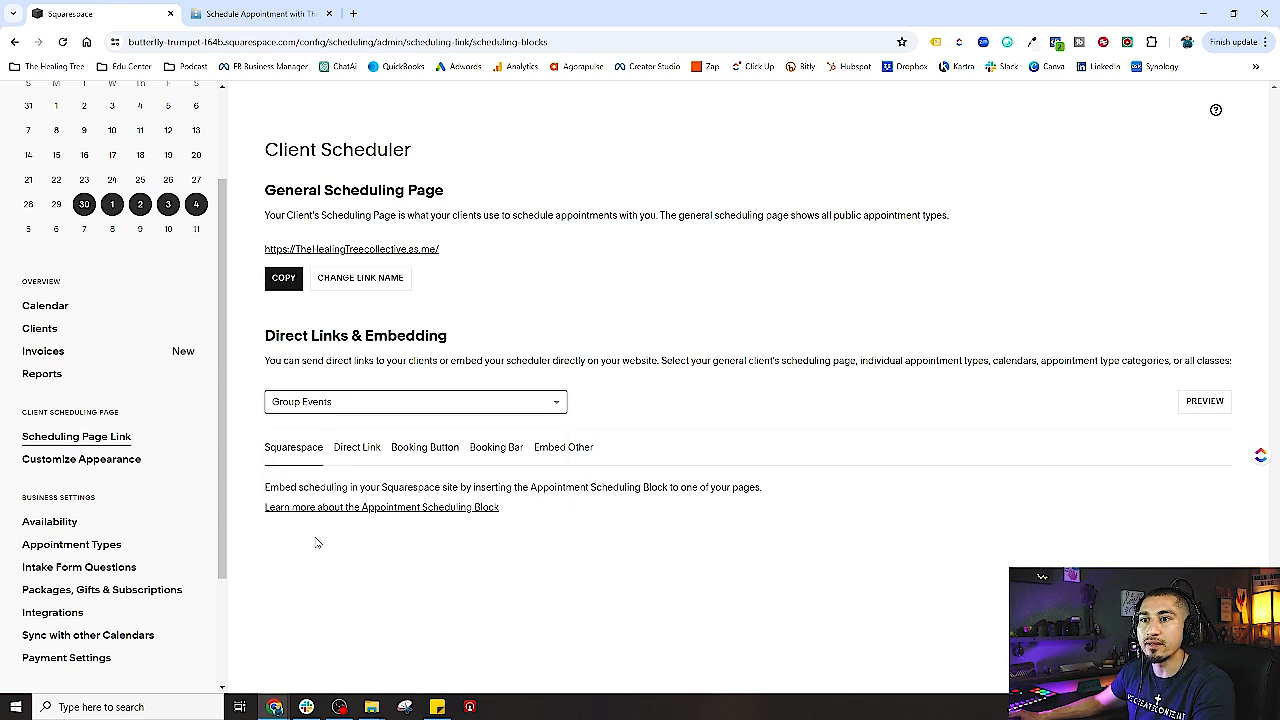
# - Copy the Group Events direct link, discarding an accidental search tab first
pyautogui.click(353, 13)
pyautogui.hotkey('ctrl', 'v')
pyautogui.press('Return')
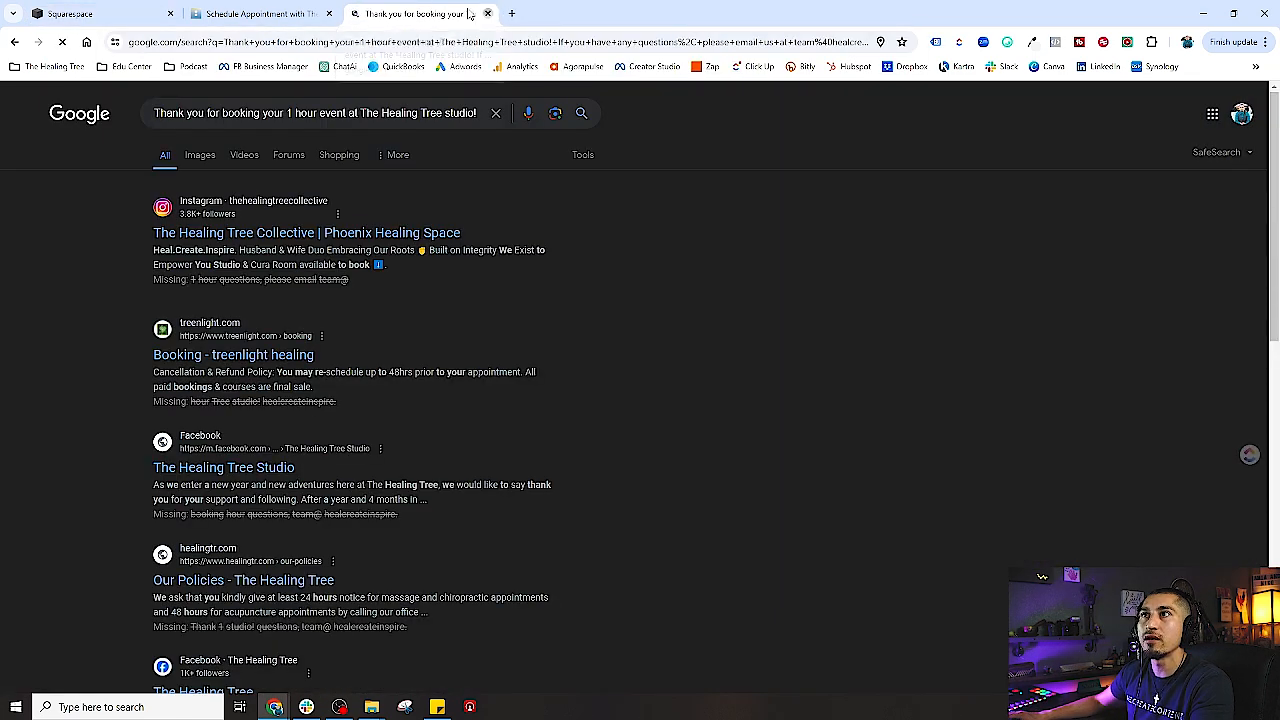
pyautogui.click(488, 14)
pyautogui.click(362, 449)
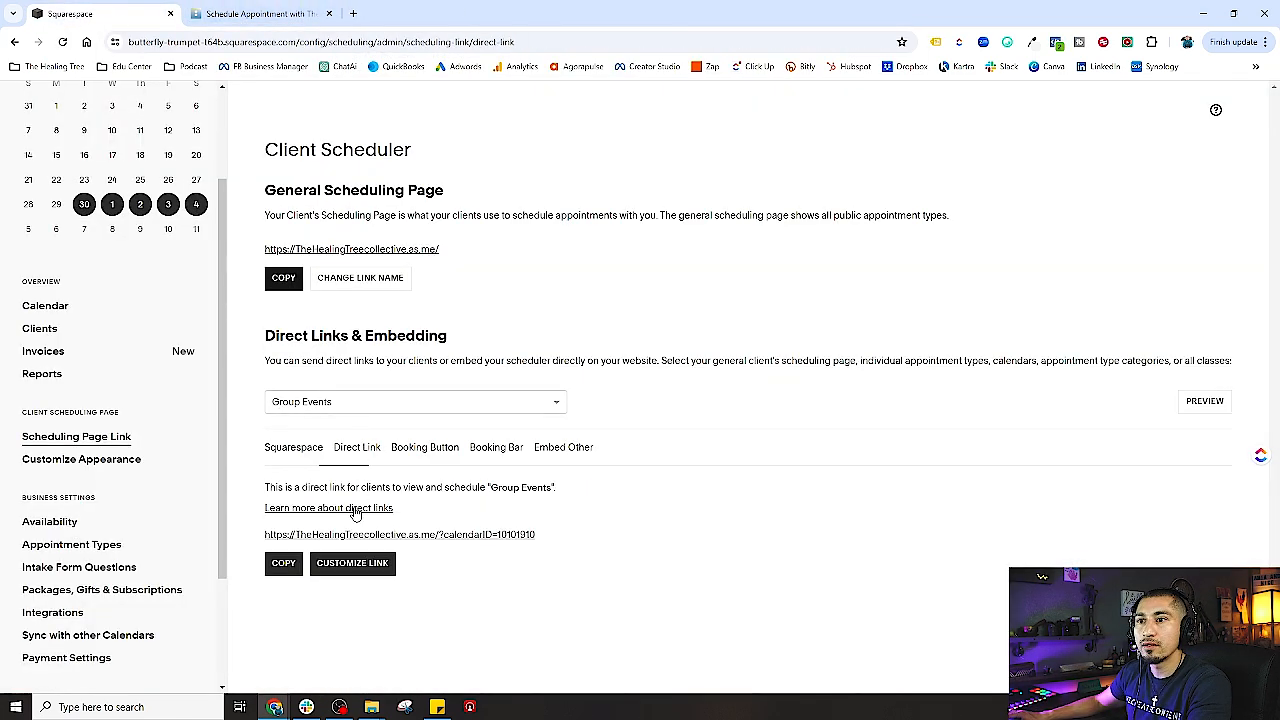
pyautogui.click(284, 562)
# - Load the Group Events booking page in a new tab, check the May 15 class, and return
pyautogui.click(353, 13)
pyautogui.hotkey('ctrl', 'v')
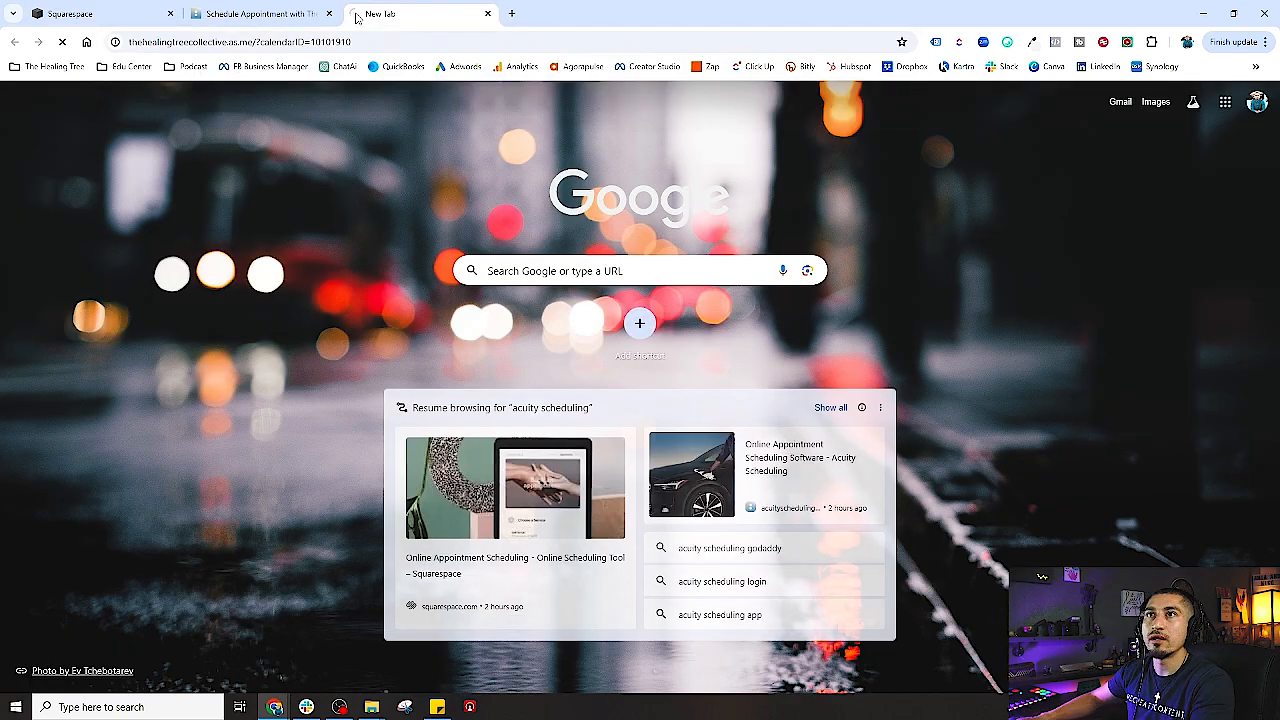
pyautogui.press('Return')
pyautogui.scroll(-3, 349, 505)
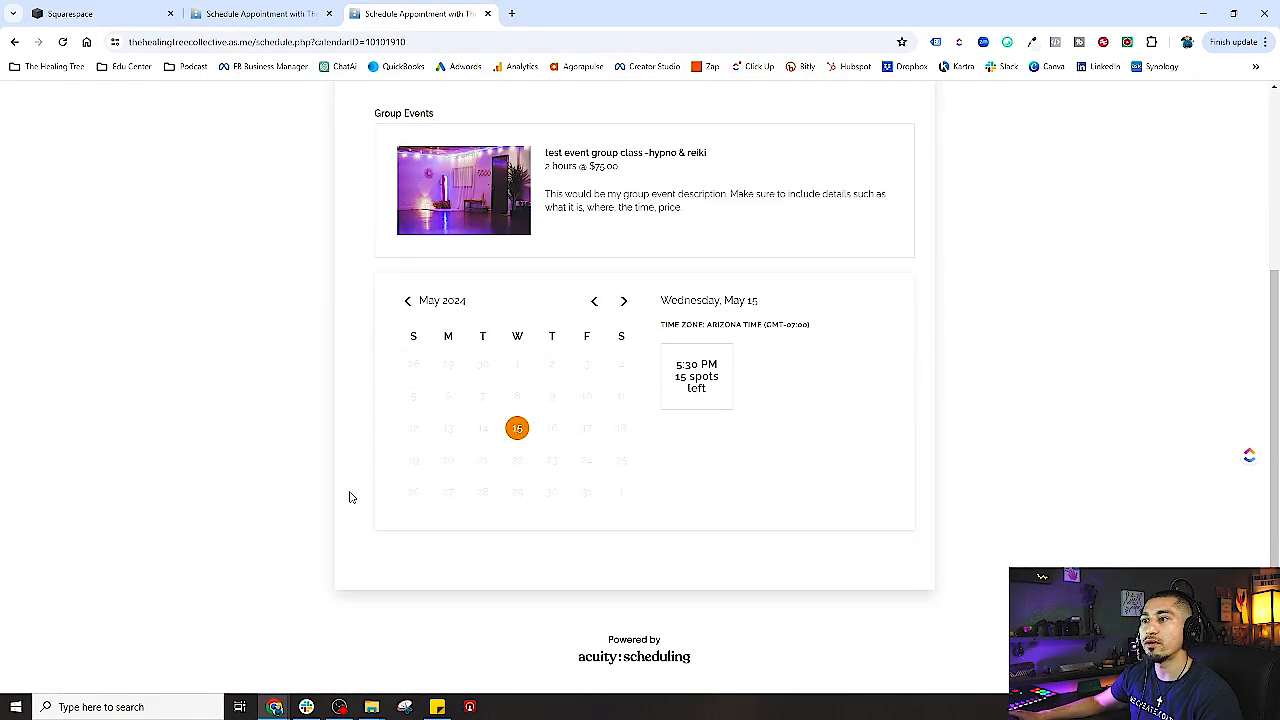
pyautogui.scroll(1, 350, 497)
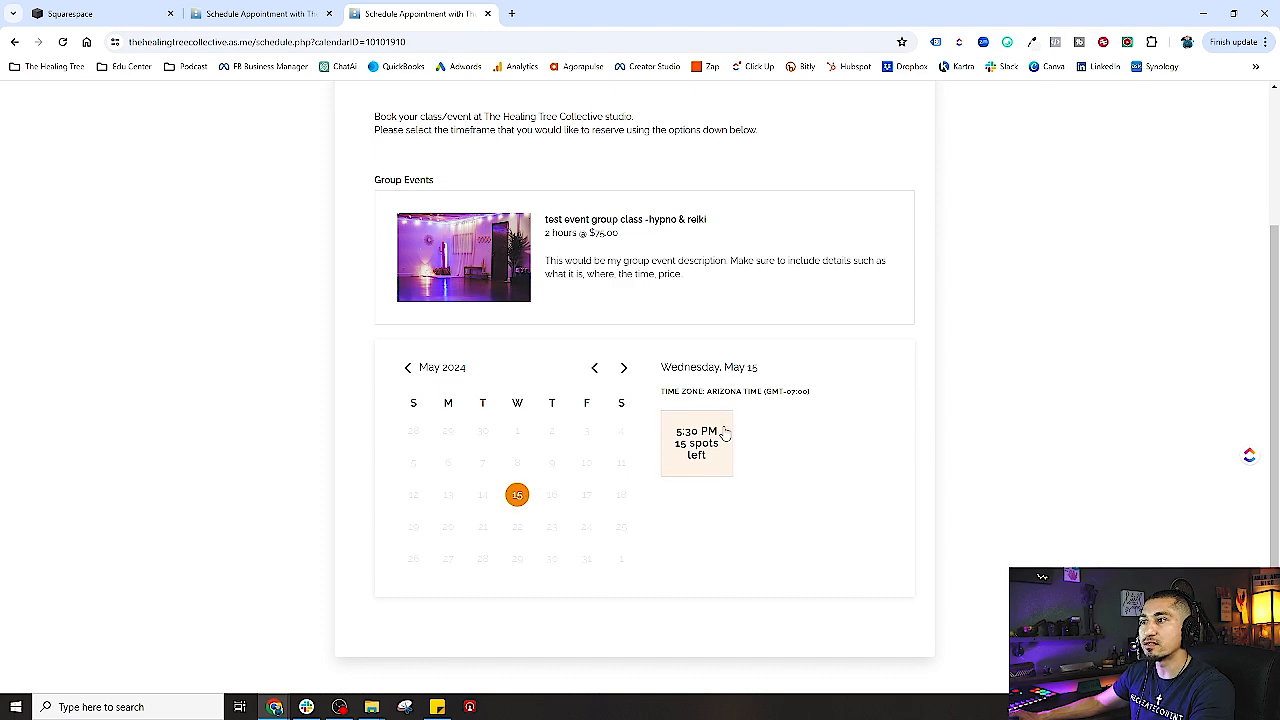
pyautogui.scroll(2, 600, 530)
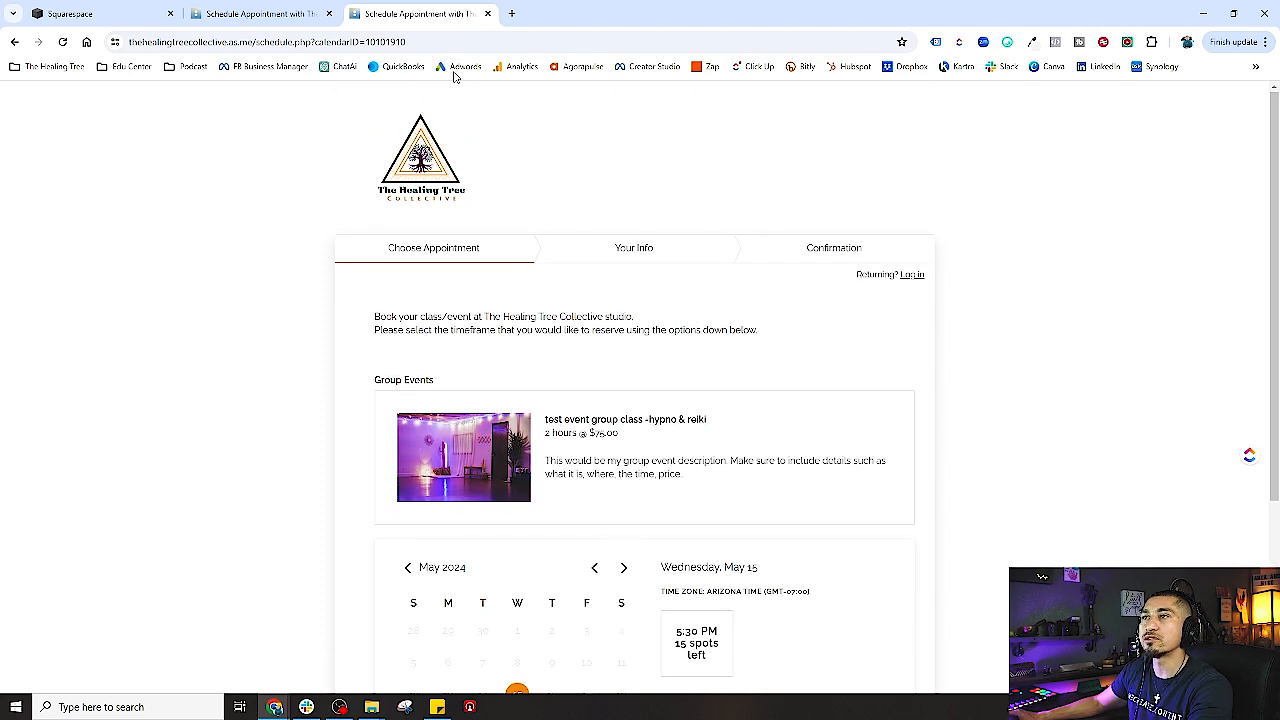
pyautogui.click(108, 14)
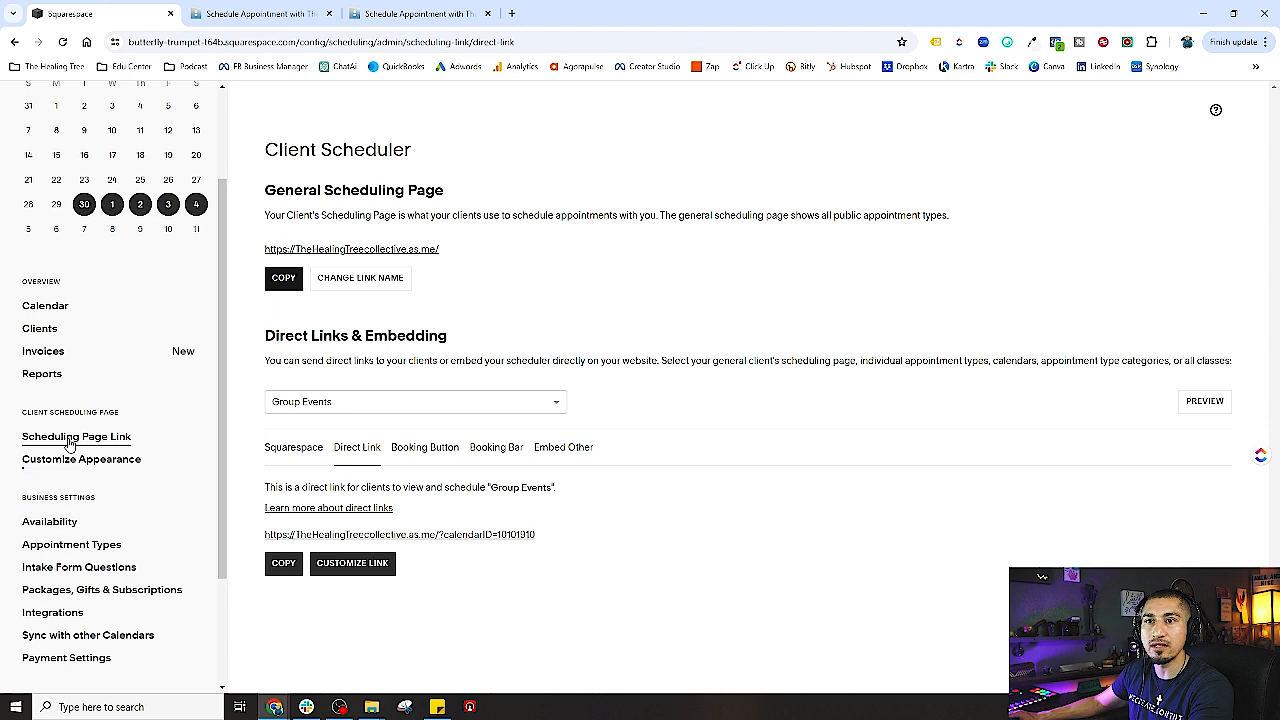
# - Start a second group class type from the appointment types list and begin naming it
pyautogui.click(68, 437)
pyautogui.click(95, 543)
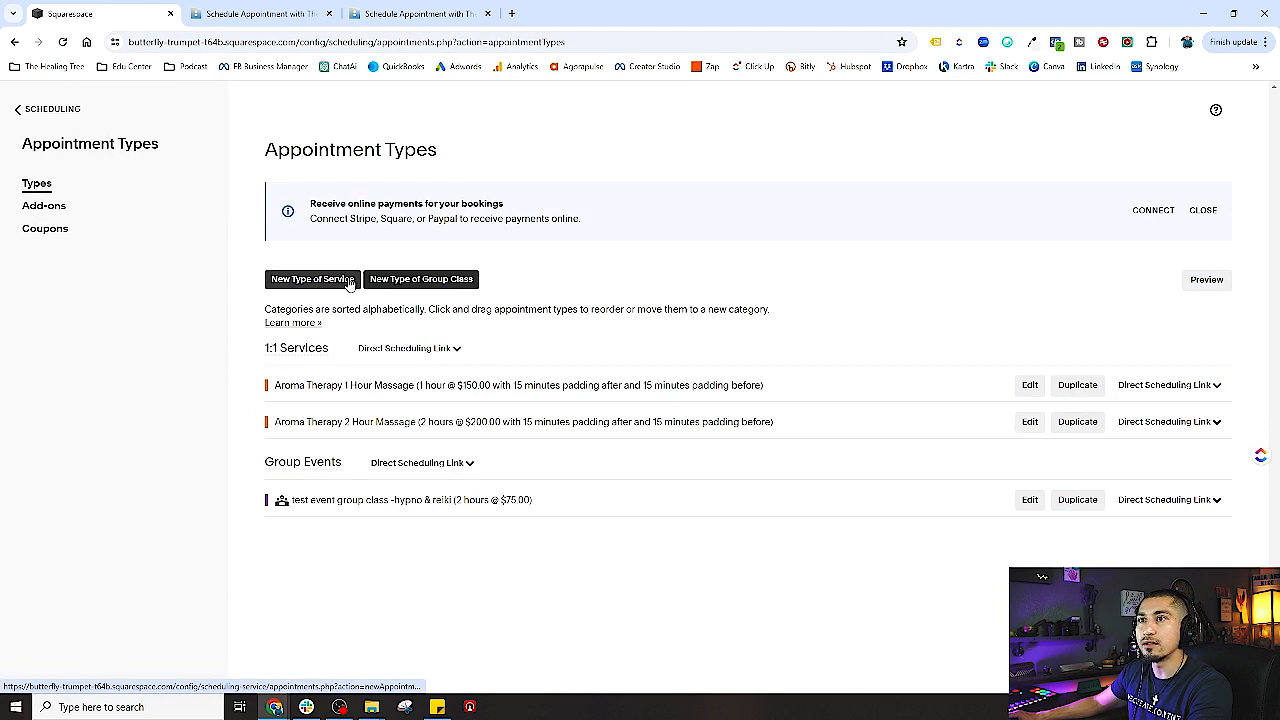
pyautogui.click(418, 282)
pyautogui.click(355, 238)
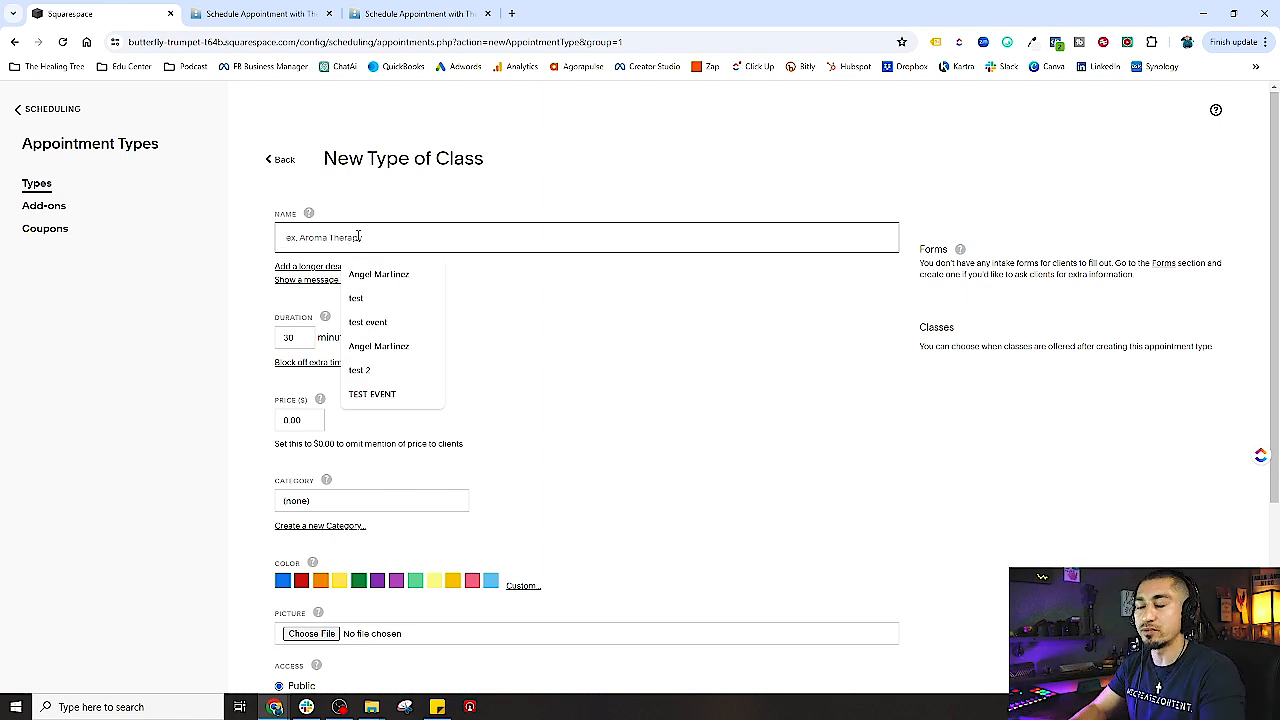
pyautogui.write('group class number 2')
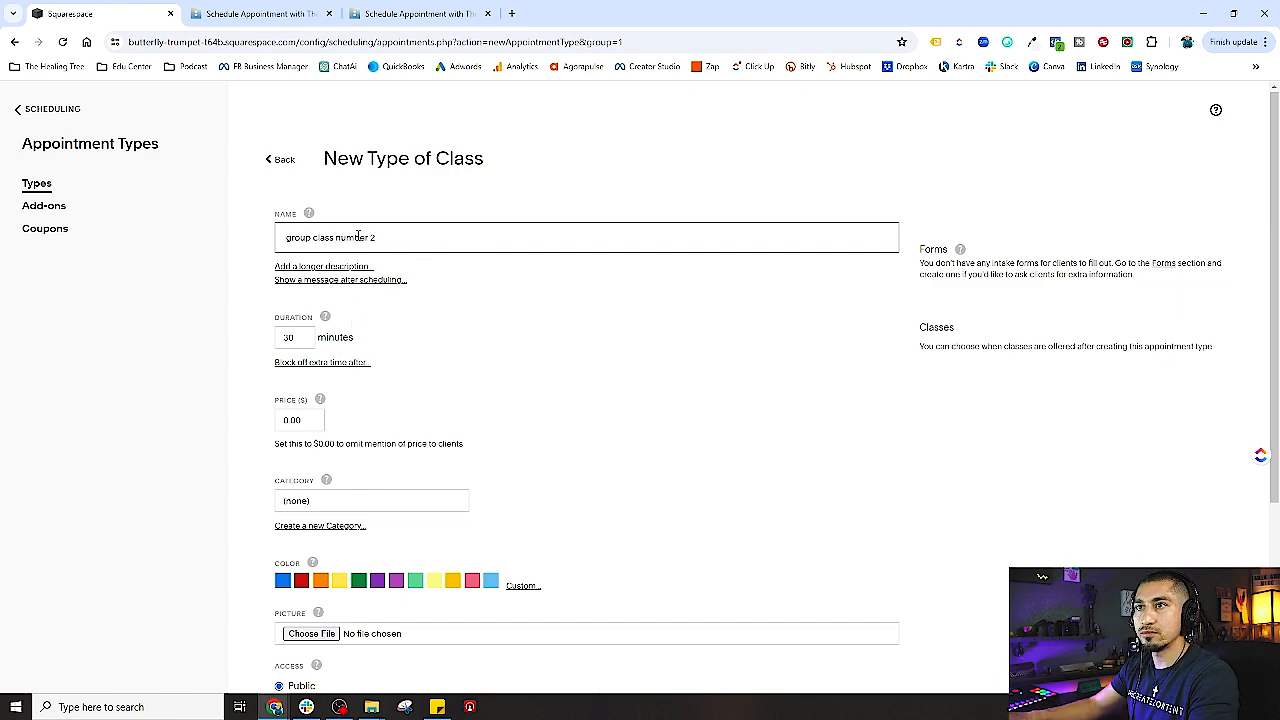
# - Add a class description and paste the thank-you confirmation message with contact e-mail
pyautogui.scroll(-1, 358, 236)
pyautogui.click(316, 200)
pyautogui.click(326, 212)
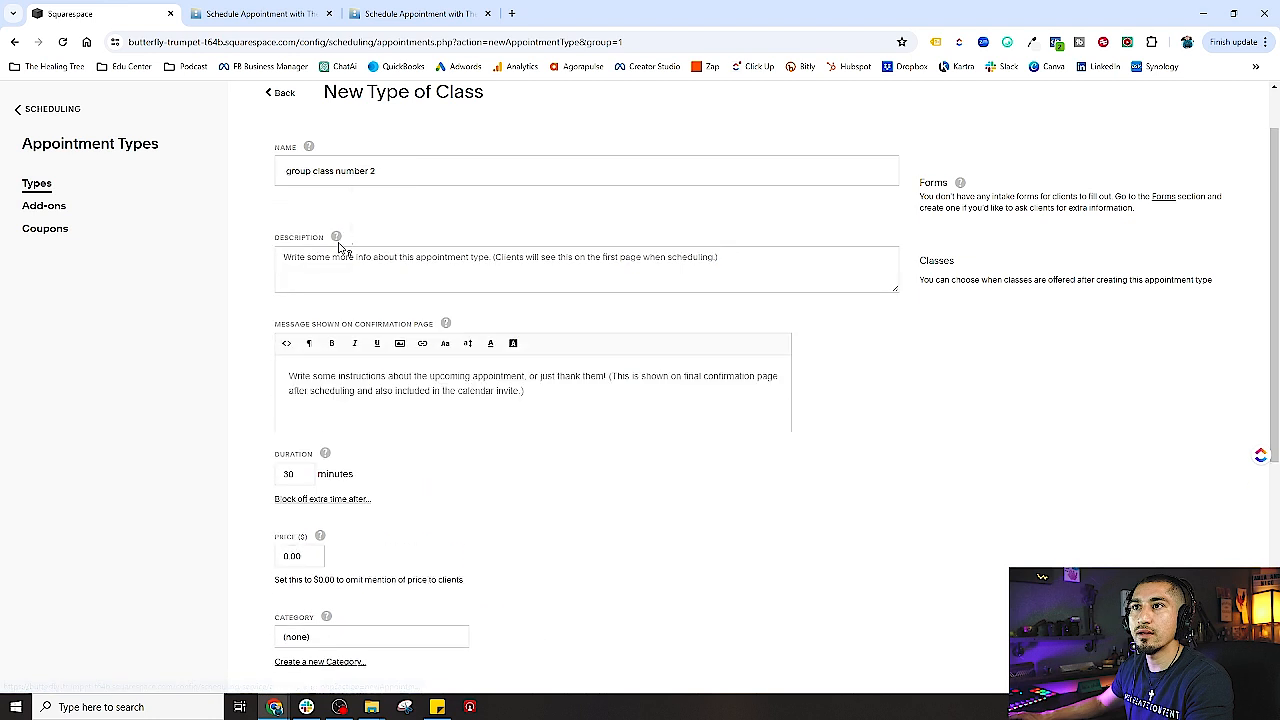
pyautogui.click(312, 258)
pyautogui.write('th')
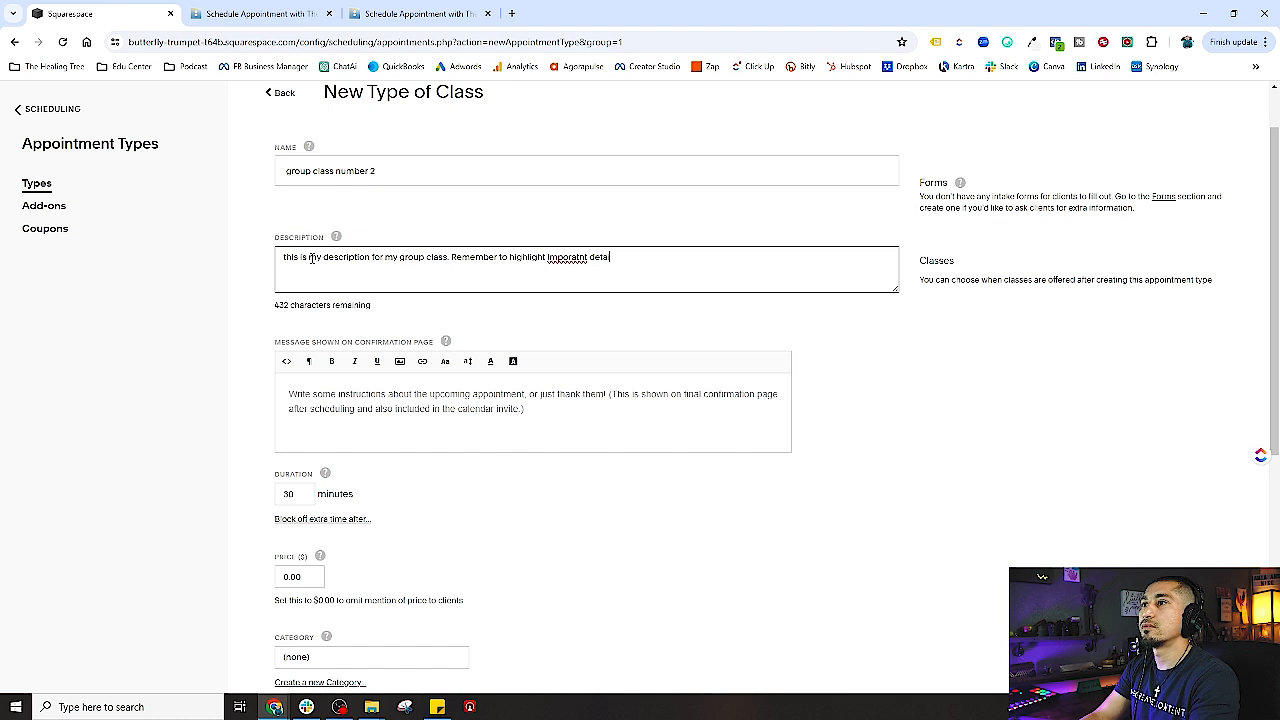
pyautogui.write('want your')
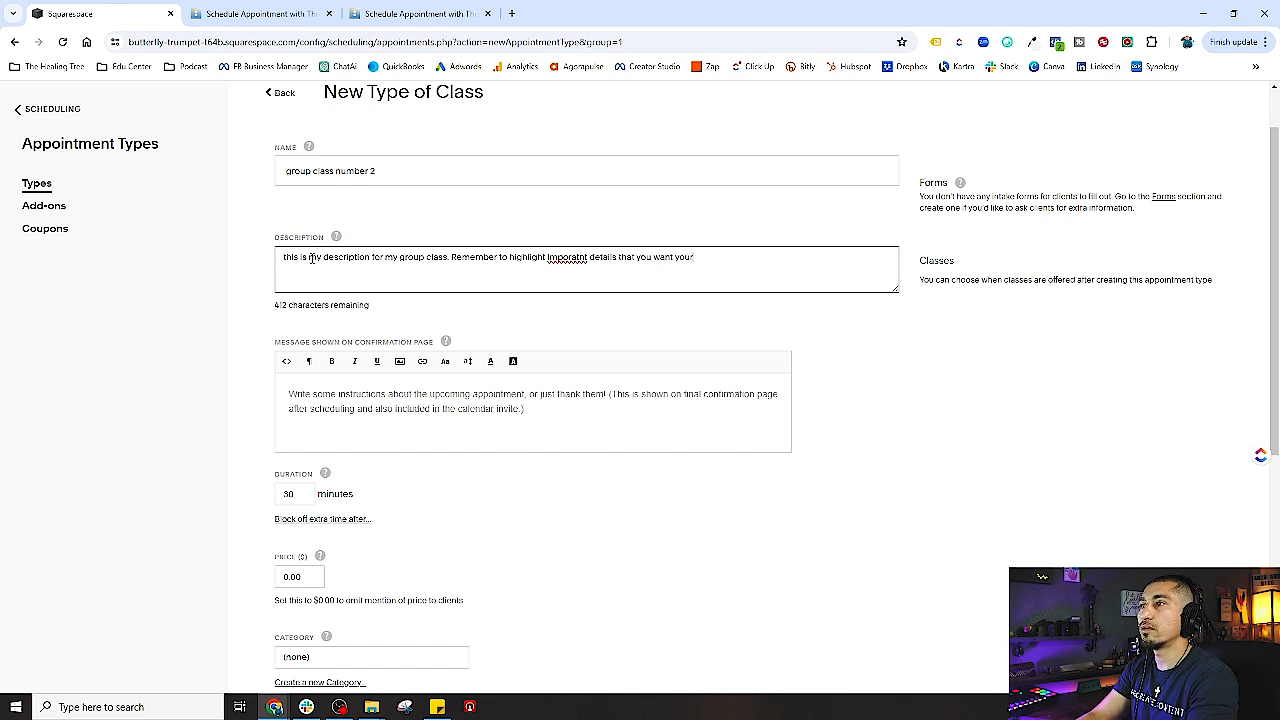
pyautogui.write(' cstomer to know.')
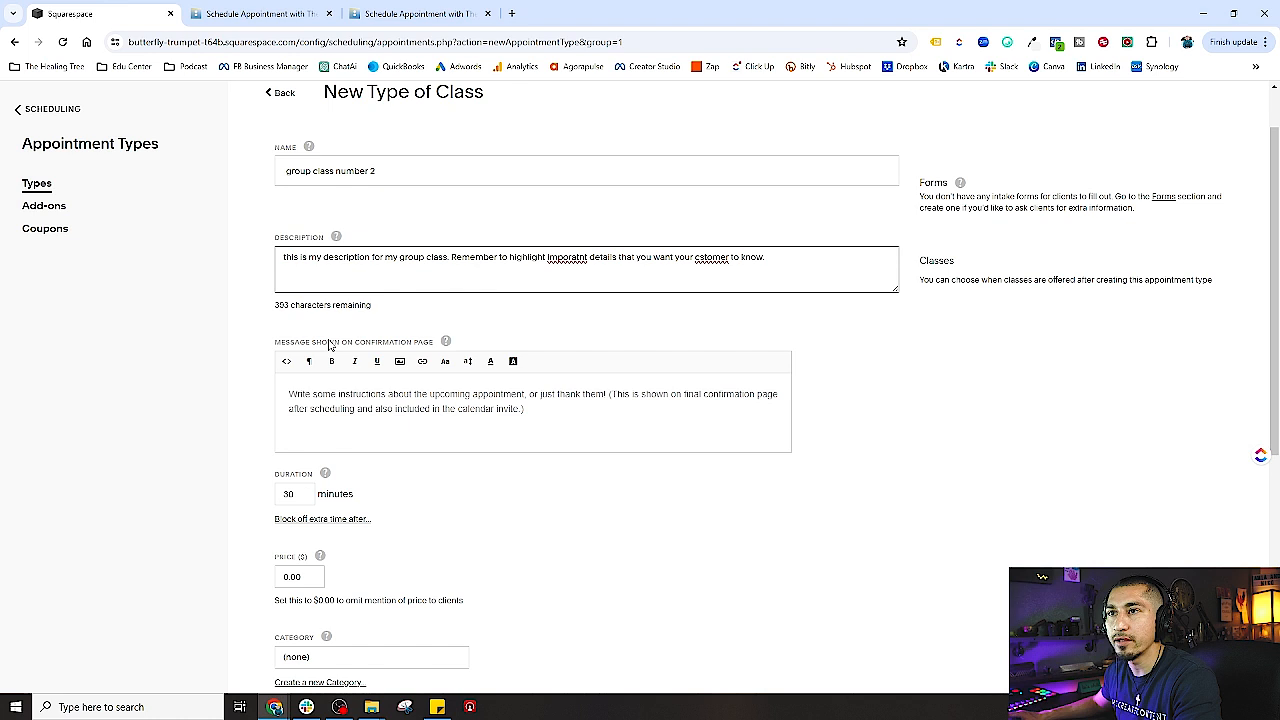
pyautogui.rightClick(431, 359)
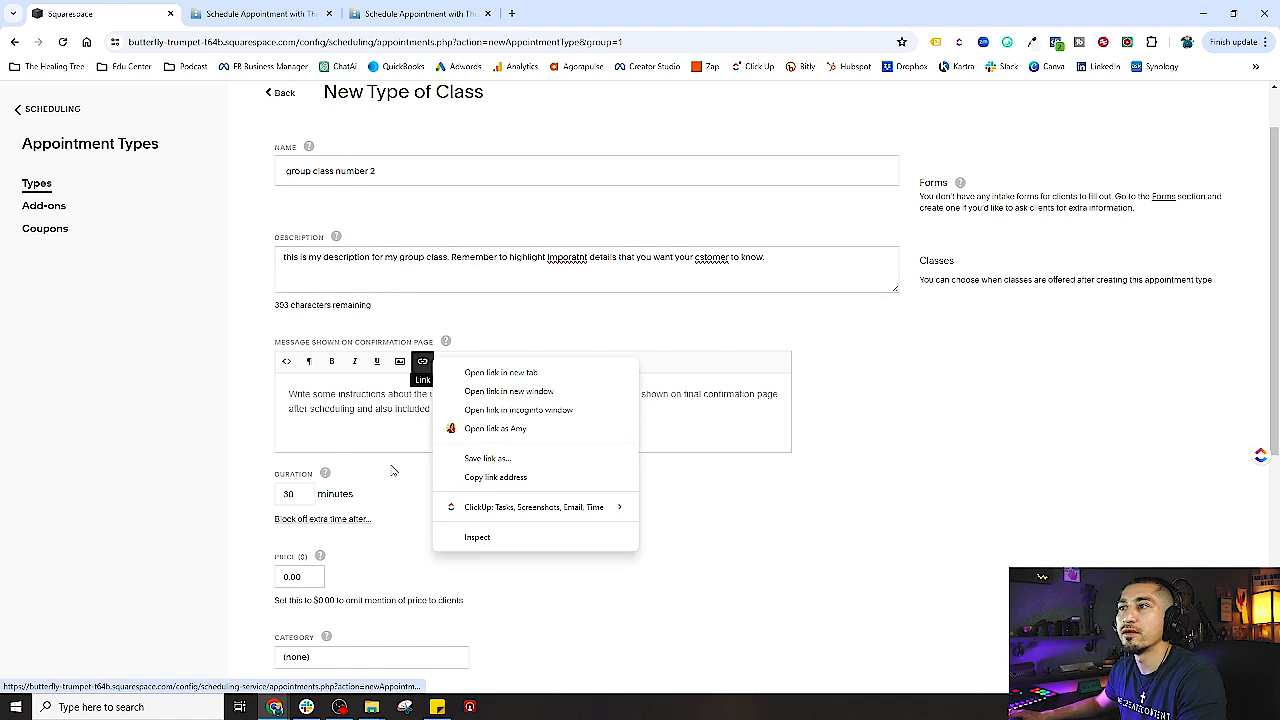
pyautogui.click(342, 414)
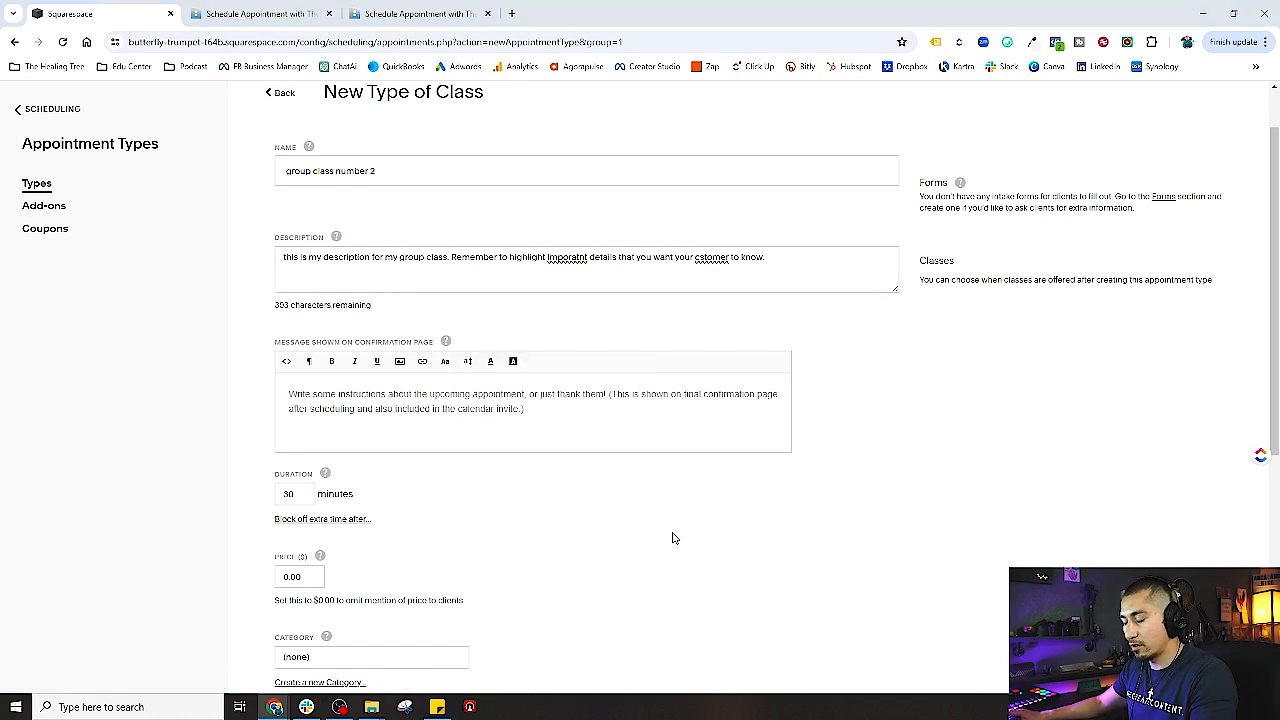
pyautogui.click(384, 436)
pyautogui.hotkey('ctrl', 'v')
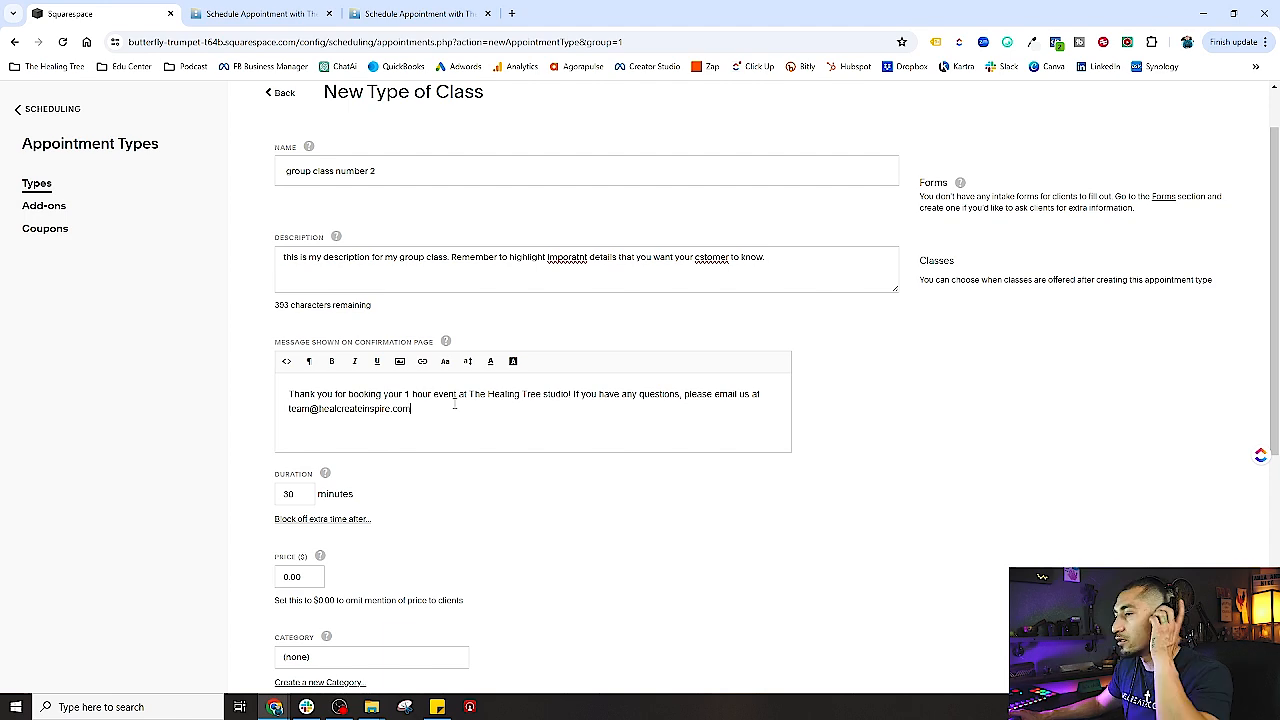
# - Set the class duration to 60 minutes and the price to 45
pyautogui.moveTo(296, 494); pyautogui.dragTo(256, 498)
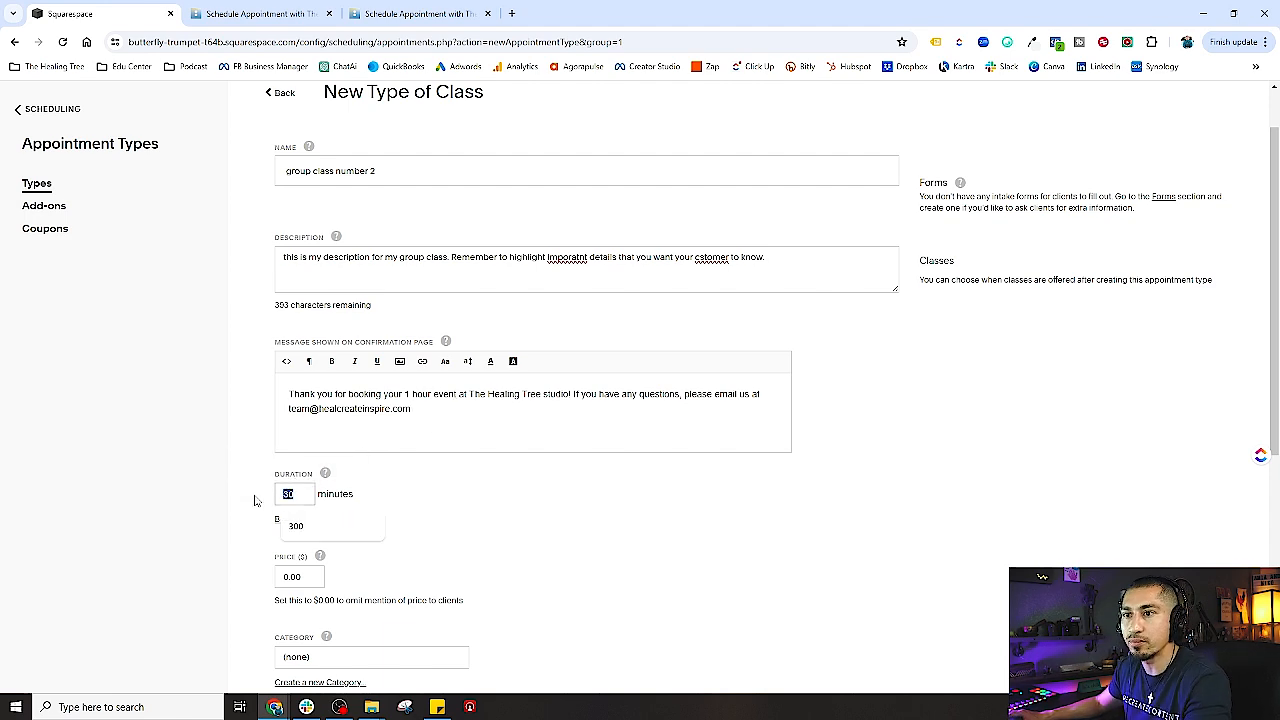
pyautogui.write('60')
pyautogui.click(420, 525)
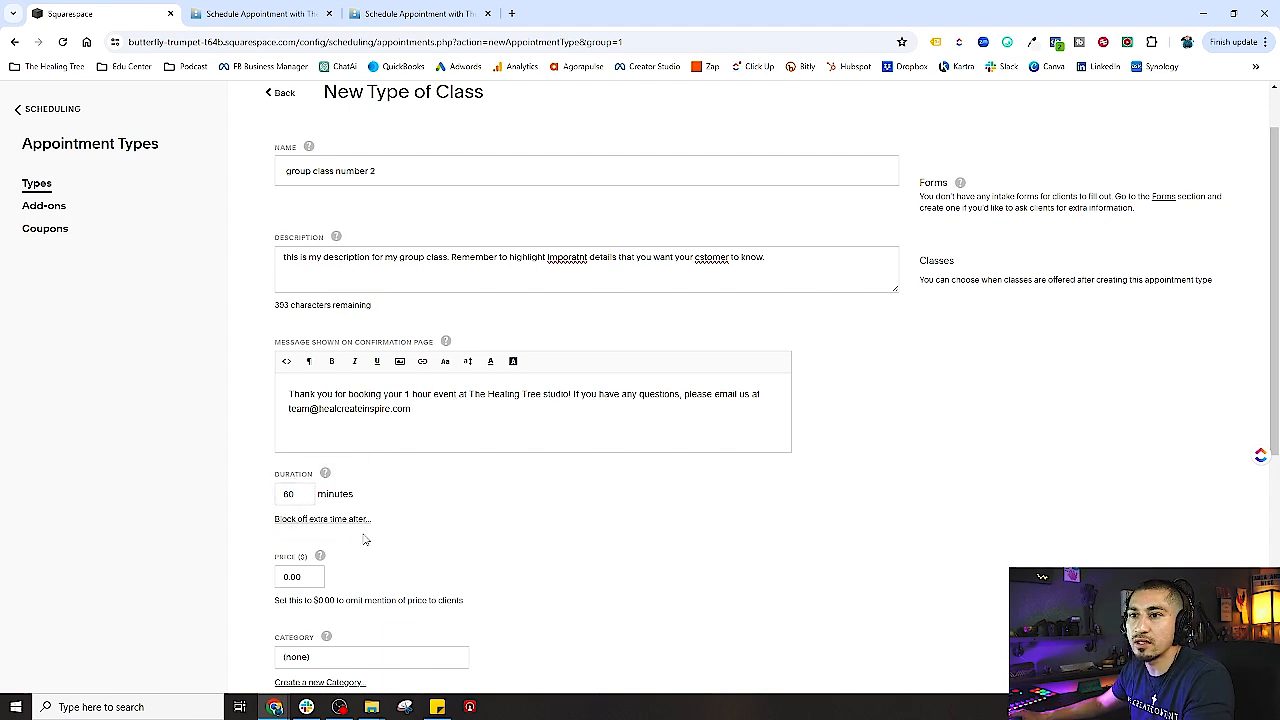
pyautogui.scroll(-2, 365, 540)
pyautogui.moveTo(305, 377); pyautogui.dragTo(229, 377)
pyautogui.write('5')
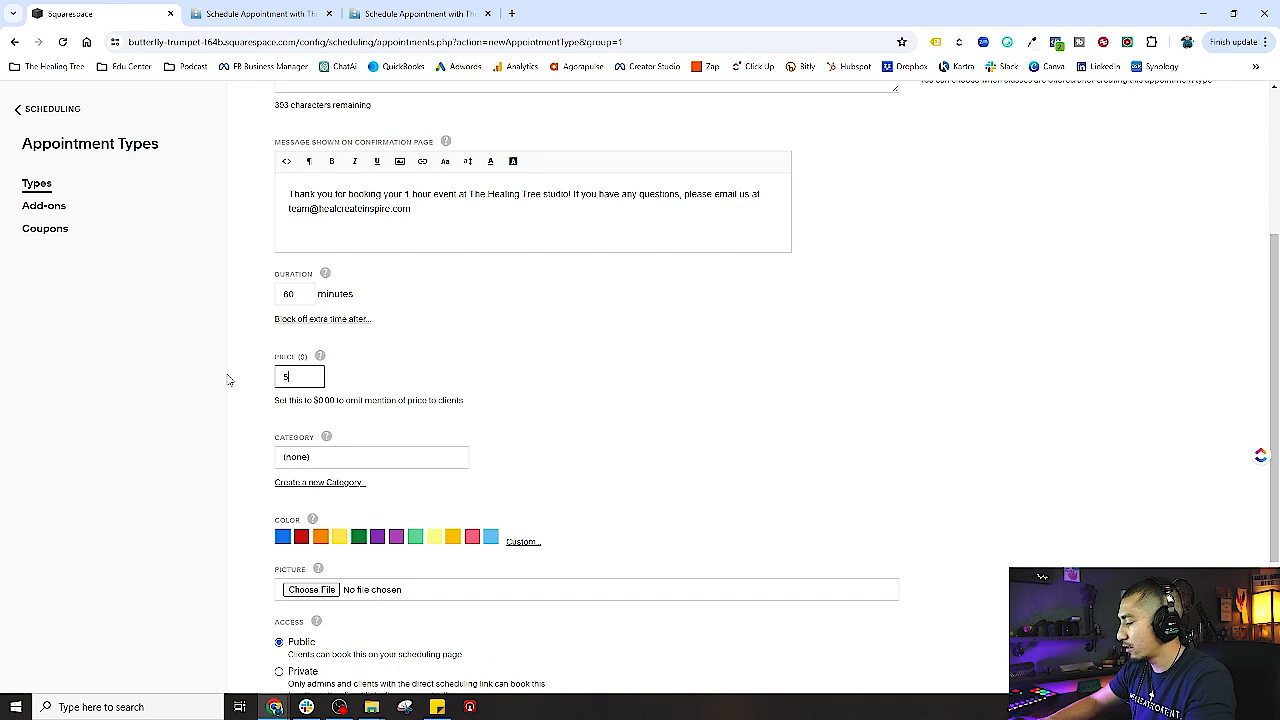
pyautogui.press('BackSpace')
pyautogui.write('45')
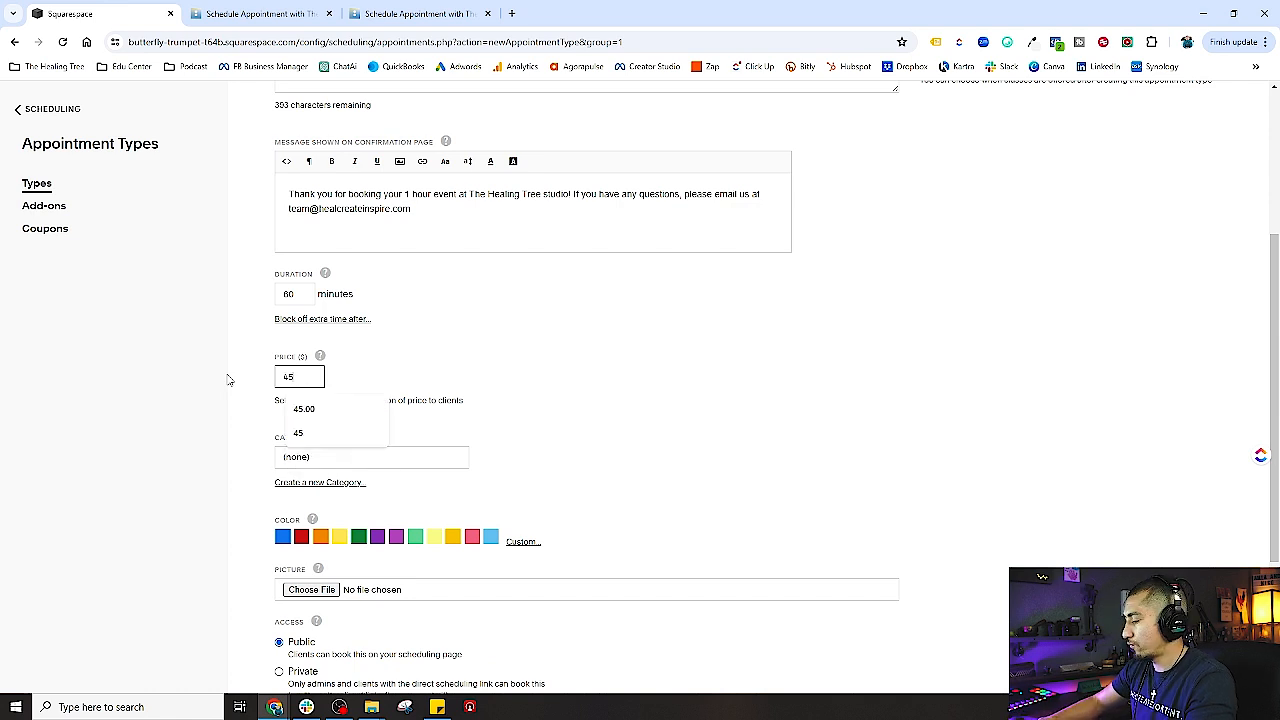
pyautogui.click(540, 344)
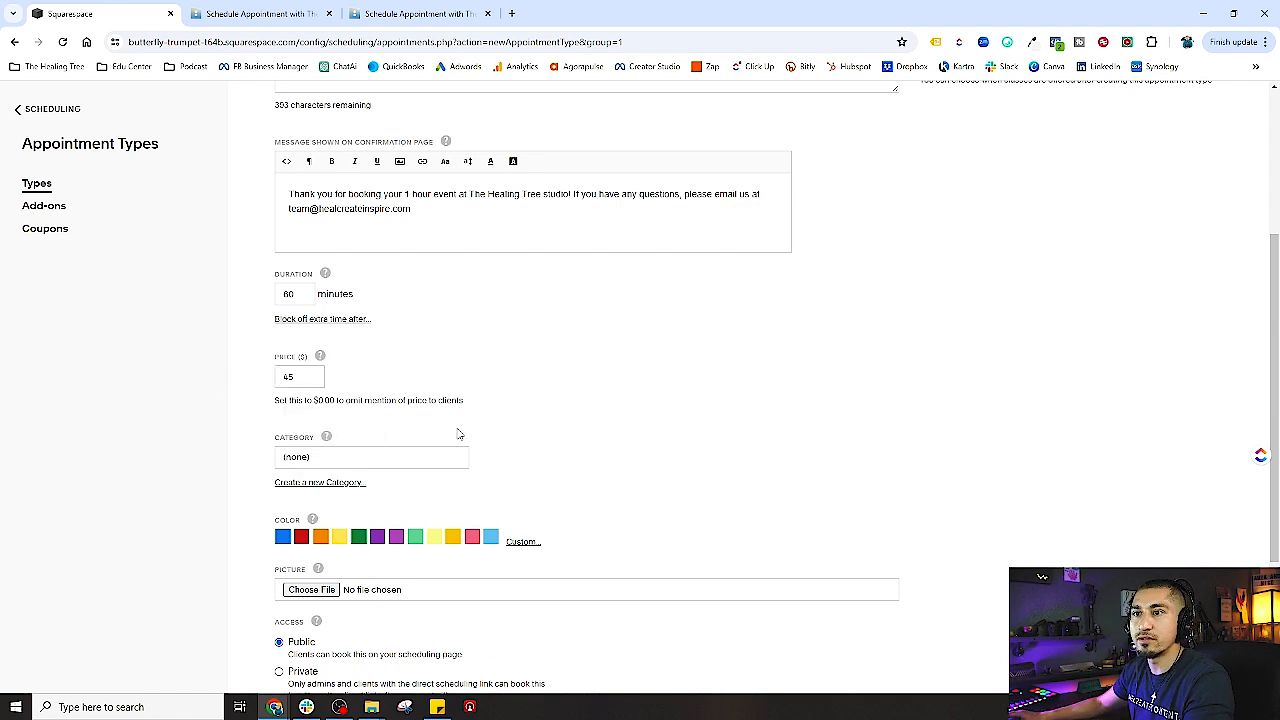
# - Create a new category named Group Events from the suggested names
pyautogui.click(312, 483)
pyautogui.click(318, 490)
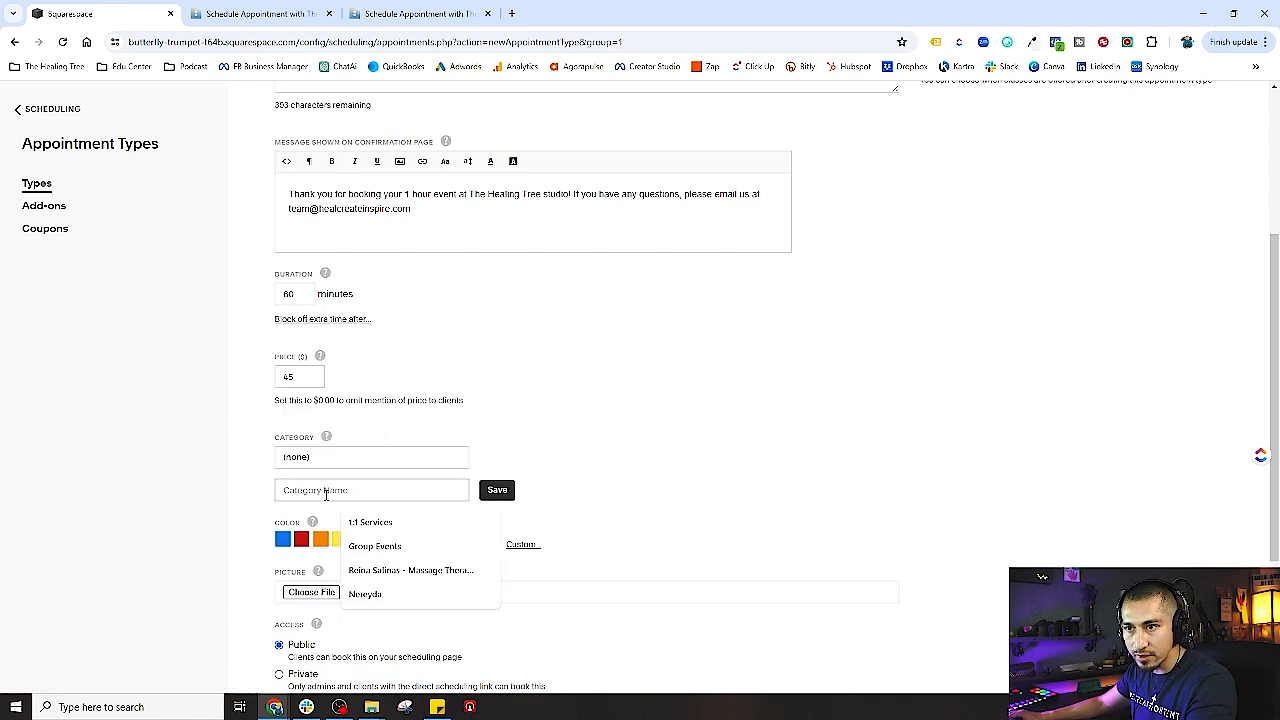
pyautogui.click(380, 548)
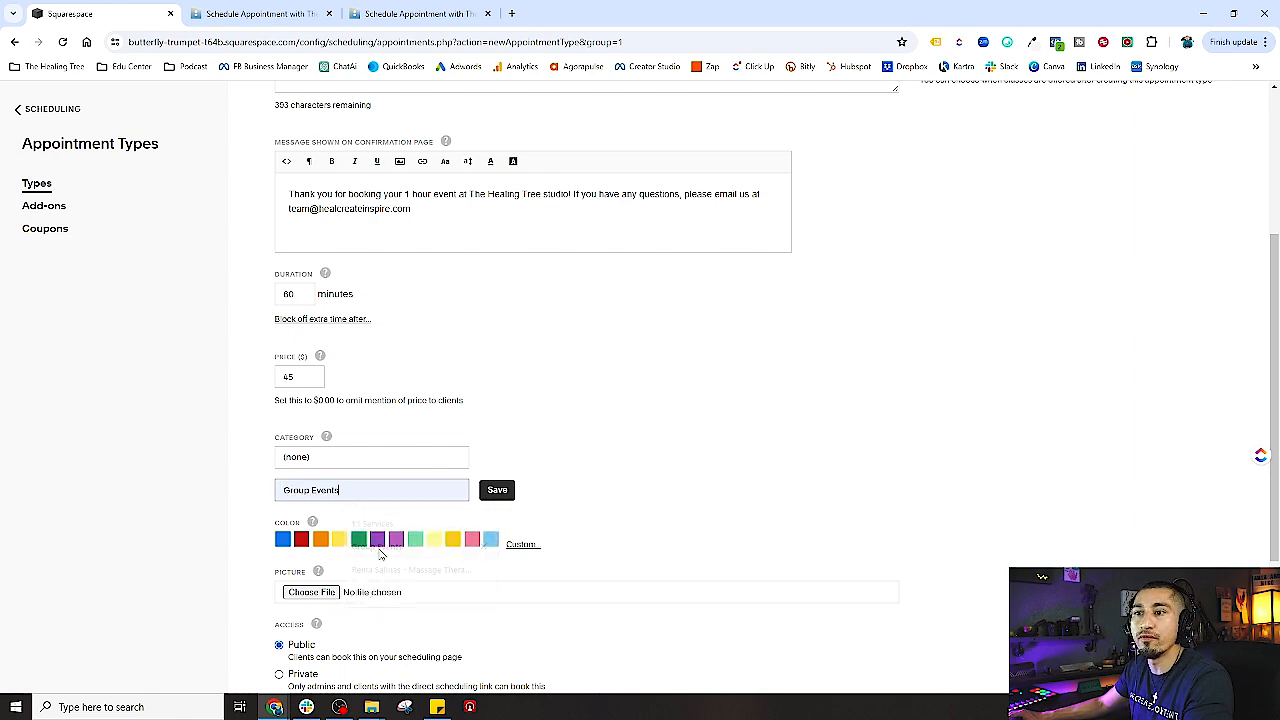
pyautogui.scroll(-3, 670, 519)
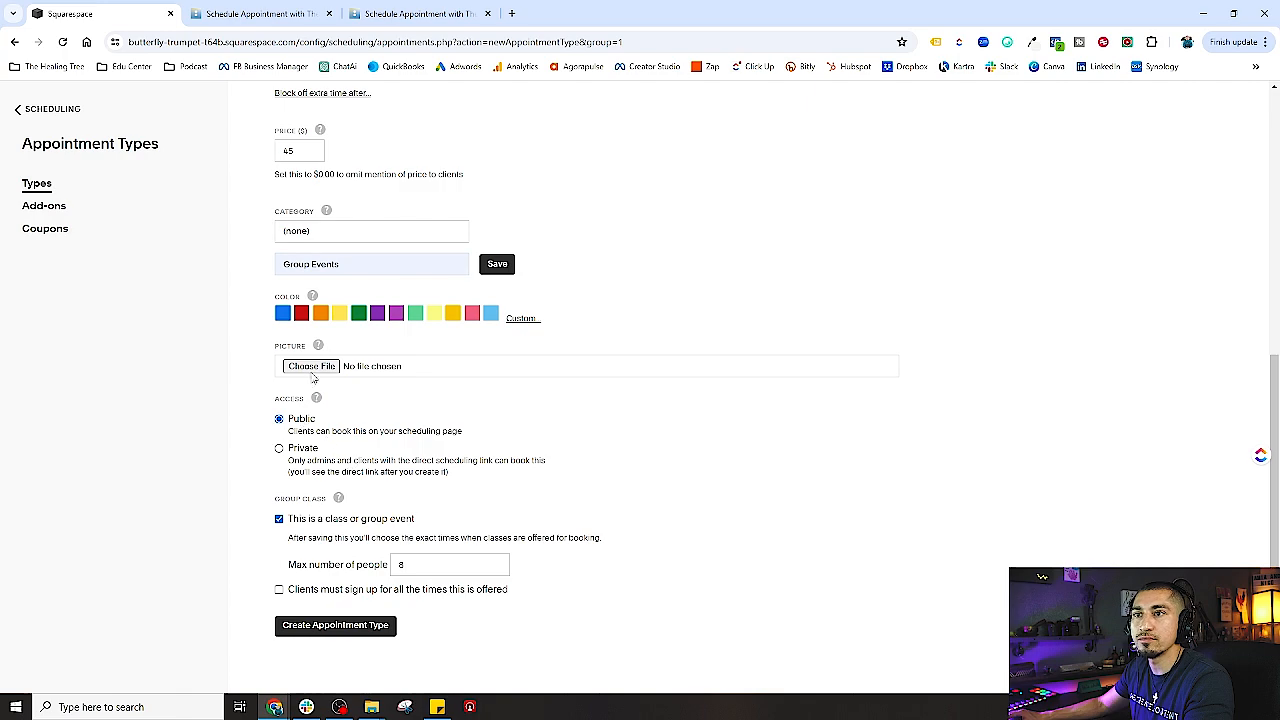
pyautogui.click(312, 367)
# - Attach the photo DSC08727.jpg as the class picture
pyautogui.click(808, 523)
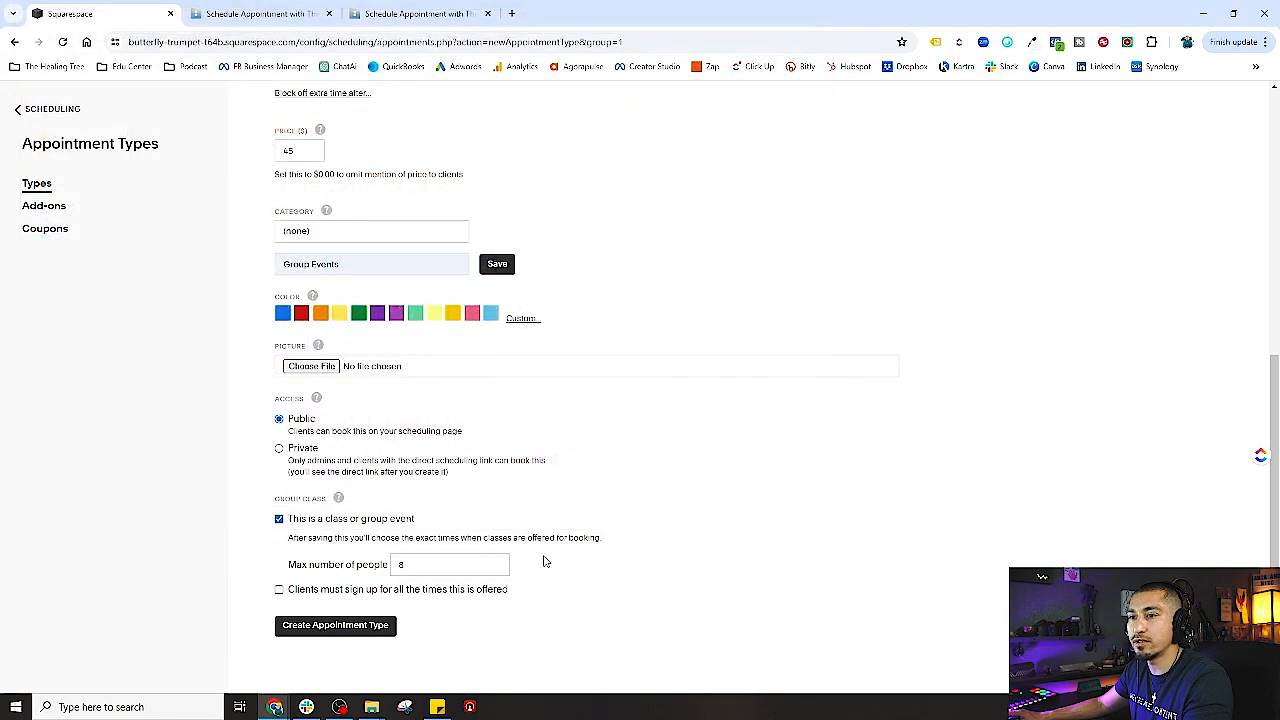
pyautogui.click(314, 367)
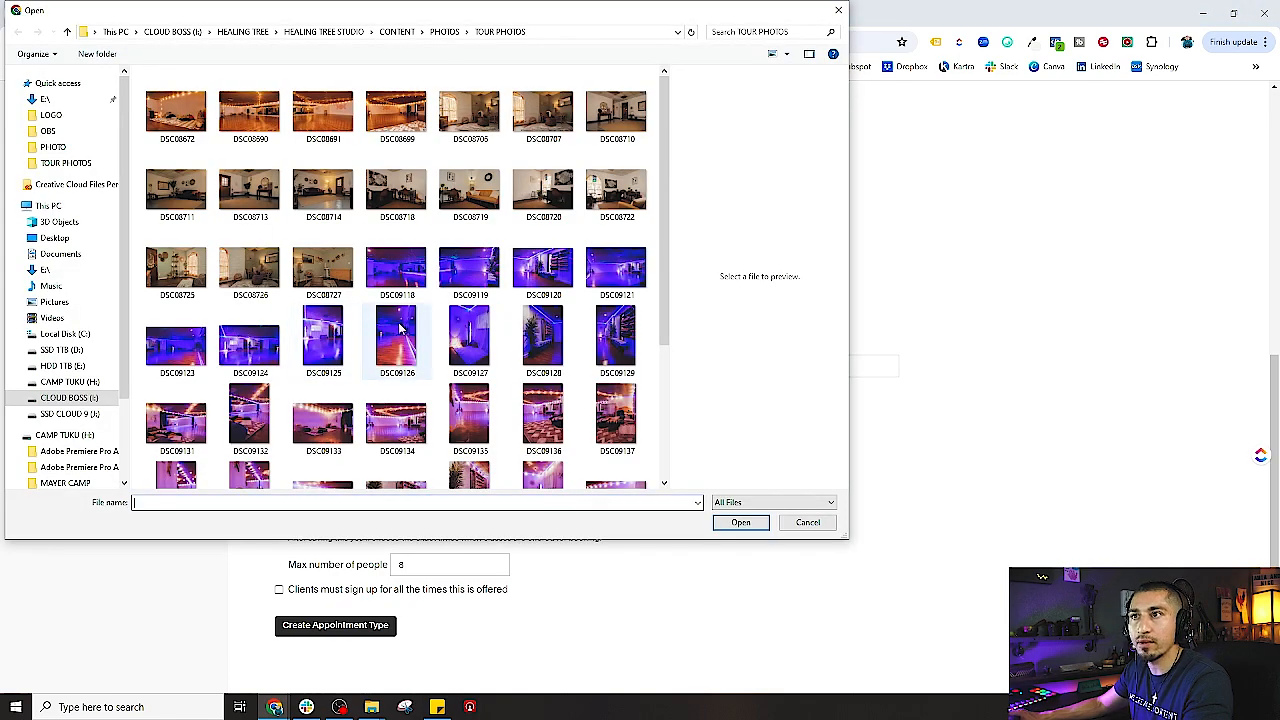
pyautogui.click(323, 263)
pyautogui.doubleClick(323, 263)
# - Allow a maximum of 10 people and create the group class number 2 appointment type
pyautogui.doubleClick(418, 566)
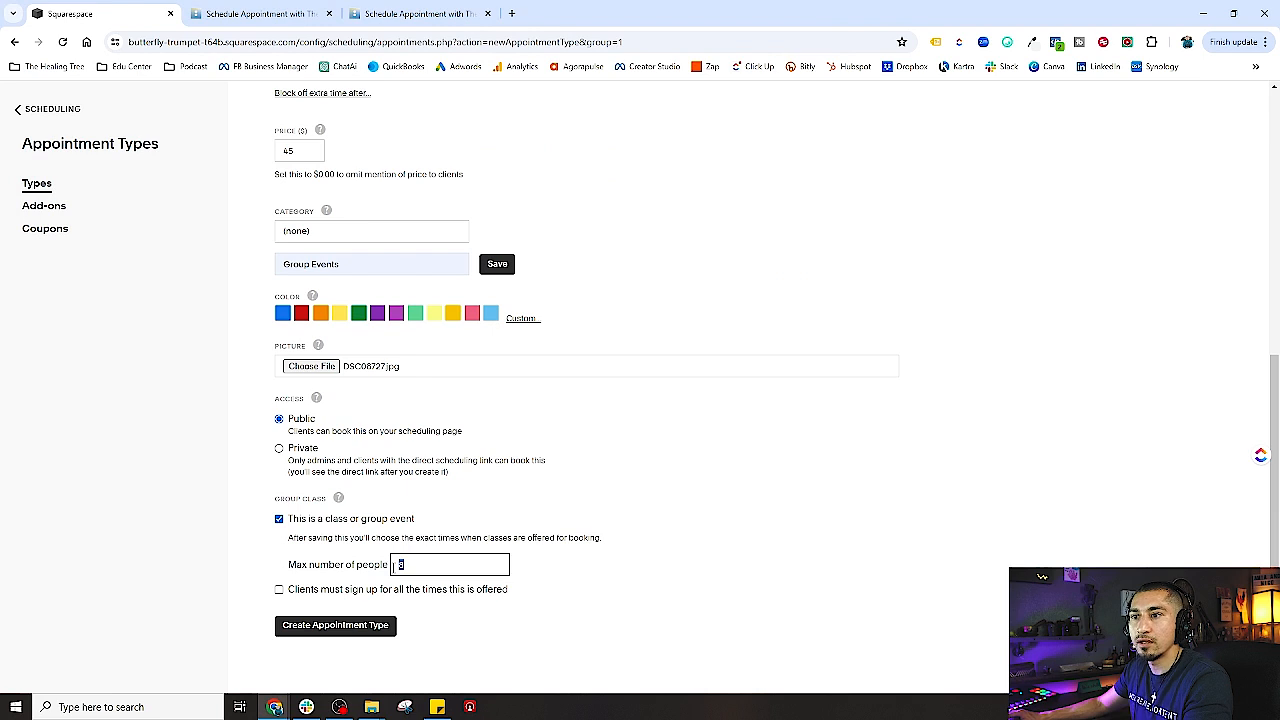
pyautogui.write('10')
pyautogui.click(359, 641)
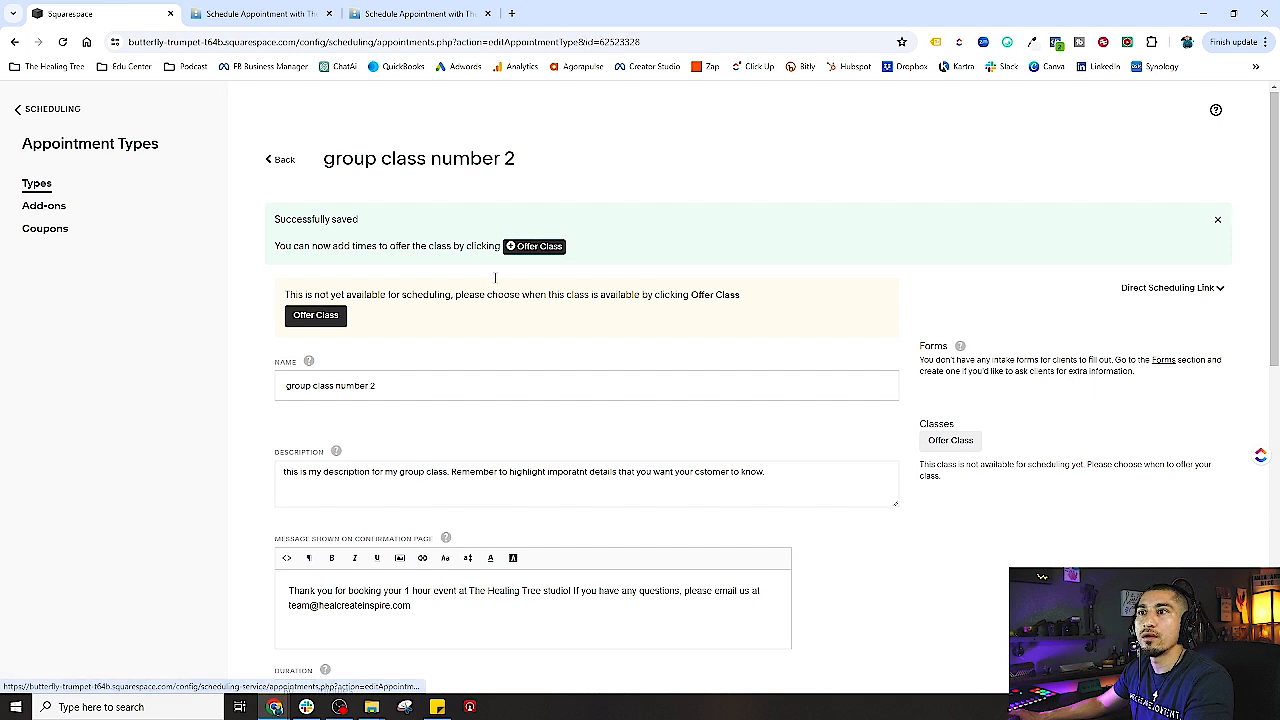
# - Offer the class on the Group Events calendar starting May 22, 2024 at 10am
pyautogui.click(952, 447)
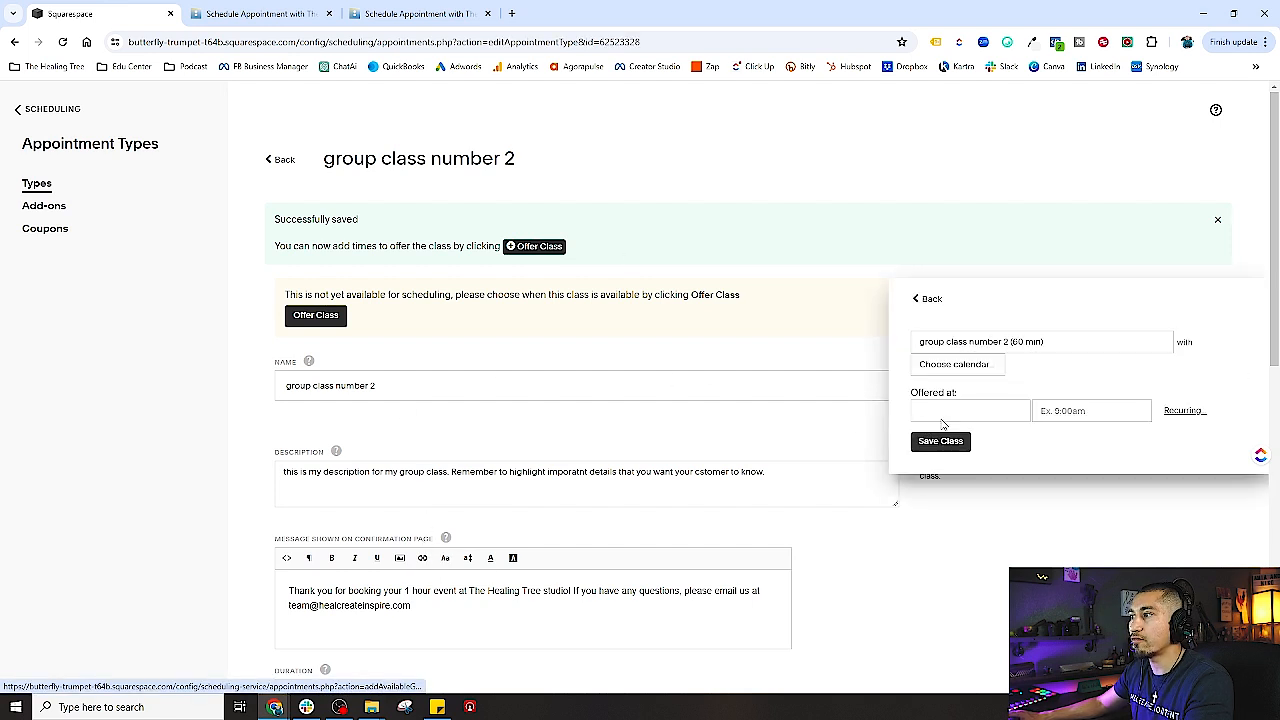
pyautogui.click(980, 371)
pyautogui.click(965, 403)
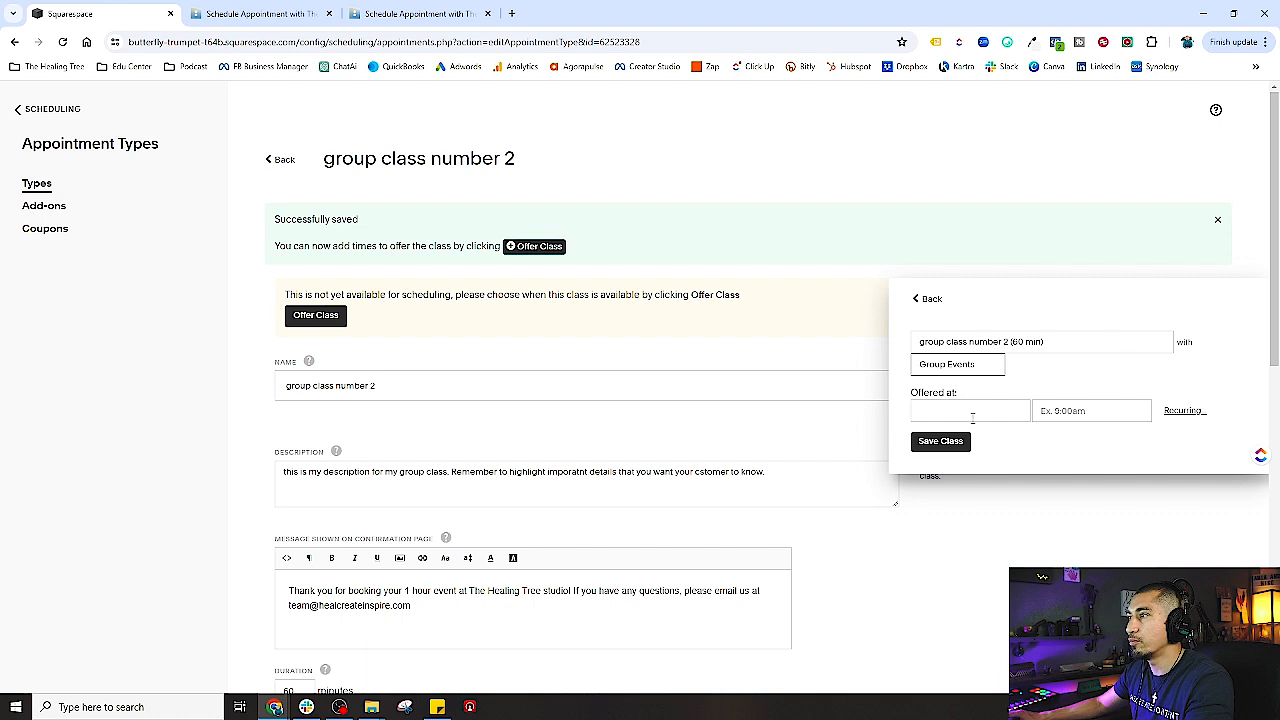
pyautogui.click(972, 418)
pyautogui.click(1058, 438)
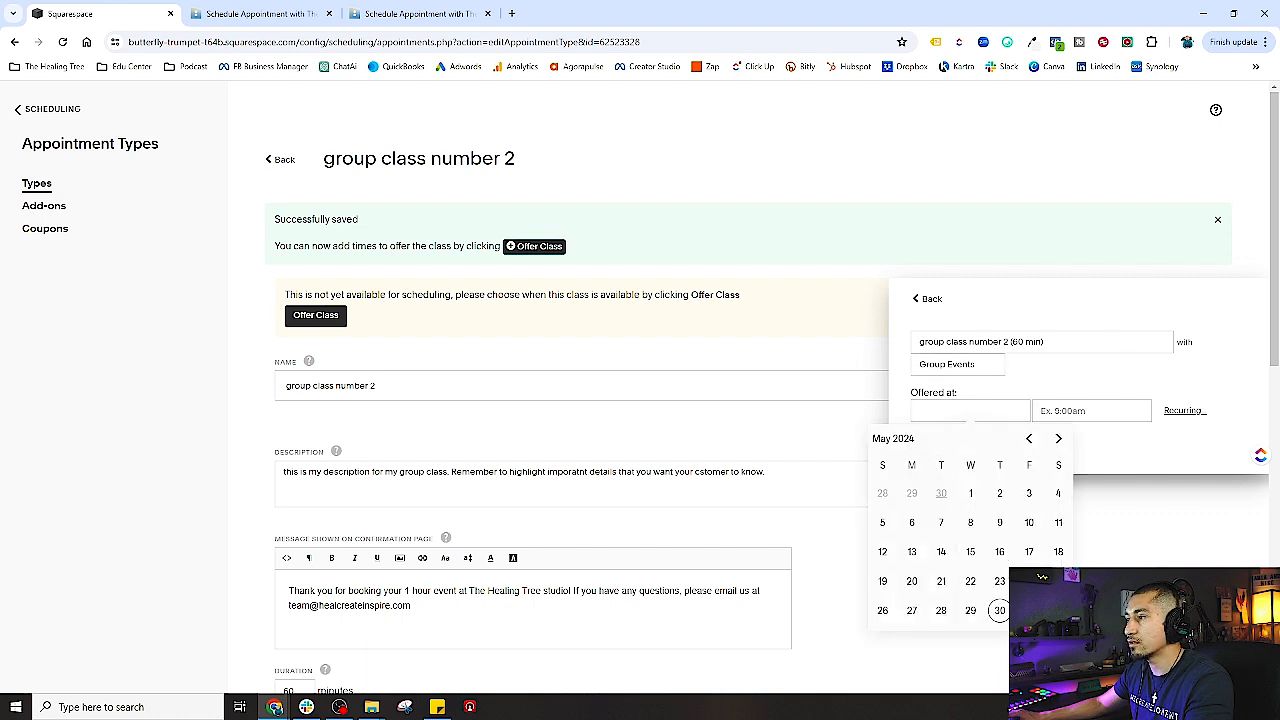
pyautogui.click(970, 581)
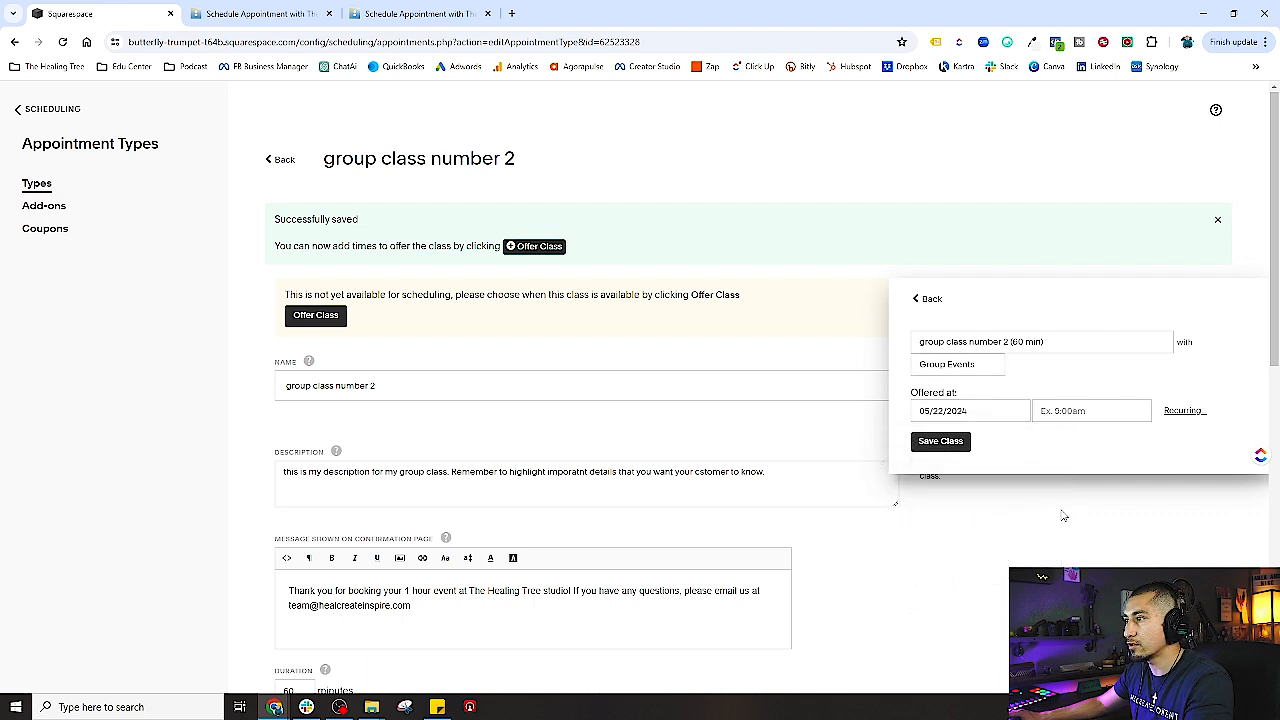
pyautogui.click(1057, 410)
pyautogui.write('10am')
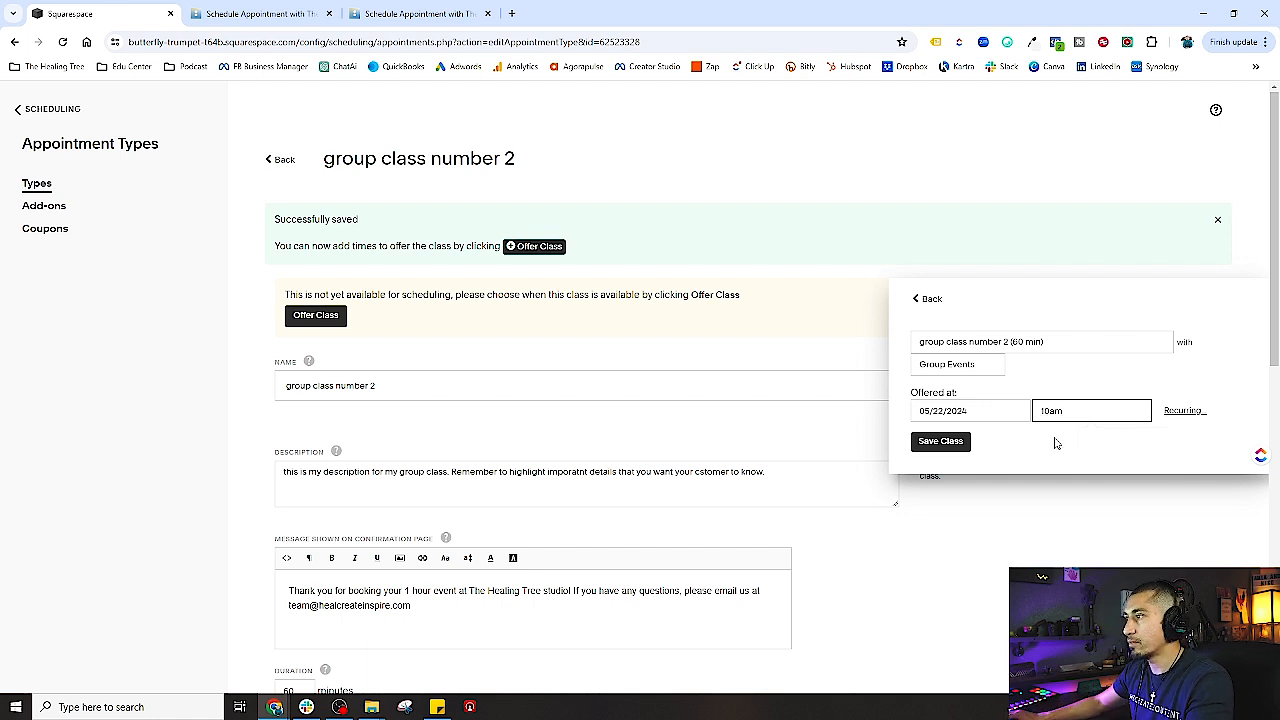
pyautogui.click(1060, 444)
# - Make the class recur weekly 4 times and save the generated class times
pyautogui.click(1188, 411)
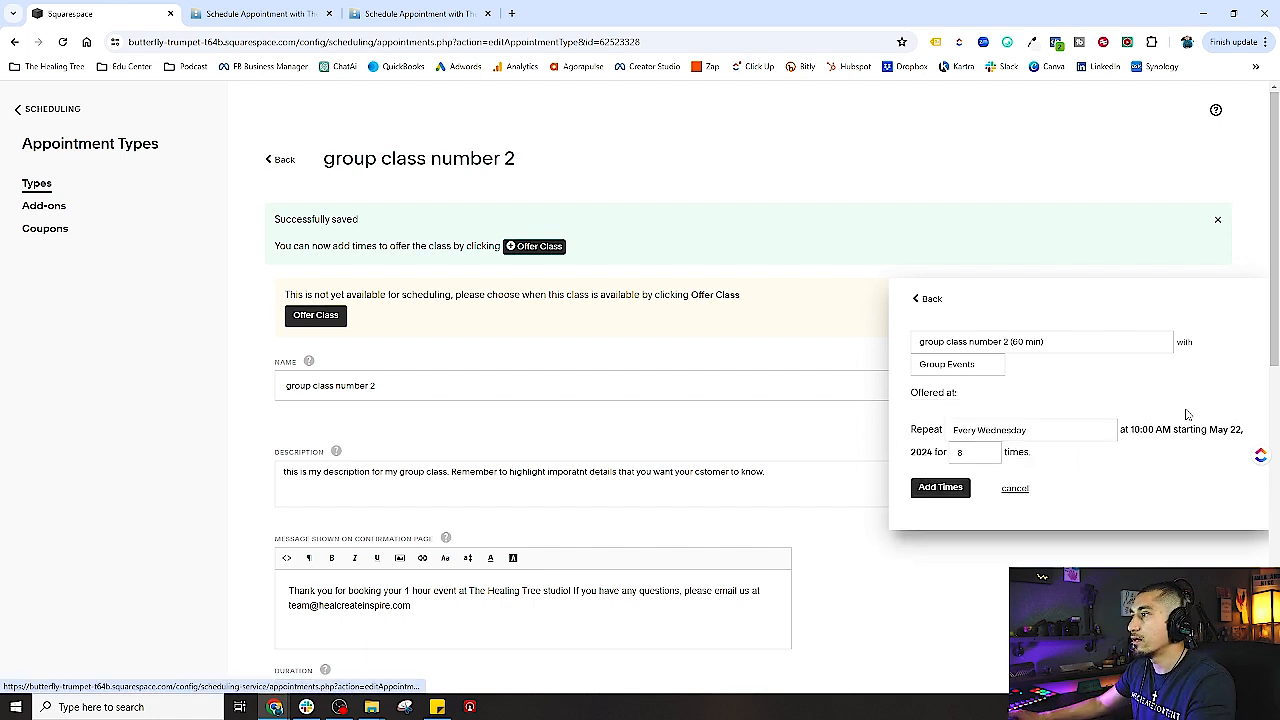
pyautogui.click(953, 456)
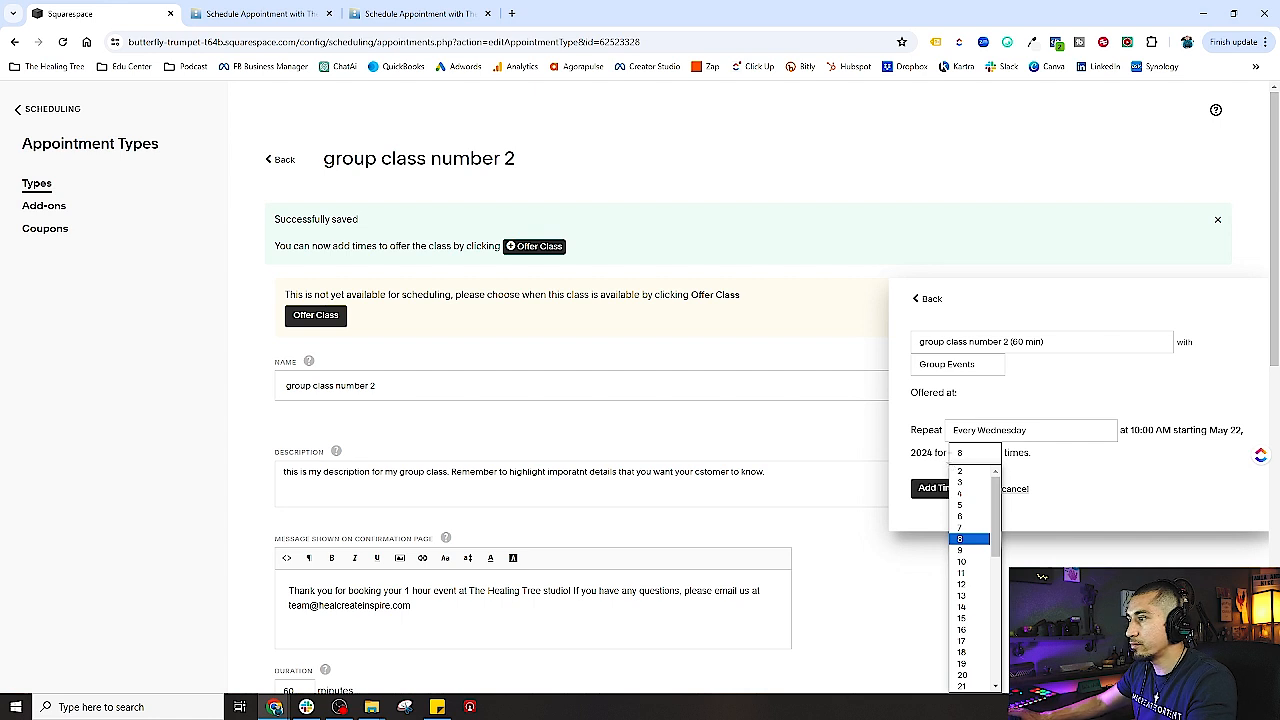
pyautogui.click(963, 493)
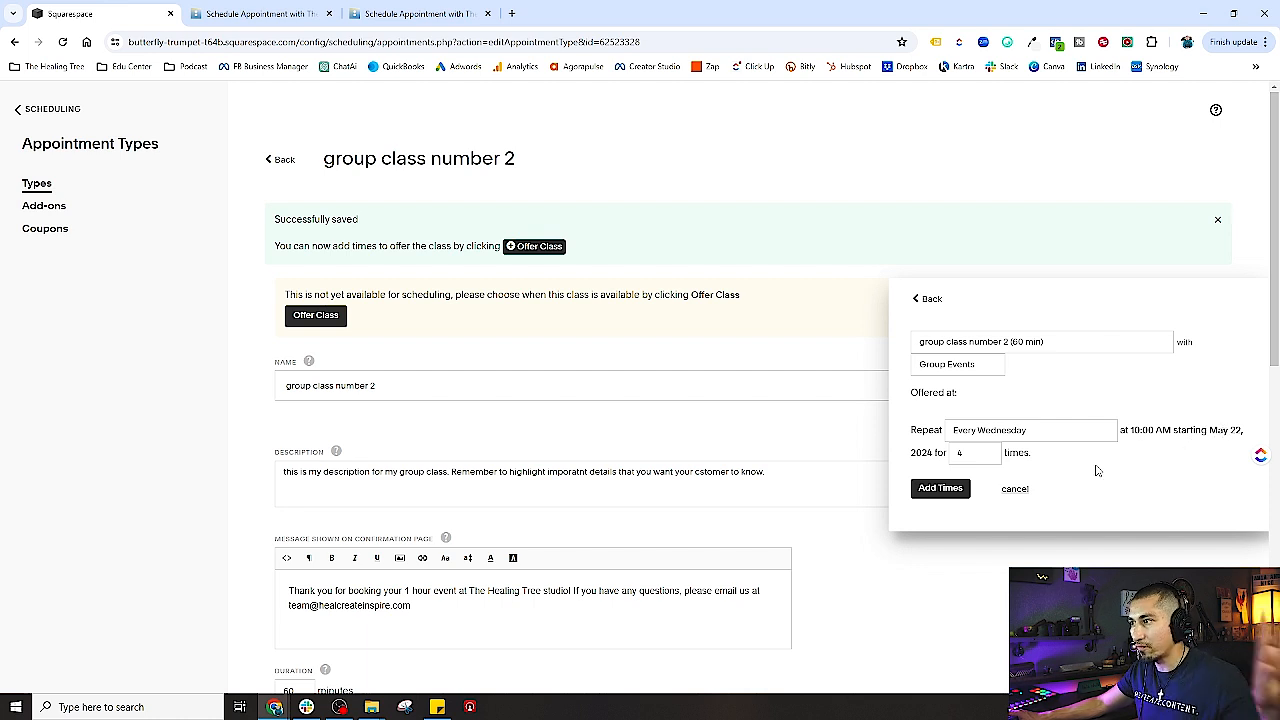
pyautogui.click(940, 495)
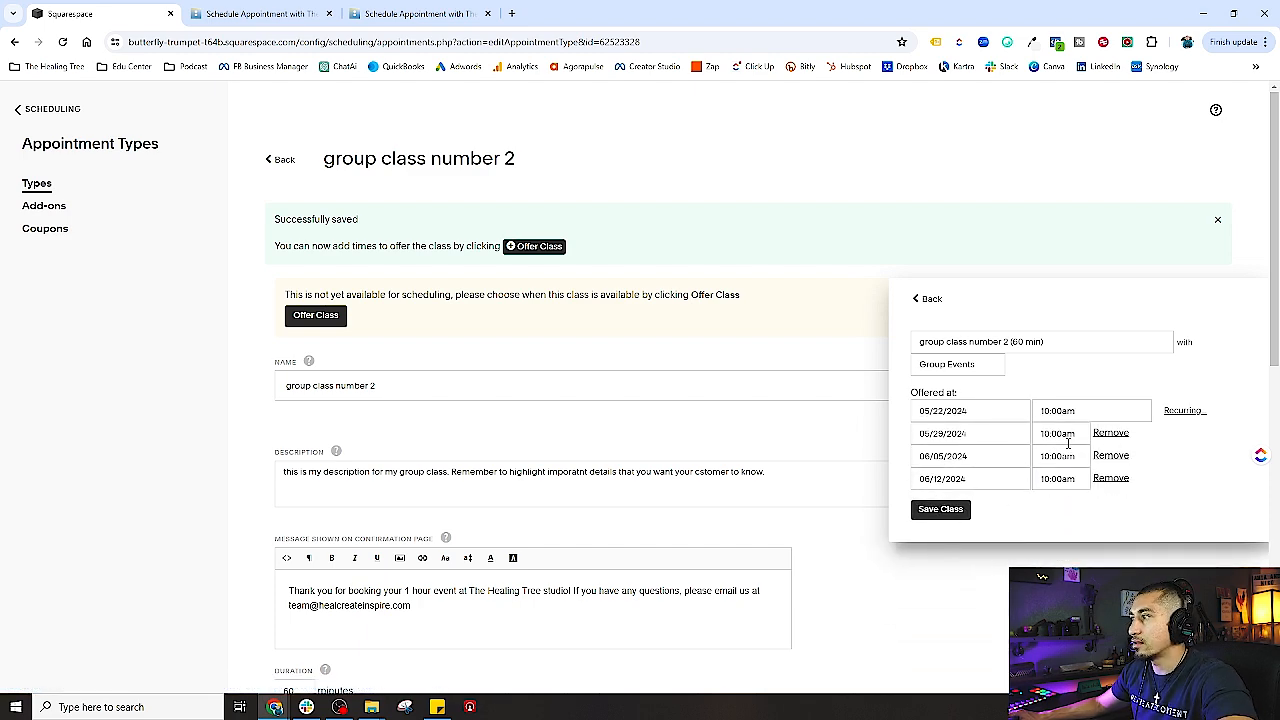
pyautogui.click(945, 511)
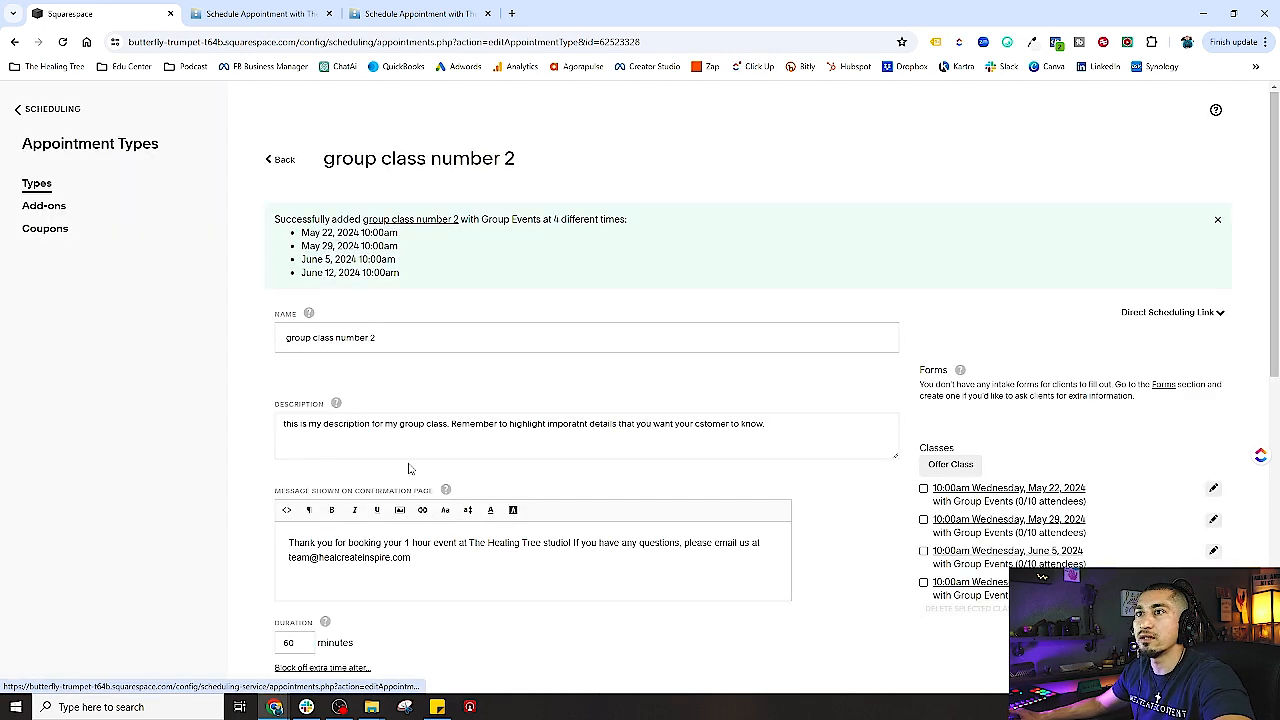
# - Open group class number 2 for editing from the Appointment Types list
pyautogui.click(66, 112)
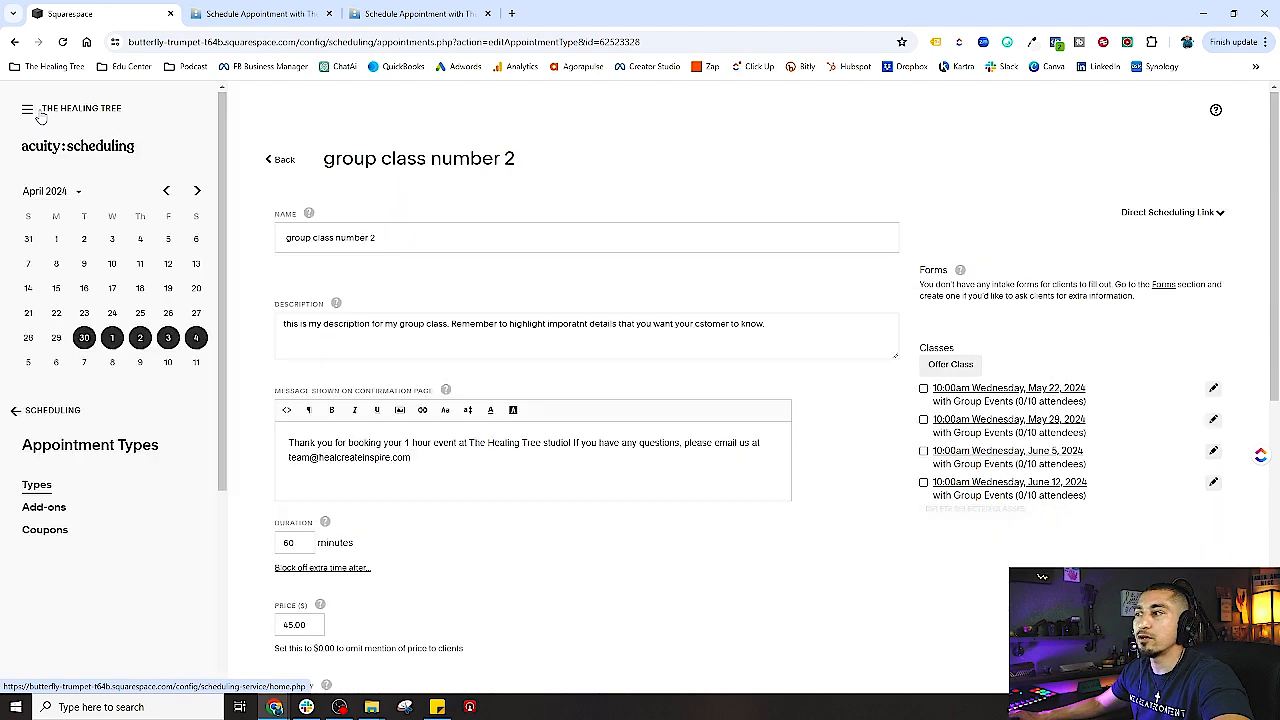
pyautogui.scroll(-2, 94, 657)
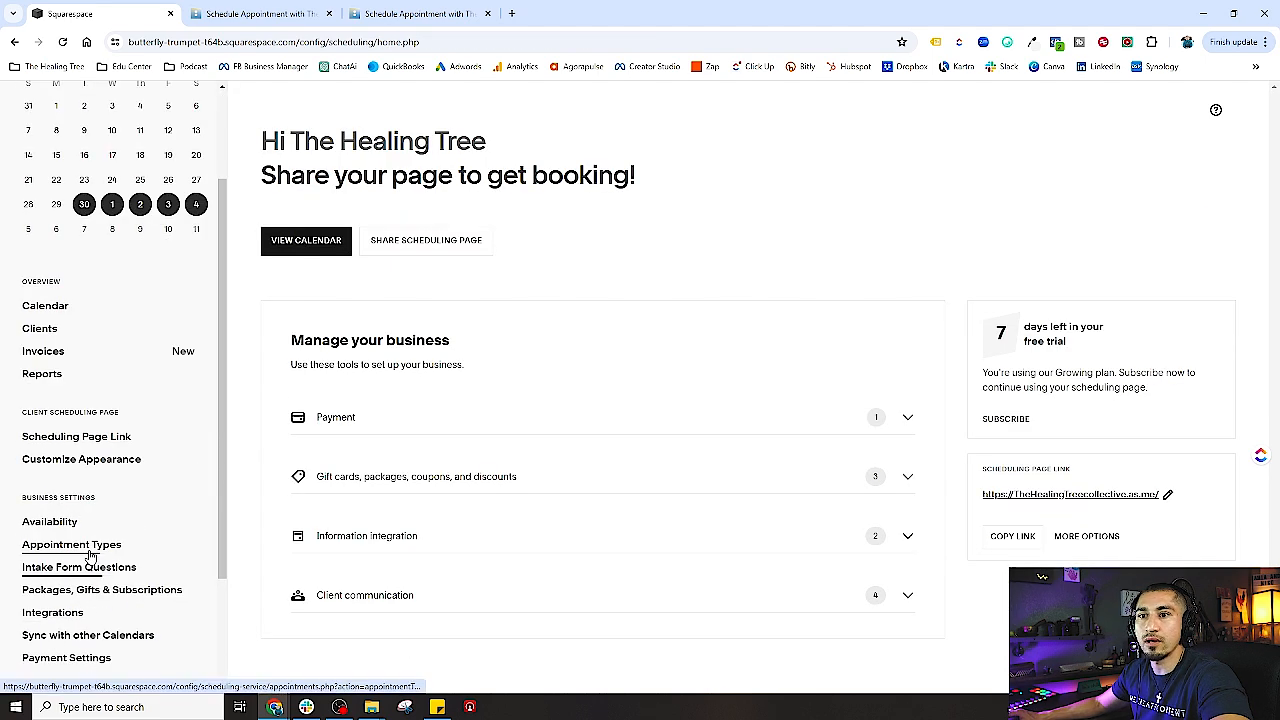
pyautogui.click(85, 548)
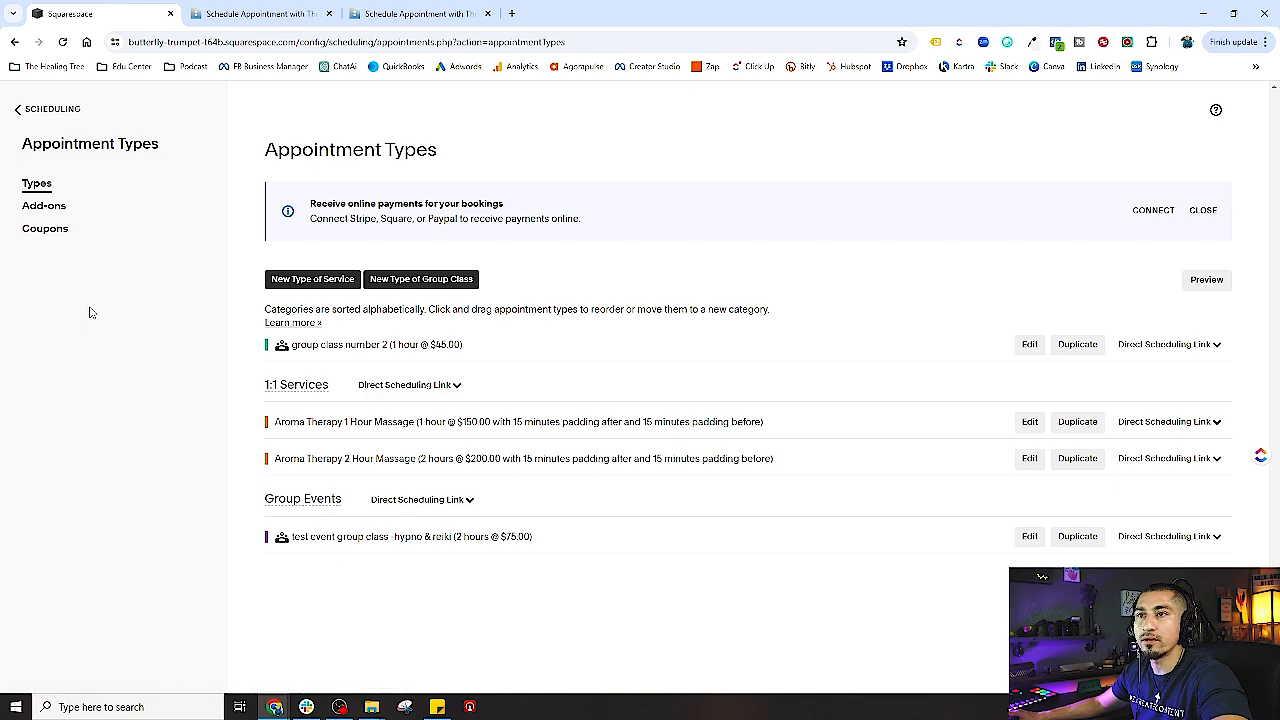
pyautogui.click(1032, 344)
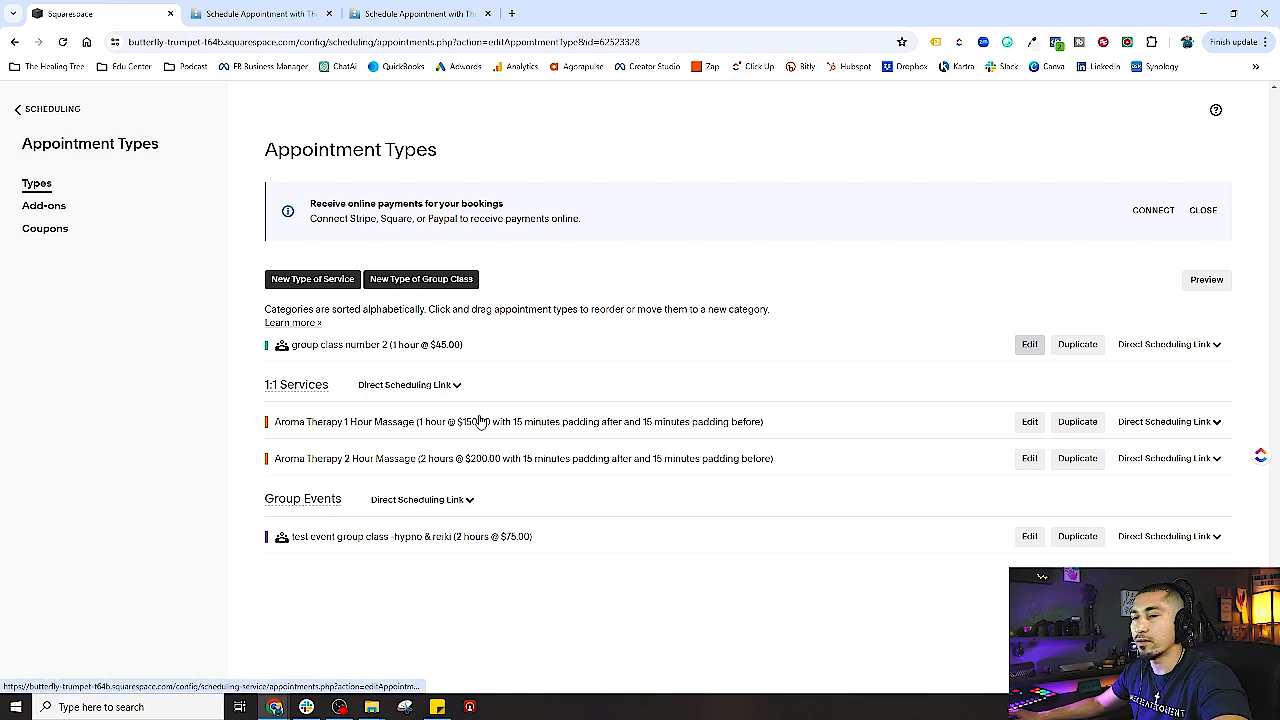
# - Set its category to Group Events and its colour to purple, then update it
pyautogui.scroll(-3, 358, 543)
pyautogui.click(319, 385)
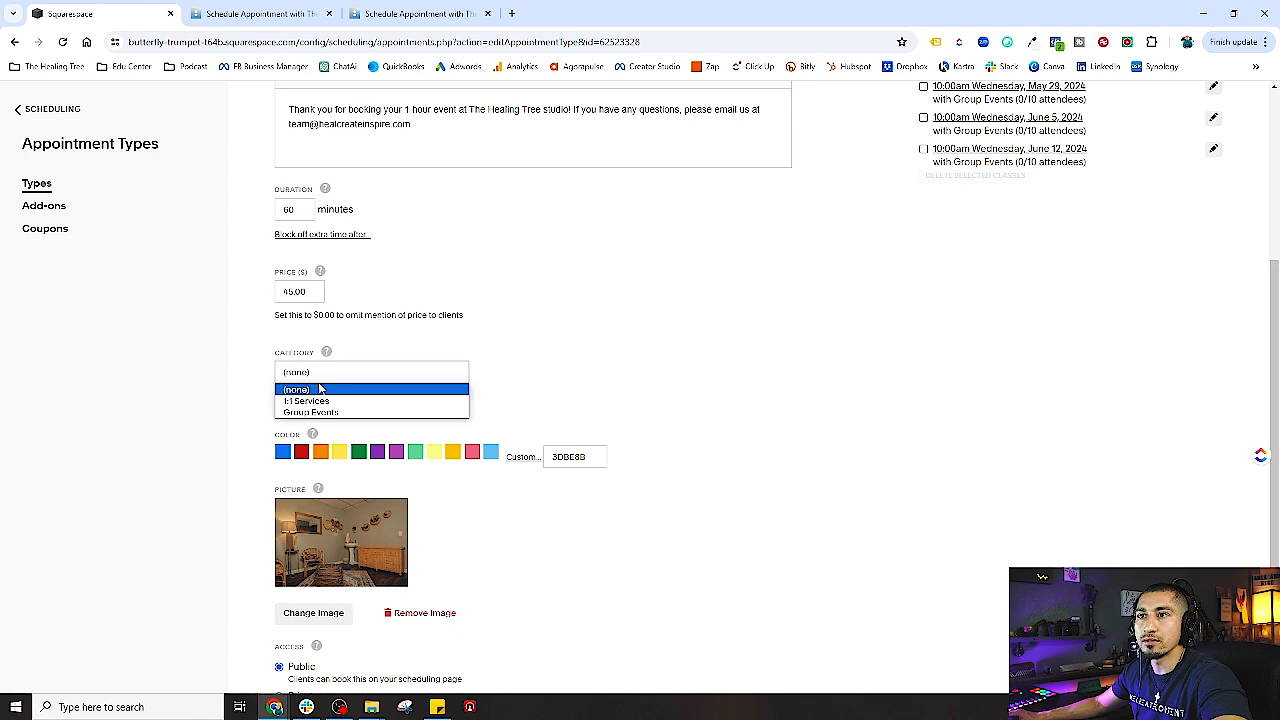
pyautogui.click(318, 414)
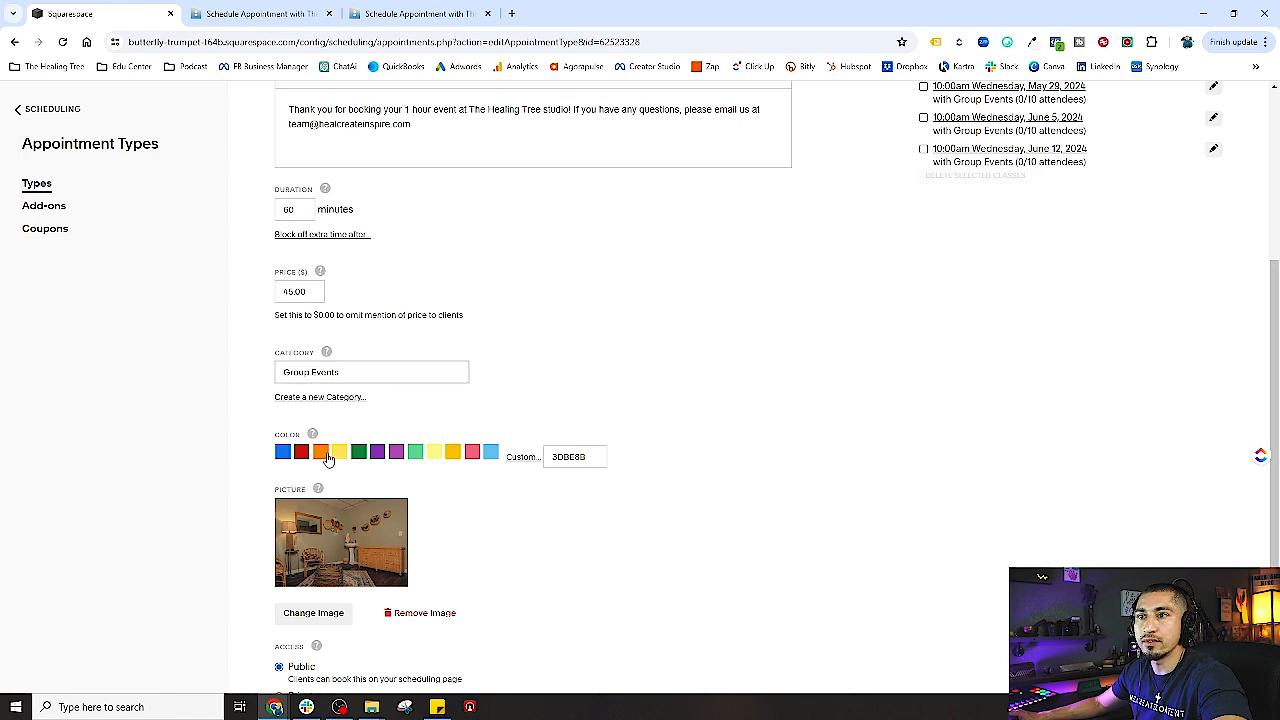
pyautogui.click(377, 453)
pyautogui.scroll(-3, 608, 526)
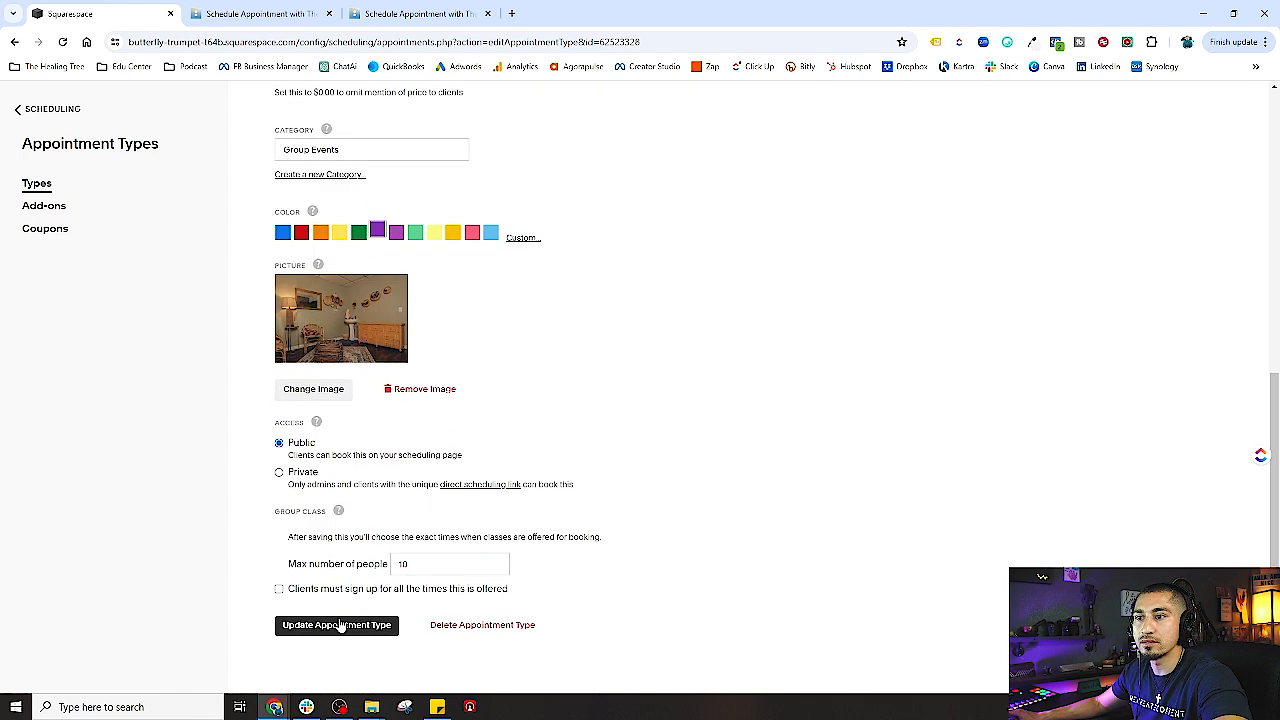
pyautogui.click(338, 625)
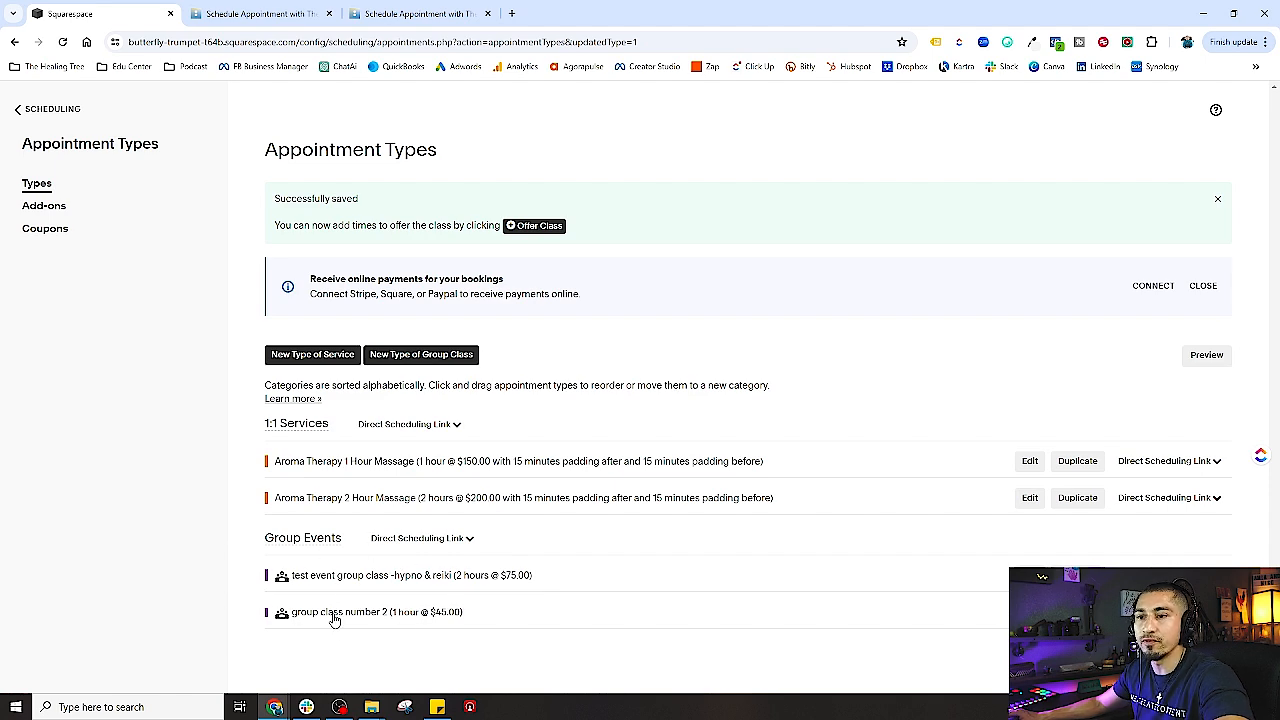
# - Copy the Group Events booking link and load it in a fresh browser tab
pyautogui.click(429, 539)
pyautogui.scroll(-1, 360, 545)
pyautogui.click(290, 538)
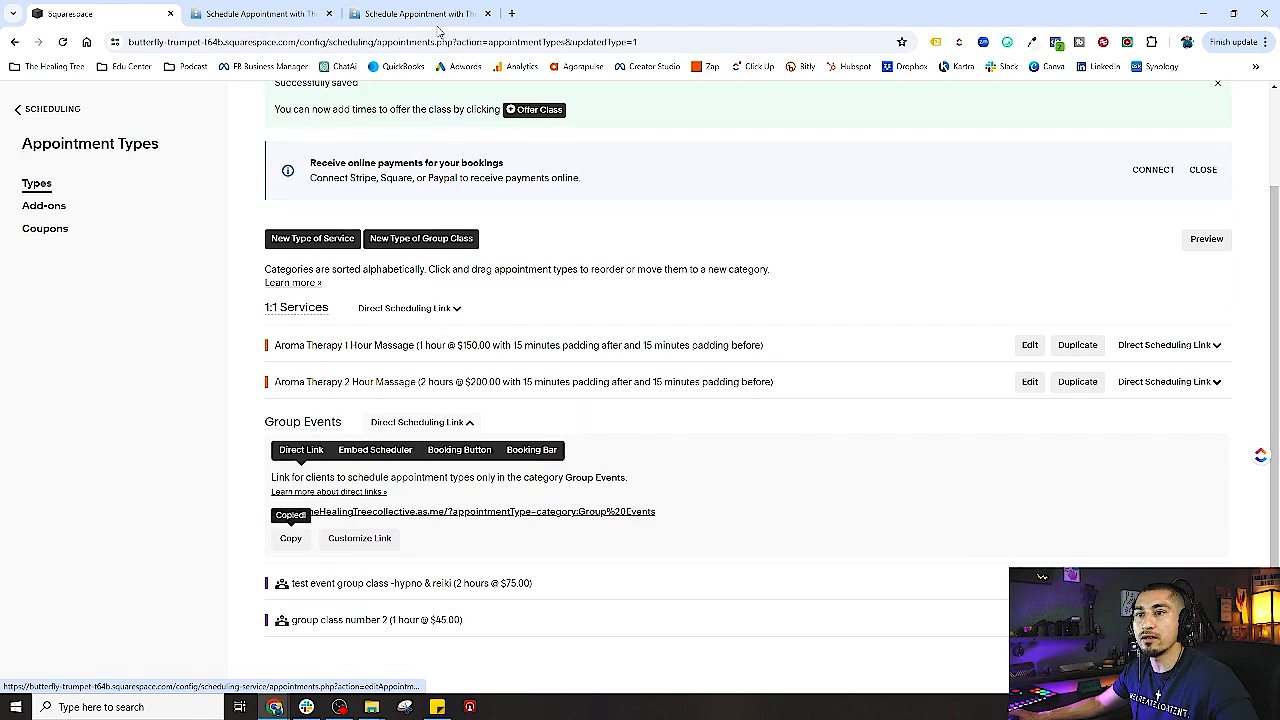
pyautogui.click(487, 13)
pyautogui.click(328, 13)
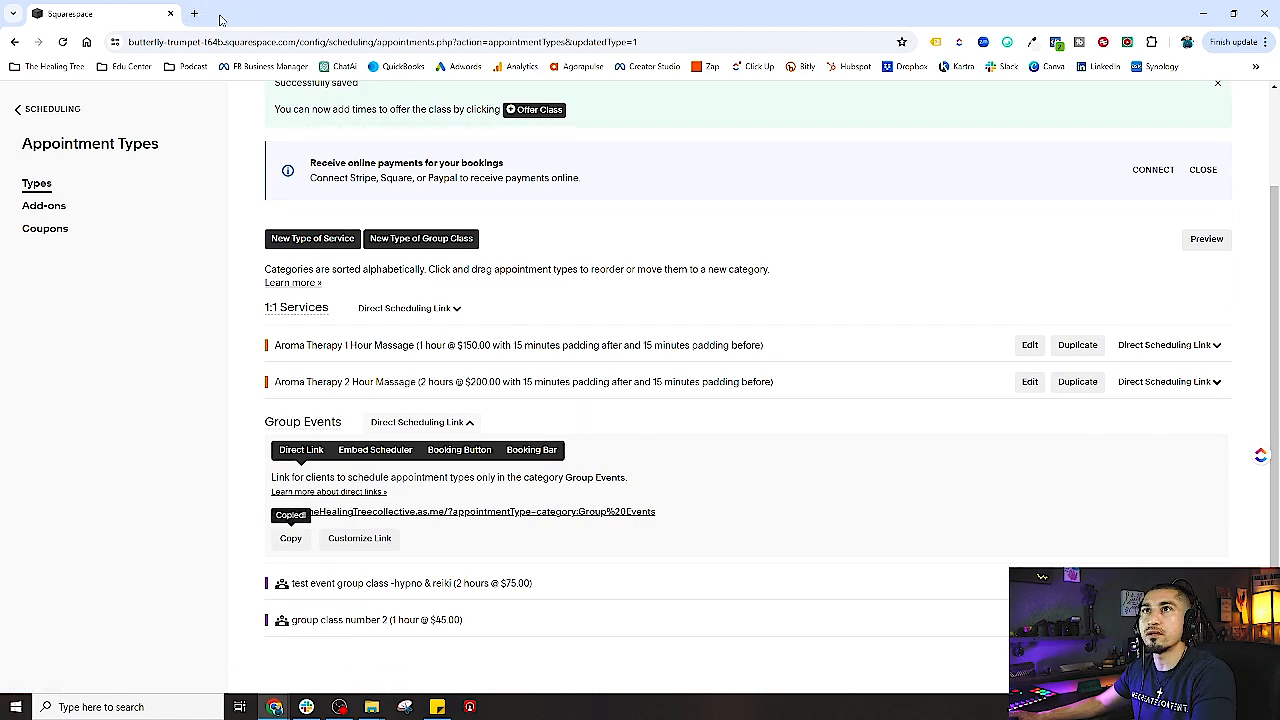
pyautogui.click(194, 13)
pyautogui.hotkey('ctrl', 'v')
pyautogui.press('Return')
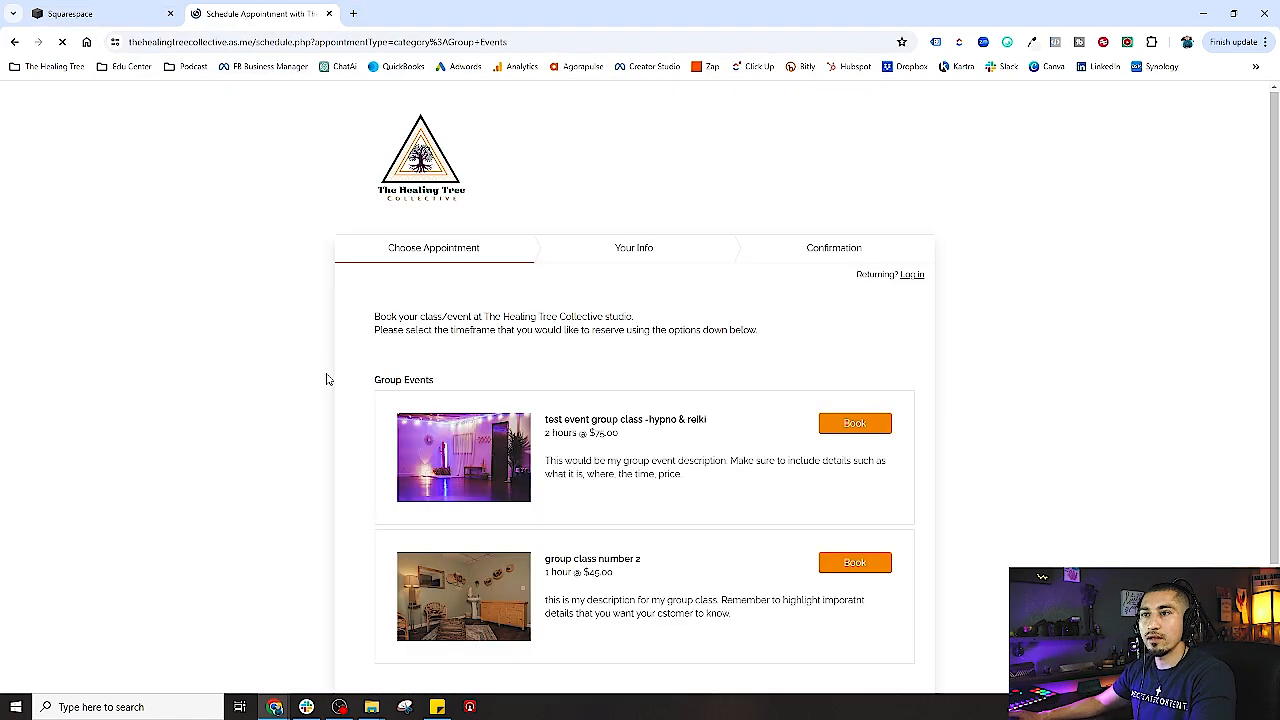
pyautogui.scroll(-2, 310, 379)
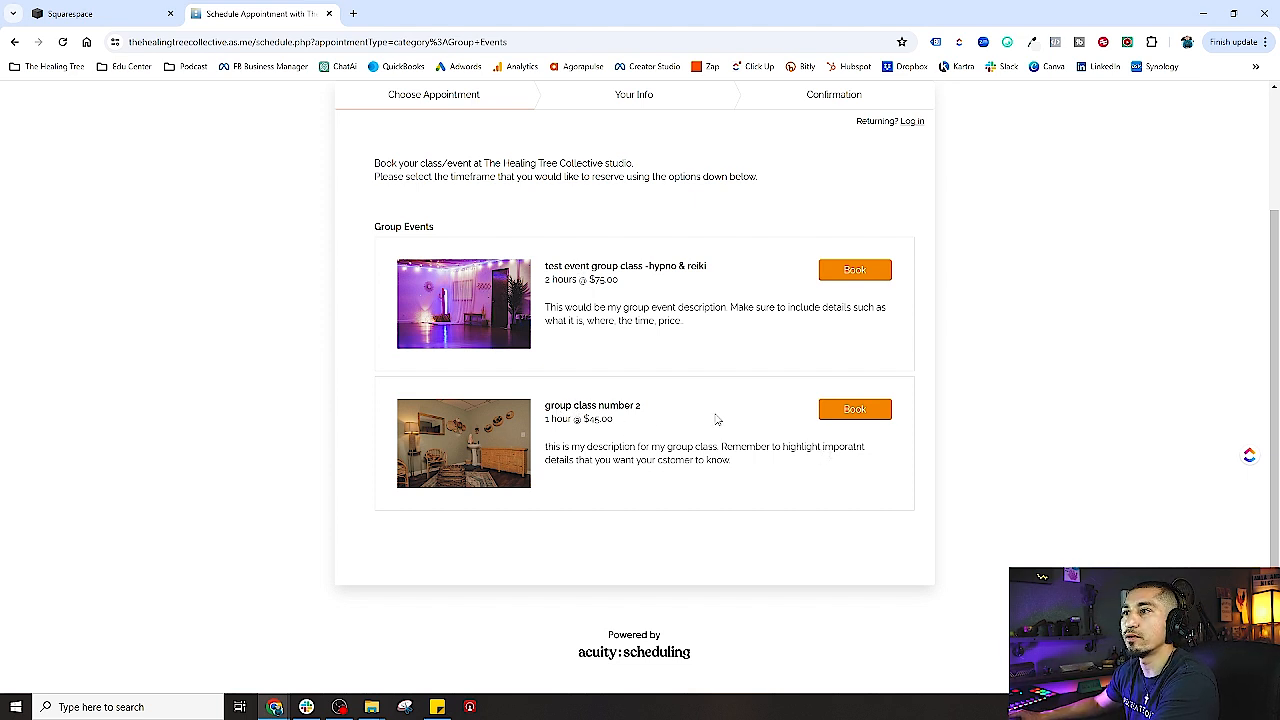
# - Open group class number 2's booking calendar and compare May and June dates, including May 29
pyautogui.click(853, 413)
pyautogui.scroll(-2, 574, 466)
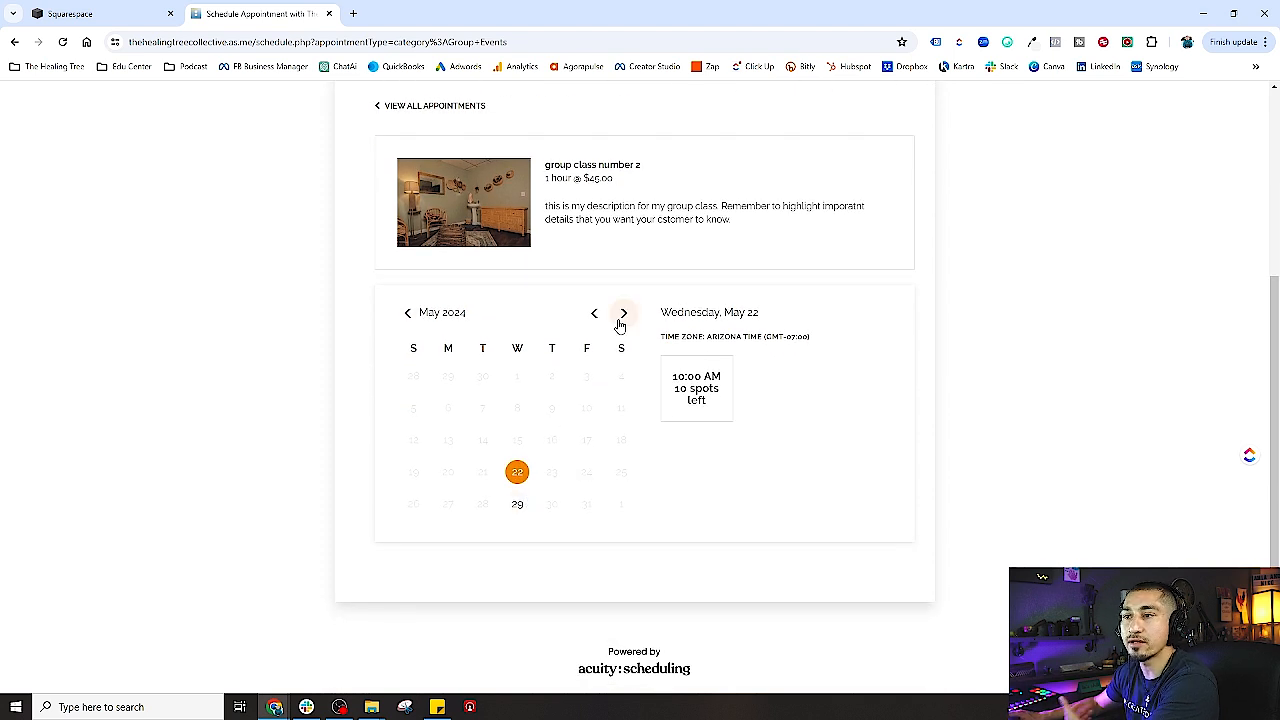
pyautogui.click(620, 323)
pyautogui.click(594, 315)
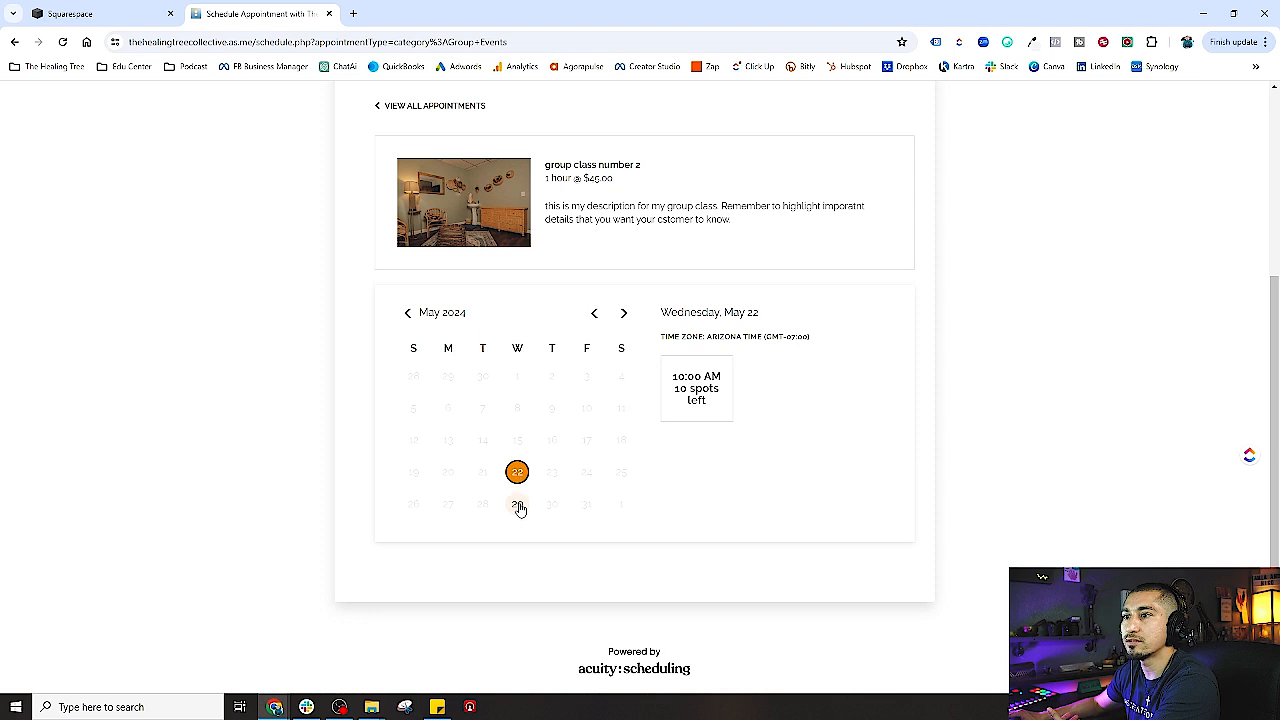
pyautogui.click(517, 503)
pyautogui.click(624, 315)
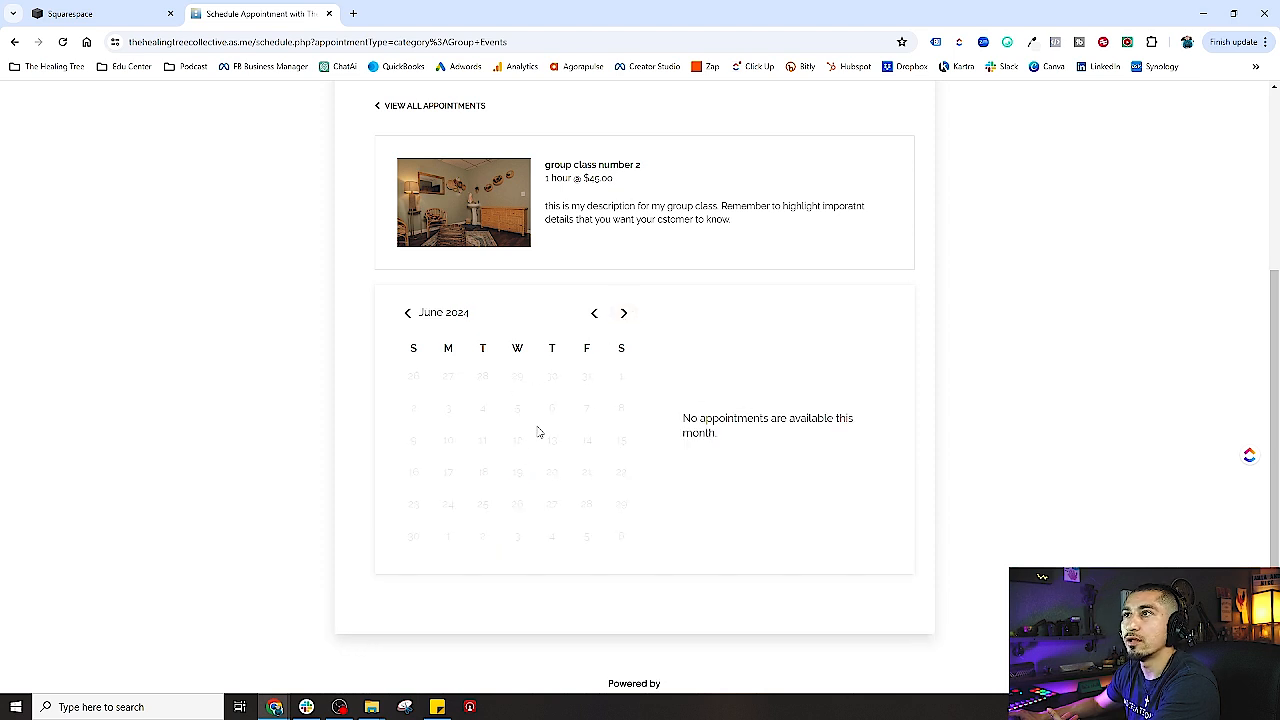
pyautogui.click(594, 313)
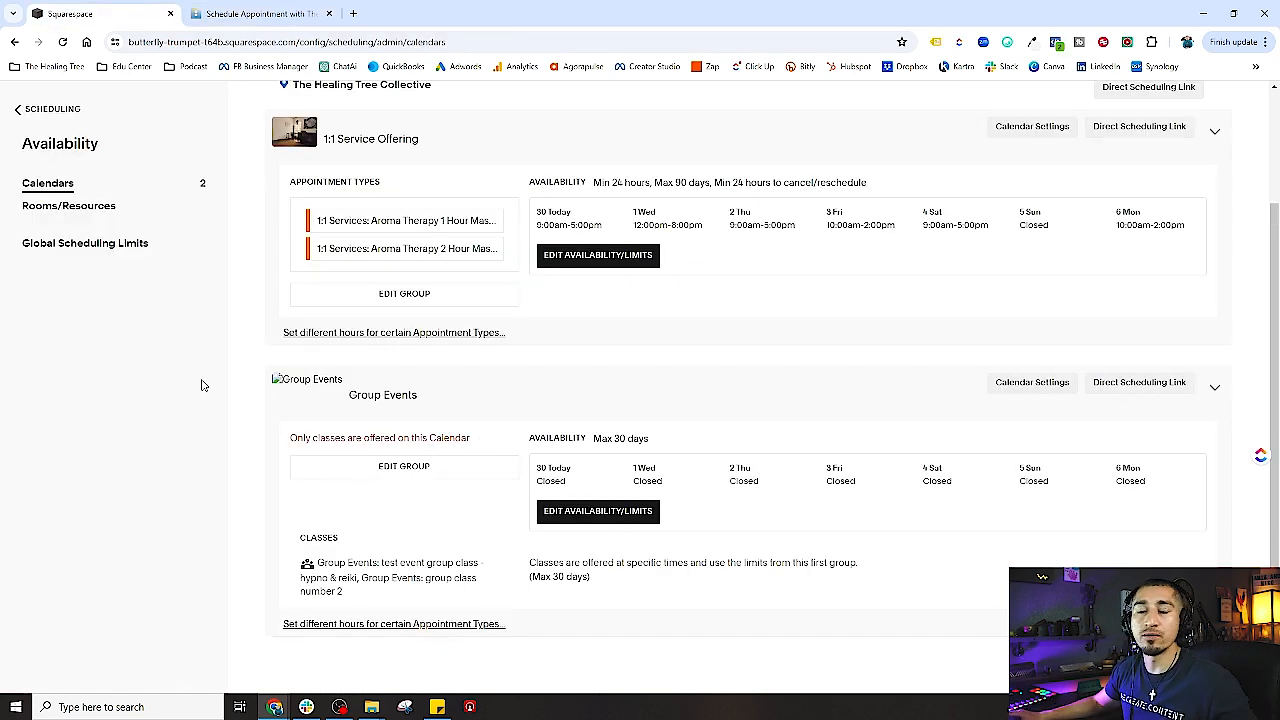
# - Change the Group Events calendar's scheduling limit from 30 to 120 days ahead and save
pyautogui.click(41, 112)
pyautogui.scroll(-1, 80, 525)
pyautogui.click(50, 592)
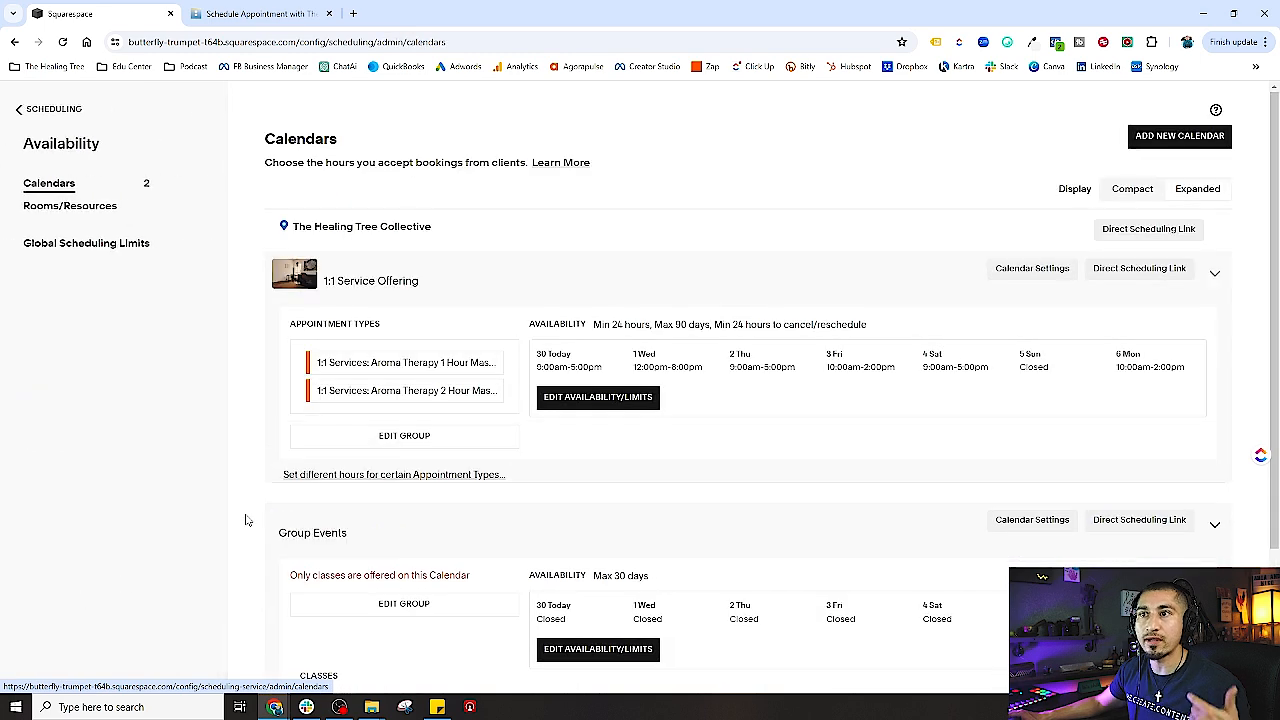
pyautogui.scroll(-1, 385, 487)
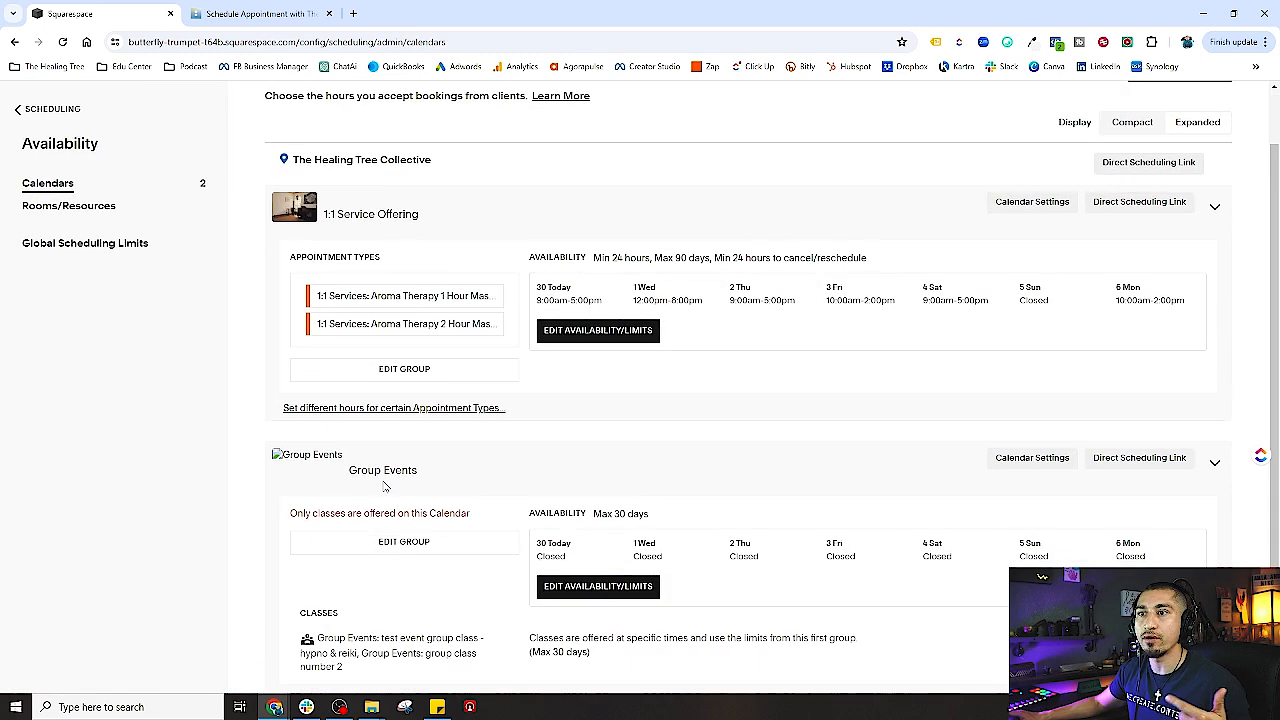
pyautogui.click(603, 590)
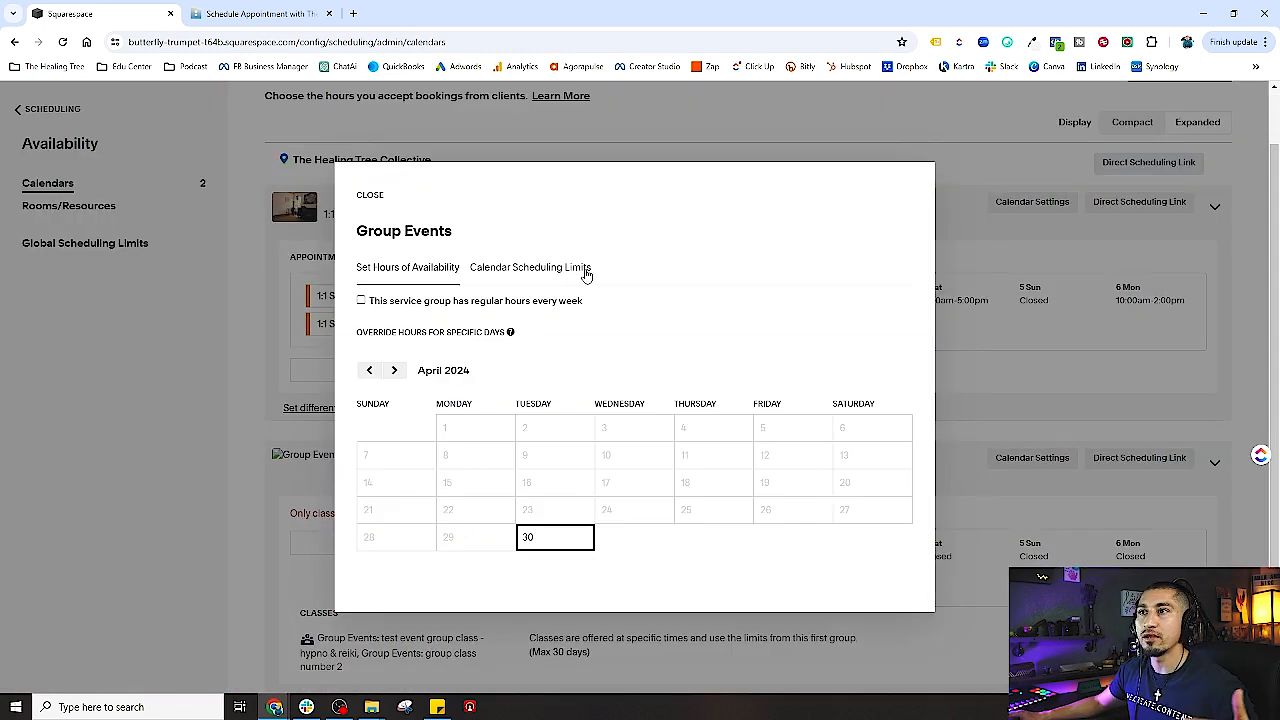
pyautogui.click(540, 268)
pyautogui.moveTo(389, 395); pyautogui.dragTo(357, 397)
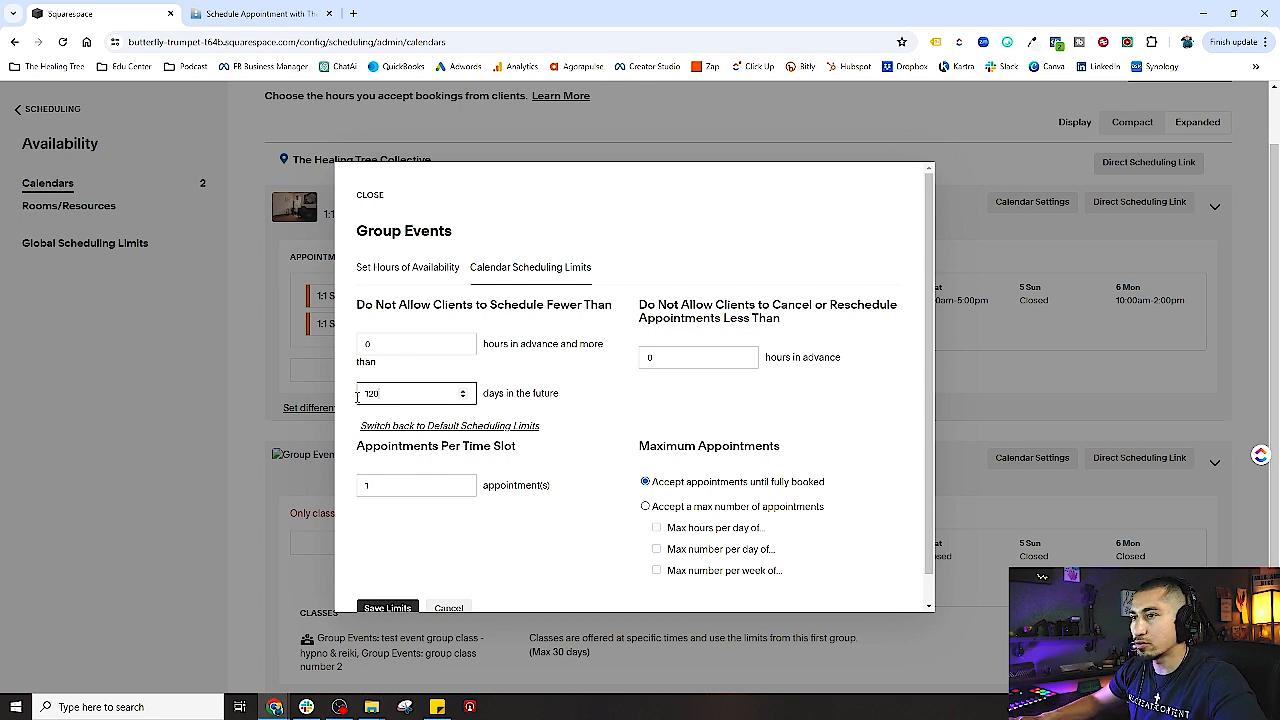
pyautogui.click(578, 412)
pyautogui.scroll(-1, 480, 500)
pyautogui.click(366, 582)
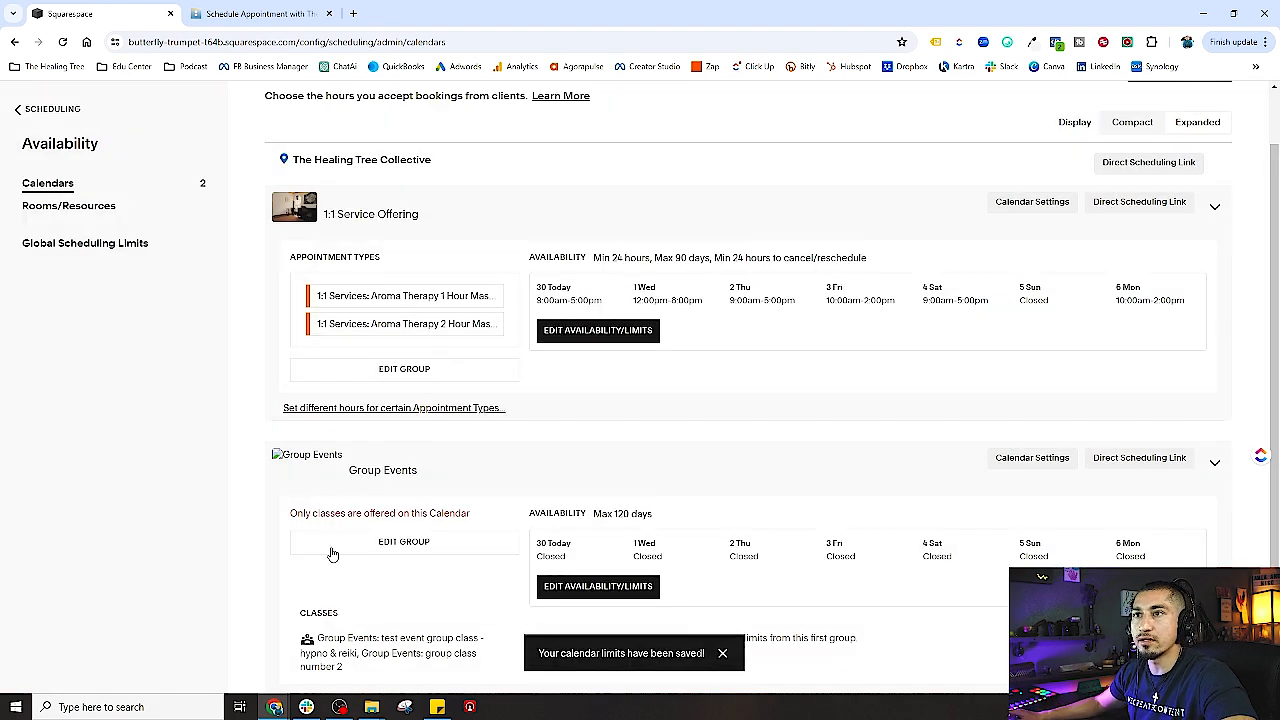
pyautogui.click(52, 110)
# - Copy the Group Events direct link and reload the public booking page
pyautogui.scroll(-2, 124, 606)
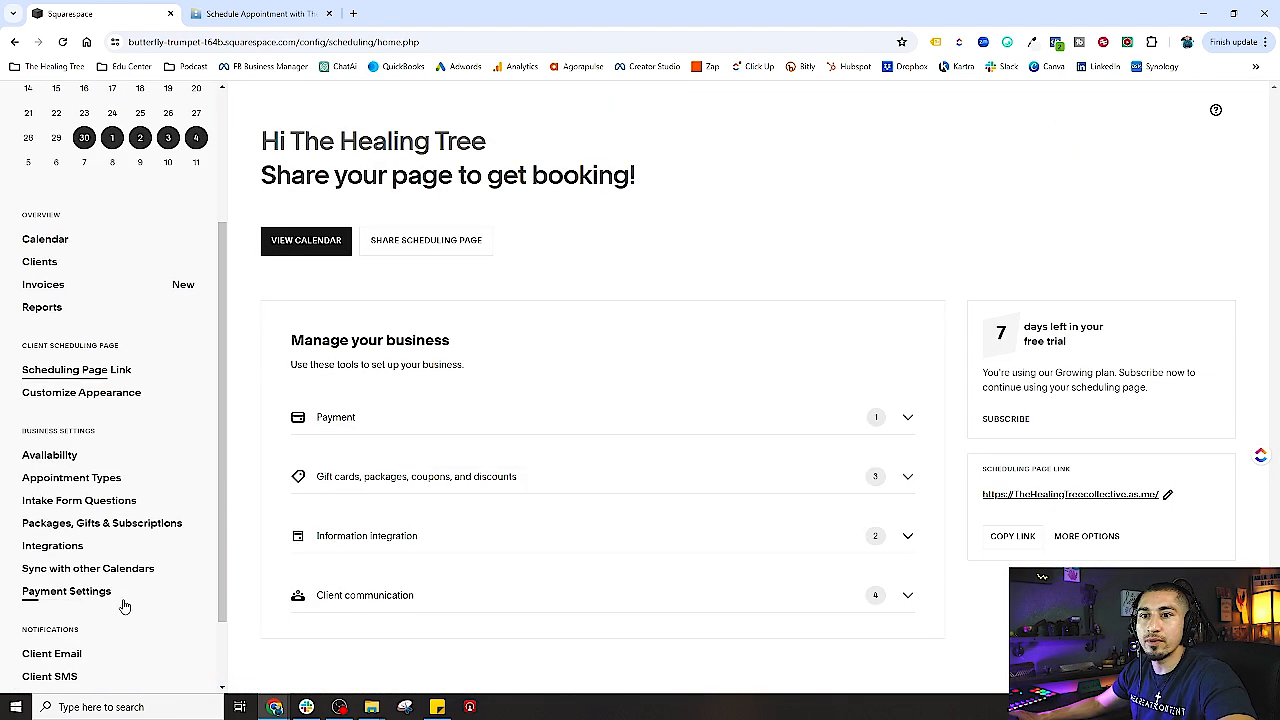
pyautogui.click(86, 480)
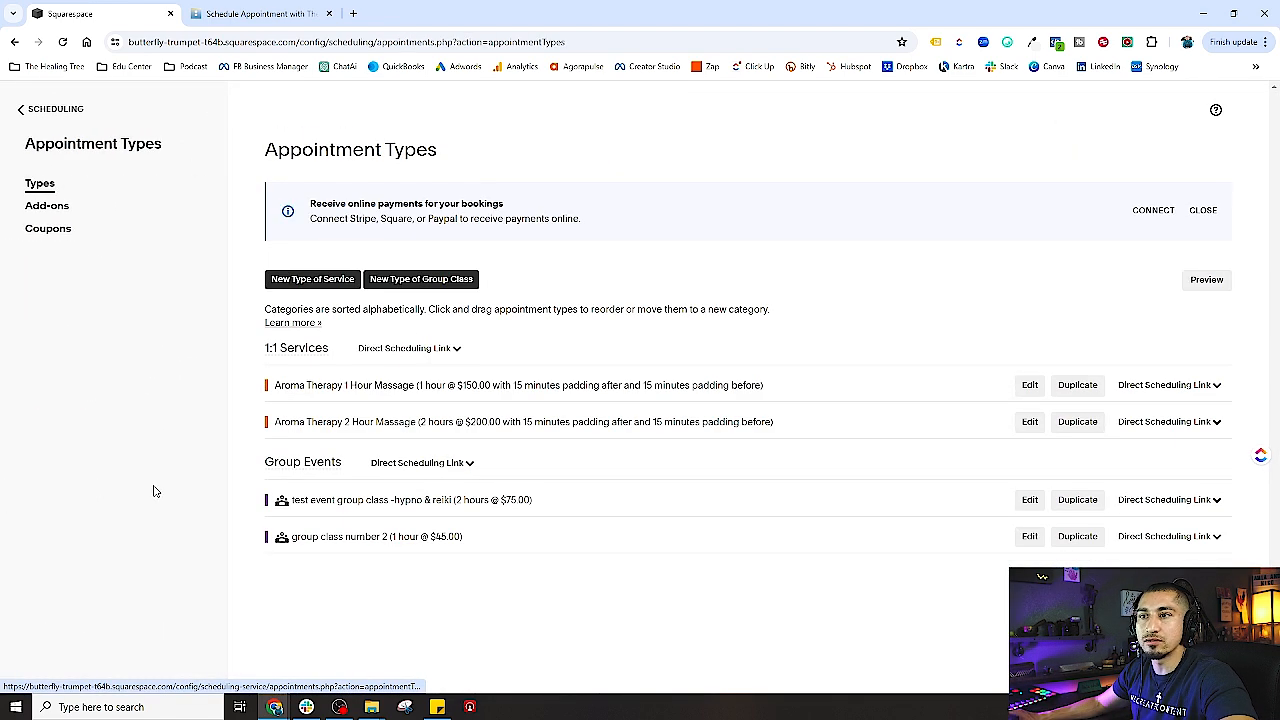
pyautogui.click(441, 462)
pyautogui.click(291, 579)
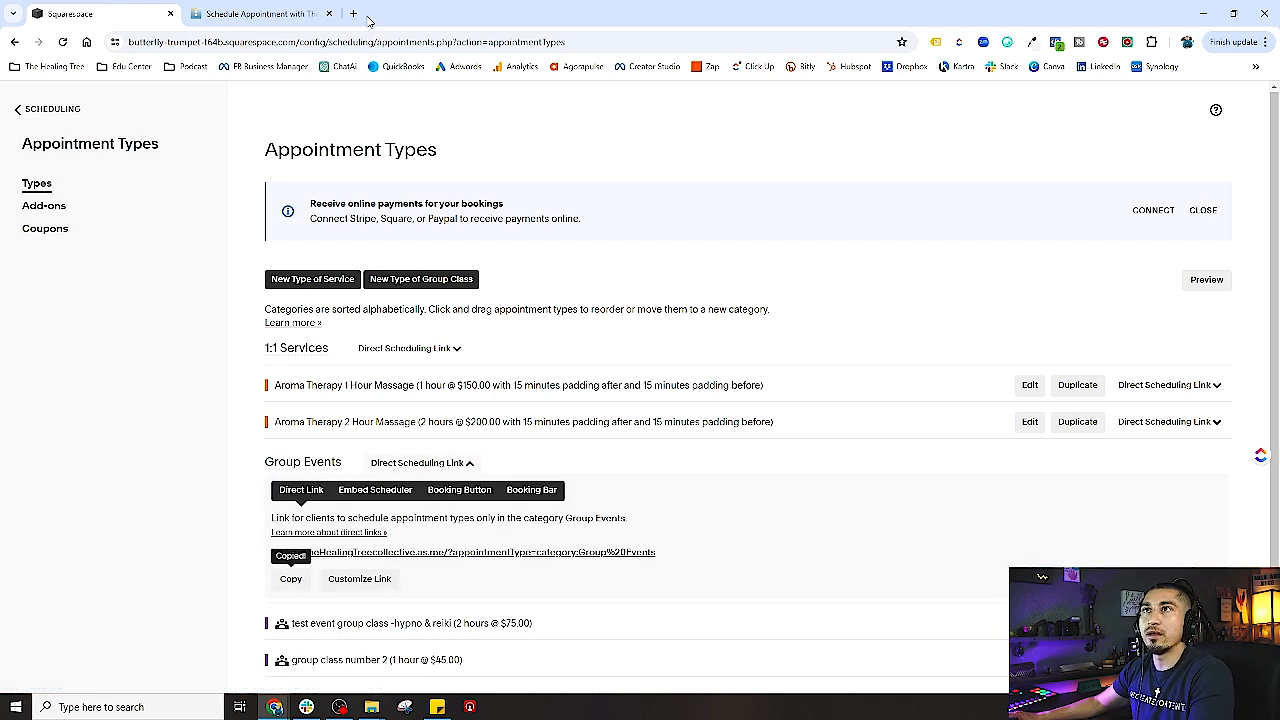
pyautogui.click(273, 15)
pyautogui.click(60, 42)
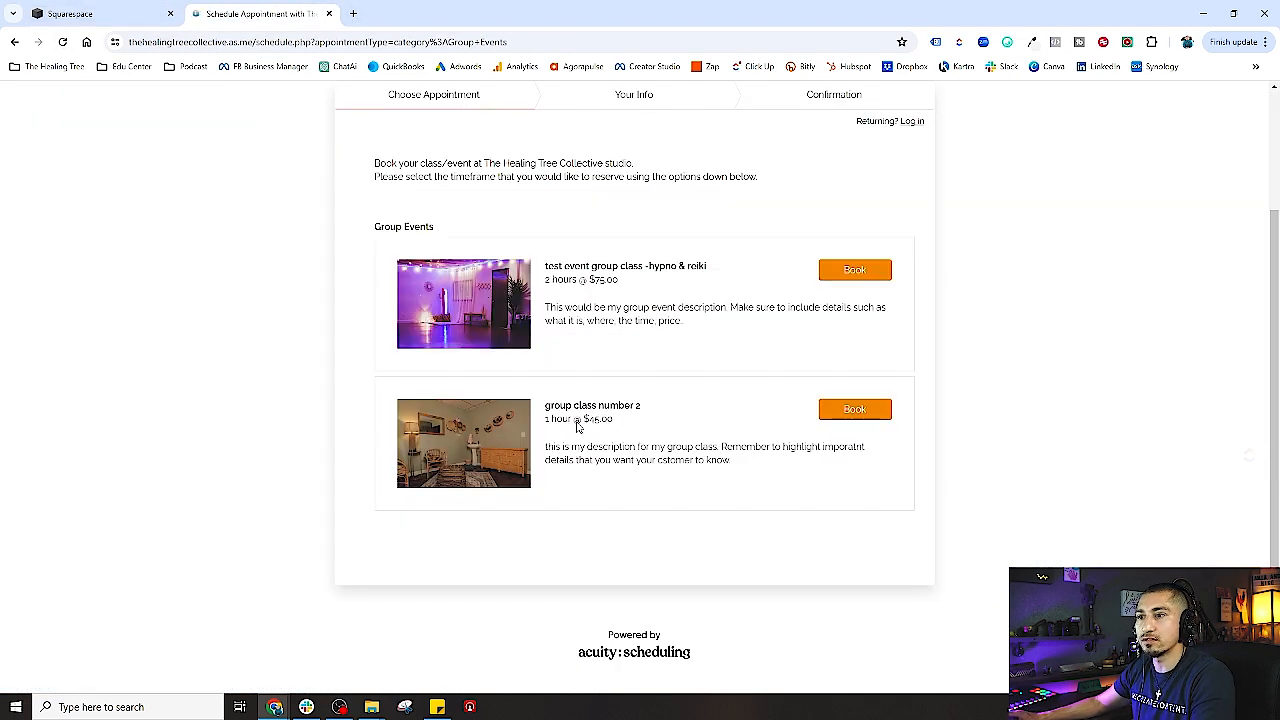
# - Browse group class number 2's calendar, confirming the June 12 and May 29 dates
pyautogui.click(839, 410)
pyautogui.click(623, 447)
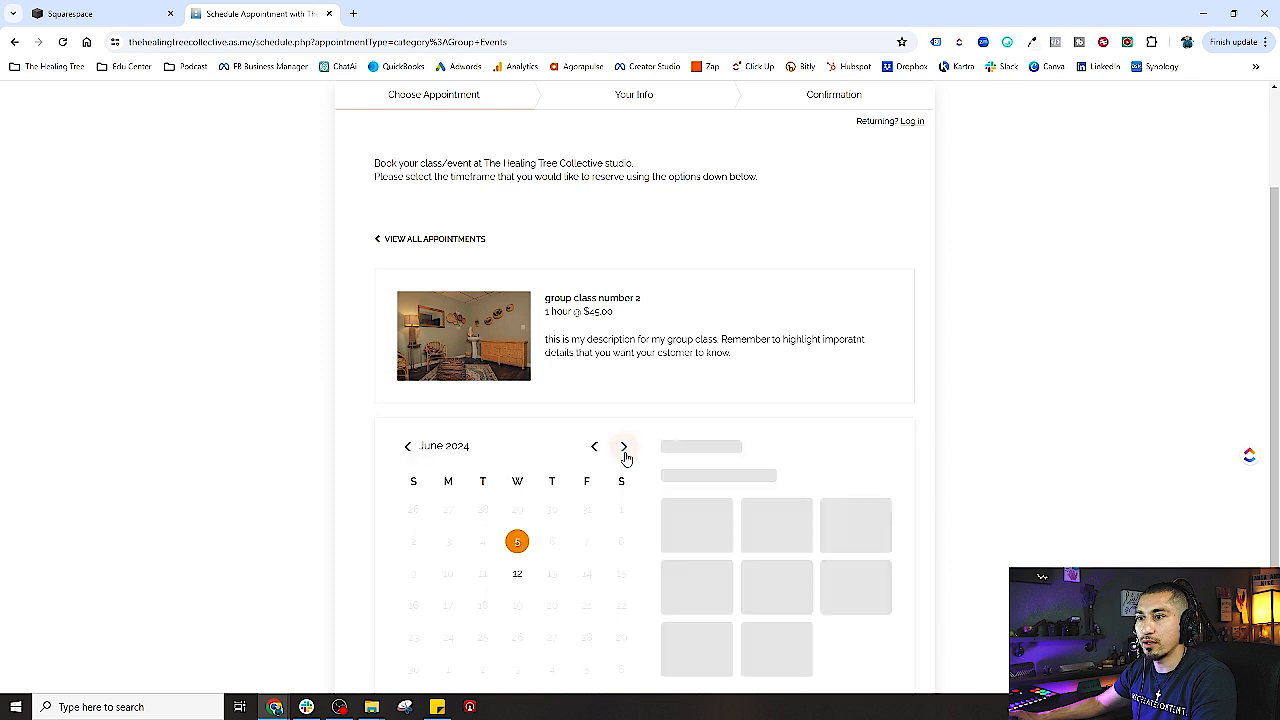
pyautogui.scroll(-1, 545, 540)
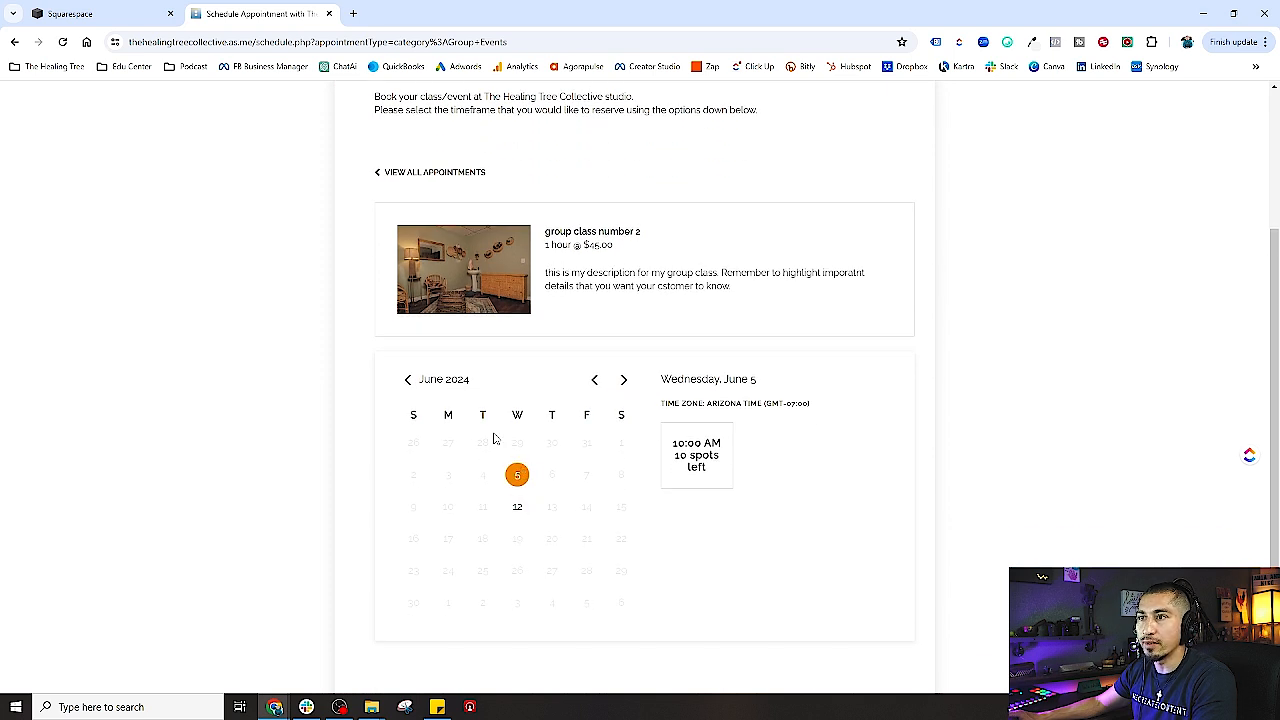
pyautogui.click(517, 506)
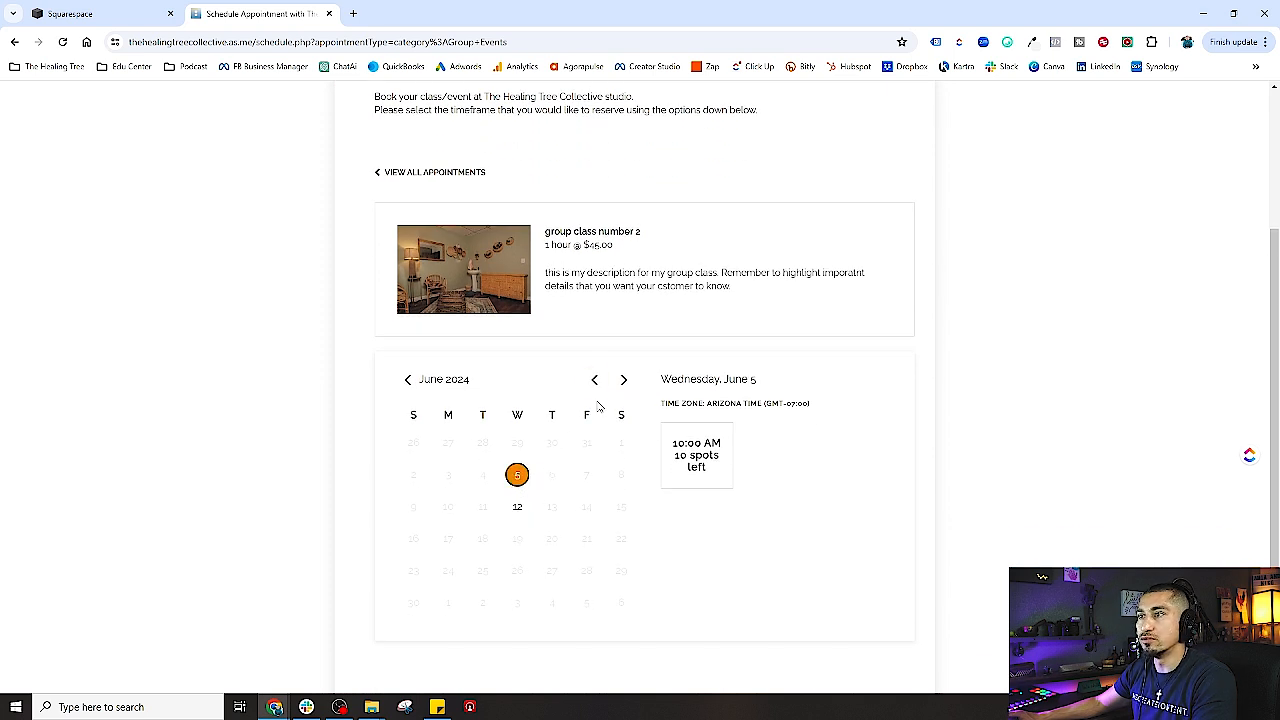
pyautogui.click(594, 379)
pyautogui.click(517, 574)
pyautogui.click(623, 379)
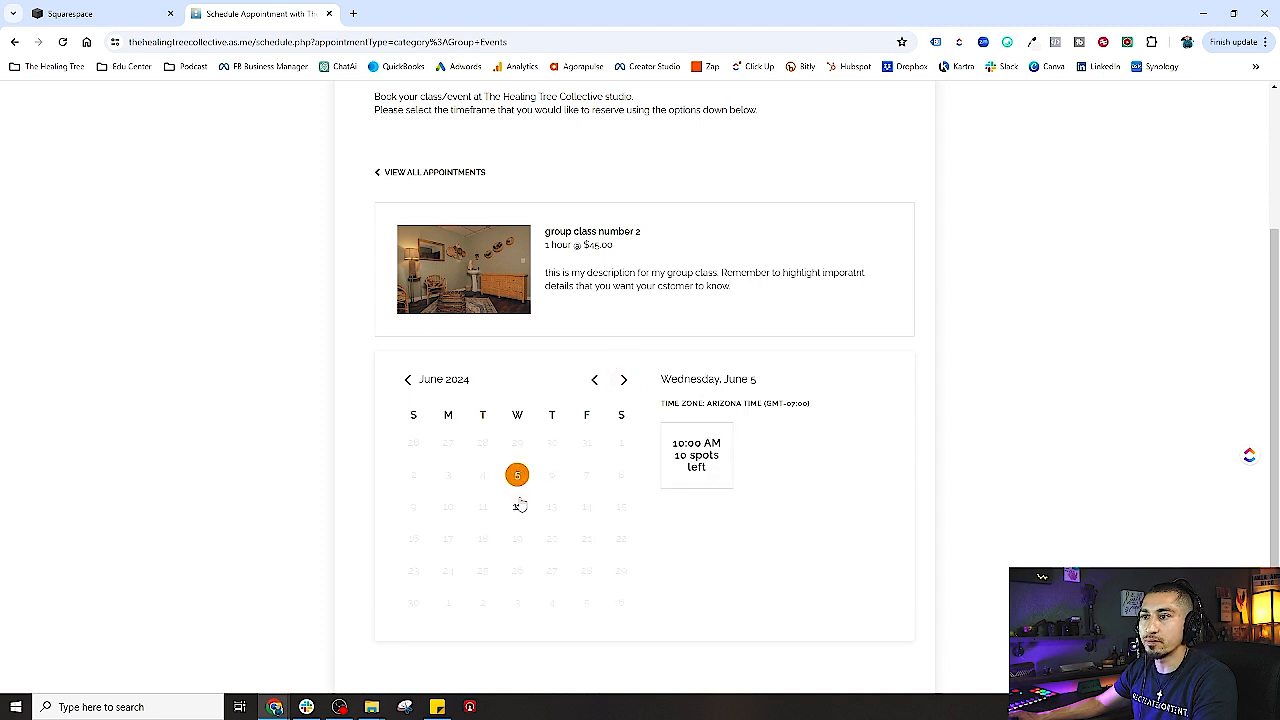
pyautogui.click(517, 506)
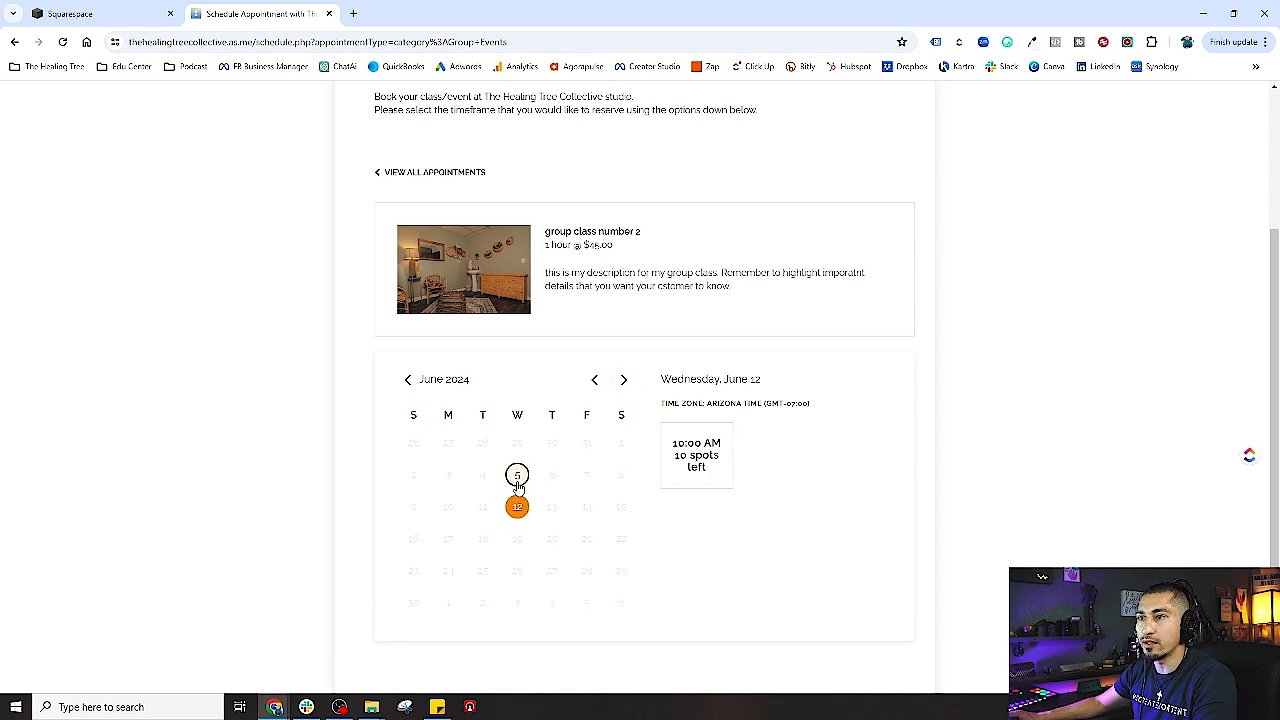
pyautogui.click(594, 380)
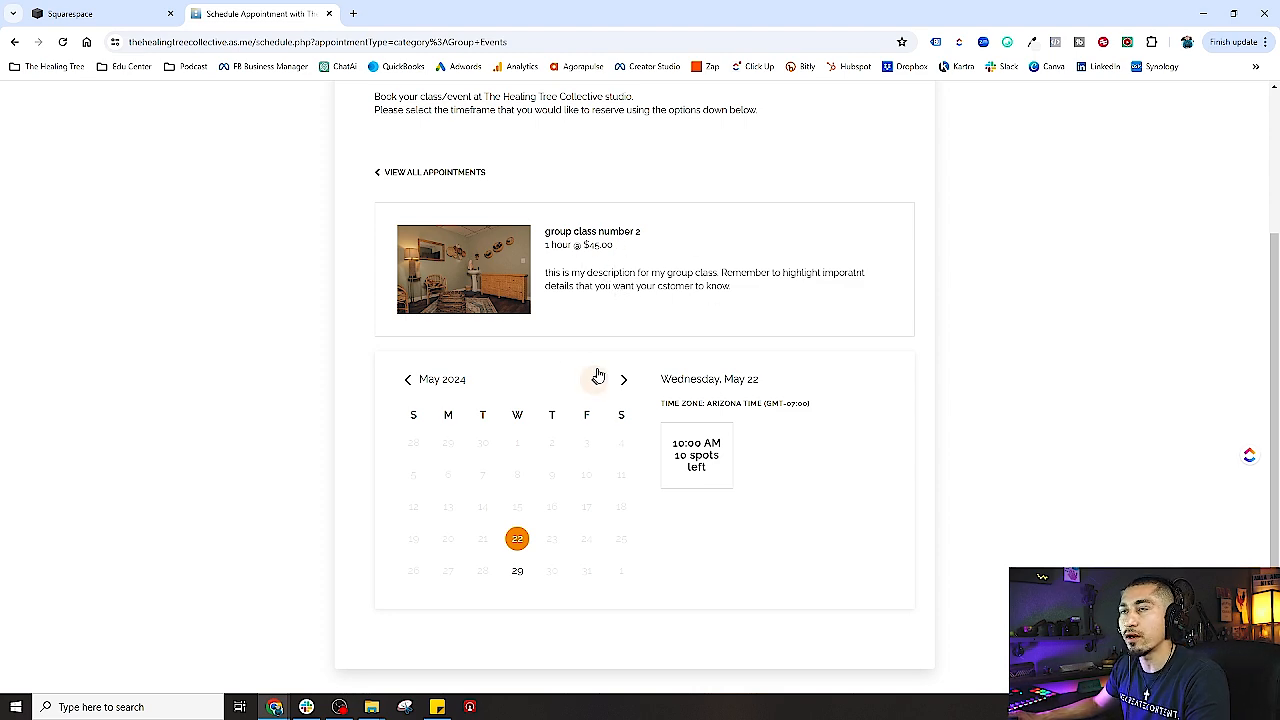
# - Check the hypno & reiki event, then return to the admin and close the Group Events link panel
pyautogui.scroll(2, 398, 300)
pyautogui.click(397, 307)
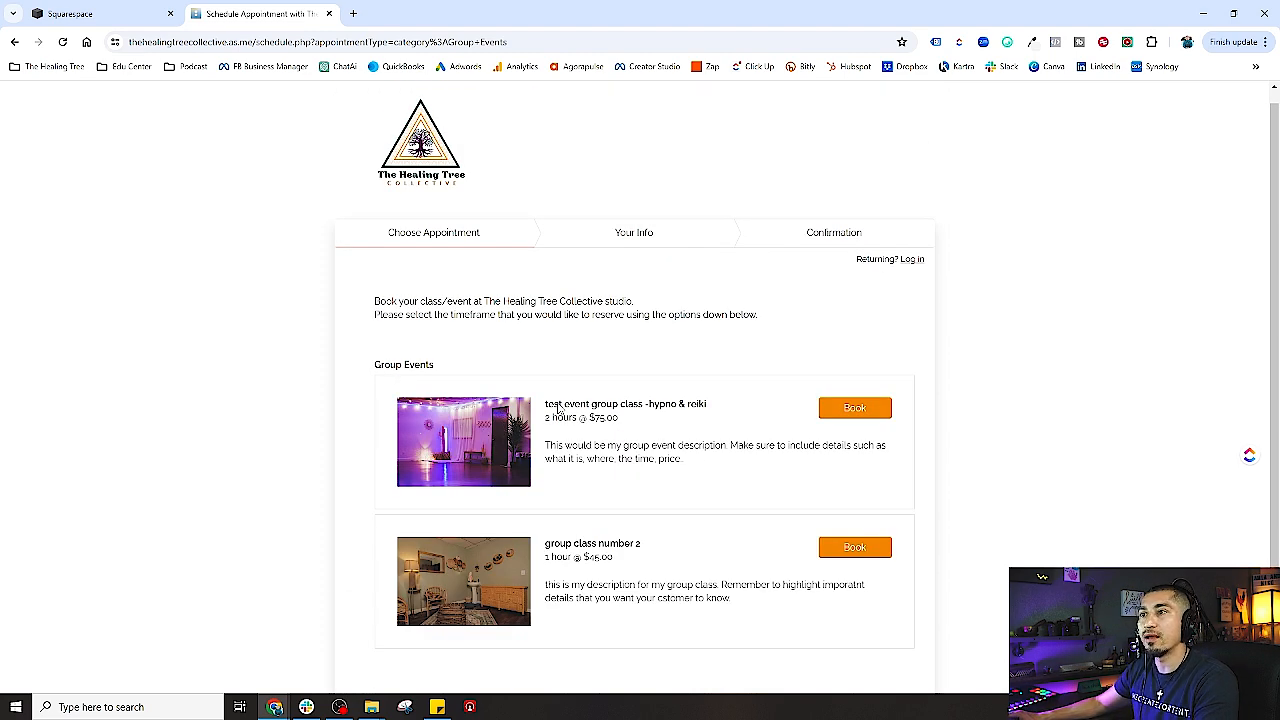
pyautogui.click(877, 418)
pyautogui.scroll(-2, 557, 500)
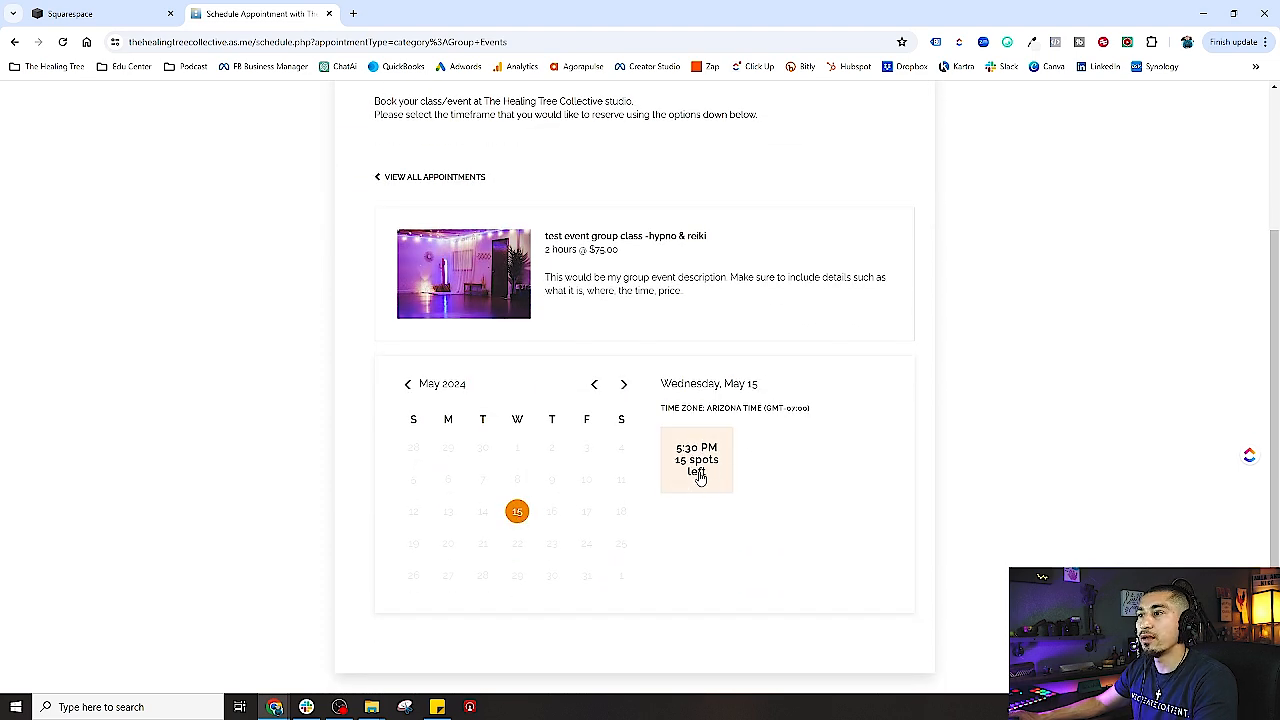
pyautogui.click(372, 181)
pyautogui.click(100, 13)
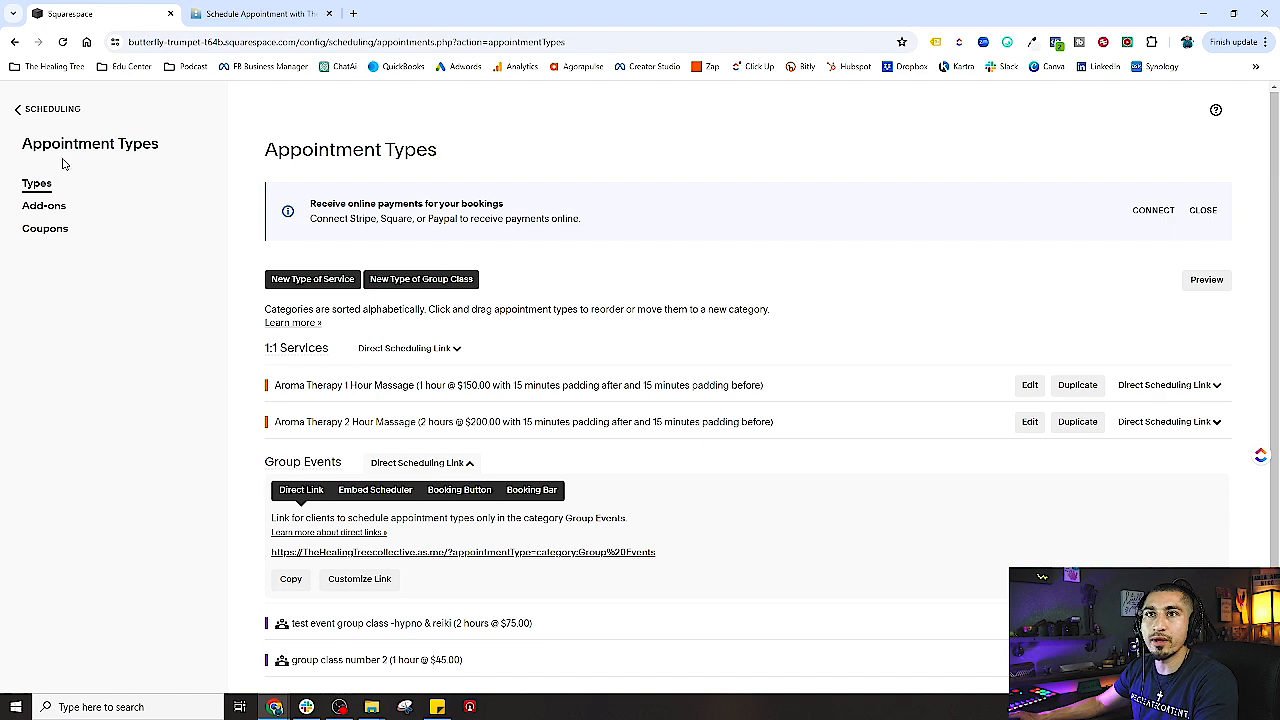
pyautogui.scroll(-1, 271, 537)
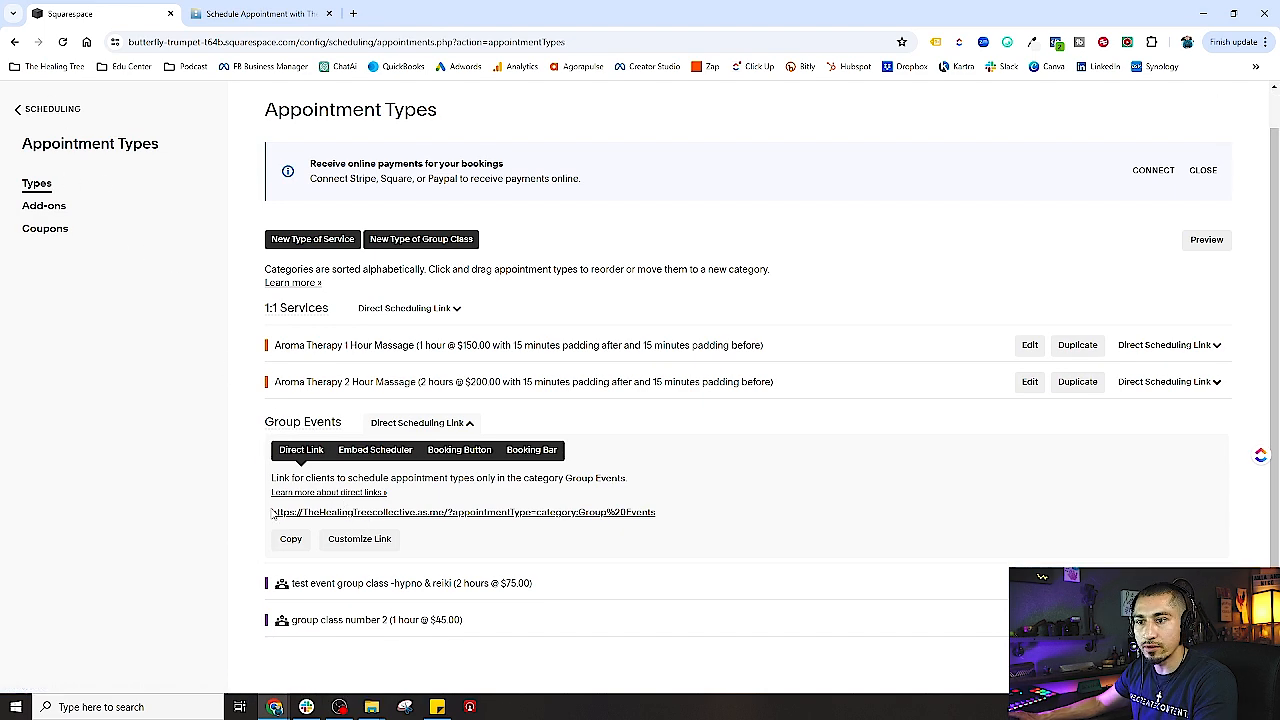
pyautogui.click(445, 423)
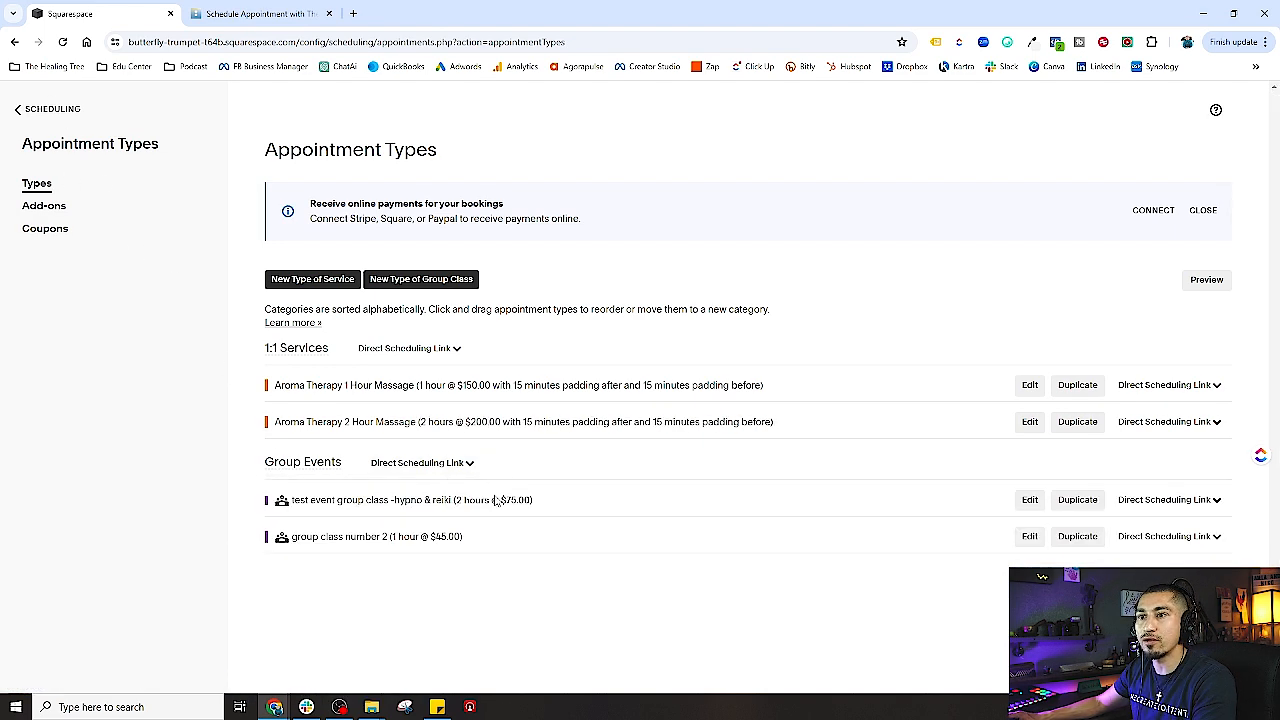